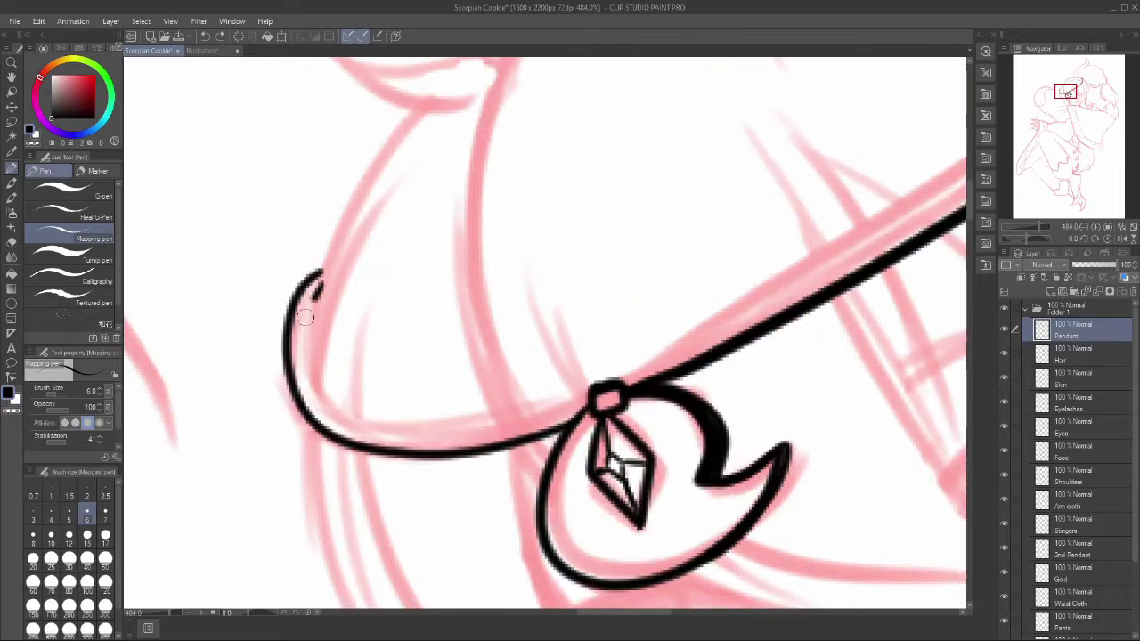
Step: Ink the second edge of the headband cord on both sides of the crescent pendant, following the sketch
left_click_drag(308, 298, 585, 400)
scroll(392, 428, "down", 3)
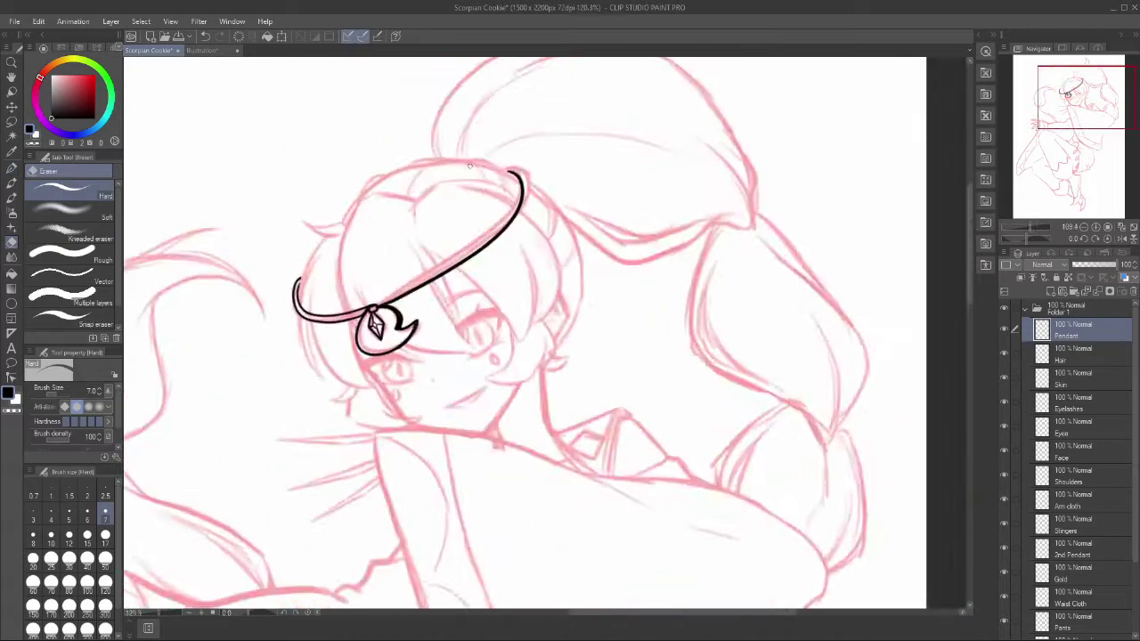
scroll(592, 128, "up", 3)
left_click_drag(196, 495, 575, 171)
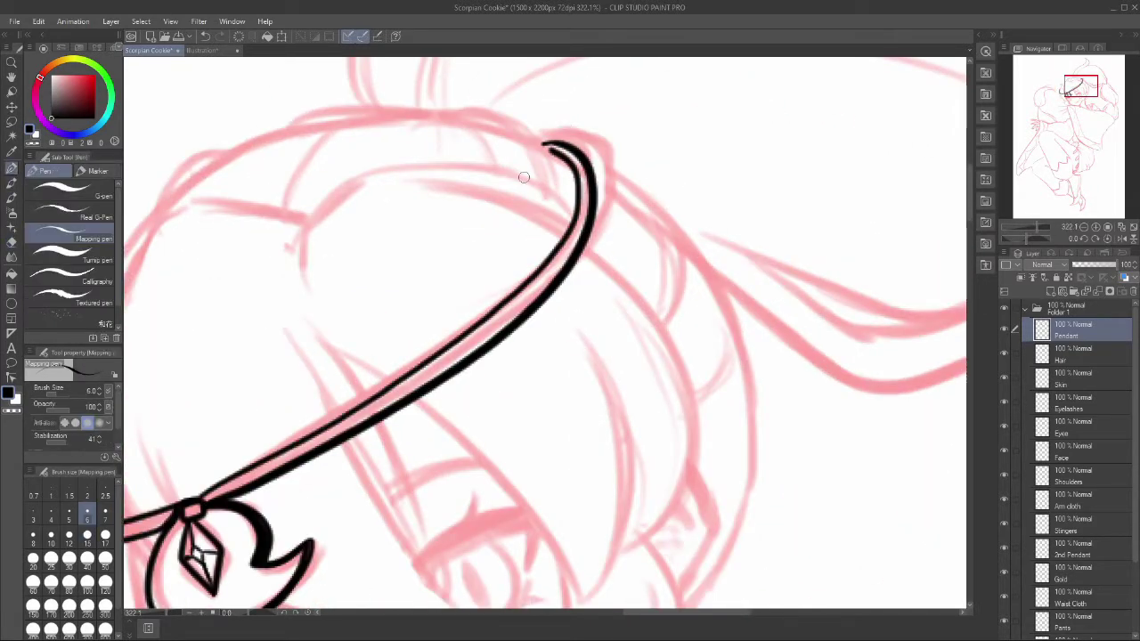
Step: Lasso the lower line of the long cord section across the forehead and shift it closer to the upper line
scroll(523, 177, "down", 2)
key("m")
left_click_drag(438, 338, 638, 118)
left_click_drag(500, 301, 443, 338)
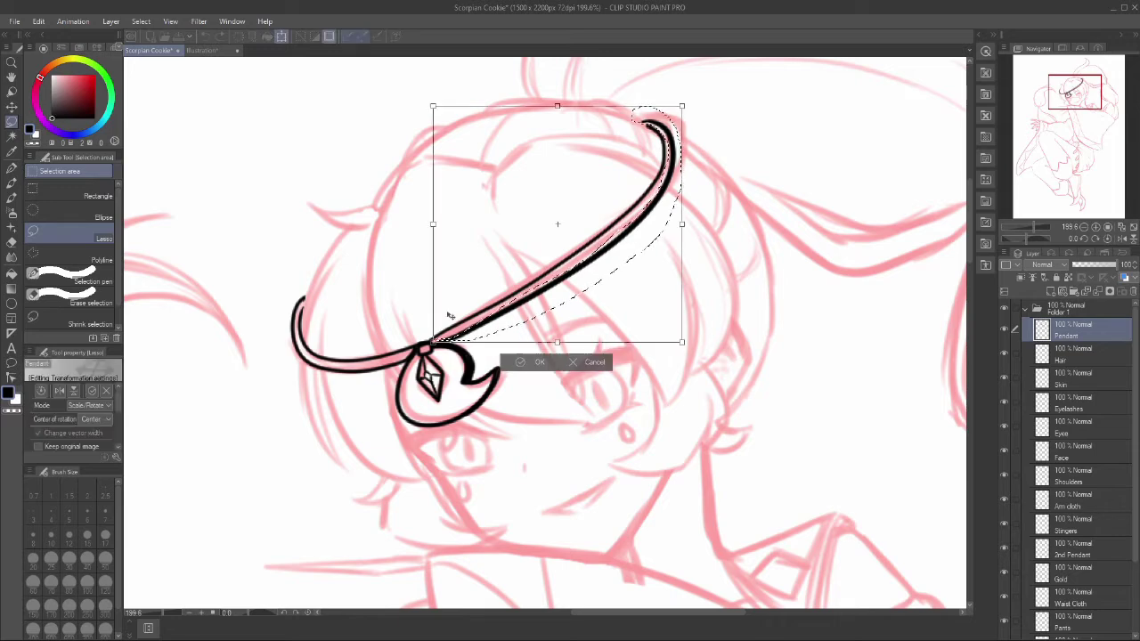
key("Delete")
key("ctrl+d")
Step: Redraw the curved far end of the long cord section with the Mapping pen so its two edges run parallel
key("p")
scroll(394, 255, "up", 2)
key("ctrl+z")
mouse_move(805, 203)
left_mouse_down()
mouse_move(507, 445)
mouse_move(807, 132)
left_mouse_up()
scroll(783, 178, "down", 3)
scroll(748, 211, "up", 3)
key("e")
key("p")
left_click_drag(746, 207, 764, 134)
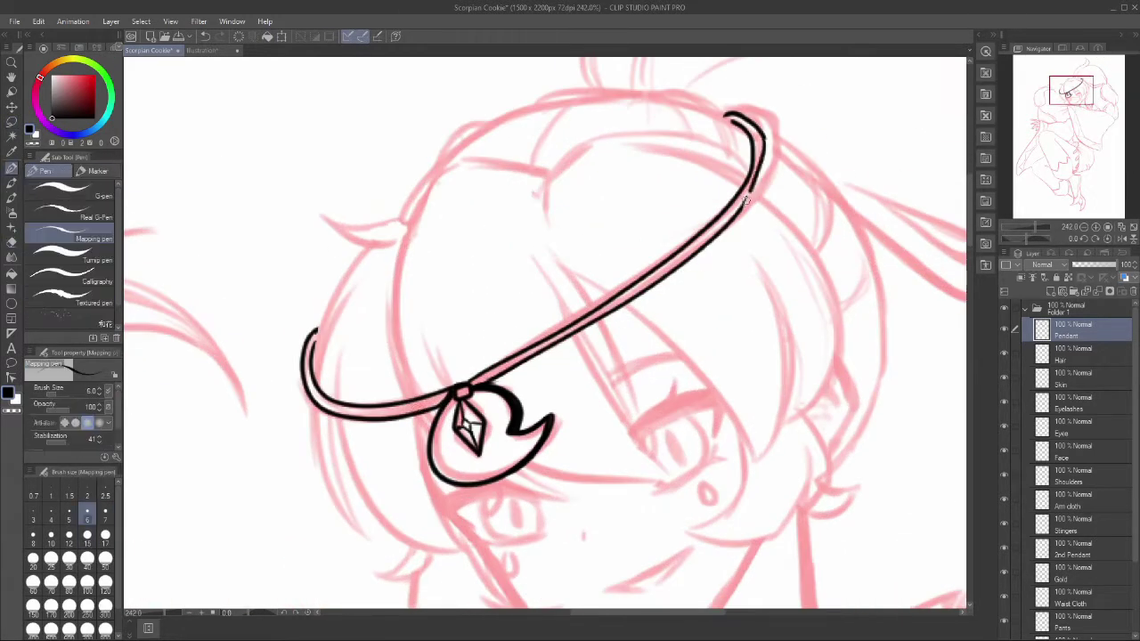
Step: Lasso the lower line of the short cord section beside the pendant and move it slightly to narrow the cord
key("m")
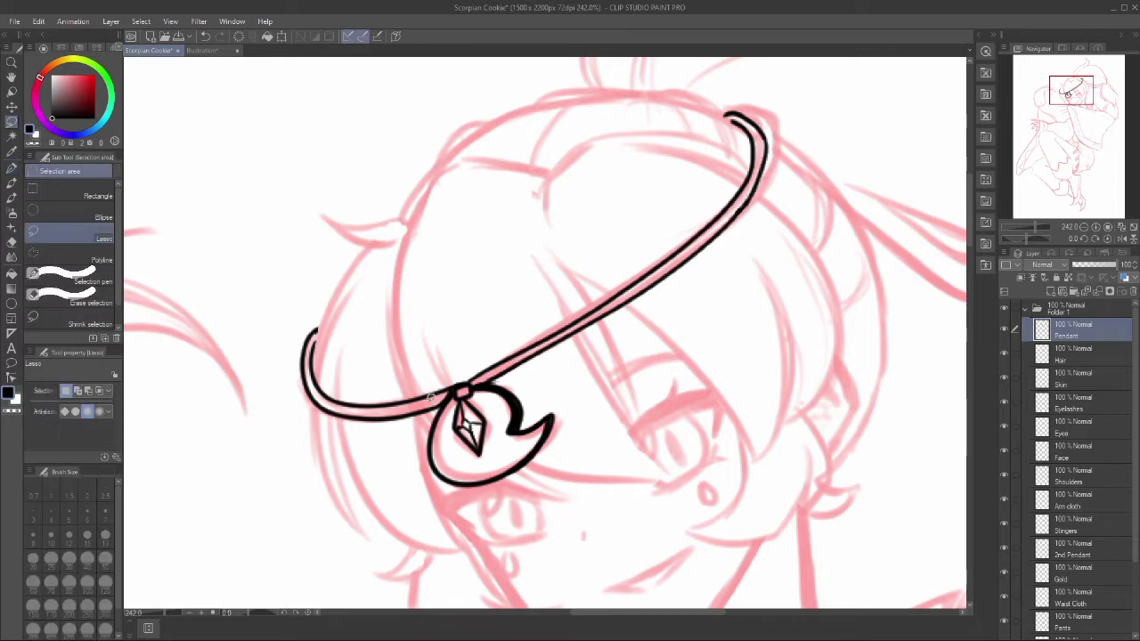
left_click_drag(314, 372, 419, 433)
key("ctrl+t")
left_click_drag(285, 319, 280, 326)
key("Return")
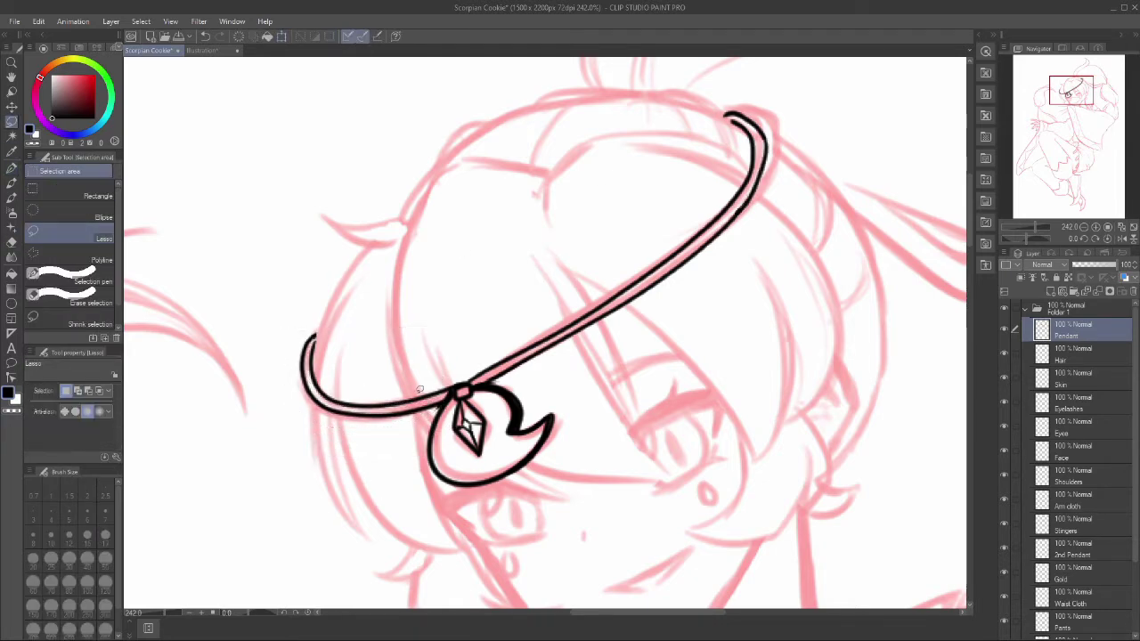
key("p")
scroll(433, 459, "down", 5)
scroll(433, 459, "up", 4)
key("e")
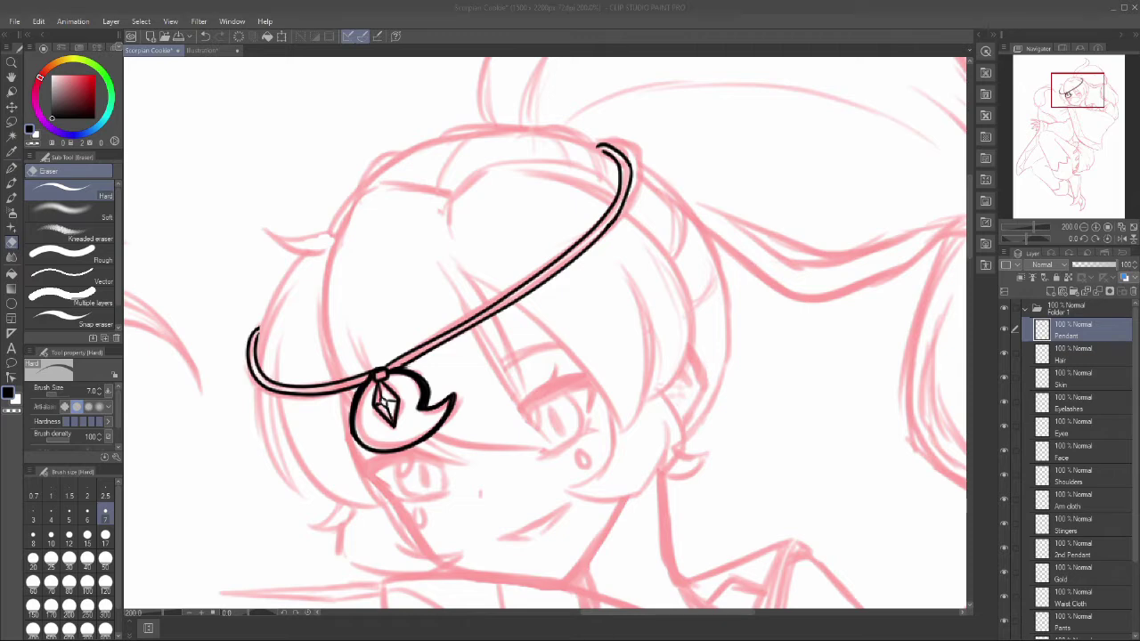
Step: On the Hair layer, ink the pointed bangs below the cord around the eye and pendant with the Mapping pen
left_click(1073, 354)
key("p")
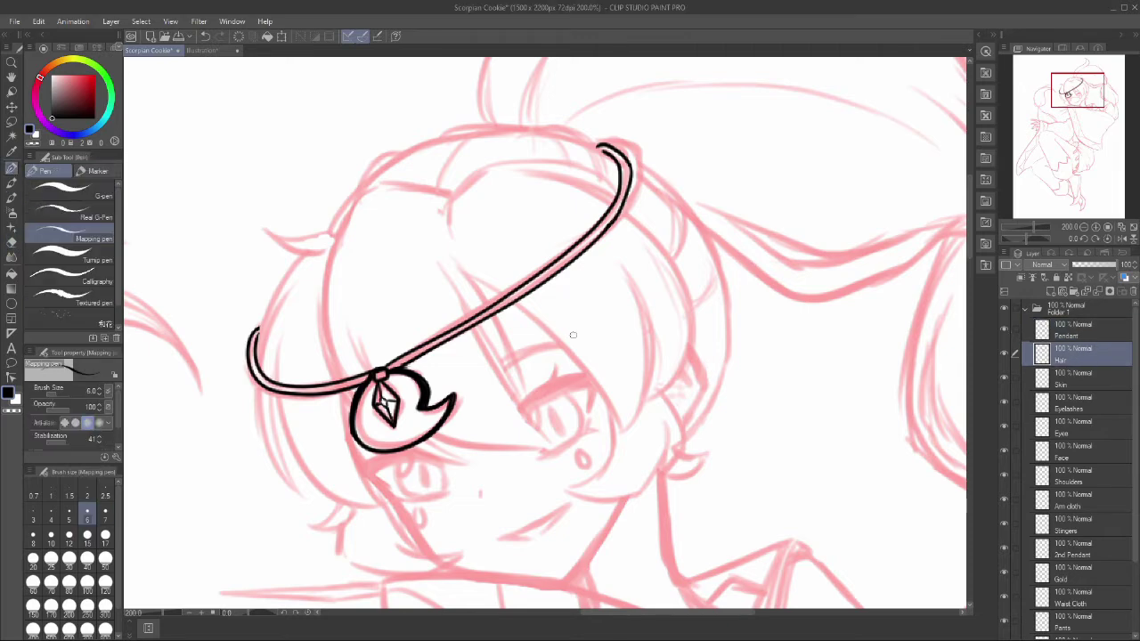
mouse_move(516, 304)
left_mouse_down()
mouse_move(589, 386)
mouse_move(619, 279)
left_mouse_up()
key("ctrl+z")
left_click_drag(433, 436, 550, 451)
left_click_drag(549, 452, 469, 330)
left_click_drag(410, 446, 481, 461)
scroll(481, 458, "down", 4)
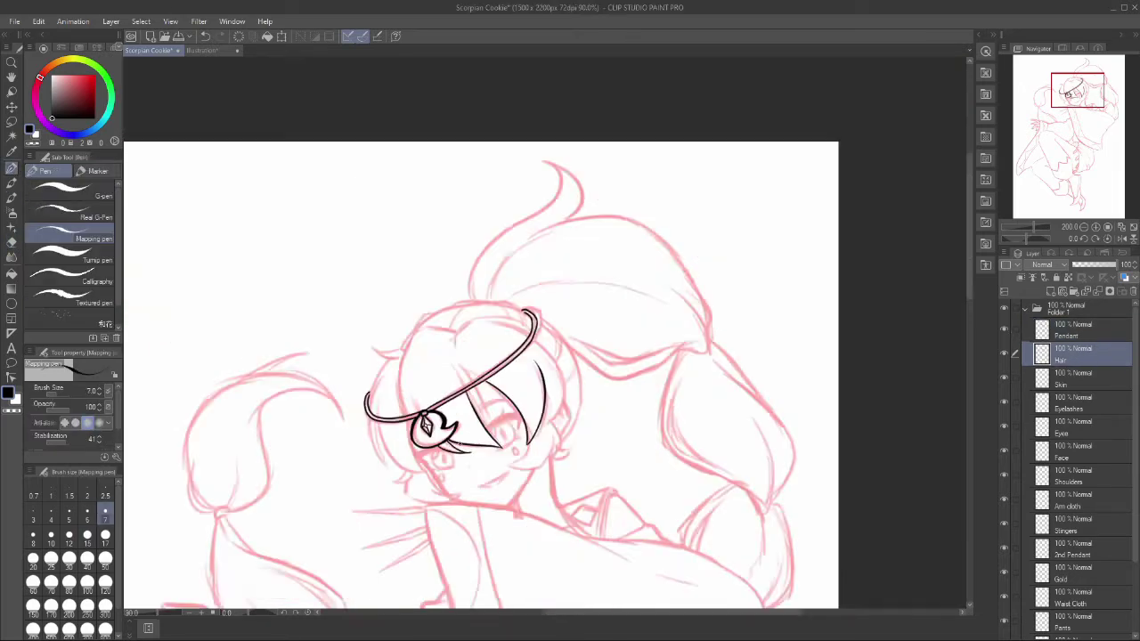
Step: Ink the strand rising from the pendant clasp and the side locks under the short cord, thickening their tips
scroll(472, 445, "up", 5)
left_click_drag(382, 227, 325, 133)
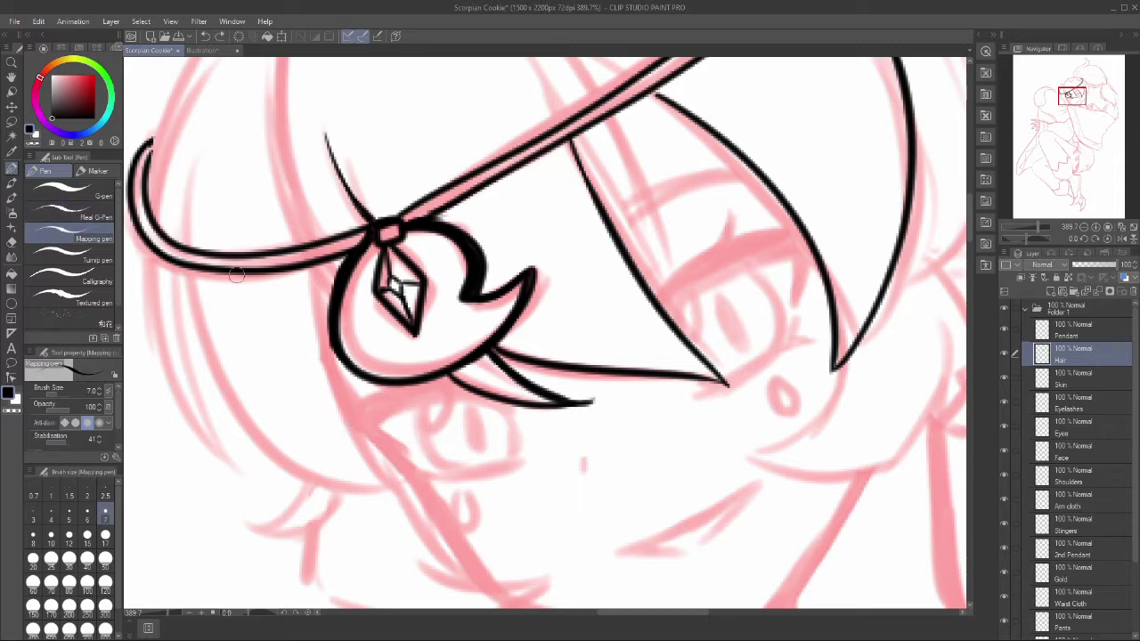
left_click_drag(142, 249, 258, 477)
mouse_move(186, 261)
left_mouse_down()
mouse_move(396, 479)
mouse_move(254, 472)
left_mouse_up()
left_click_drag(197, 361, 225, 448)
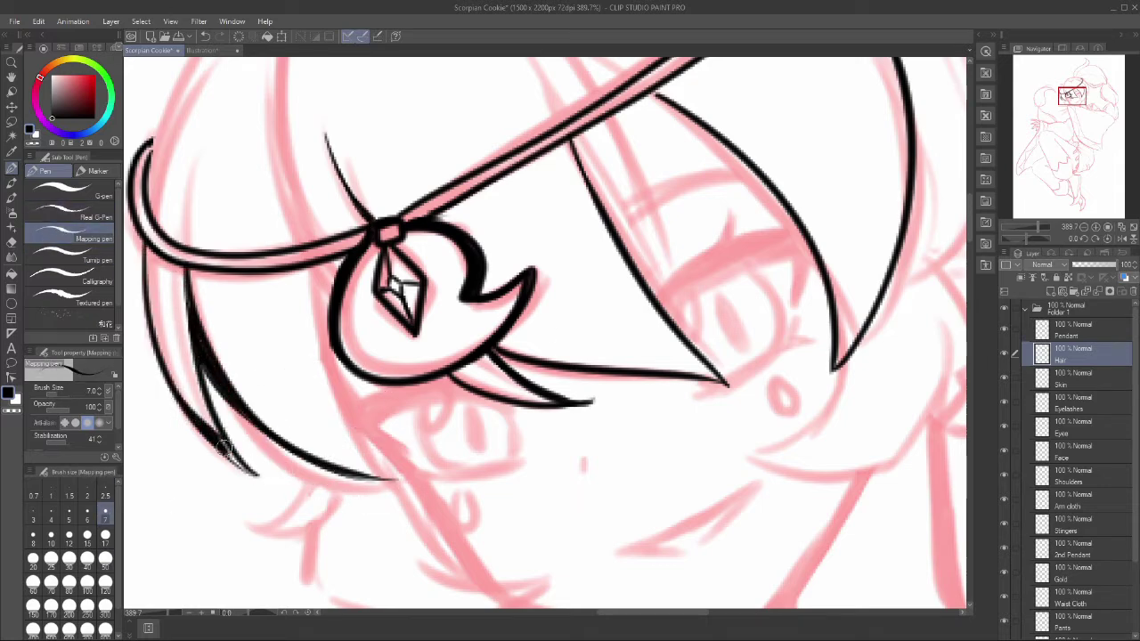
Step: Ink the small flick and the curved lock below the side bangs that wraps under the cheek
scroll(230, 441, "down", 1)
mouse_move(321, 367)
left_mouse_down()
mouse_move(367, 463)
mouse_move(249, 509)
left_mouse_up()
mouse_move(317, 479)
left_mouse_down()
mouse_move(245, 510)
mouse_move(499, 529)
left_mouse_up()
left_click_drag(387, 521, 504, 534)
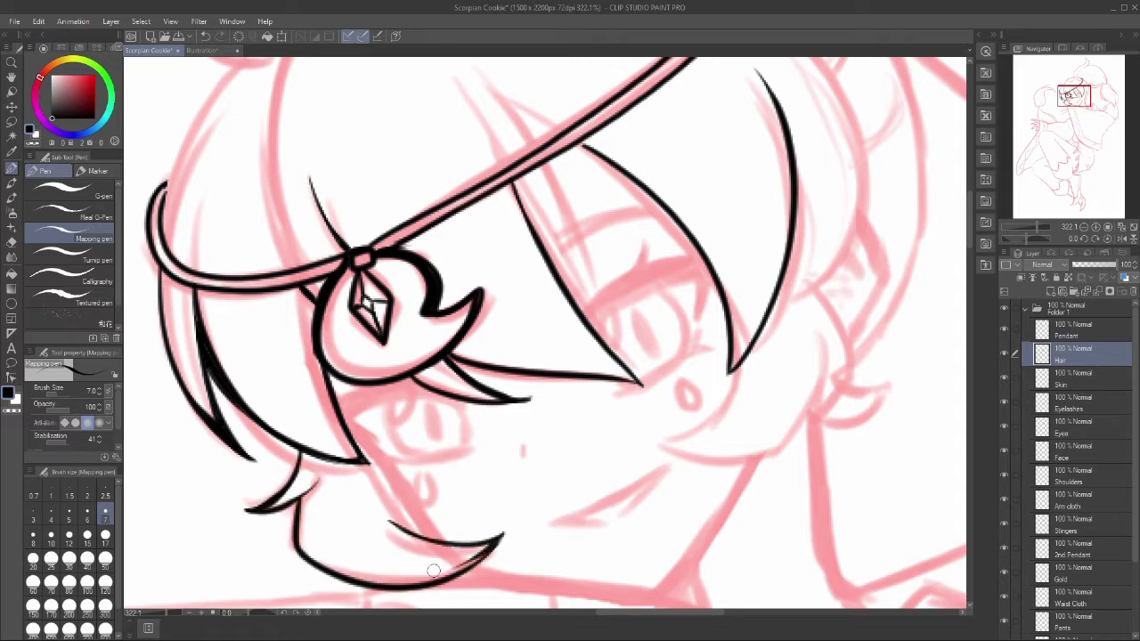
Step: Ink the curved lock, small flicks and outer bang line on the side of the face opposite the pendant
left_click_drag(737, 369, 666, 445)
mouse_move(668, 447)
left_mouse_down()
mouse_move(817, 345)
mouse_move(815, 411)
left_mouse_up()
mouse_move(818, 285)
left_mouse_down()
mouse_move(855, 325)
mouse_move(886, 336)
left_mouse_up()
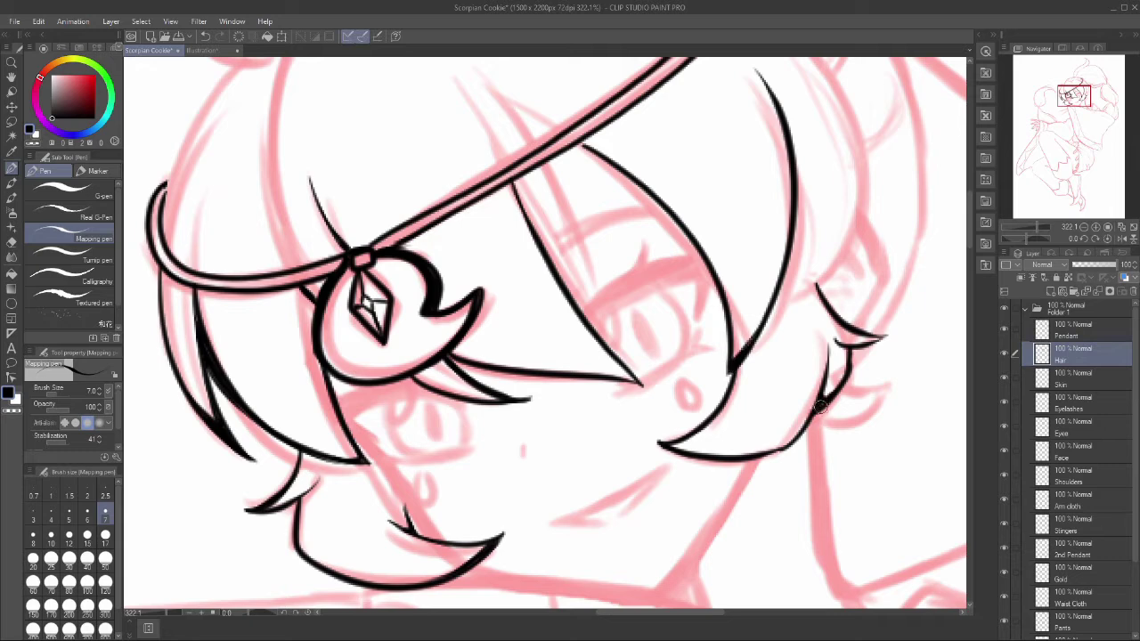
scroll(273, 504, "up", 3)
mouse_move(793, 490)
left_mouse_down()
mouse_move(755, 187)
mouse_move(795, 450)
left_mouse_up()
Step: Ink the narrow central strands crossing under the cord between the bangs and thicken the outer bang's tip
left_click_drag(518, 381, 606, 515)
mouse_move(543, 356)
left_mouse_down()
mouse_move(602, 512)
mouse_move(474, 265)
mouse_move(544, 321)
left_mouse_up()
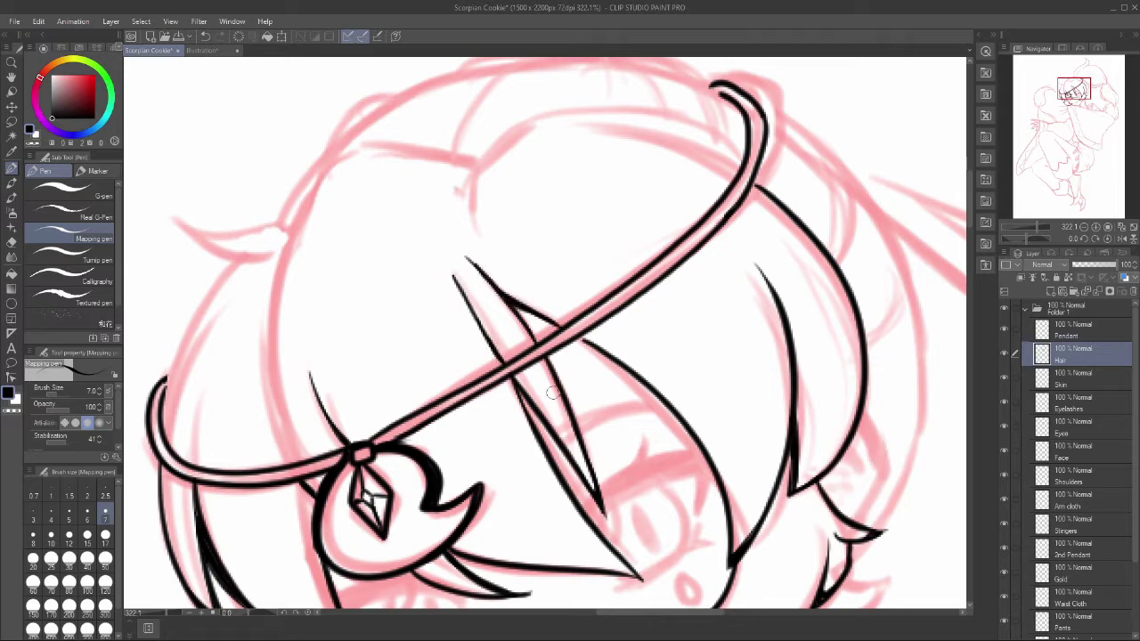
left_click_drag(791, 486, 833, 462)
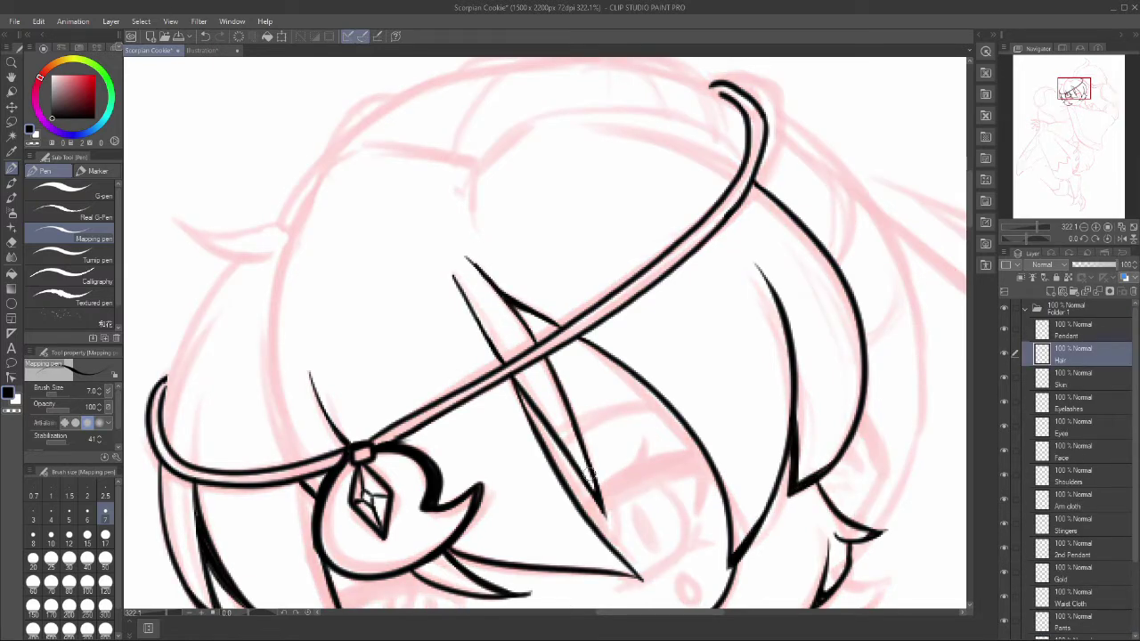
Step: Reduce the pen size to 6 and ink the bang line from the parting to the pendant and the flick beside it
left_click_drag(472, 163, 371, 160)
key("ctrl+z")
key("bracketleft")
mouse_move(285, 463)
left_mouse_down()
mouse_move(407, 147)
mouse_move(433, 152)
mouse_move(286, 463)
left_mouse_up()
key("ctrl+z")
mouse_move(294, 224)
left_mouse_down()
mouse_move(175, 206)
mouse_move(266, 259)
left_mouse_up()
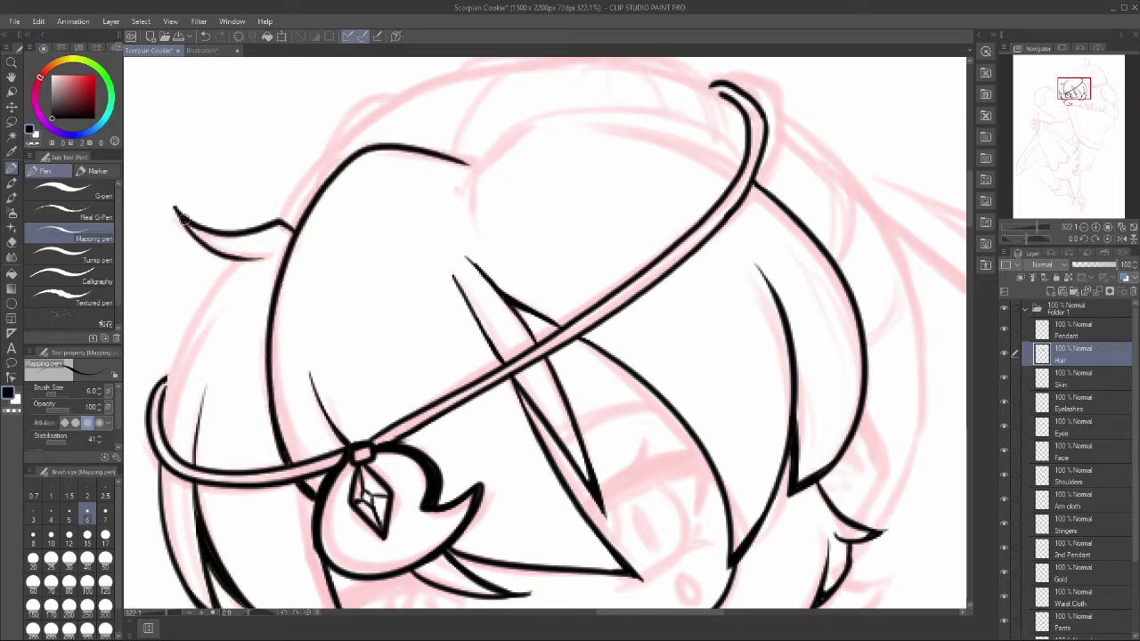
Step: Ink the outer hair line from the side flick down to the cord's end and clean it with the Hard eraser
left_click_drag(160, 428, 253, 252)
key("ctrl+z")
left_click_drag(162, 436, 238, 258)
key("ctrl+z")
key("e")
mouse_move(162, 436)
left_mouse_down()
mouse_move(239, 256)
mouse_move(178, 378)
left_mouse_up()
key("ctrl+minus")
key("ctrl+minus")
key("ctrl+minus")
key("ctrl+plus")
key("p")
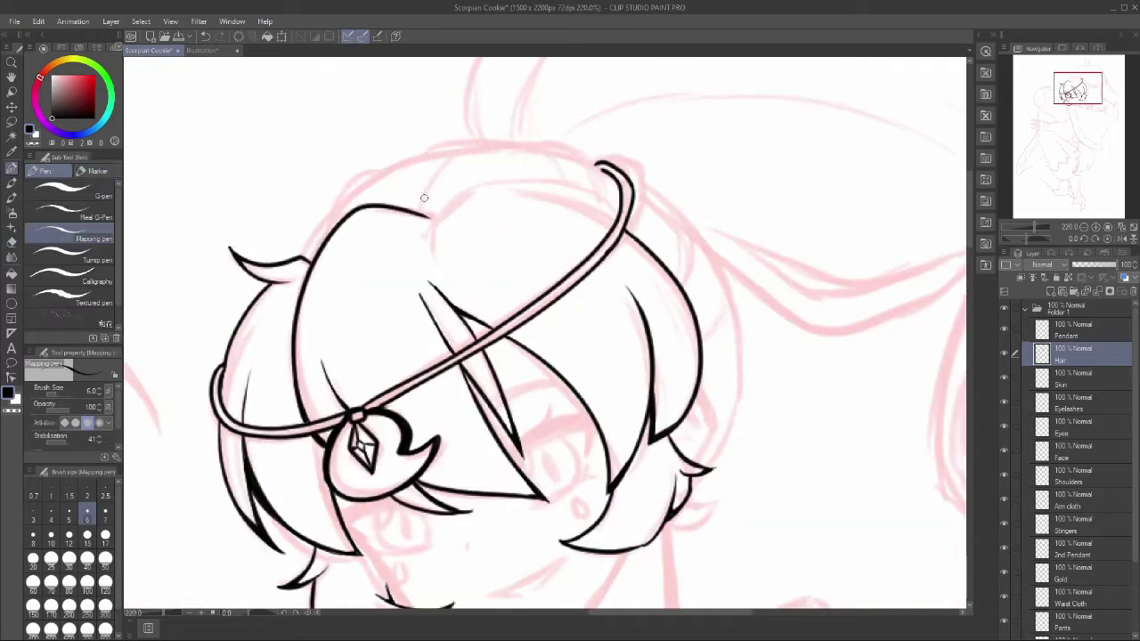
Step: Ink the top edge of the bangs from the parting to the cord's far end, with a short inner strand
left_click_drag(607, 200, 431, 212)
key("ctrl+z")
left_click_drag(531, 192, 603, 204)
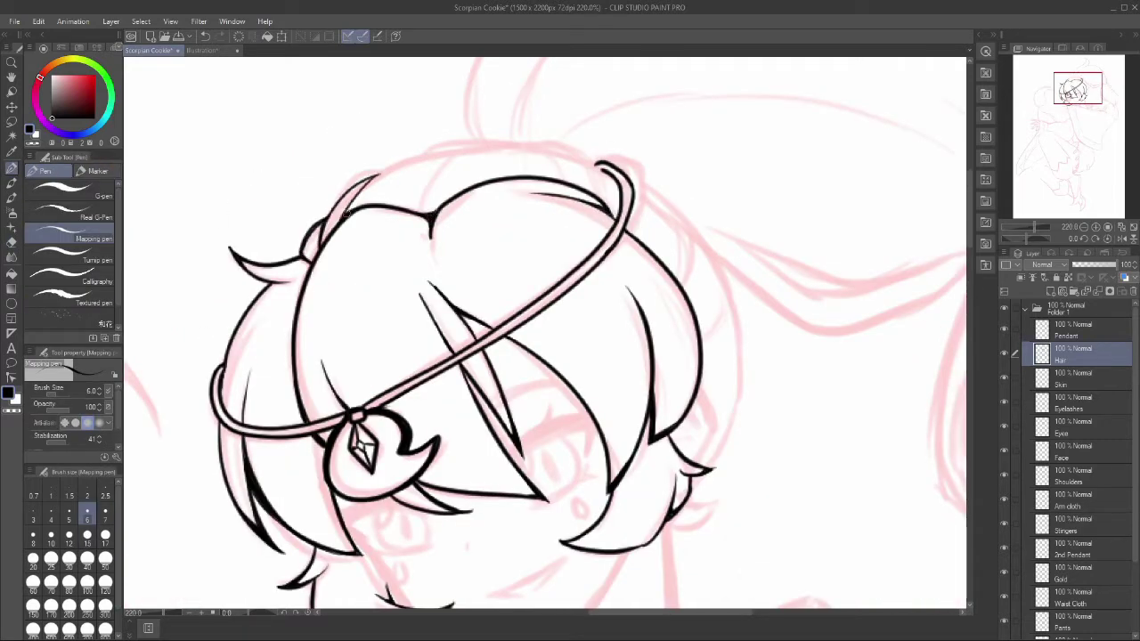
Step: Ink the braided hair around the crown and back of the head and the small flick below the ear
mouse_move(716, 265)
left_mouse_down()
mouse_move(728, 445)
mouse_move(713, 470)
left_mouse_up()
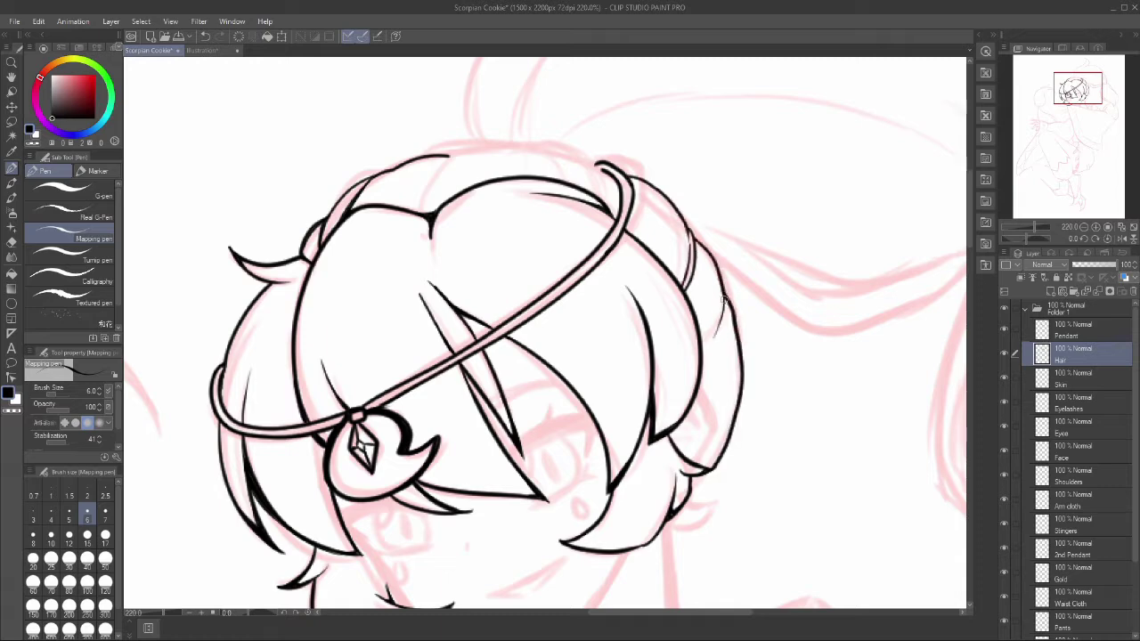
mouse_move(439, 165)
left_mouse_down()
mouse_move(519, 142)
mouse_move(605, 176)
left_mouse_up()
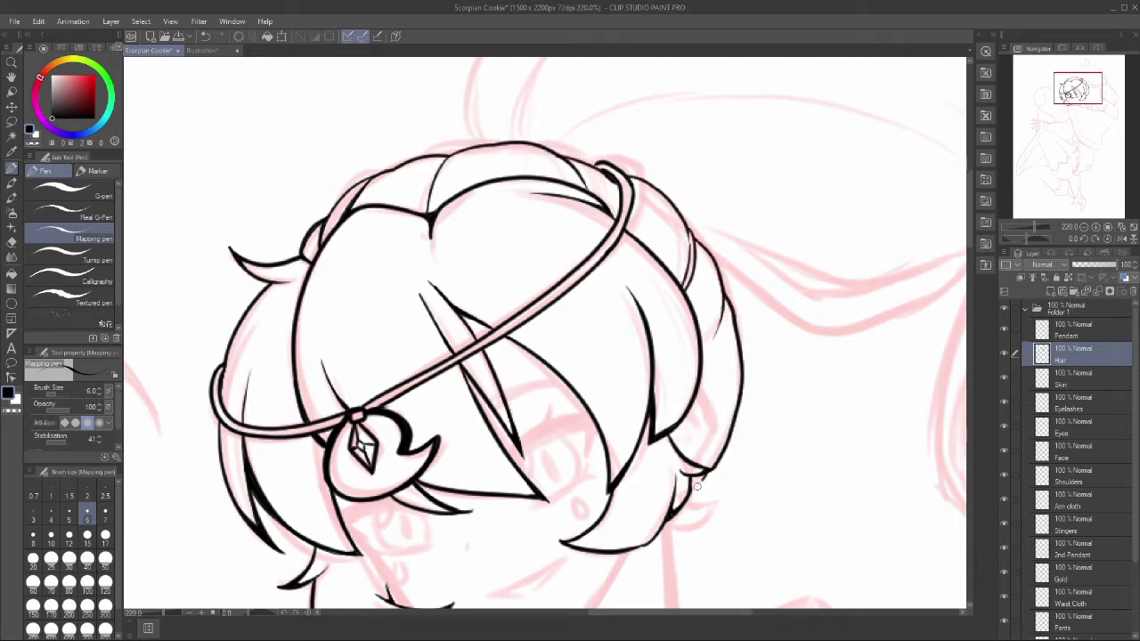
left_click_drag(697, 483, 712, 515)
mouse_move(543, 267)
left_mouse_down()
mouse_move(548, 597)
mouse_move(552, 301)
left_mouse_up()
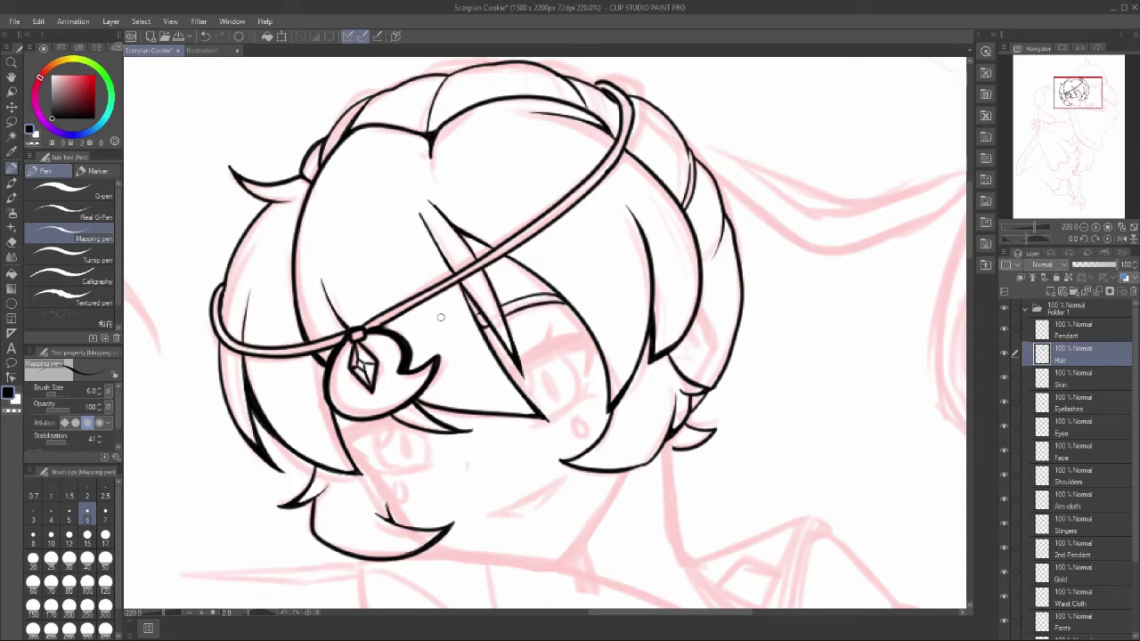
Step: Ink the curved, pointed tuft of hair rising from the crown
left_click_drag(439, 317, 285, 499)
mouse_move(298, 392)
left_mouse_down()
mouse_move(407, 224)
mouse_move(545, 151)
mouse_move(463, 73)
mouse_move(497, 89)
mouse_move(534, 209)
left_mouse_up()
key("ctrl+z")
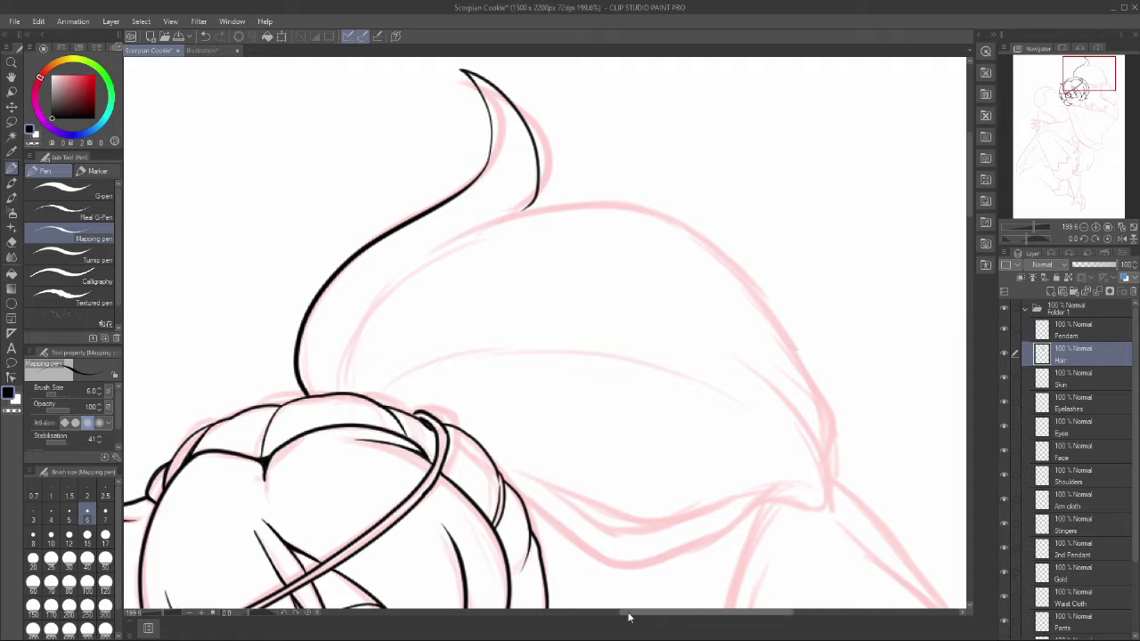
Step: Ink the large rounded top segment of the ponytail along its upper and lower edges
mouse_move(427, 255)
left_mouse_down()
mouse_move(503, 212)
mouse_move(837, 467)
left_mouse_up()
key("ctrl+z")
left_click_drag(518, 497, 817, 500)
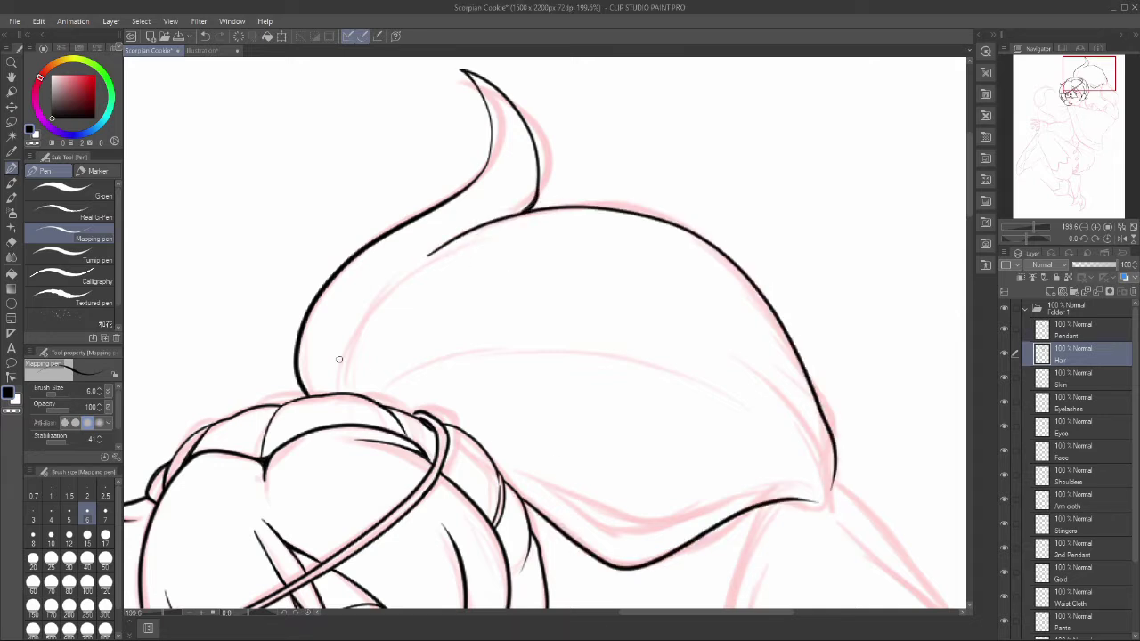
Step: Add inner strand lines to the top ponytail segment at its base, outer tip and lower fold
mouse_move(398, 281)
left_mouse_down()
mouse_move(345, 392)
mouse_move(591, 360)
left_mouse_up()
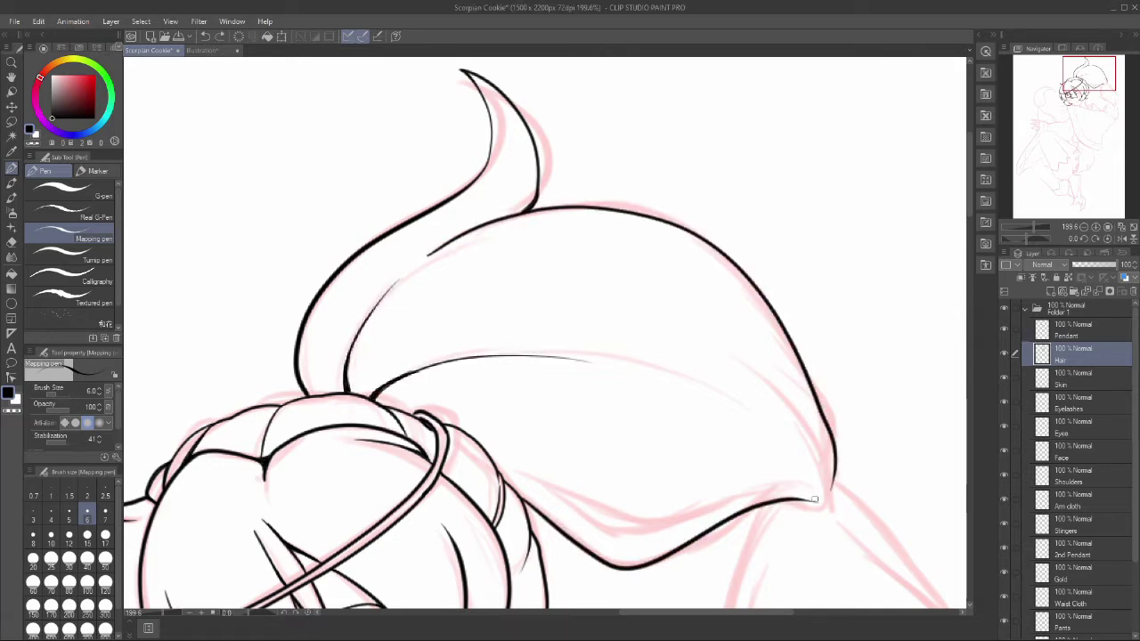
left_click_drag(813, 499, 681, 335)
mouse_move(517, 473)
left_mouse_down()
mouse_move(723, 508)
mouse_move(703, 512)
mouse_move(736, 498)
left_mouse_up()
key("ctrl+z")
key("ctrl+z")
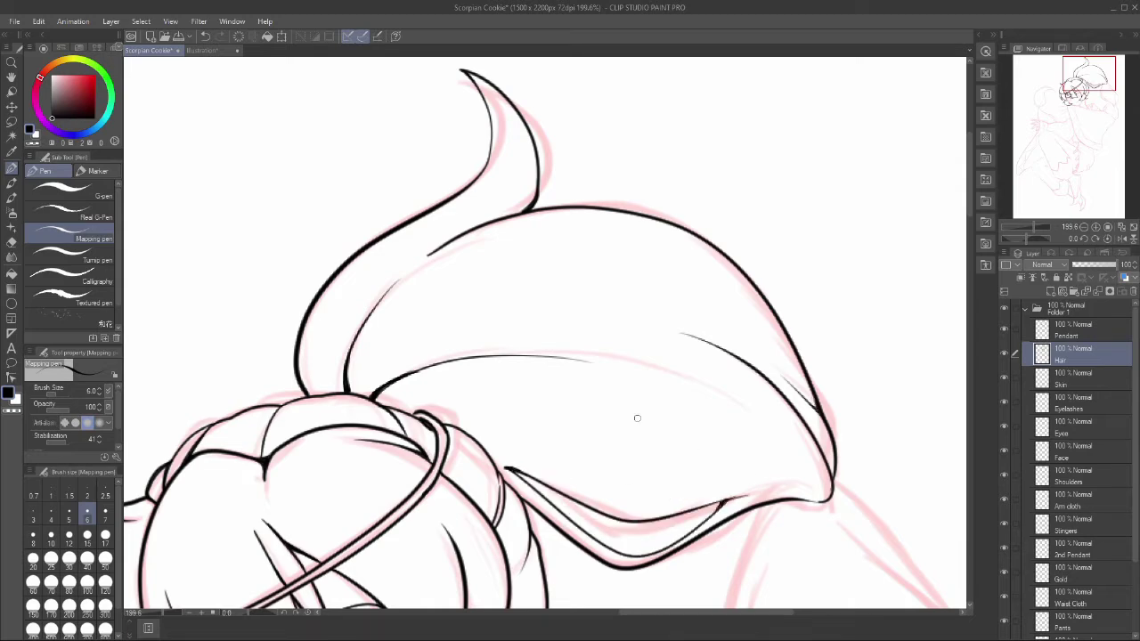
Step: Ink the inner edge of the second ponytail segment and add parallel strand lines along its curve
scroll(637, 418, "down", 3)
scroll(666, 267, "up", 3)
mouse_move(666, 185)
left_mouse_down()
mouse_move(643, 401)
mouse_move(833, 490)
left_mouse_up()
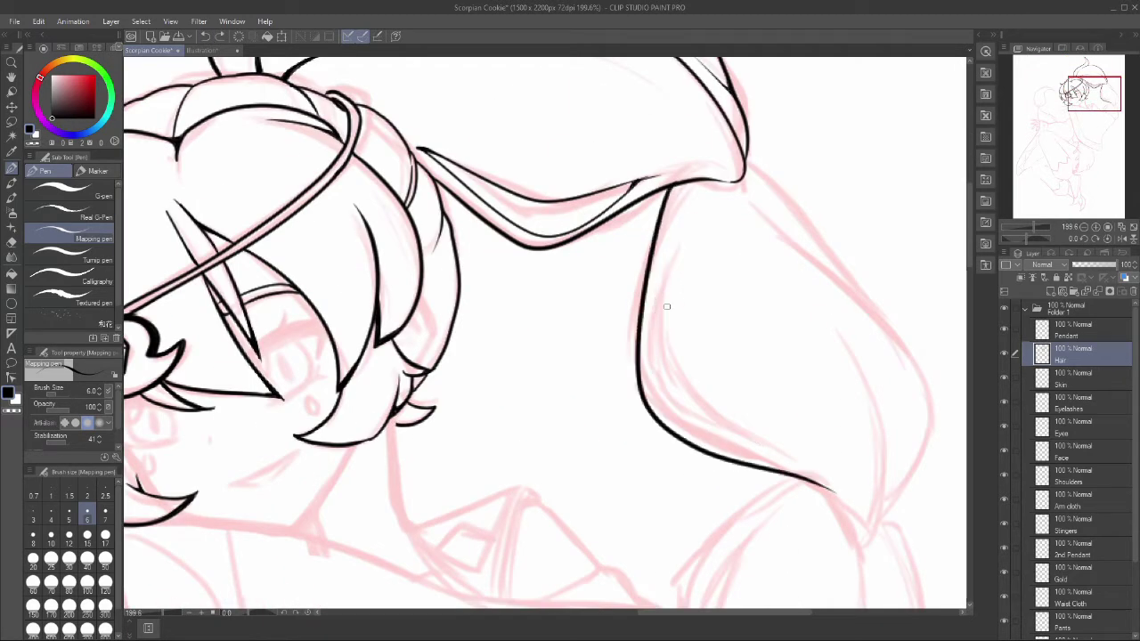
mouse_move(661, 283)
left_mouse_down()
mouse_move(668, 415)
mouse_move(791, 464)
left_mouse_up()
key("ctrl+z")
mouse_move(648, 321)
left_mouse_down()
mouse_move(823, 477)
mouse_move(649, 327)
left_mouse_up()
key("ctrl+z")
left_click_drag(766, 450, 651, 329)
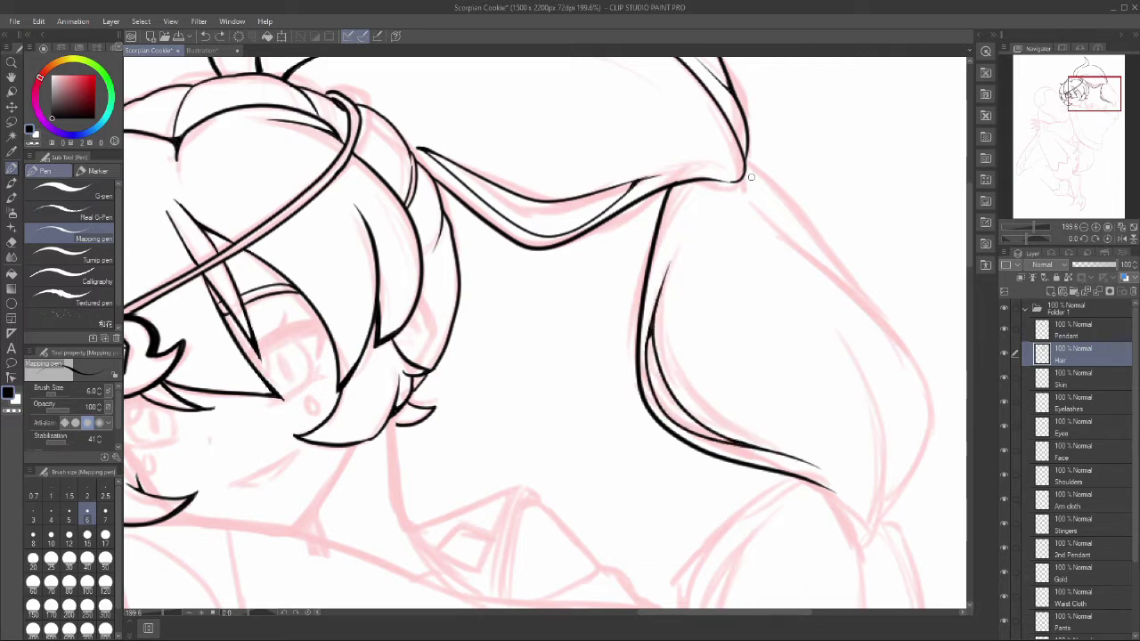
Step: Ink the outer edge, pointed lower tip and inner strands of the second ponytail segment
left_click_drag(748, 169, 861, 290)
left_click_drag(840, 344, 817, 487)
left_click_drag(748, 203, 825, 251)
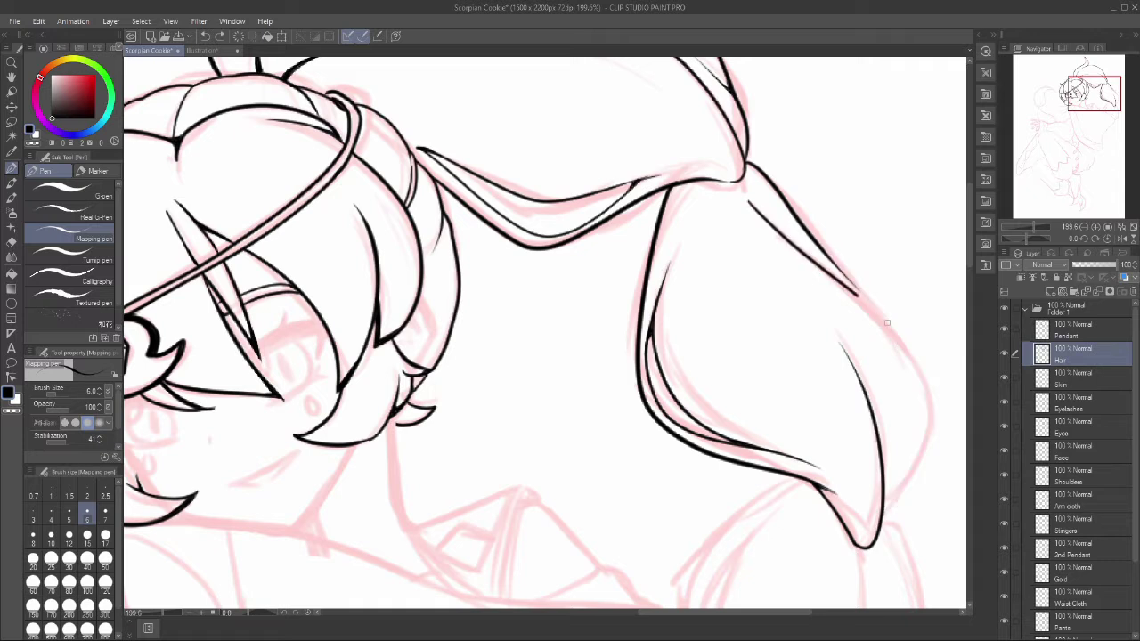
left_click_drag(884, 522, 860, 292)
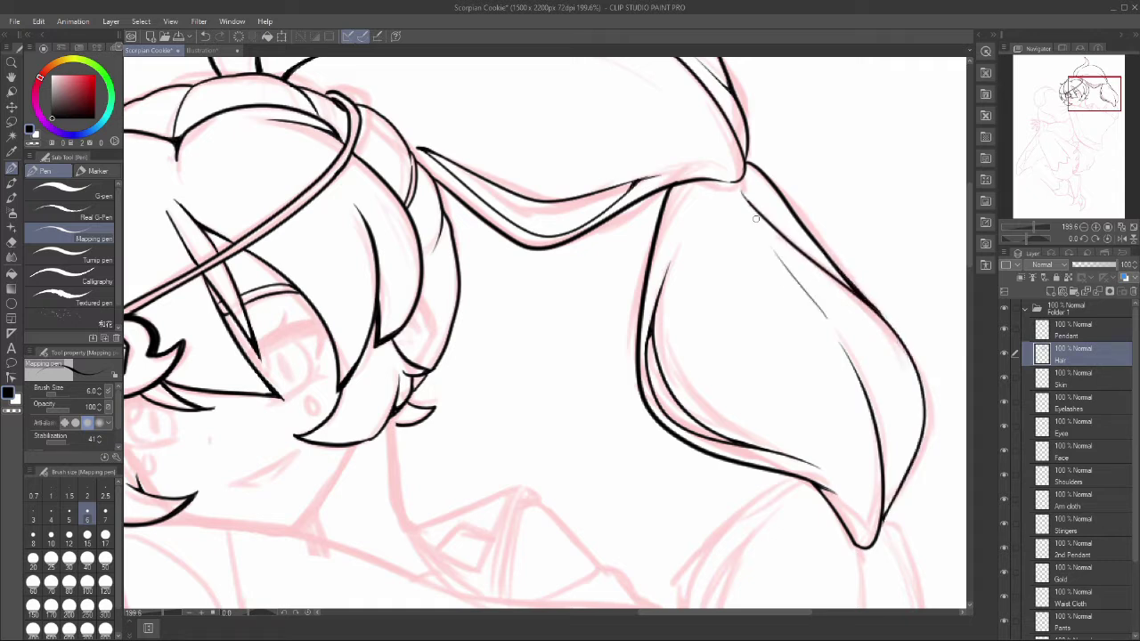
Step: Ink the outline of the third ponytail segment behind the shoulder, including the overlap below the second segment's tip
scroll(697, 183, "down", 5)
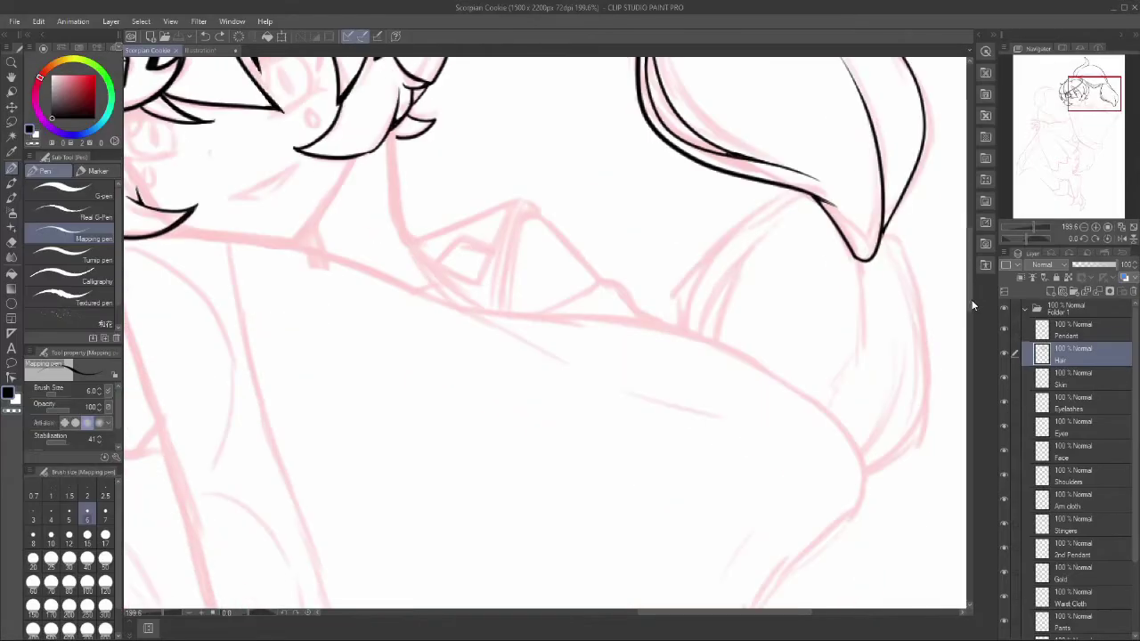
left_click_drag(819, 198, 678, 326)
left_click_drag(883, 234, 864, 476)
left_click_drag(814, 198, 868, 338)
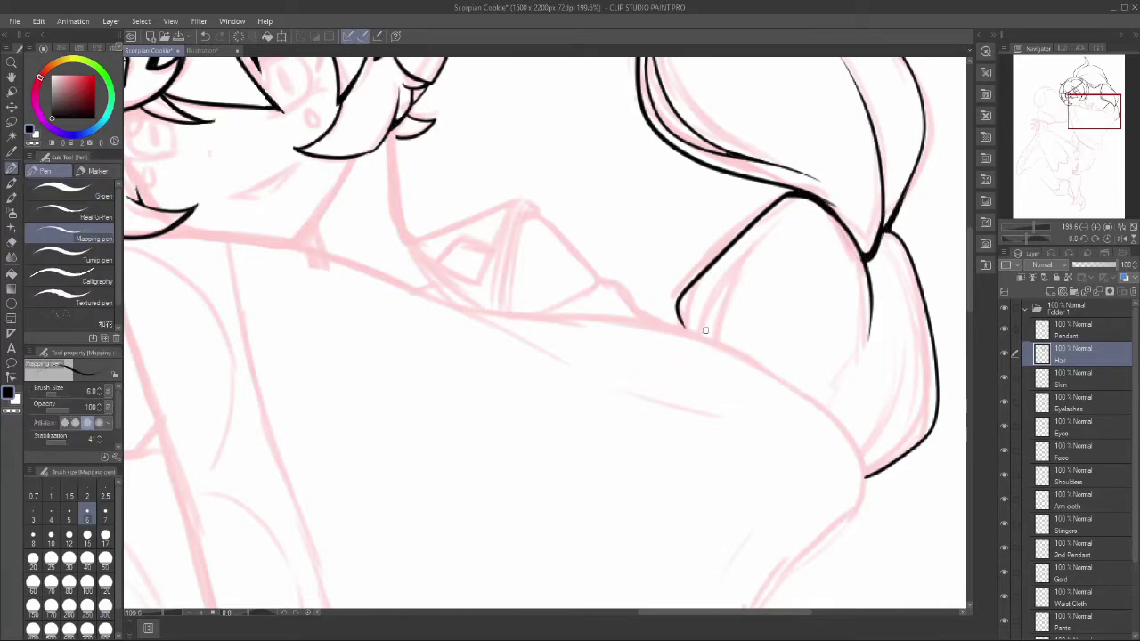
Step: Add inner strand lines along both sides of the third ponytail segment
left_click_drag(789, 209, 694, 330)
left_click_drag(753, 239, 713, 336)
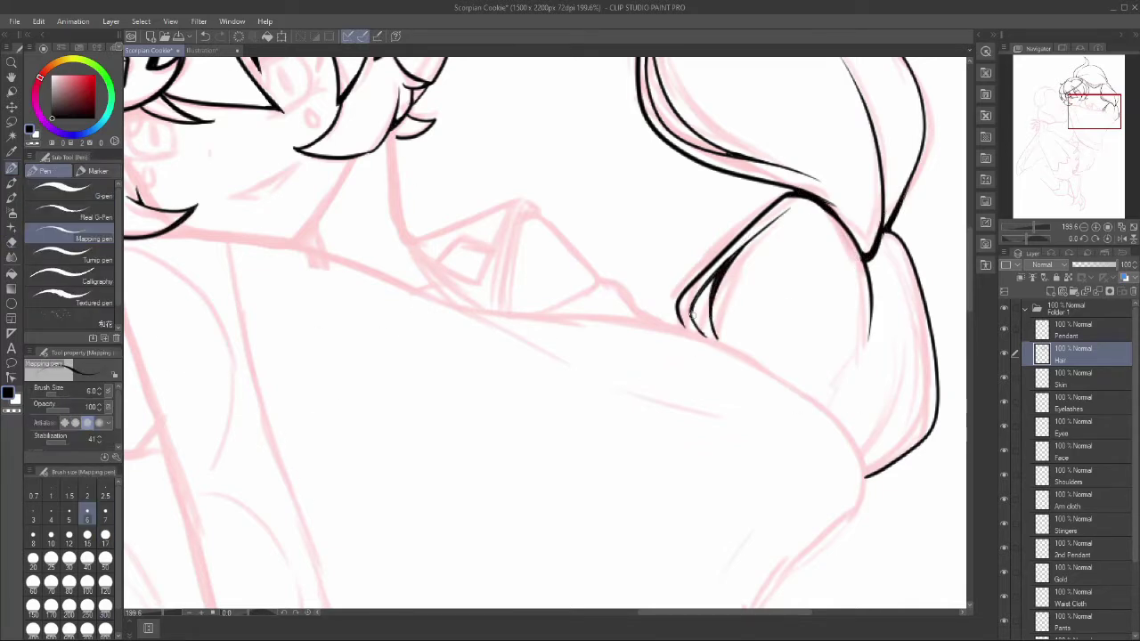
left_click_drag(910, 304, 874, 461)
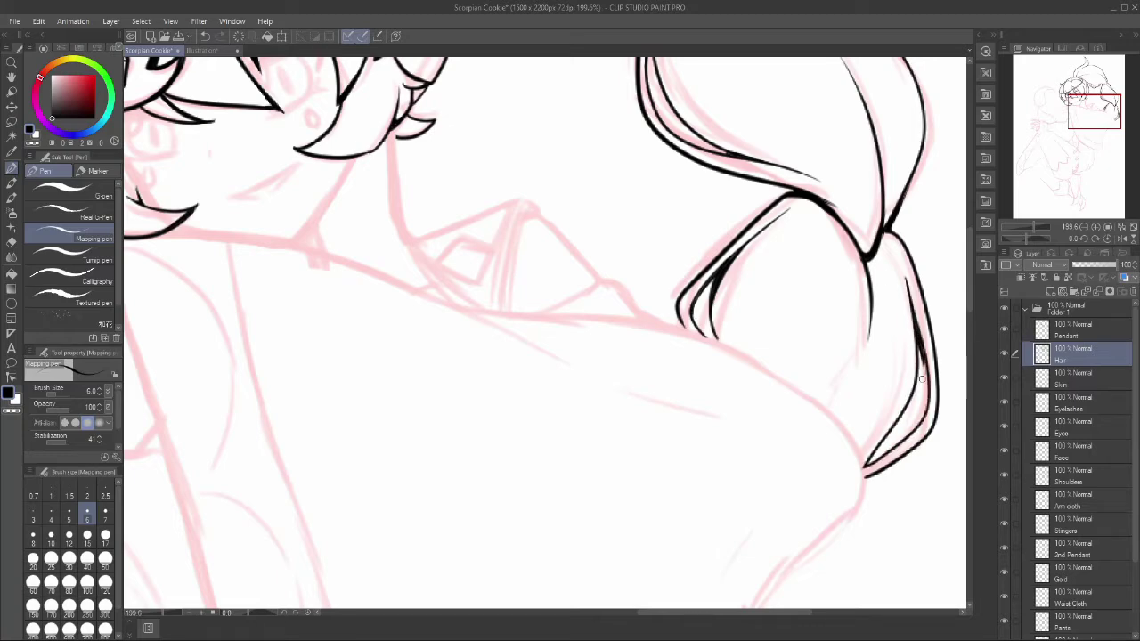
Step: Ink the outline and inner strands of the separate hair segment above the hand, from its tied top to the arm
scroll(849, 394, "down", 5)
scroll(834, 315, "up", 5)
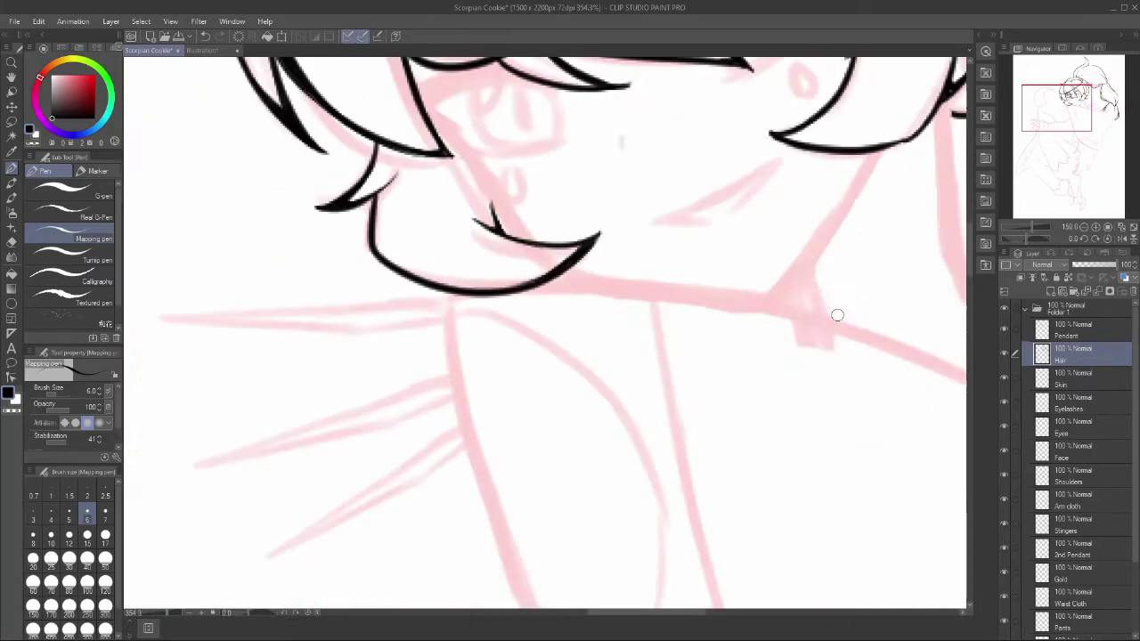
key("e")
scroll(458, 295, "down", 4)
scroll(415, 337, "up", 4)
key("p")
left_click_drag(314, 292, 347, 357)
mouse_move(311, 294)
left_mouse_down()
mouse_move(331, 545)
mouse_move(331, 534)
left_mouse_up()
key("ctrl+z")
mouse_move(321, 292)
left_mouse_down()
mouse_move(496, 419)
mouse_move(668, 570)
left_mouse_up()
left_click_drag(365, 373, 425, 393)
left_click_drag(477, 433, 643, 572)
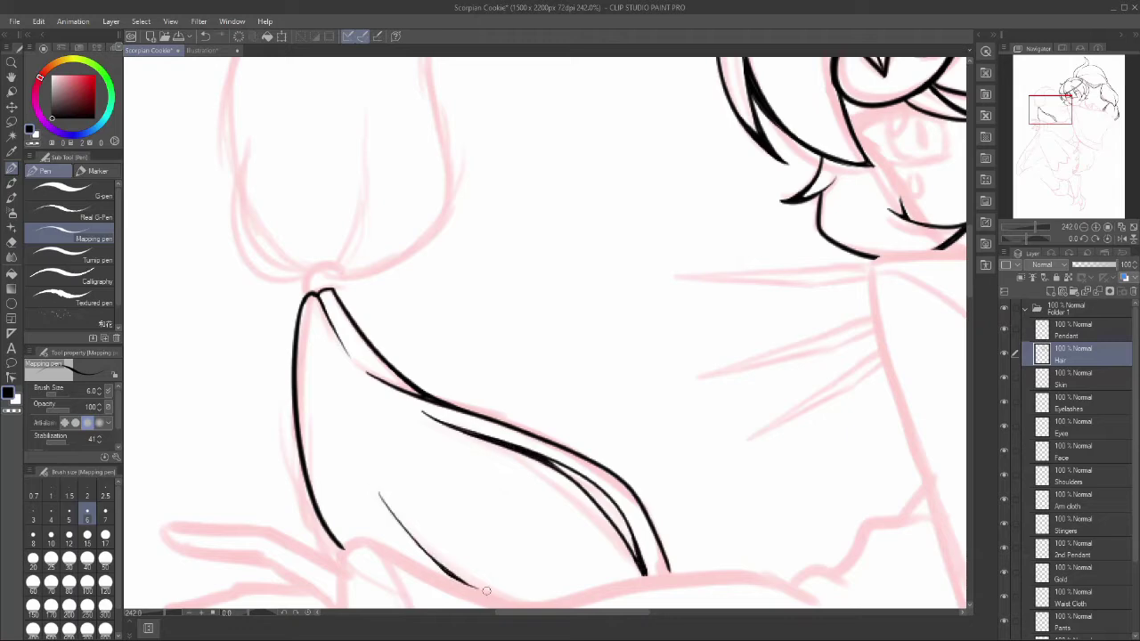
Step: Ink the small tie at the top of the separate hair segment and the curled lock directly above it
scroll(267, 249, "up", 3)
left_click_drag(349, 390, 428, 381)
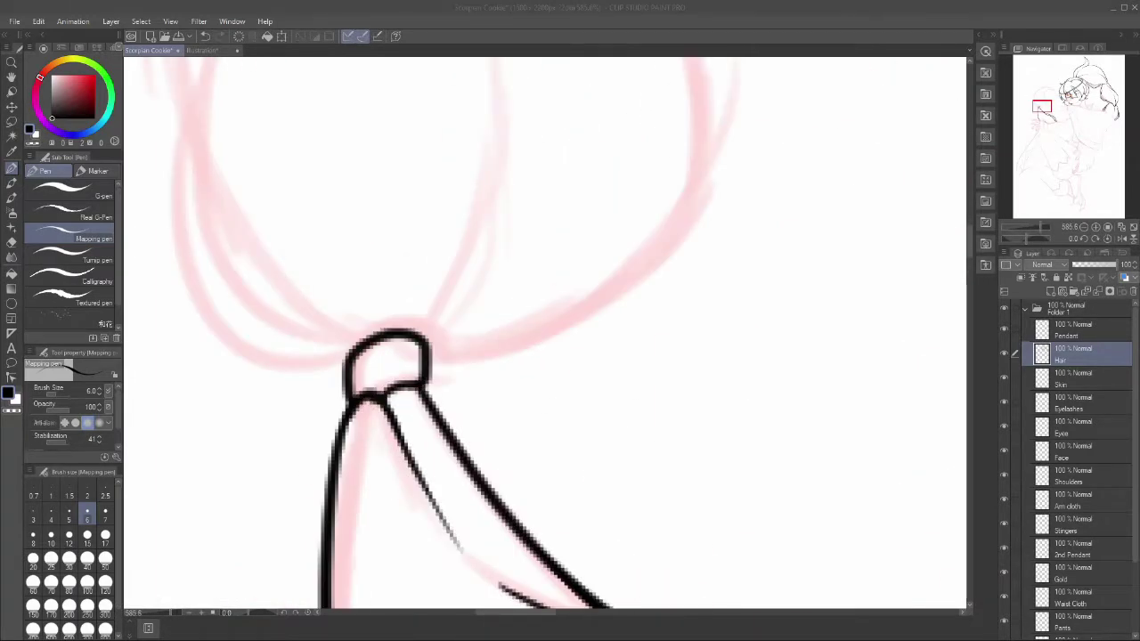
scroll(913, 249, "down", 5)
left_click_drag(525, 336, 538, 462)
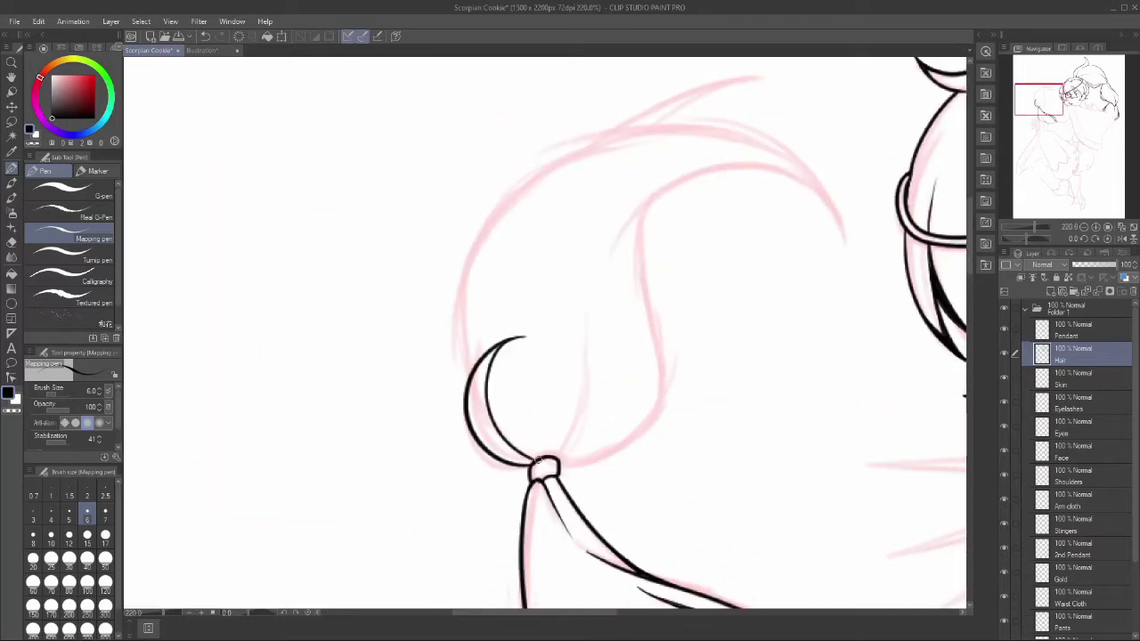
key("ctrl+z")
Step: Ink the large curved hair puff above the tie, adding its inner strands and the small flick on its upper edge
mouse_move(467, 374)
left_mouse_down()
mouse_move(828, 240)
mouse_move(610, 258)
left_mouse_up()
mouse_move(664, 187)
left_mouse_down()
mouse_move(556, 465)
mouse_move(597, 292)
left_mouse_up()
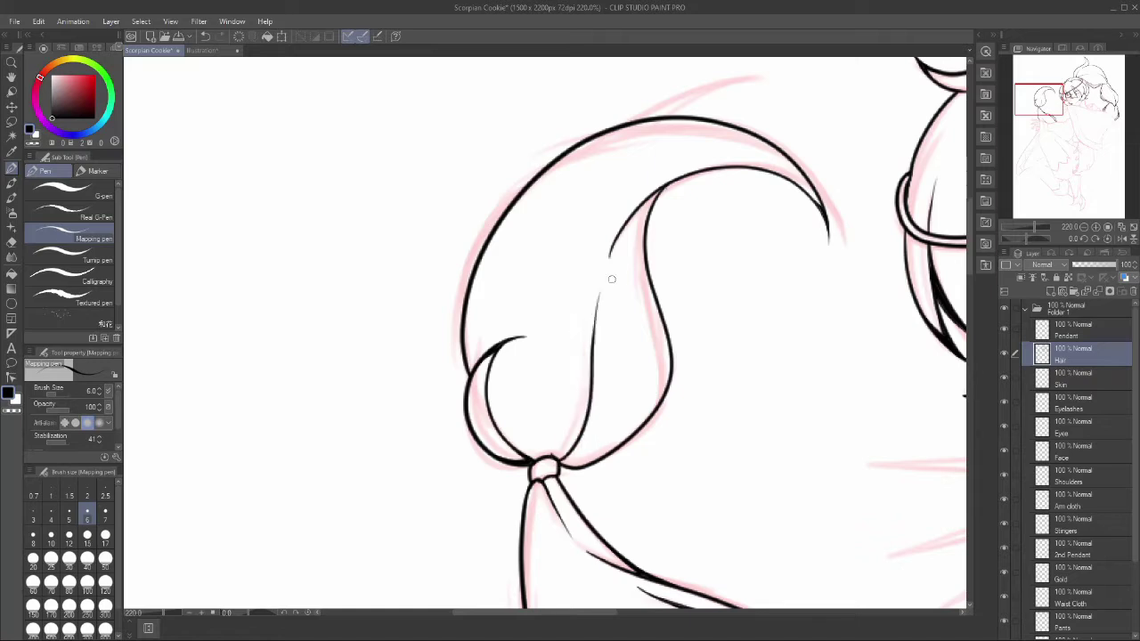
left_click_drag(563, 462, 597, 409)
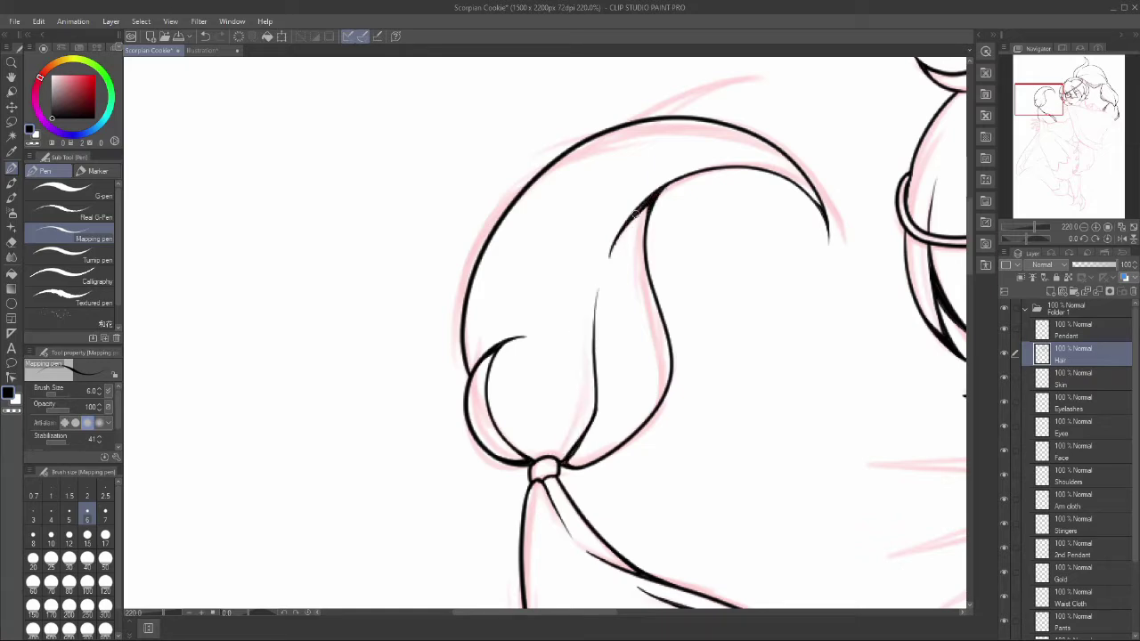
left_click_drag(613, 127, 758, 77)
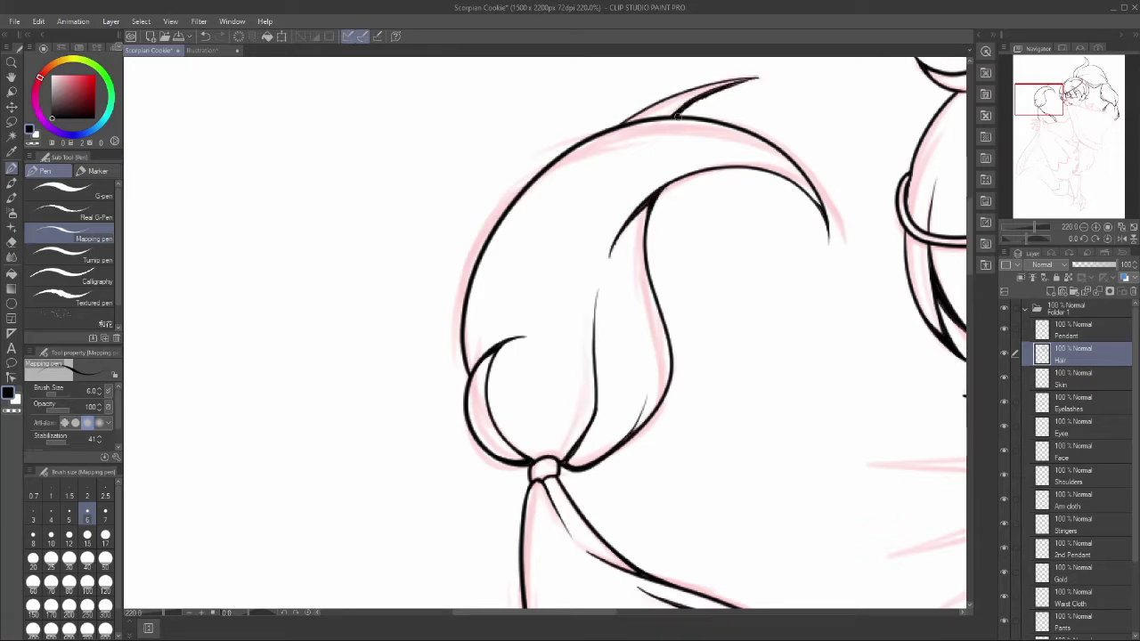
Step: On the Eyelashes layer, ink the upper and lower lashes of the eye below the pendant at brush size 5
scroll(585, 153, "down", 5)
scroll(740, 179, "up", 4)
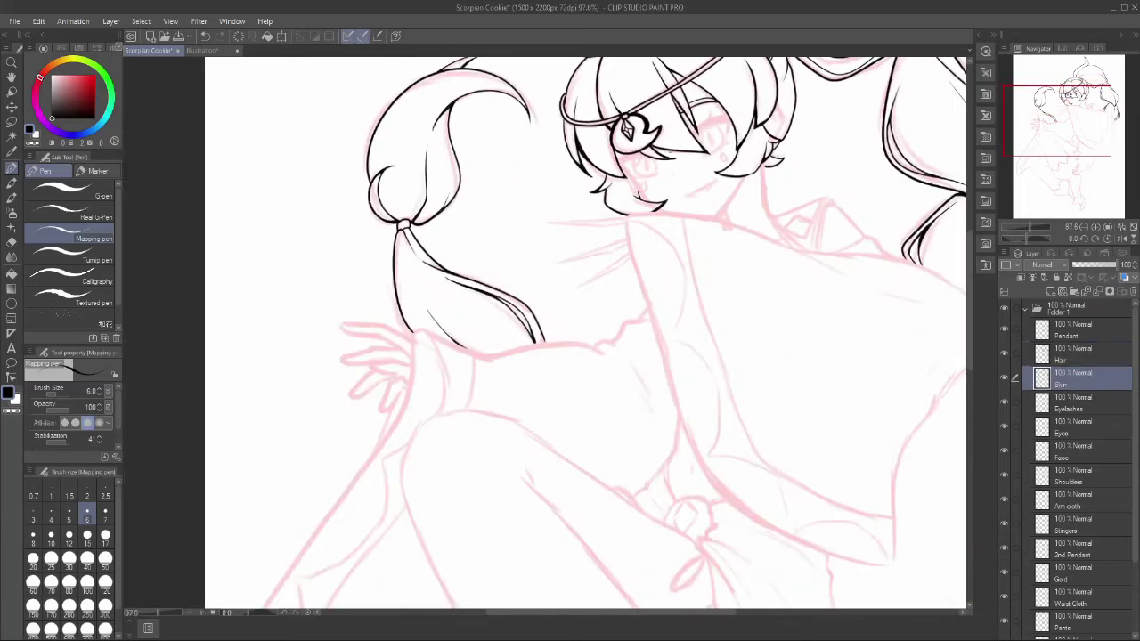
left_click(1073, 378)
scroll(544, 333, "up", 3)
left_click_drag(449, 477, 614, 437)
key("ctrl+z")
left_click_drag(416, 431, 613, 435)
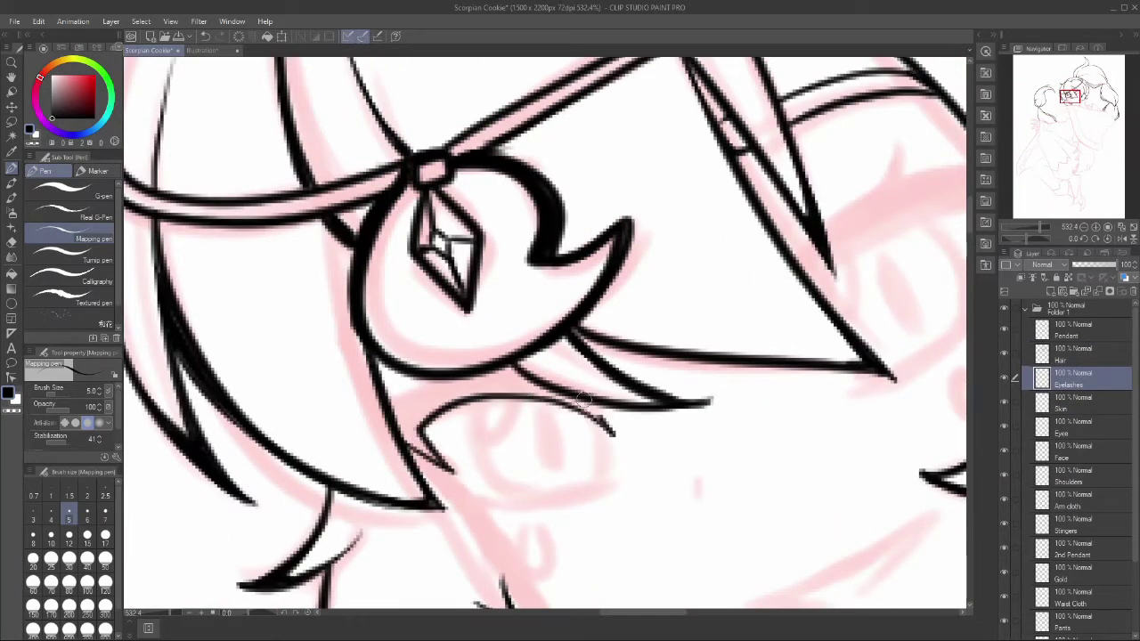
left_click_drag(389, 398, 450, 374)
left_click_drag(612, 435, 586, 401)
mouse_move(465, 490)
left_mouse_down()
mouse_move(596, 492)
mouse_move(361, 516)
left_mouse_up()
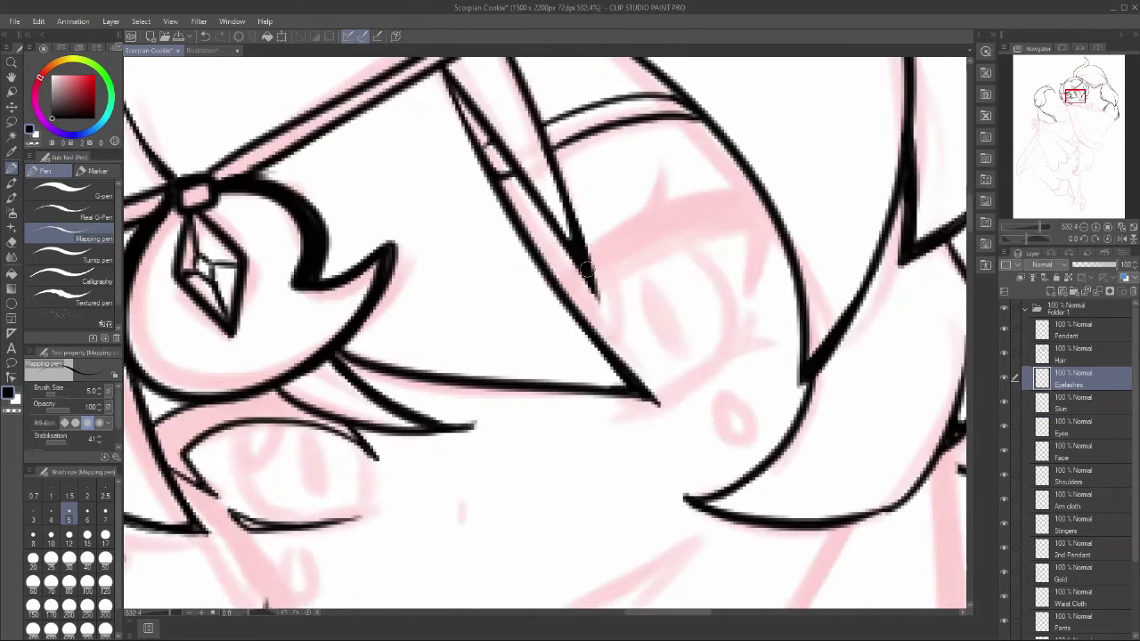
Step: Ink the other eye's thick upper lash, upward flick and lower lash line with its pointed outer corner
left_click_drag(584, 251, 670, 162)
key("ctrl+z")
mouse_move(757, 189)
left_mouse_down()
mouse_move(588, 242)
mouse_move(746, 298)
left_mouse_up()
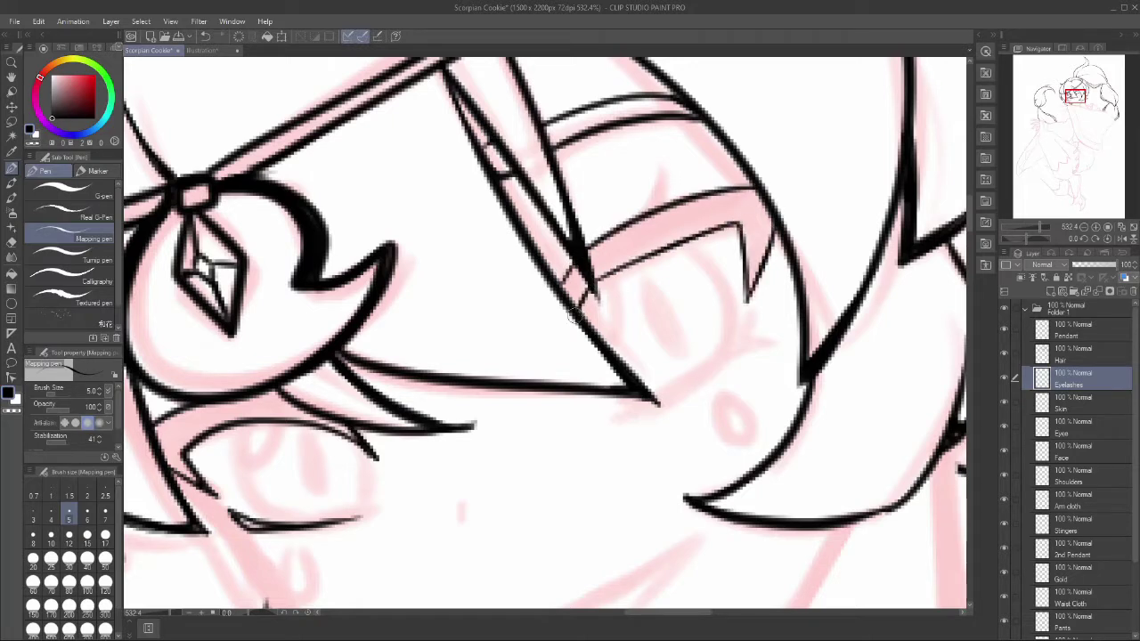
left_click_drag(734, 350, 627, 409)
left_click_drag(742, 342, 779, 350)
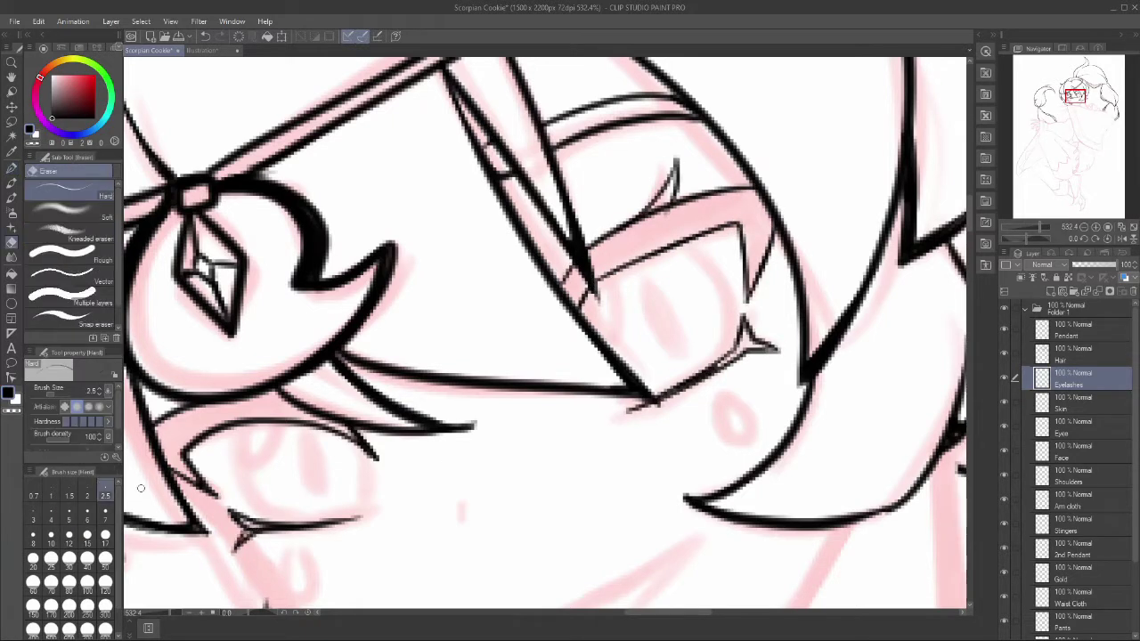
scroll(460, 337, "down", 2)
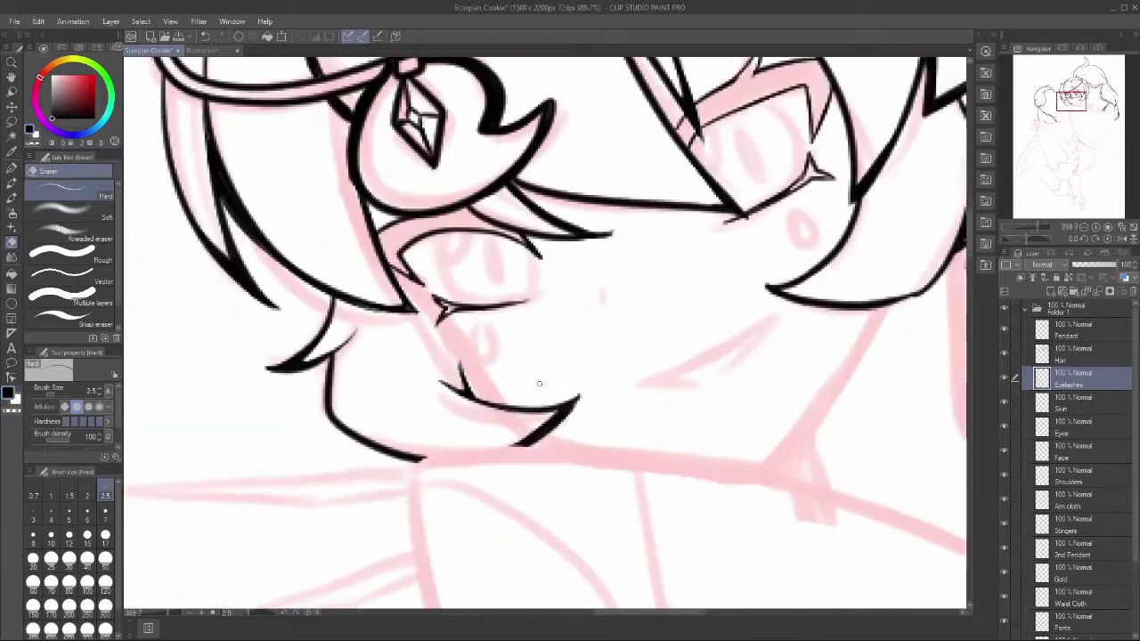
Step: On the Skin layer, ink the cheek and jaw contour and both sides of the neck
key("alt+[")
scroll(505, 402, "right", 5)
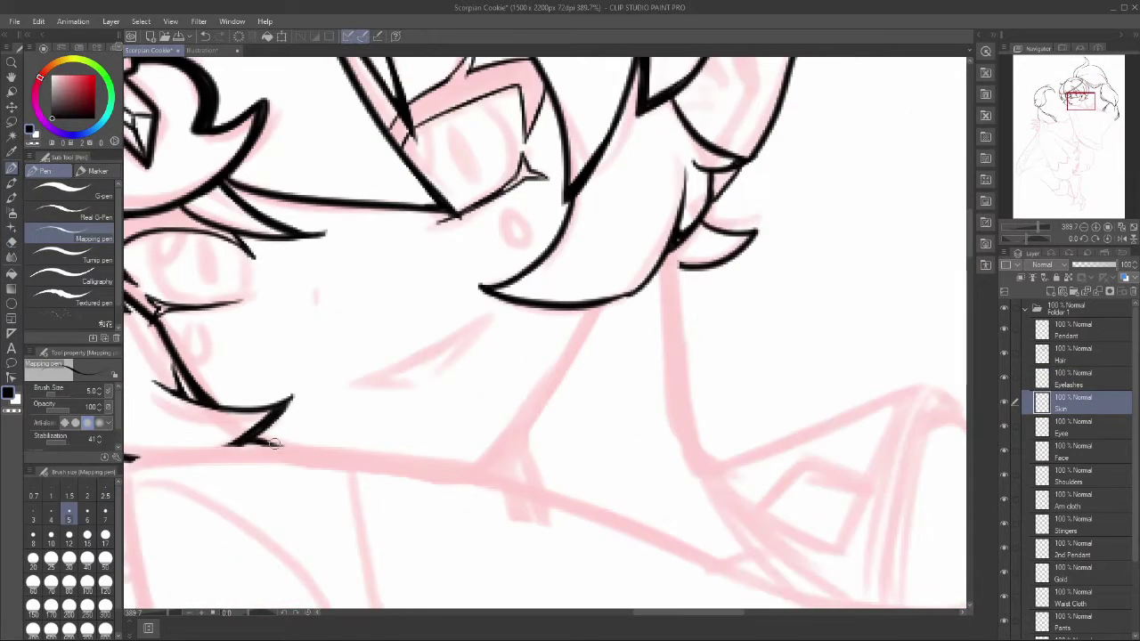
left_click_drag(483, 466, 605, 303)
mouse_move(684, 254)
left_mouse_down()
mouse_move(686, 468)
mouse_move(699, 472)
left_mouse_up()
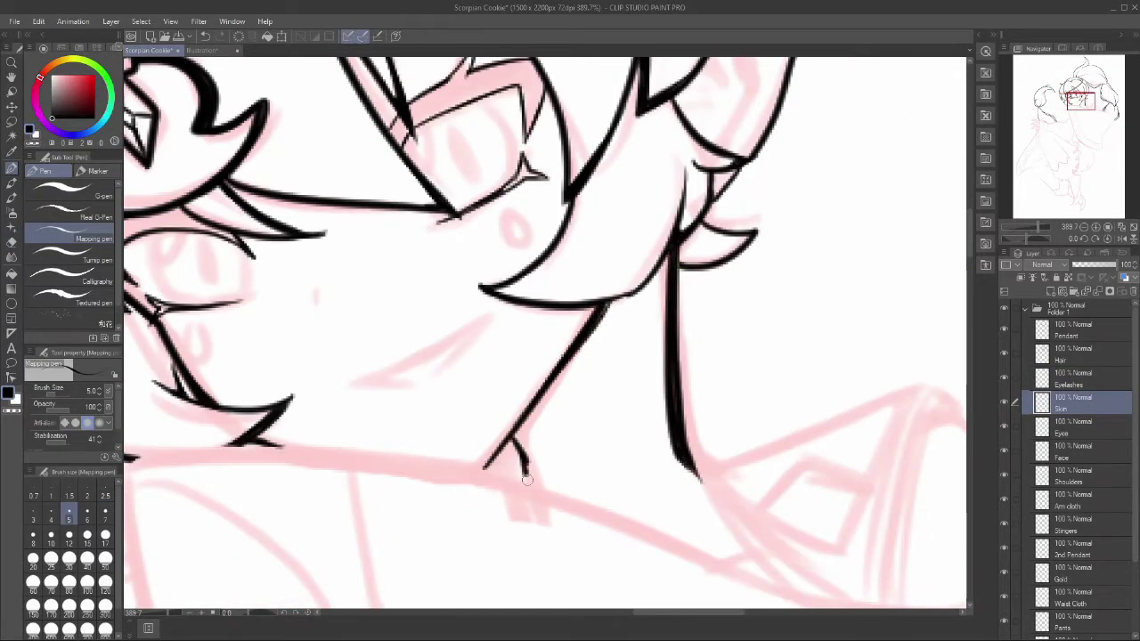
key("ctrl+0")
scroll(445, 268, "up", 5)
scroll(445, 267, "down", 3)
left_click_drag(545, 271, 534, 325)
left_click_drag(545, 207, 369, 178)
key("ctrl+z")
key("ctrl+z")
mouse_move(473, 167)
left_mouse_down()
mouse_move(472, 196)
mouse_move(541, 259)
mouse_move(418, 166)
mouse_move(543, 208)
left_mouse_up()
key("ctrl+z")
key("ctrl+z")
mouse_move(542, 256)
left_mouse_down()
mouse_move(459, 254)
mouse_move(390, 361)
left_mouse_up()
key("ctrl+z")
mouse_move(445, 286)
left_mouse_down()
mouse_move(512, 305)
mouse_move(452, 397)
left_mouse_up()
key("ctrl+0")
key("ctrl+z")
key("ctrl+z")
Step: Ink the spread fingers of the outstretched hand below the separate hair segment
mouse_move(306, 197)
left_mouse_down()
mouse_move(559, 296)
mouse_move(618, 337)
left_mouse_up()
left_click_drag(303, 174, 616, 260)
mouse_move(369, 307)
left_mouse_down()
mouse_move(541, 343)
mouse_move(548, 292)
left_mouse_up()
mouse_move(446, 385)
left_mouse_down()
mouse_move(470, 437)
mouse_move(566, 411)
left_mouse_up()
left_click_drag(569, 408, 486, 561)
key("ctrl+z")
left_click_drag(526, 424, 554, 467)
Step: Ink the sloping line of the raised shoulder between the neck and the ponytail on the Skin layer
key("ctrl+0")
scroll(695, 304, "up", 10)
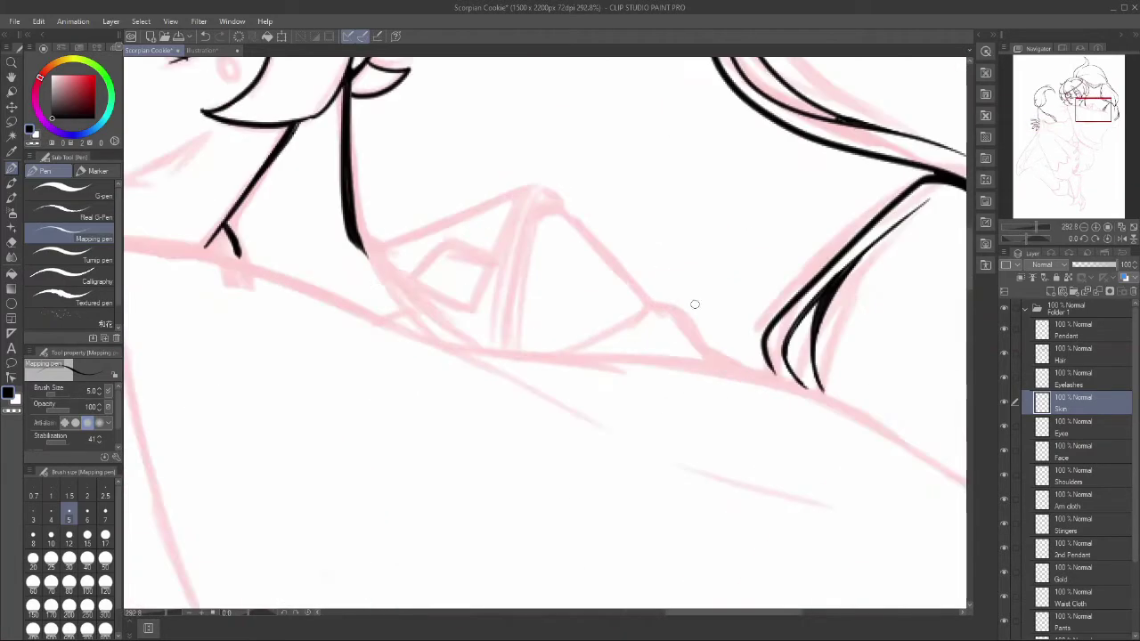
left_click_drag(544, 200, 655, 304)
key("ctrl+0")
scroll(383, 223, "up", 8)
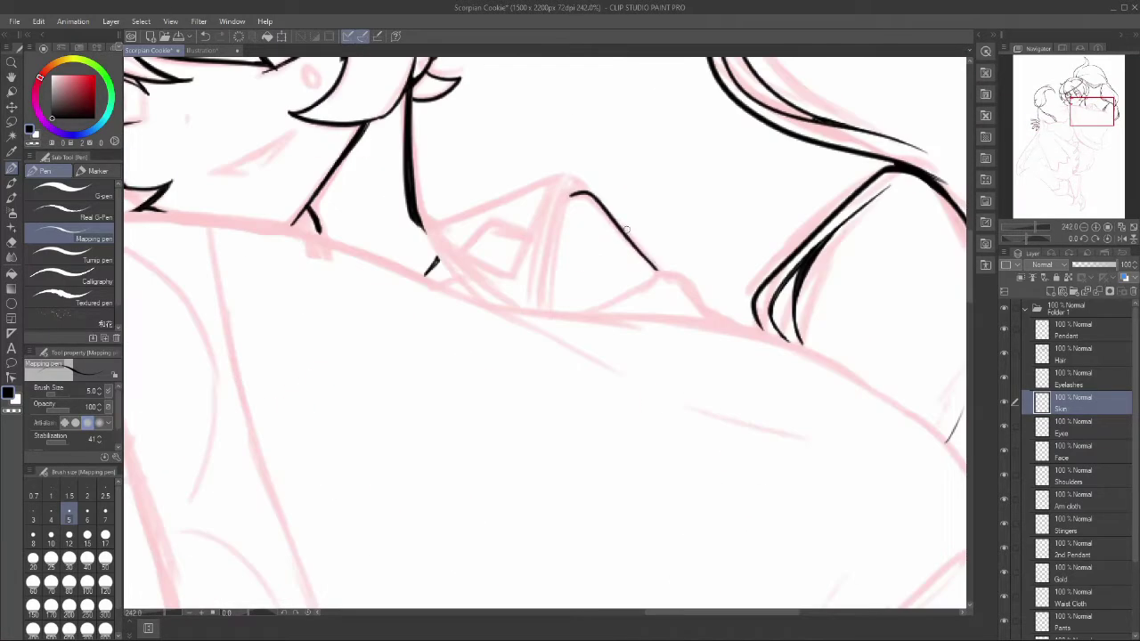
key("ctrl+0")
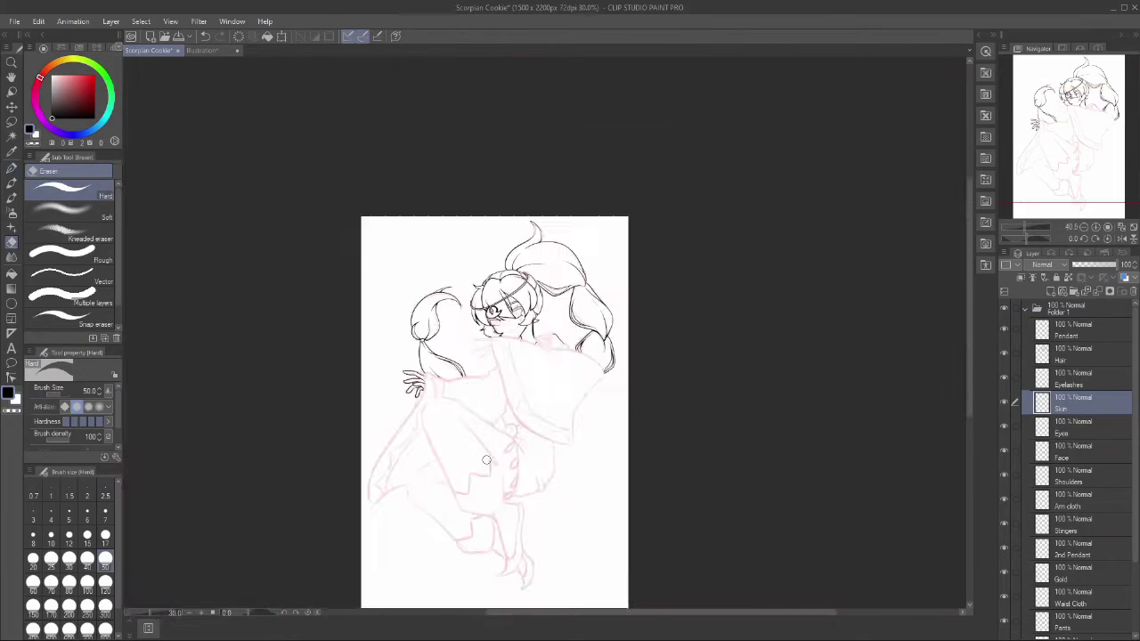
Step: Ink the bare waist's side contour and the navel on the Skin layer
scroll(534, 342, "up", 6)
scroll(514, 278, "up", 4)
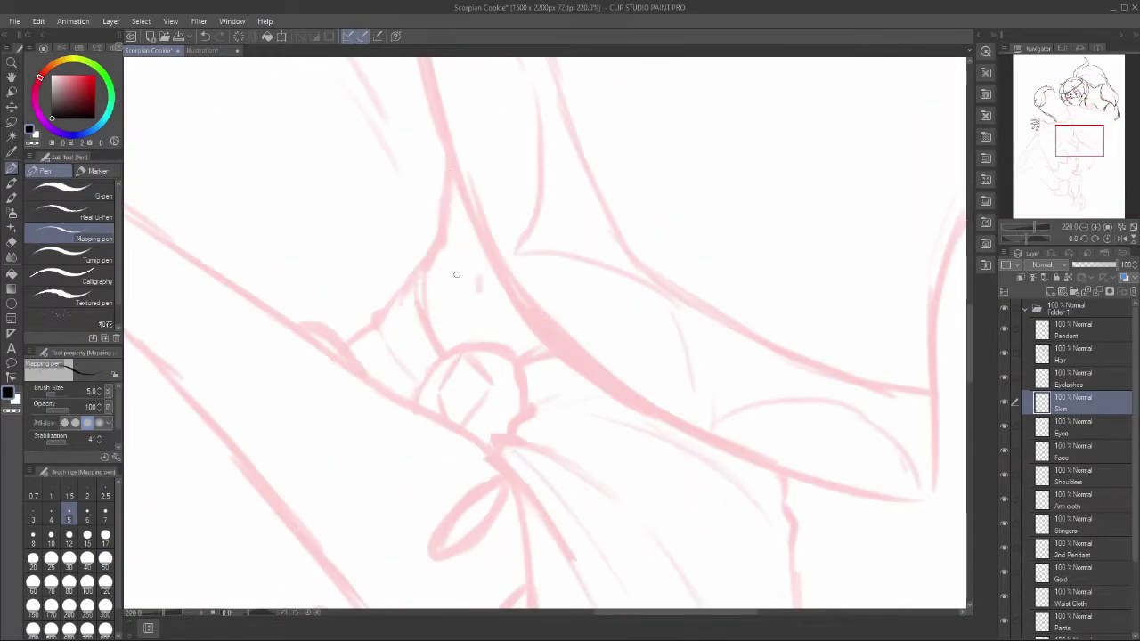
scroll(550, 417, "down", 5)
scroll(285, 228, "up", 5)
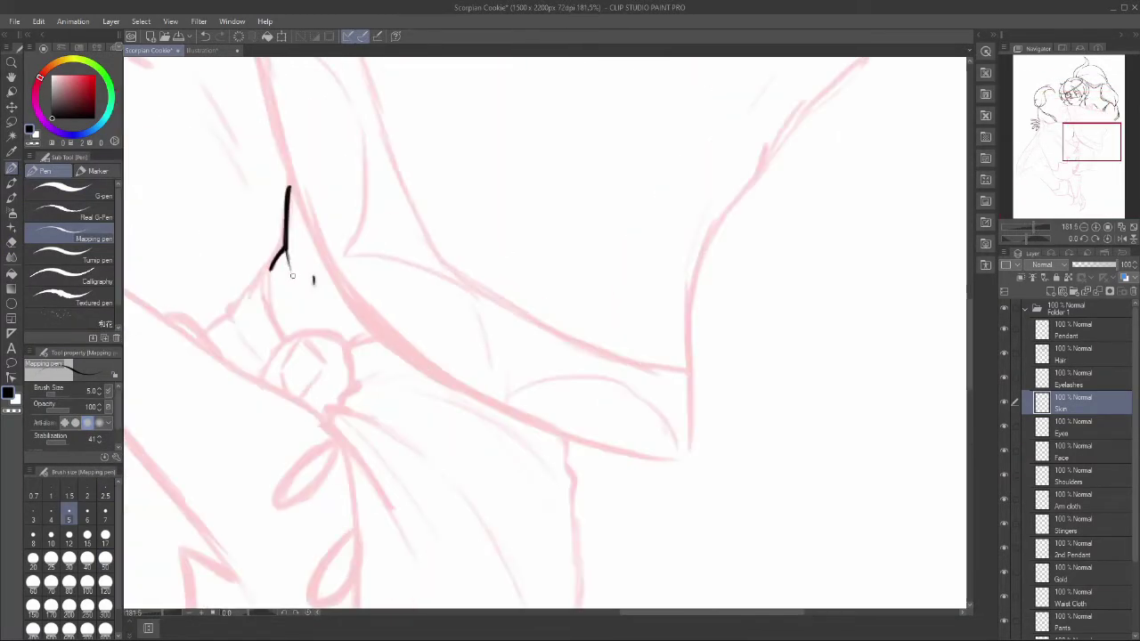
Step: On the Eyes layer, ink the iris outline of the eye below the pendant at brush size 4
key("ctrl+0")
scroll(351, 153, "up", 3)
scroll(351, 153, "up", 6)
key("bracketleft")
left_click_drag(494, 210, 449, 312)
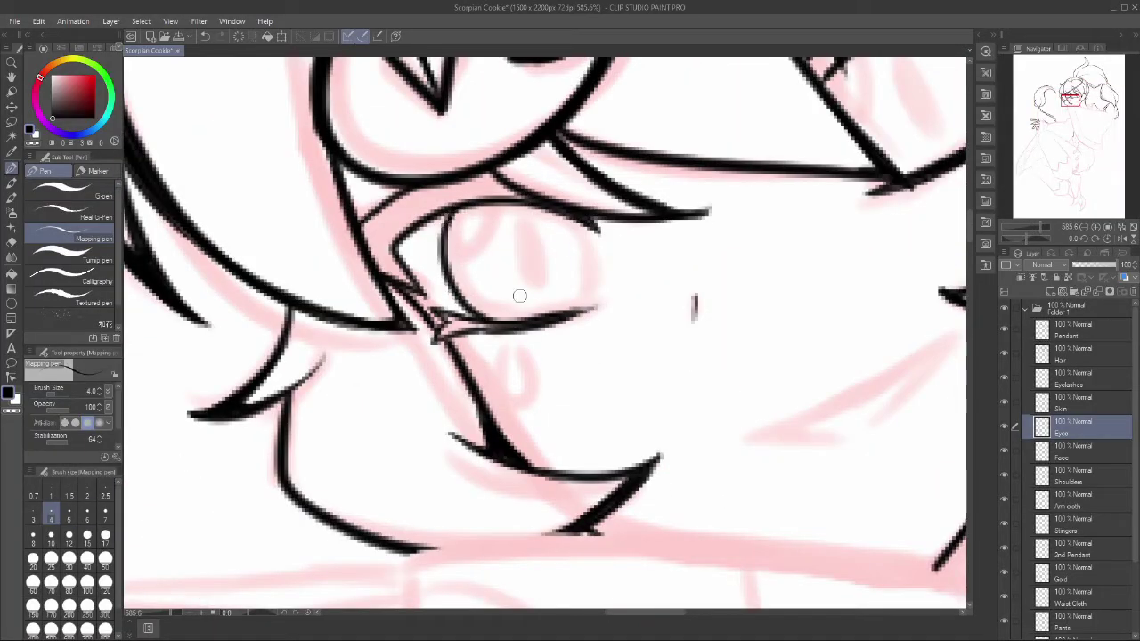
left_click_drag(578, 222, 588, 320)
key("ctrl+z")
left_click_drag(449, 302, 591, 262)
left_click_drag(552, 314, 584, 292)
Step: Ink the iris outline of the other eye beneath its upper lash
scroll(873, 377, "down", 5)
scroll(555, 224, "up", 4)
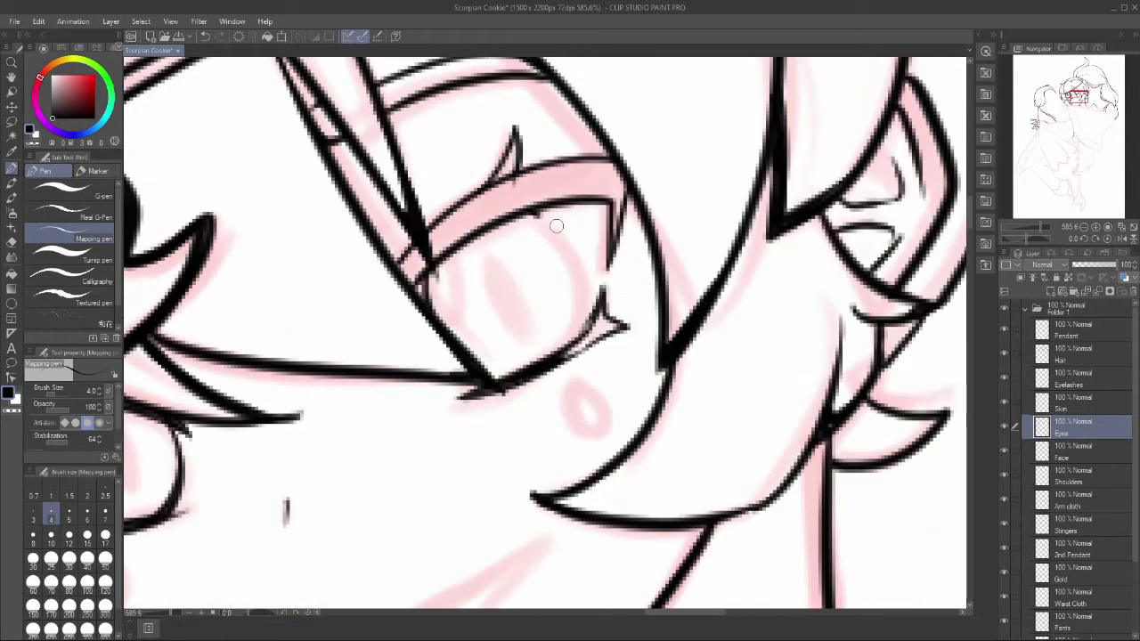
left_click_drag(555, 223, 583, 294)
Step: On the Face layer, ink the open smiling mouth
scroll(477, 454, "down", 2)
key("alt+bracketleft")
mouse_move(476, 454)
left_mouse_down()
mouse_move(434, 451)
mouse_move(552, 392)
mouse_move(443, 452)
left_mouse_up()
mouse_move(536, 404)
left_mouse_down()
mouse_move(509, 424)
mouse_move(611, 543)
left_mouse_up()
Step: On the Shoulders layer, ink the shoulder piece's top edge, double curved front border and narrow vertical band
key("alt+bracketleft")
scroll(529, 413, "down", 3)
scroll(528, 413, "up", 3)
left_click_drag(753, 338, 734, 568)
key("ctrl+z")
key("e")
key("p")
left_click_drag(530, 412, 739, 328)
left_click_drag(550, 456, 652, 552)
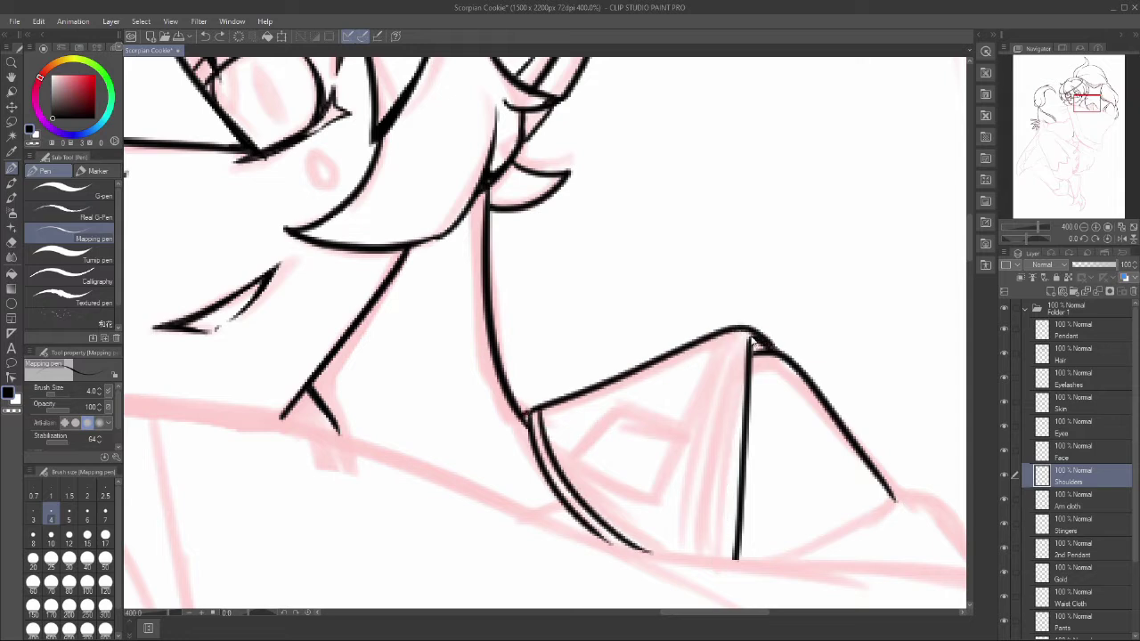
key("ctrl+z")
mouse_move(746, 329)
left_mouse_down()
mouse_move(719, 542)
mouse_move(729, 562)
left_mouse_up()
key("ctrl+z")
Step: Ink the curved lower and rear edges of the diamond shape inside the shoulder piece
left_click_drag(571, 488, 670, 513)
left_click_drag(670, 513, 730, 374)
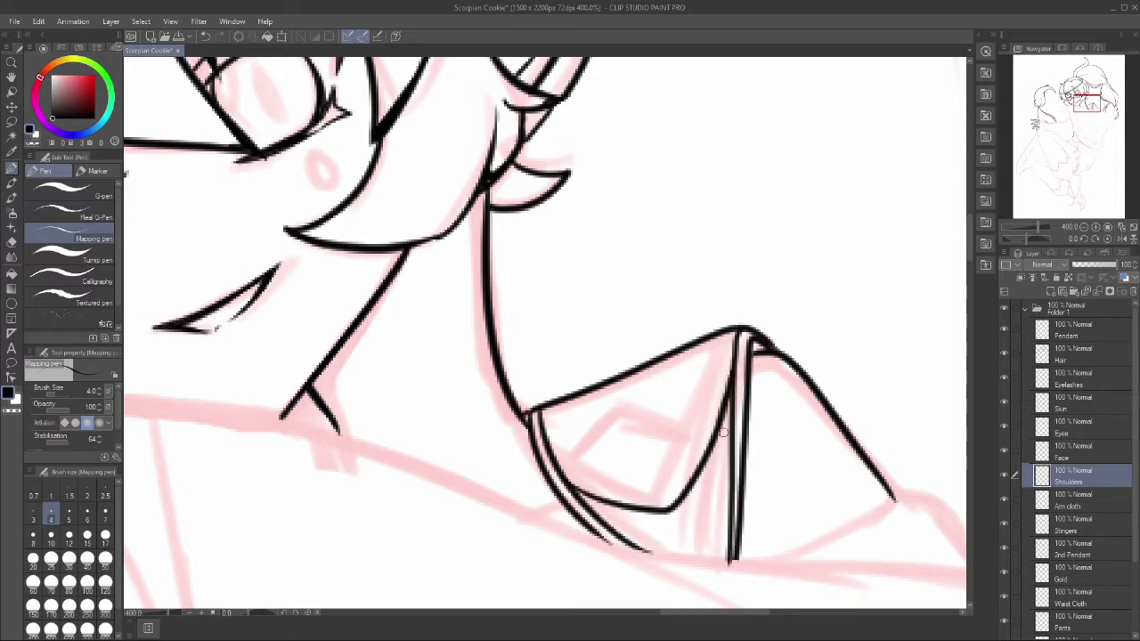
key("e")
key("p")
Step: Ink the diamond's two straight upper edges and add a parallel outer line to give them a double border
left_click_drag(572, 488, 612, 412)
left_click_drag(612, 411, 714, 438)
key("ctrl+z")
left_click_drag(564, 477, 616, 388)
left_click_drag(626, 404, 715, 431)
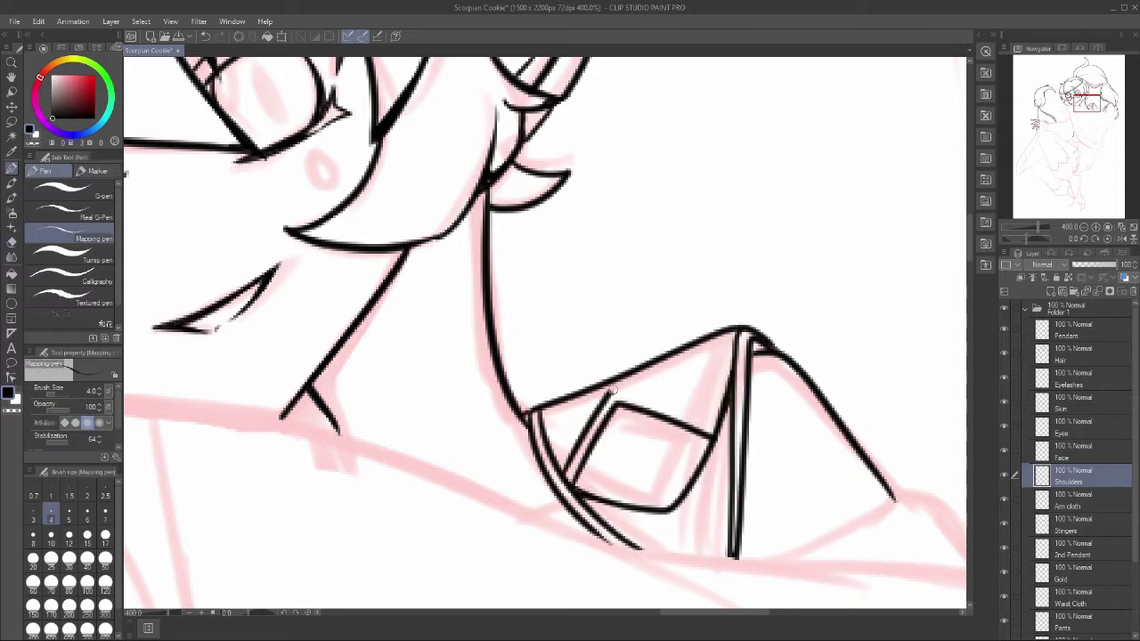
key("ctrl+z")
mouse_move(624, 391)
left_mouse_down()
mouse_move(716, 426)
mouse_move(565, 476)
left_mouse_up()
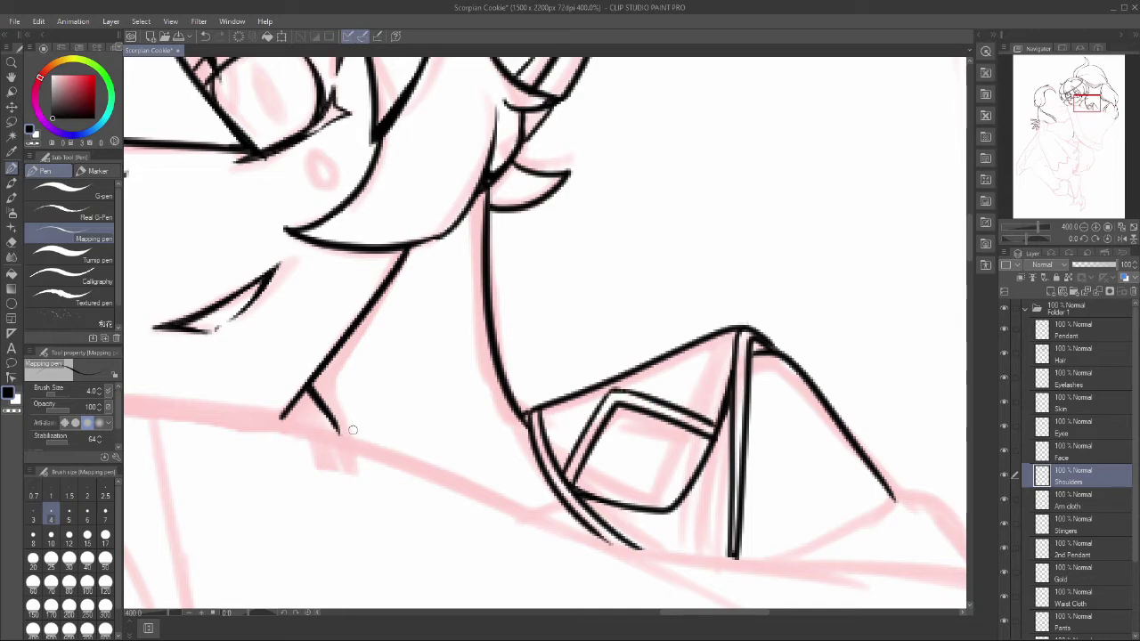
Step: On the Arm cloth layer, ink the cloth's upper edge below the neck and shoulder piece, with a fold line branching downward
scroll(353, 430, "down", 5)
key("alt+bracketleft")
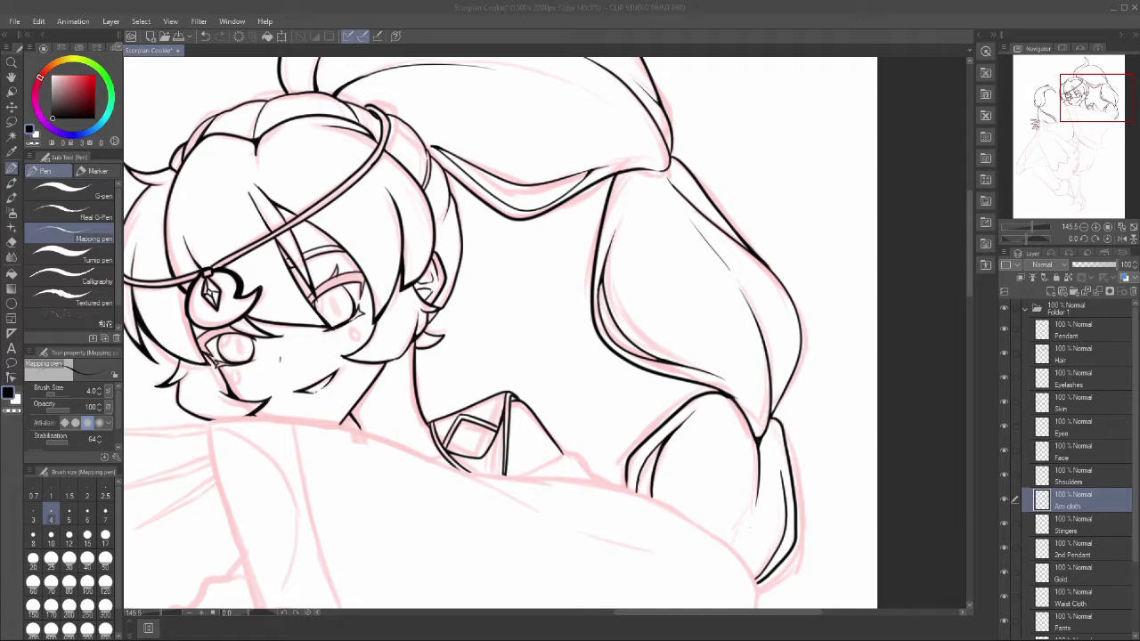
scroll(557, 246, "down", 5)
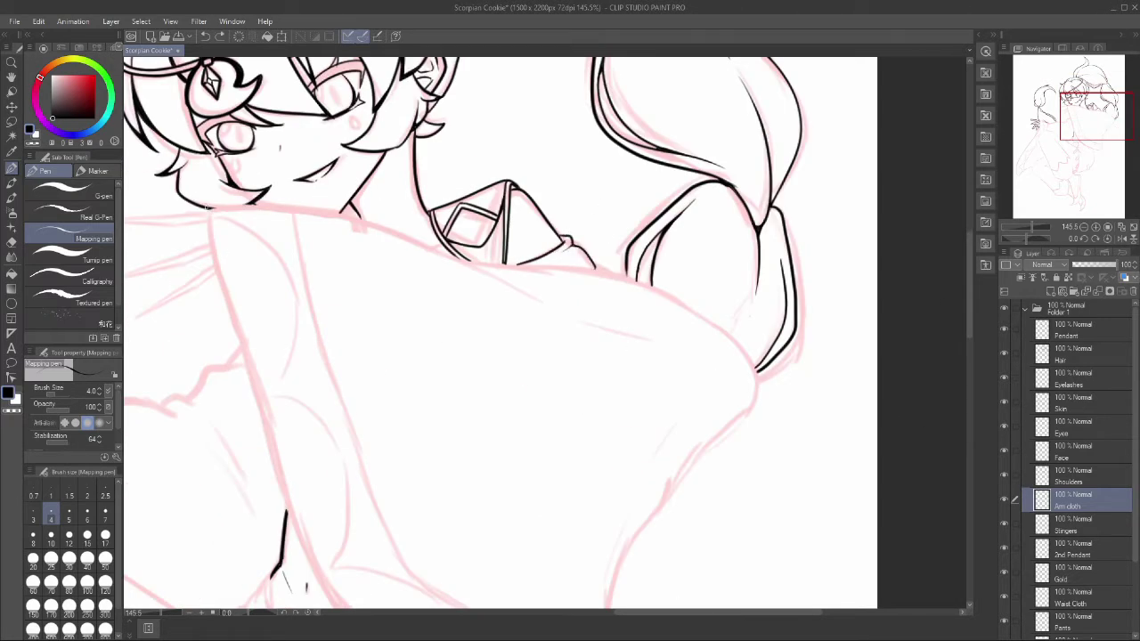
scroll(196, 213, "up", 3)
key("ctrl+0")
scroll(534, 267, "up", 5)
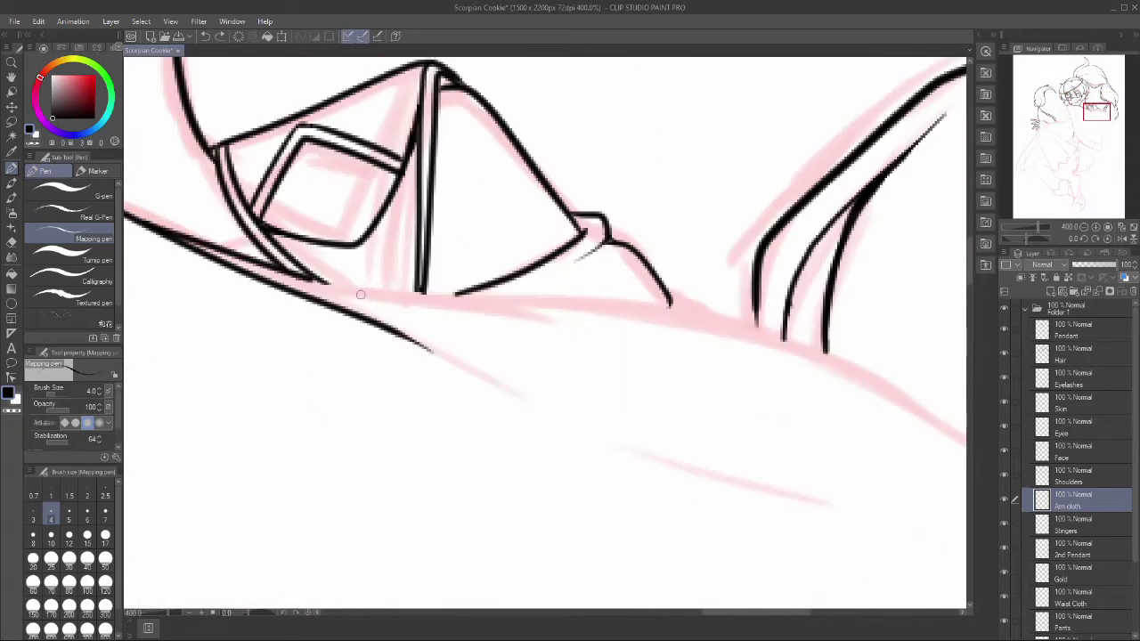
left_click_drag(249, 260, 757, 317)
key("ctrl+z")
Step: Join the shoulder piece's lines to the arm cloth and continue the cloth's upper edge beneath the ponytail's lower strands
scroll(544, 333, "down", 2)
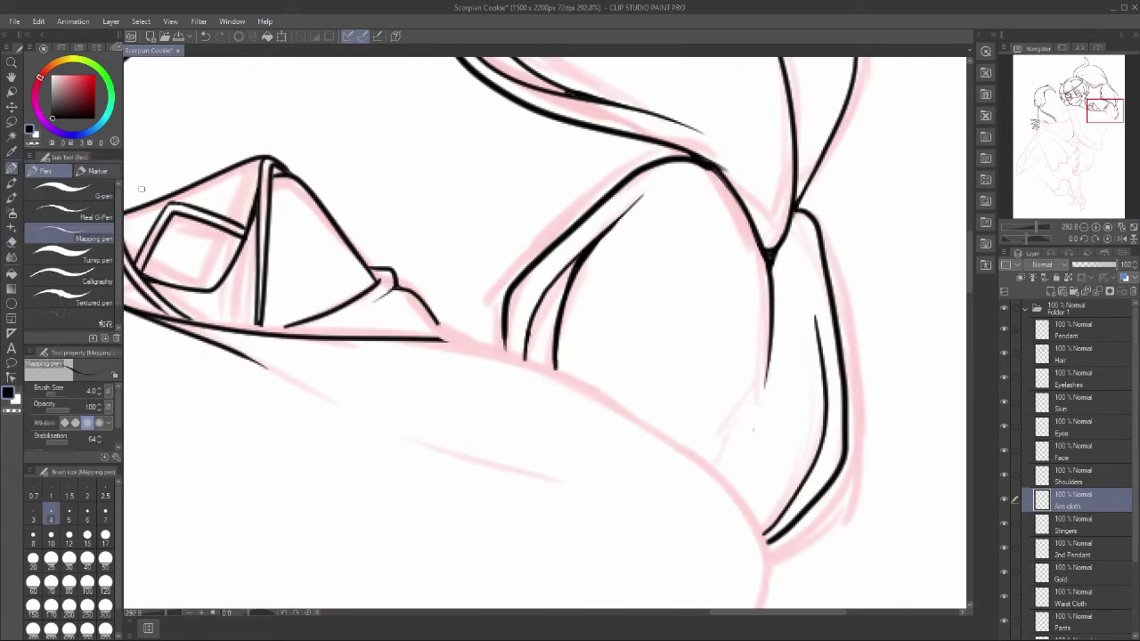
key("alt+bracketright")
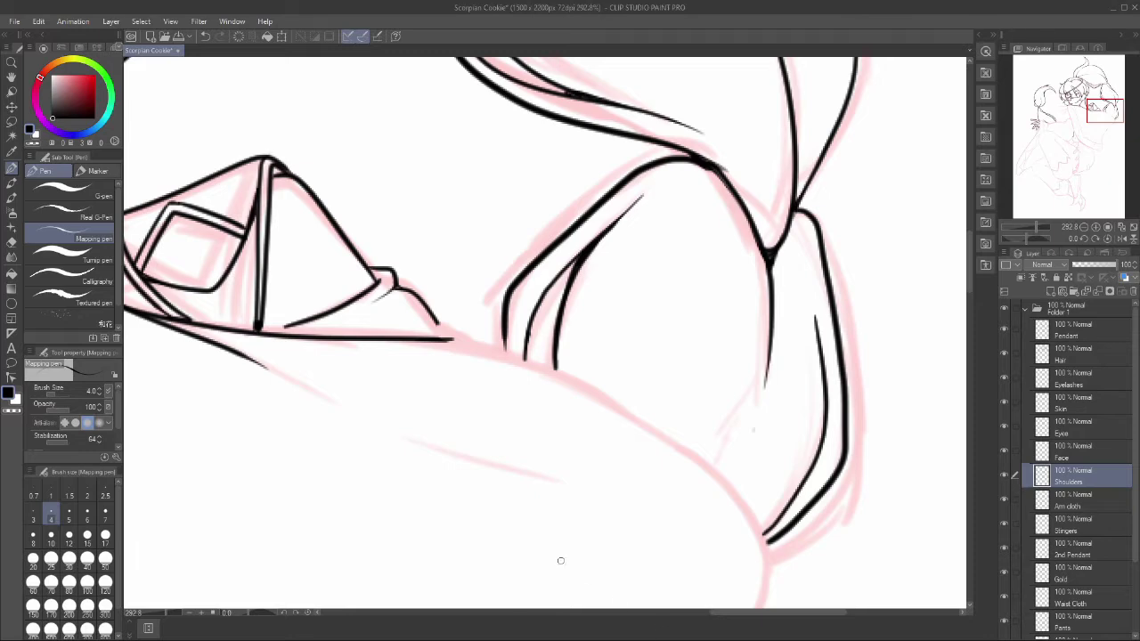
mouse_move(446, 339)
left_mouse_down()
mouse_move(536, 365)
mouse_move(691, 457)
left_mouse_up()
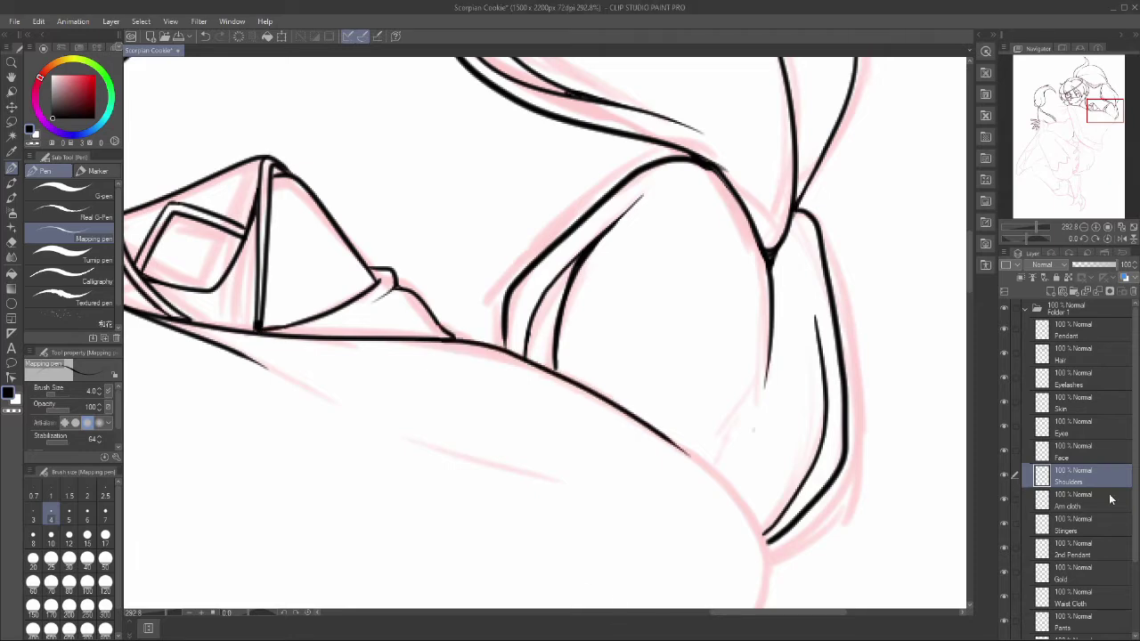
Step: Ink the arm cloth's outer side from below the ponytail down to its lower corner, including the small folds
key("alt+bracketleft")
scroll(545, 333, "down", 3)
scroll(544, 333, "up", 3)
mouse_move(475, 61)
left_mouse_down()
mouse_move(547, 137)
mouse_move(422, 301)
left_mouse_up()
mouse_move(432, 201)
left_mouse_down()
mouse_move(405, 248)
mouse_move(342, 457)
left_mouse_up()
scroll(564, 286, "down", 2)
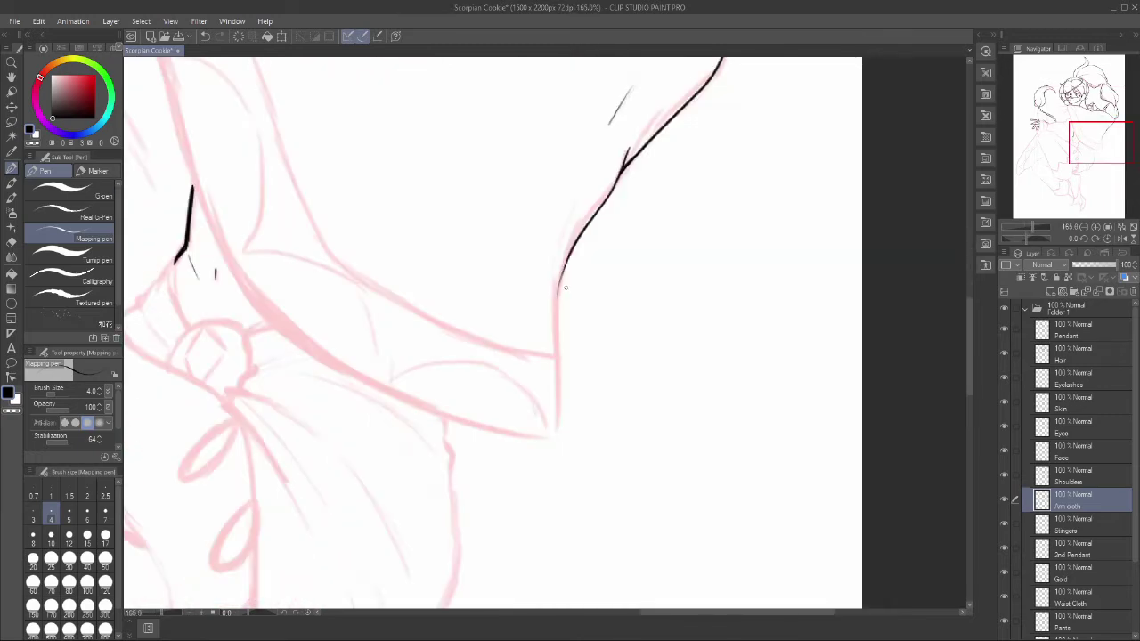
left_click_drag(568, 260, 556, 437)
Step: Ink the arm cloth's long front edge and the parallel inner border line down to the lower corner at brush size 5
left_click_drag(230, 214, 317, 478)
scroll(534, 329, "down", 3)
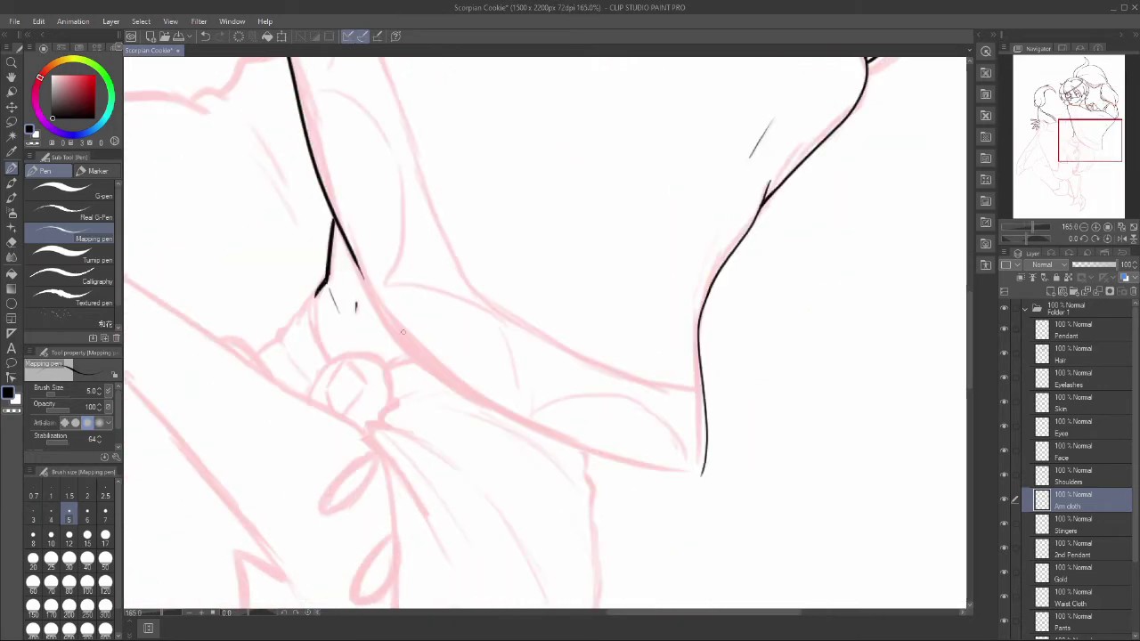
left_click_drag(331, 242, 700, 471)
scroll(534, 329, "up", 3)
left_click_drag(343, 78, 704, 592)
Step: Ink the cloth over the outstretched arm, from the wrist opening along its wavy upper edge to the front cloth
scroll(534, 328, "down", 5)
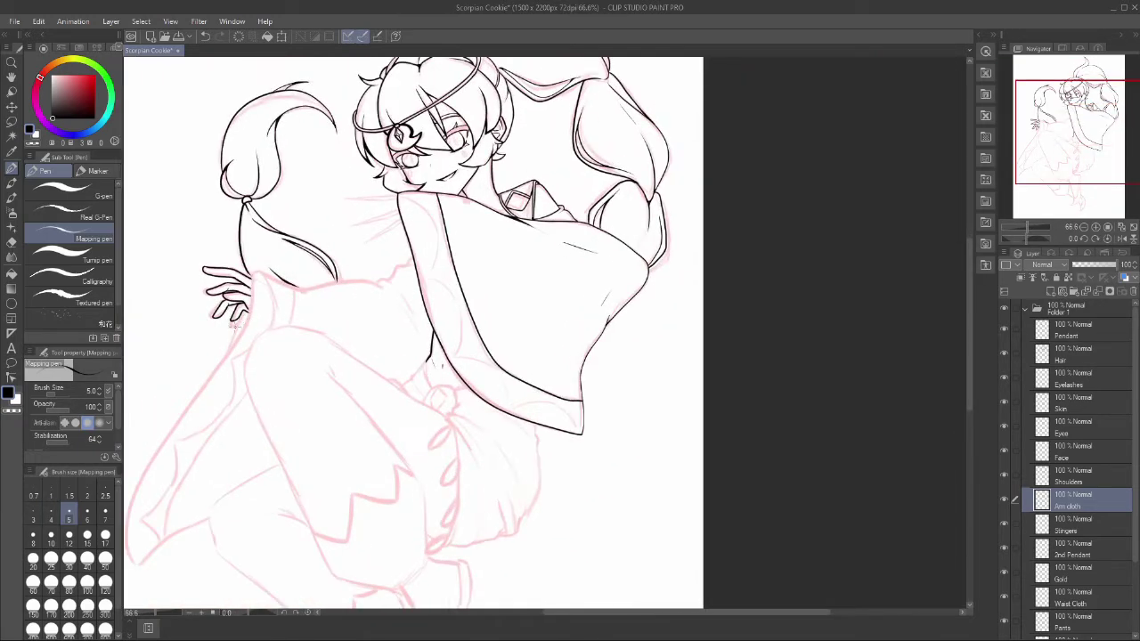
scroll(534, 327, "up", 5)
mouse_move(337, 212)
left_mouse_down()
mouse_move(267, 463)
mouse_move(449, 240)
left_mouse_up()
mouse_move(391, 189)
left_mouse_down()
mouse_move(534, 273)
mouse_move(762, 255)
left_mouse_up()
mouse_move(836, 183)
left_mouse_down()
mouse_move(874, 176)
mouse_move(872, 150)
left_mouse_up()
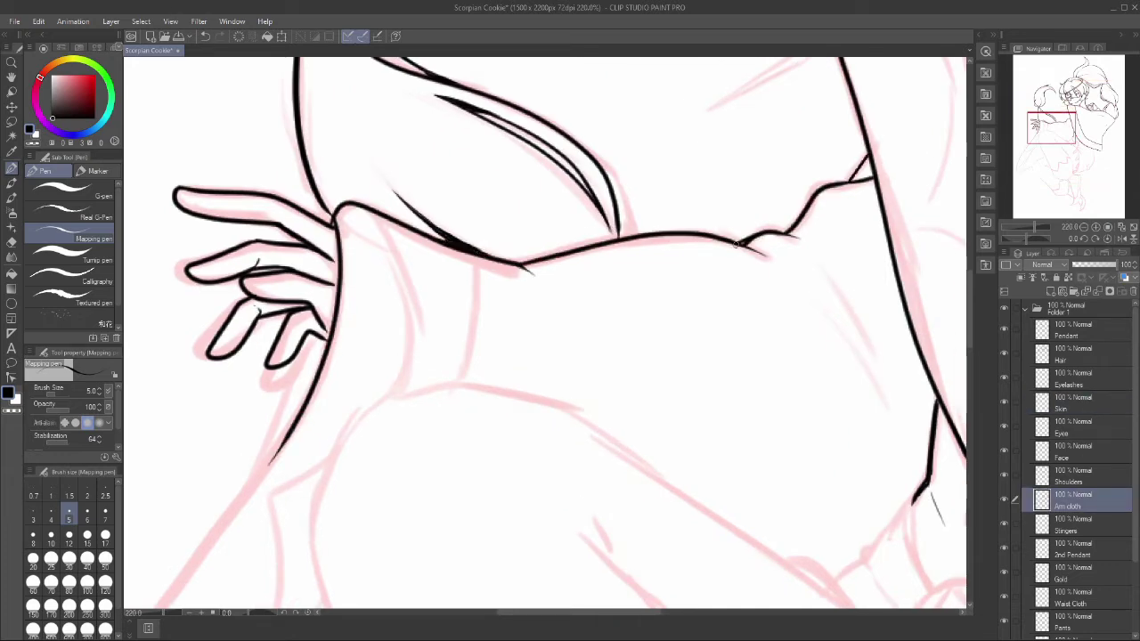
left_click_drag(881, 276, 828, 405)
Step: Ink the hanging end of the outstretched arm's cloth, covering its outer edge, pointed lower corner and inner border line
scroll(441, 341, "down", 10)
scroll(440, 341, "up", 5)
mouse_move(639, 98)
left_mouse_down()
mouse_move(556, 218)
mouse_move(592, 364)
left_mouse_up()
scroll(471, 419, "up", 3)
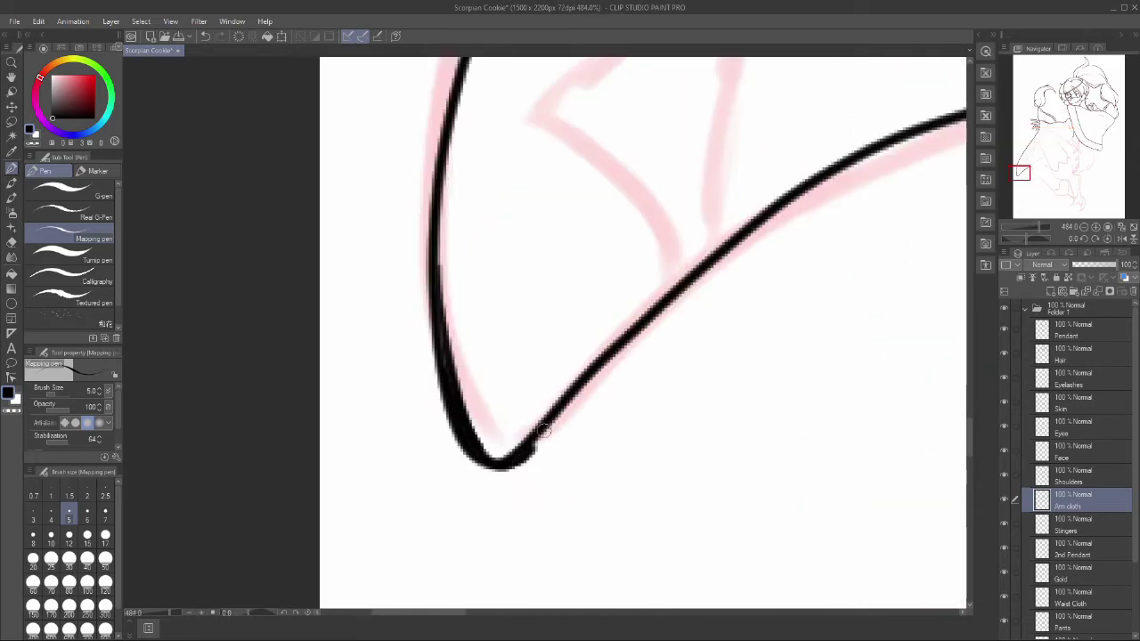
scroll(588, 321, "down", 4)
key("ctrl+z")
left_click_drag(445, 308, 325, 531)
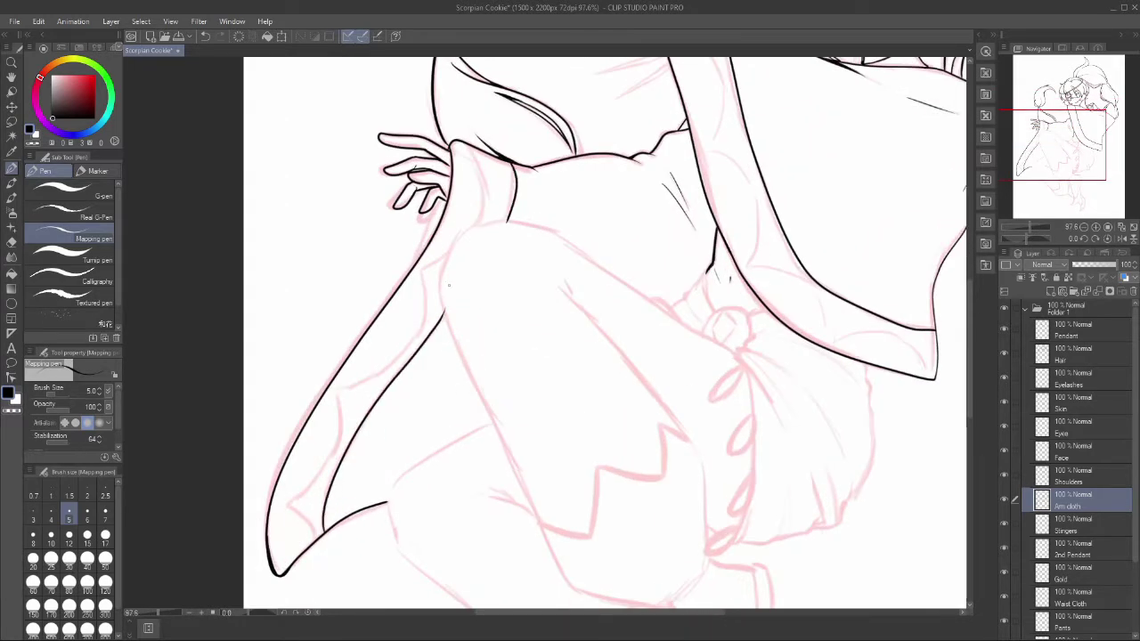
Step: On the Stingers layer, ink the lowest stinger's two converging edges with the Mapping pen at size 2.5
left_click(1072, 523)
scroll(544, 332, "up", 4)
left_click(55, 510)
key("ctrl+plus")
left_click(105, 495)
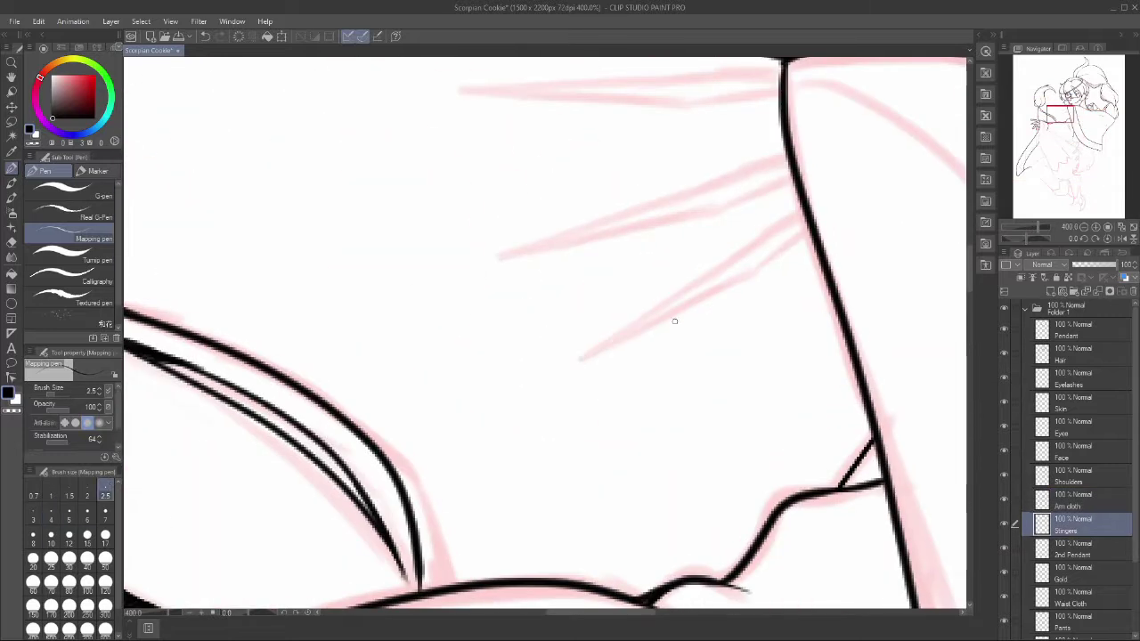
left_click_drag(801, 203, 580, 360)
left_click_drag(808, 230, 580, 360)
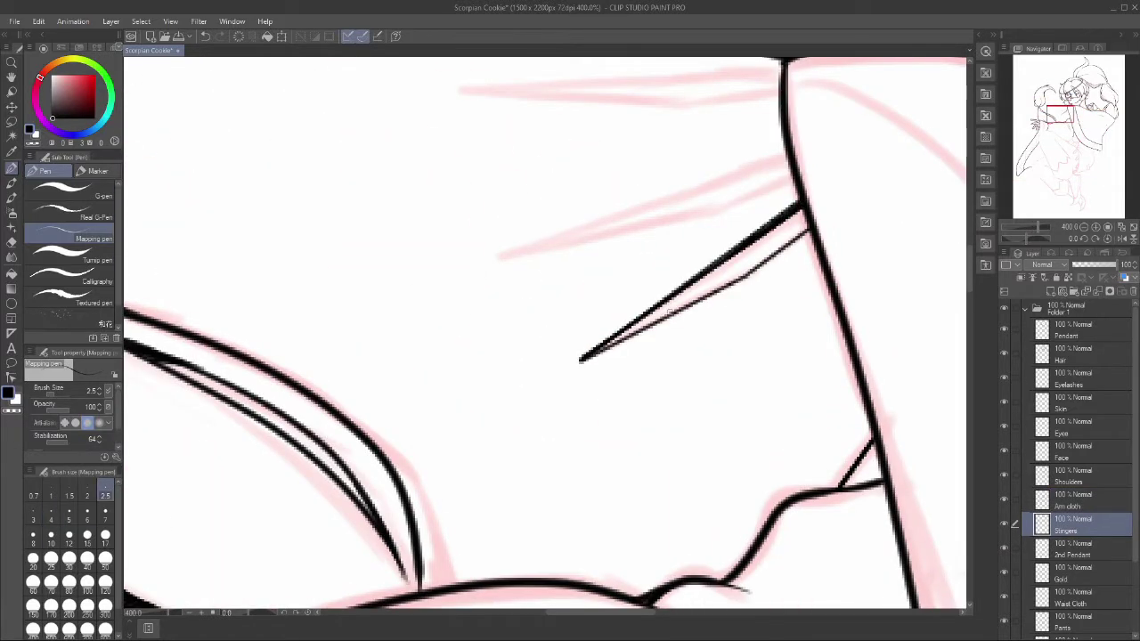
Step: Ink the middle and upper stingers as thin spikes pointing away from the cloth's edge
scroll(700, 402, "up", 5)
left_click_drag(785, 360, 495, 464)
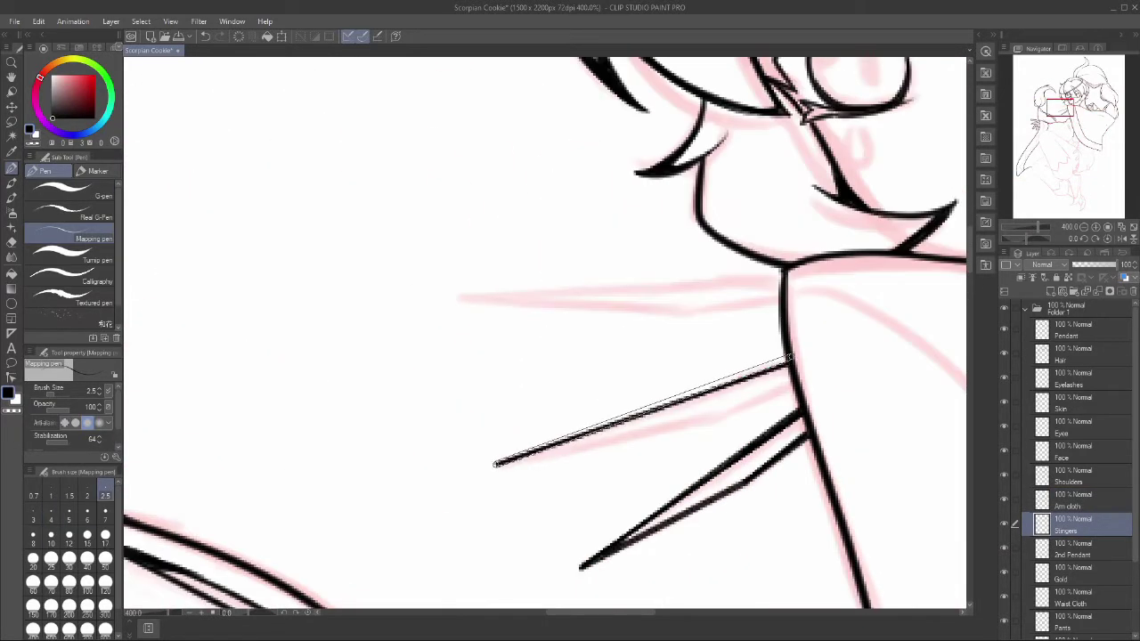
left_click_drag(792, 381, 495, 465)
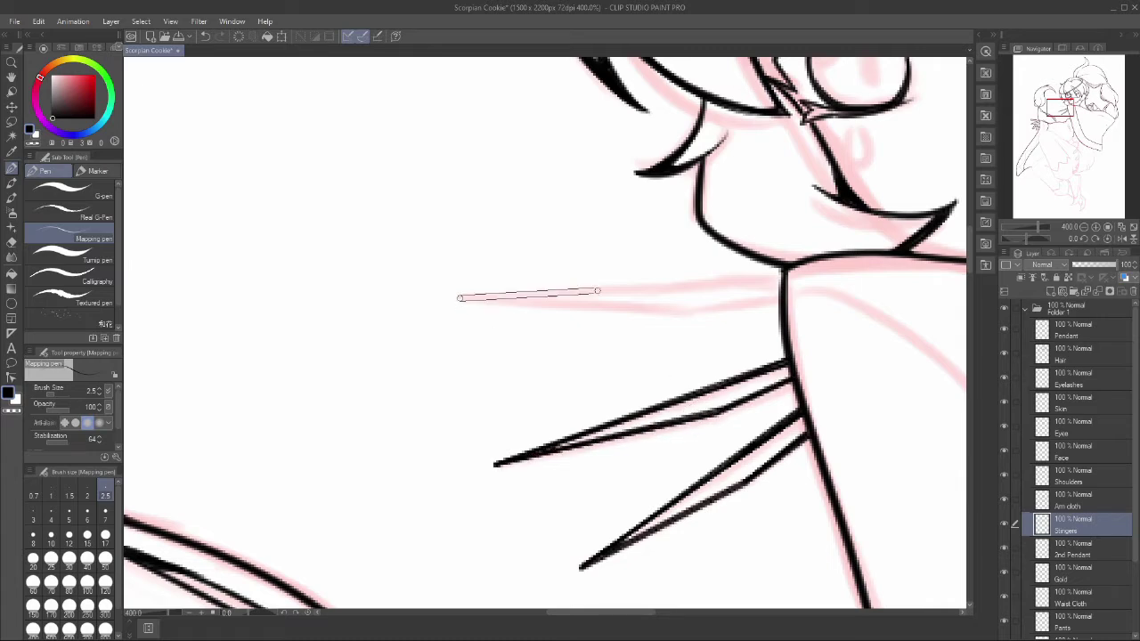
left_click_drag(598, 291, 786, 274)
left_click_drag(458, 298, 778, 297)
scroll(570, 338, "down", 10)
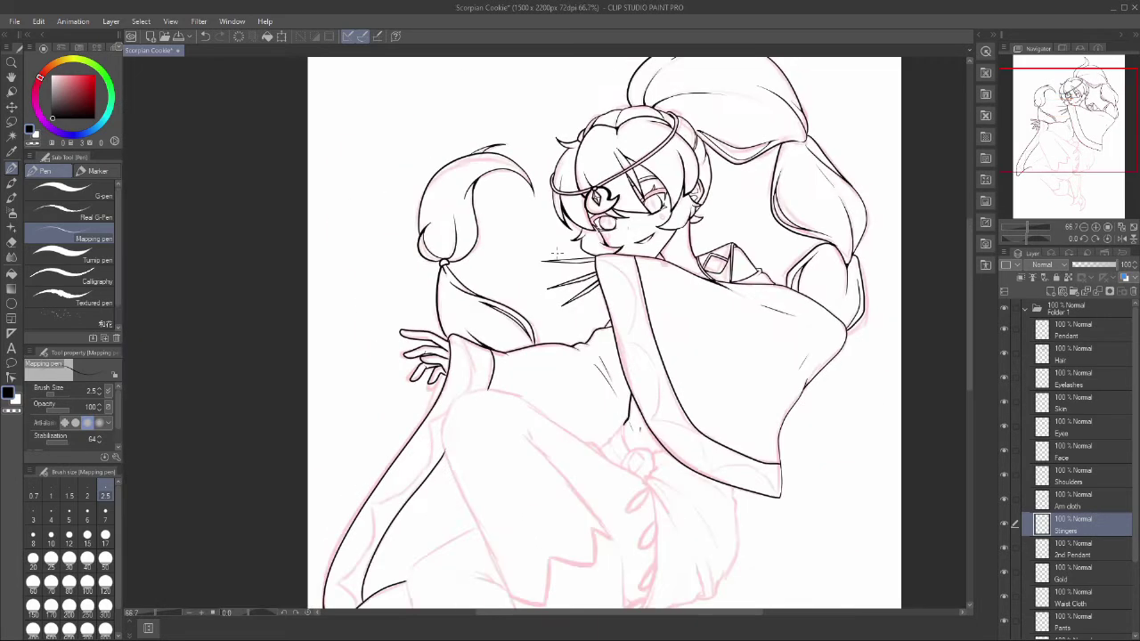
Step: Return to the Arm cloth layer and ink the short cloth line emerging beneath the outstretched hand's fingers
key("e")
scroll(570, 338, "up", 4)
scroll(570, 339, "down", 2)
left_click(1073, 500)
scroll(608, 405, "up", 8)
key("p")
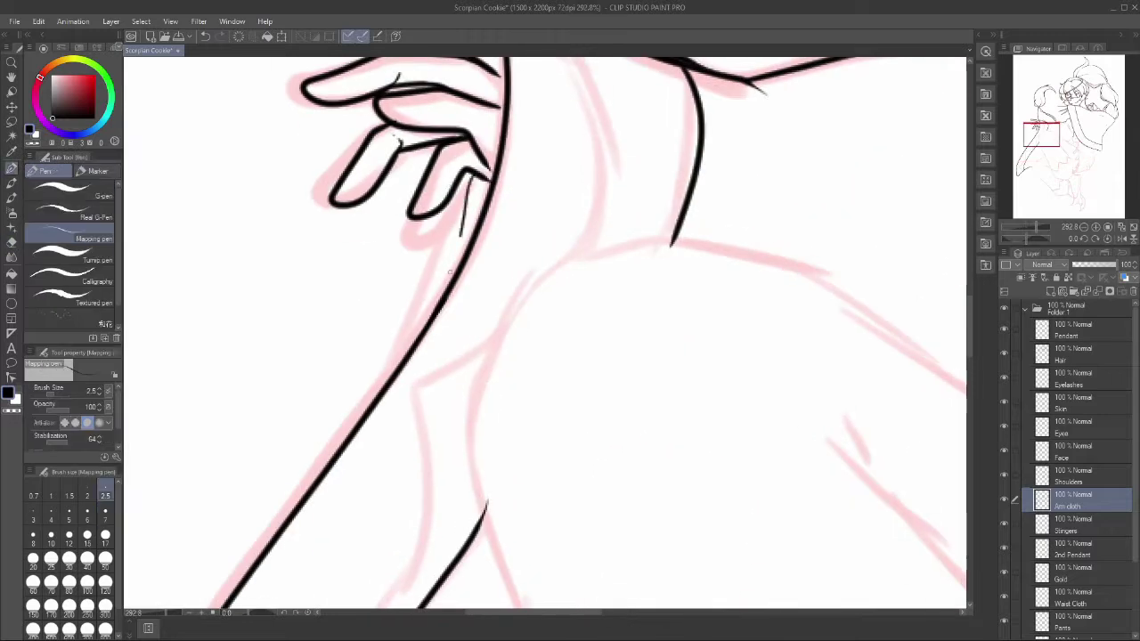
scroll(608, 404, "down", 3)
Step: On the Gold layer, ink the two upper teardrop ornaments below the waist knot at brush size 5 and thicken their curves
left_click(1073, 548)
scroll(608, 404, "up", 5)
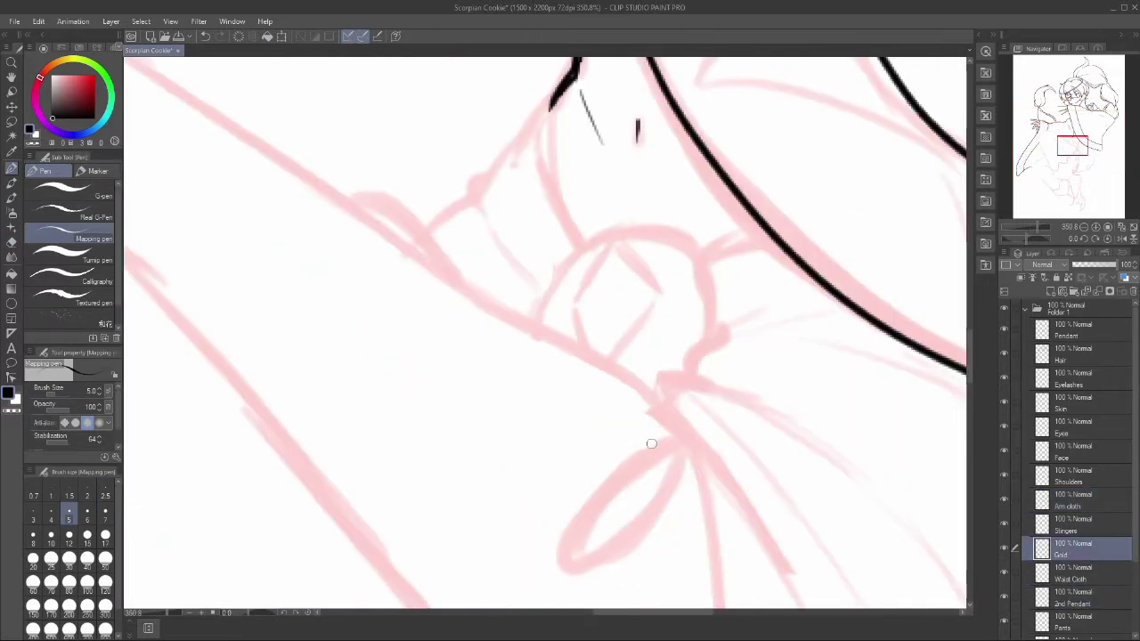
mouse_move(681, 427)
left_mouse_down()
mouse_move(580, 538)
mouse_move(681, 426)
left_mouse_up()
scroll(681, 425, "down", 3)
left_click_drag(650, 534, 668, 298)
mouse_move(680, 304)
left_mouse_down()
mouse_move(659, 373)
mouse_move(628, 383)
left_mouse_up()
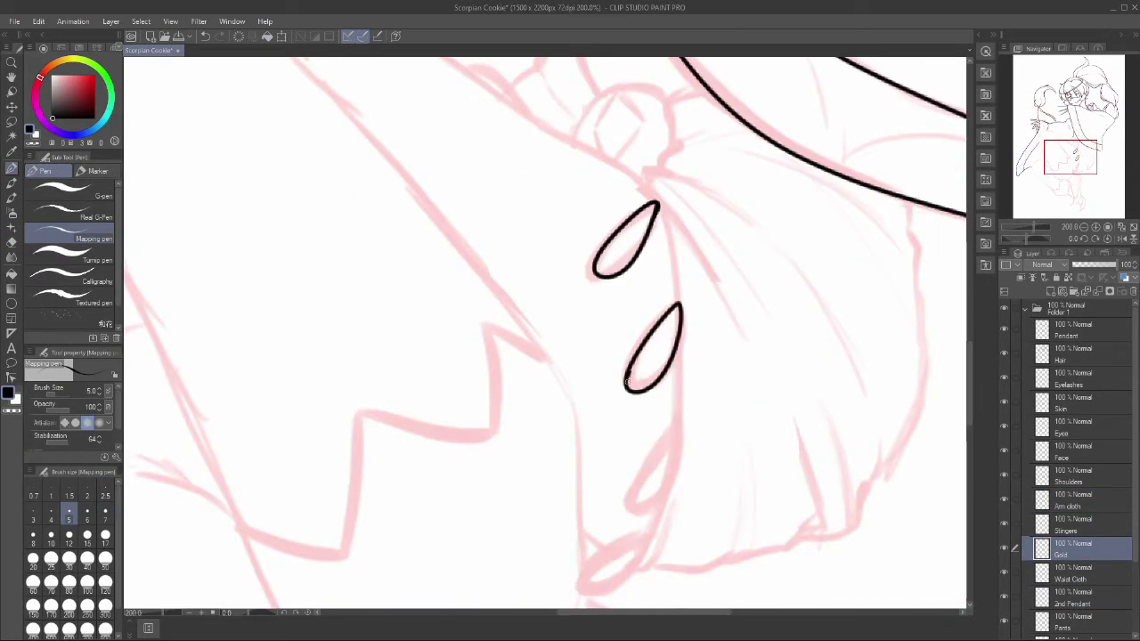
left_click_drag(627, 269, 596, 268)
Step: Ink the two lower teardrop ornaments down to the thigh, redoing the last one's stroke
left_click_drag(676, 418, 634, 509)
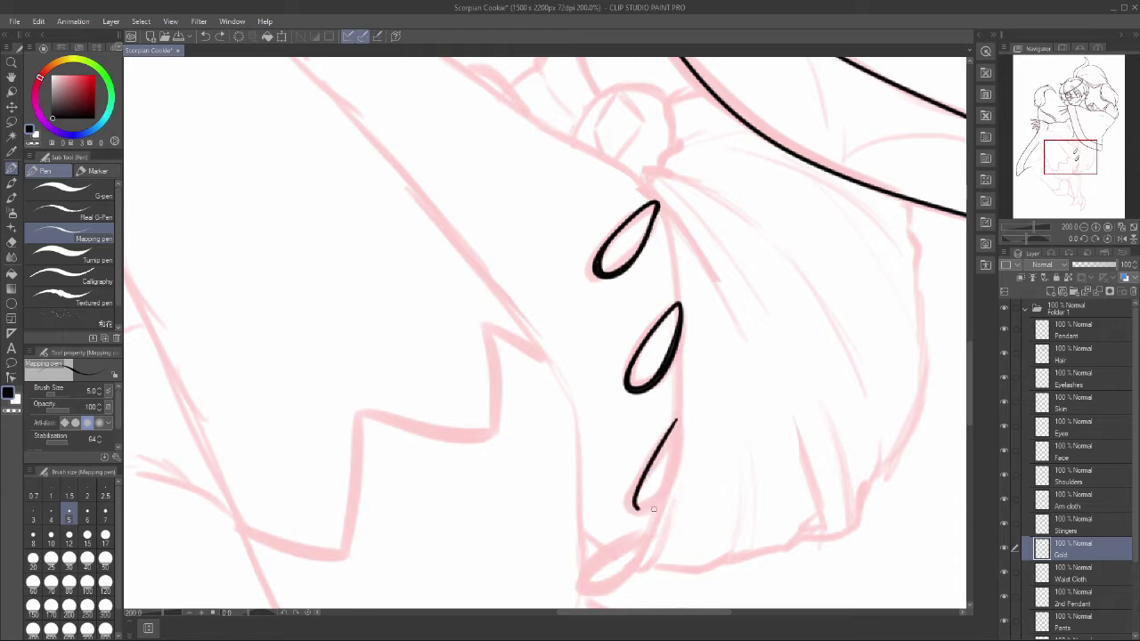
scroll(636, 504, "down", 5)
left_click_drag(635, 383, 583, 446)
key("ctrl+z")
left_click_drag(650, 385, 581, 445)
scroll(543, 338, "down", 3)
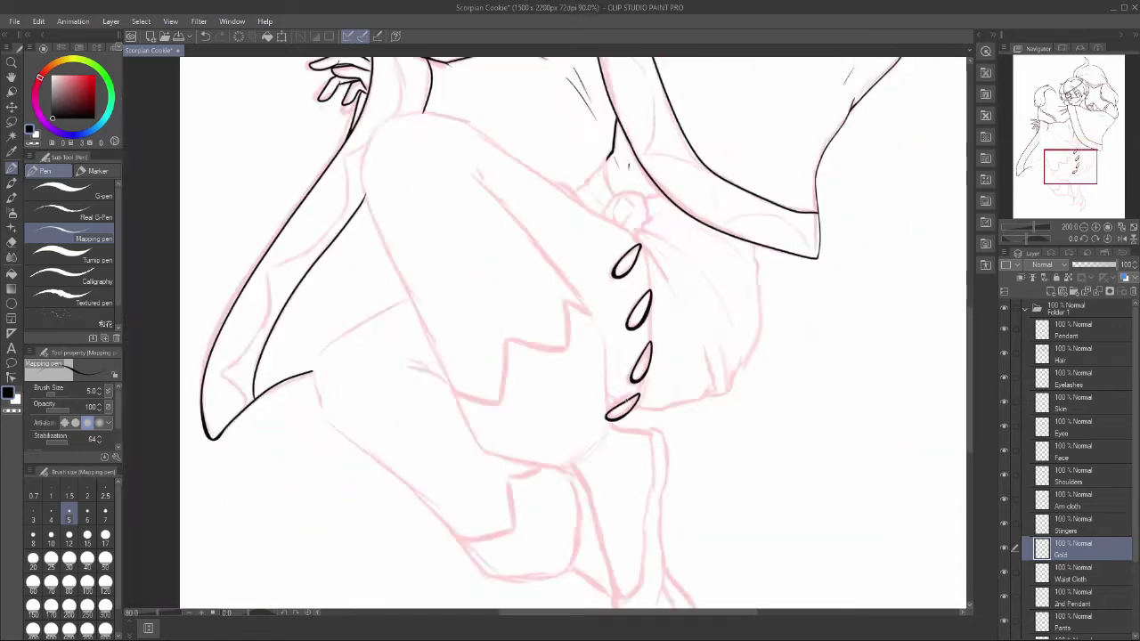
Step: On the Waist Cloth layer, ink the gathered cloth's outline and folds plus the small piece on the knot's other side
scroll(544, 339, "up", 2)
key("alt+]")
left_click_drag(647, 294, 656, 261)
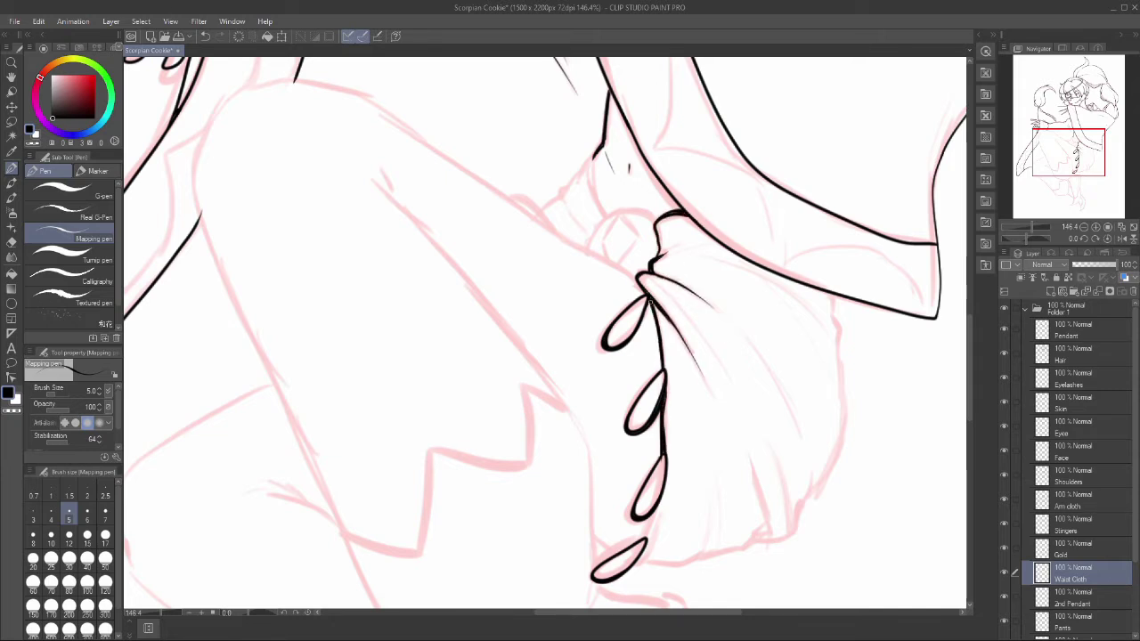
left_click_drag(687, 313, 736, 383)
left_click_drag(646, 566, 713, 504)
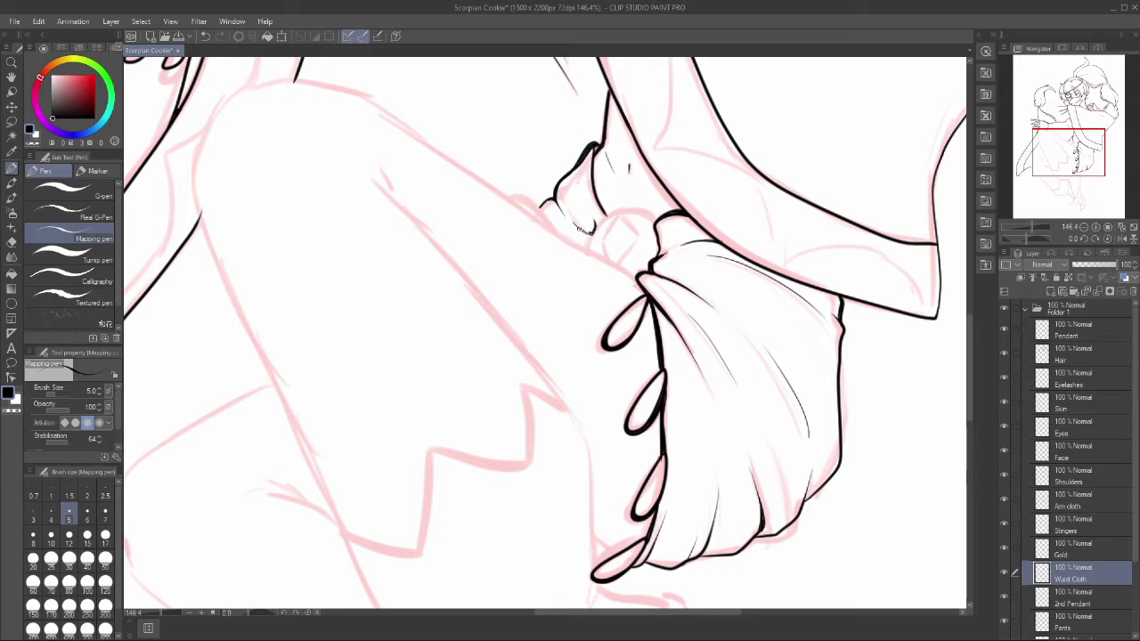
left_click_drag(579, 171, 593, 214)
Step: On the 2nd Pendant layer, ink the round waist pendant with its diamond inside
left_click(1077, 596)
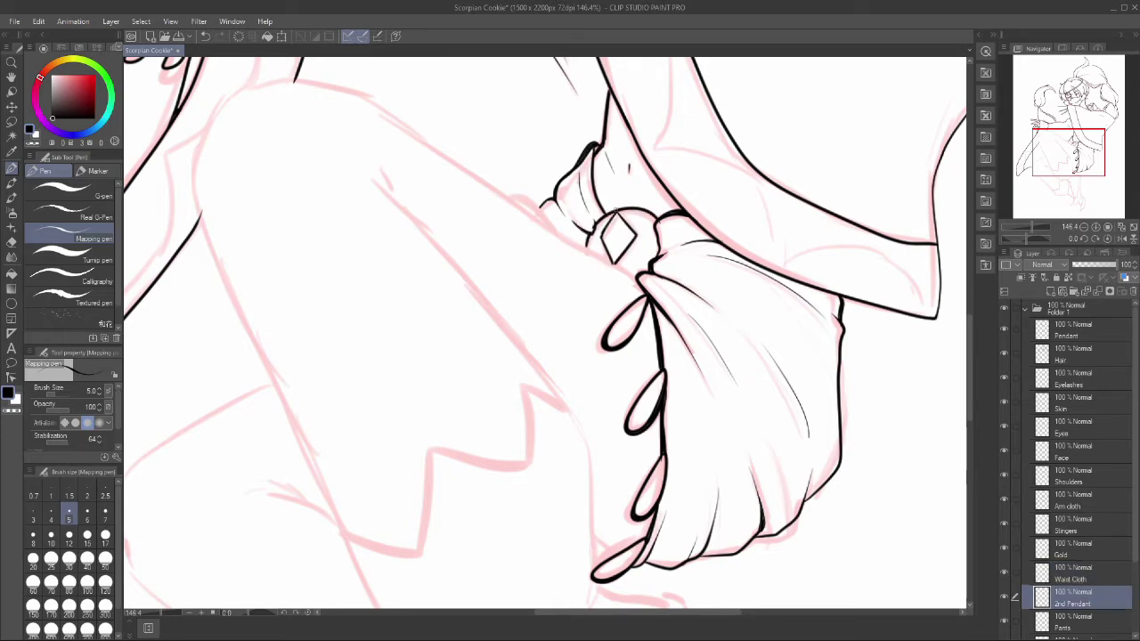
scroll(534, 338, "down", 5)
scroll(1072, 490, "down", 3)
scroll(534, 339, "up", 5)
Step: On the Pants layer, ink the raised knee and the thigh's upper edge up to the waist pendant, redrawing uneven strokes
left_click(1073, 547)
mouse_move(298, 142)
left_mouse_down()
mouse_move(397, 66)
mouse_move(474, 89)
mouse_move(617, 193)
left_mouse_up()
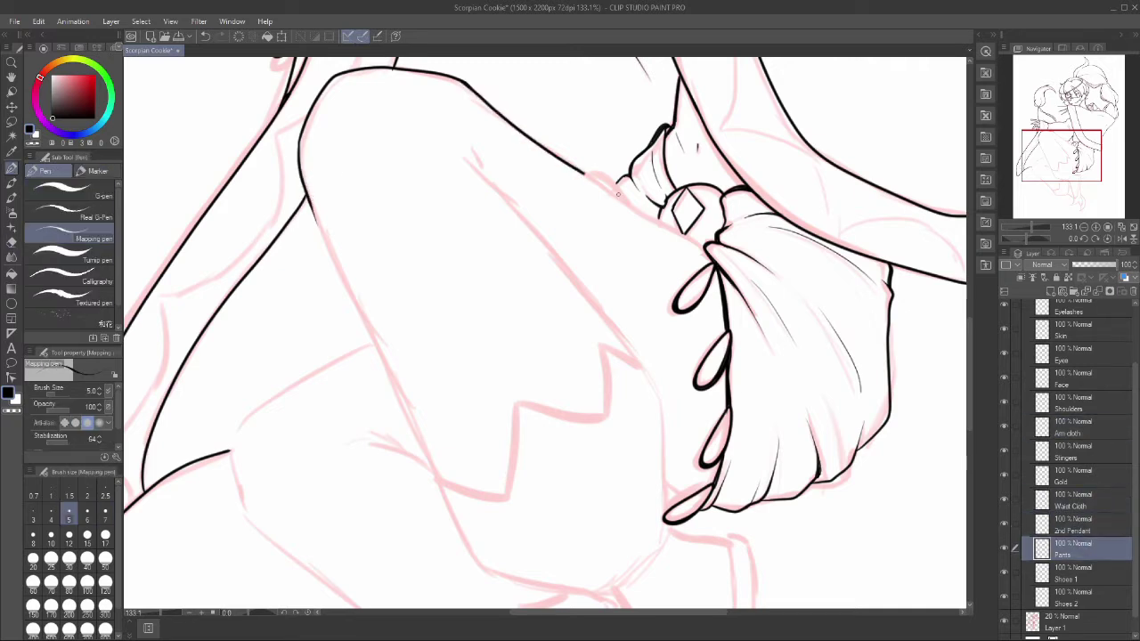
key("ctrl+z")
left_click_drag(465, 84, 699, 247)
key("ctrl+z")
left_click_drag(570, 157, 703, 251)
key("e")
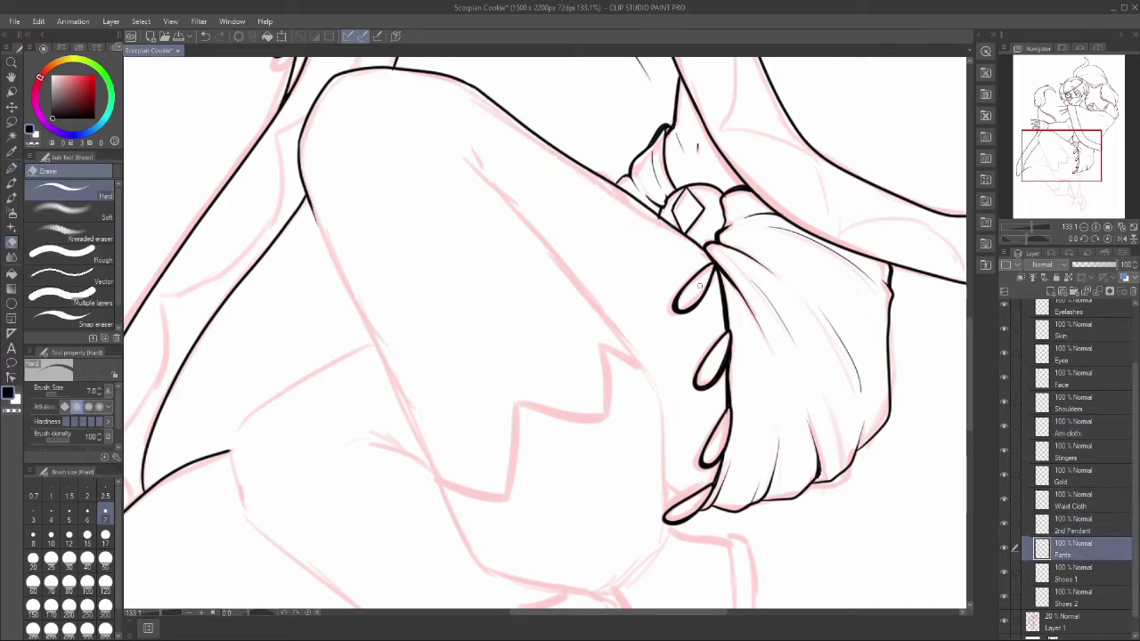
left_click(1095, 523)
left_click(1073, 547)
Step: Ink the raised leg's inner crease, outer edge and lower hem down to the ankle opening
key("p")
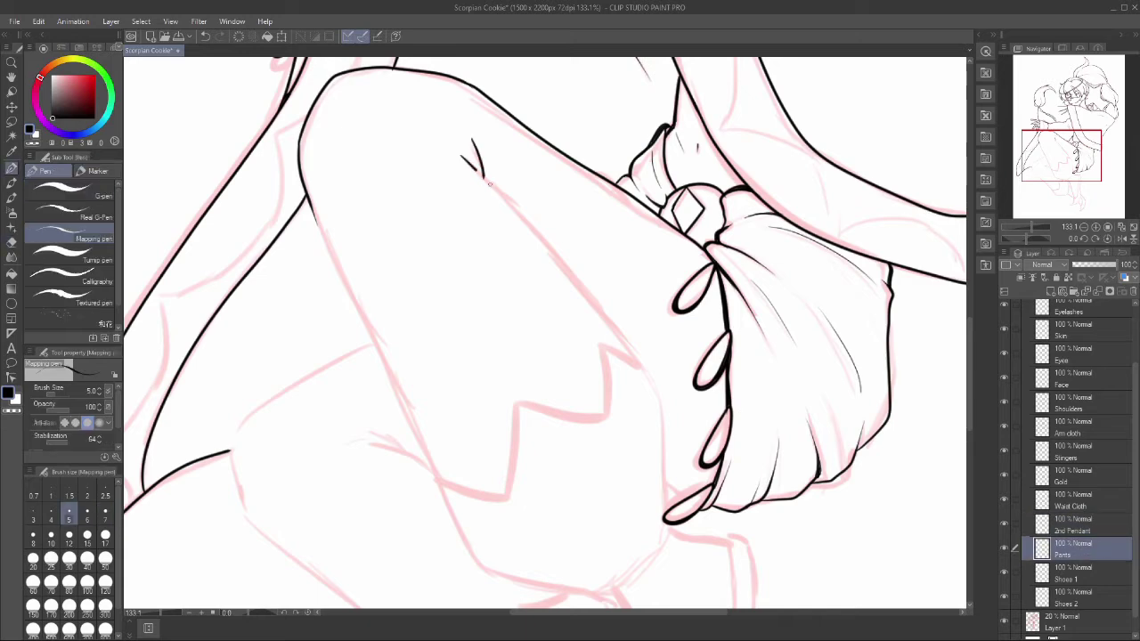
left_click_drag(668, 520, 479, 169)
scroll(671, 403, "down", 3)
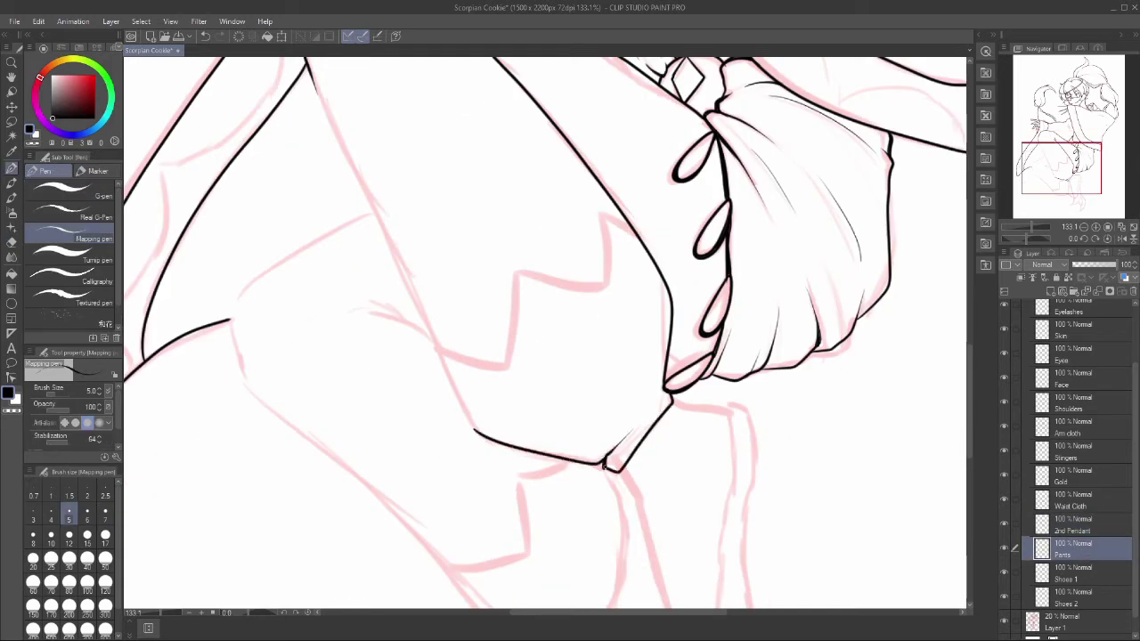
scroll(570, 356, "up", 2)
left_click_drag(303, 73, 474, 527)
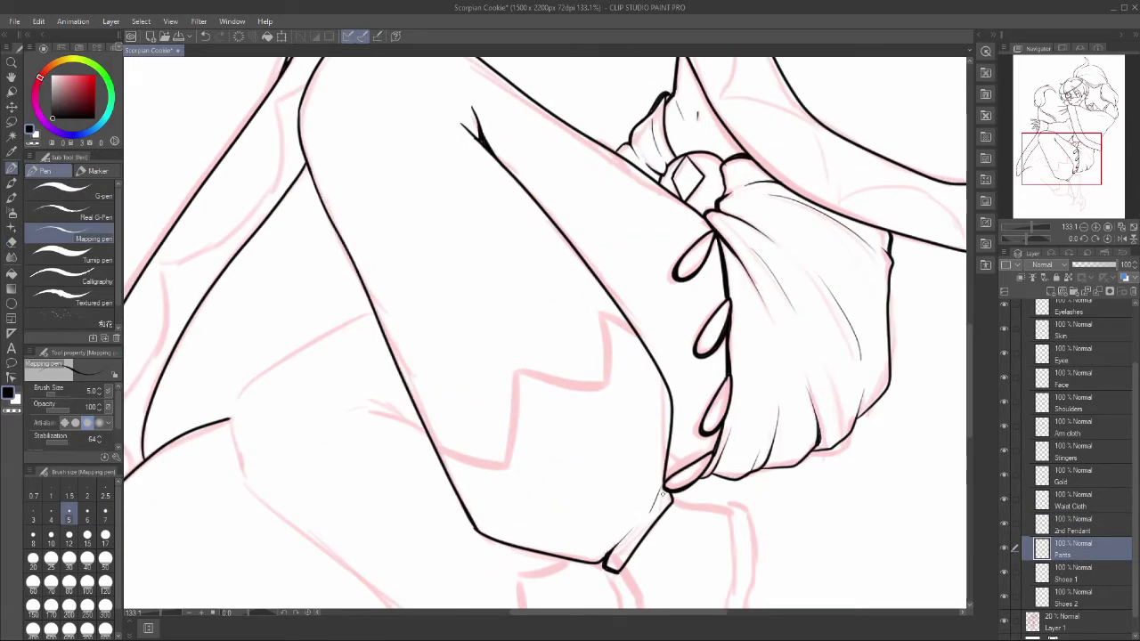
Step: Ink the rear leg's knee, shin, hem and small knee fold behind the raised leg
key("ctrl+0")
key("ctrl+alt+0")
left_click_drag(422, 283, 531, 203)
left_click_drag(423, 285, 613, 497)
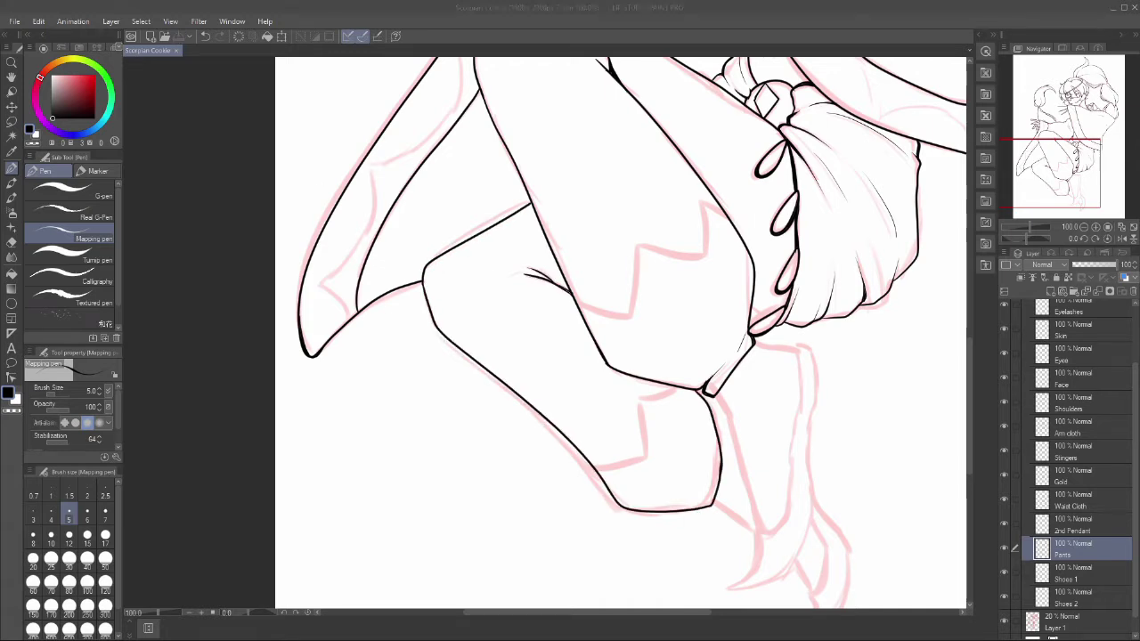
Step: On the Shoes 1 layer, ink the ankle strap, the shoe's long inner edge and its short top and lower edges
key("alt+[")
left_click_drag(717, 424, 730, 430)
scroll(723, 399, "up", 3)
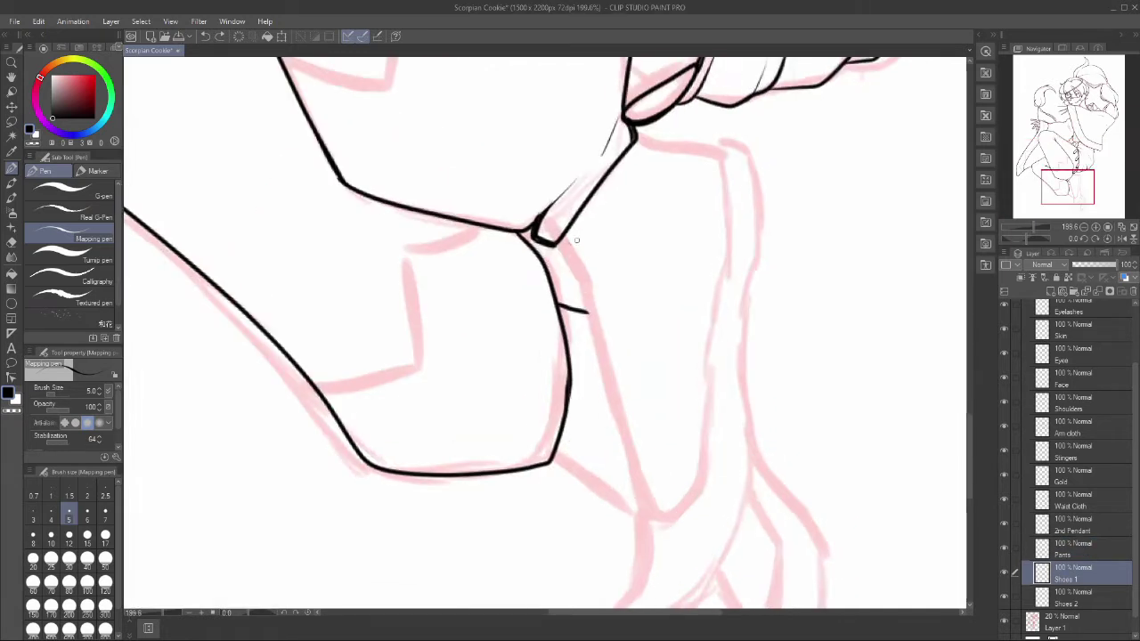
mouse_move(548, 247)
left_mouse_down()
mouse_move(627, 485)
mouse_move(649, 509)
left_mouse_up()
key("ctrl+z")
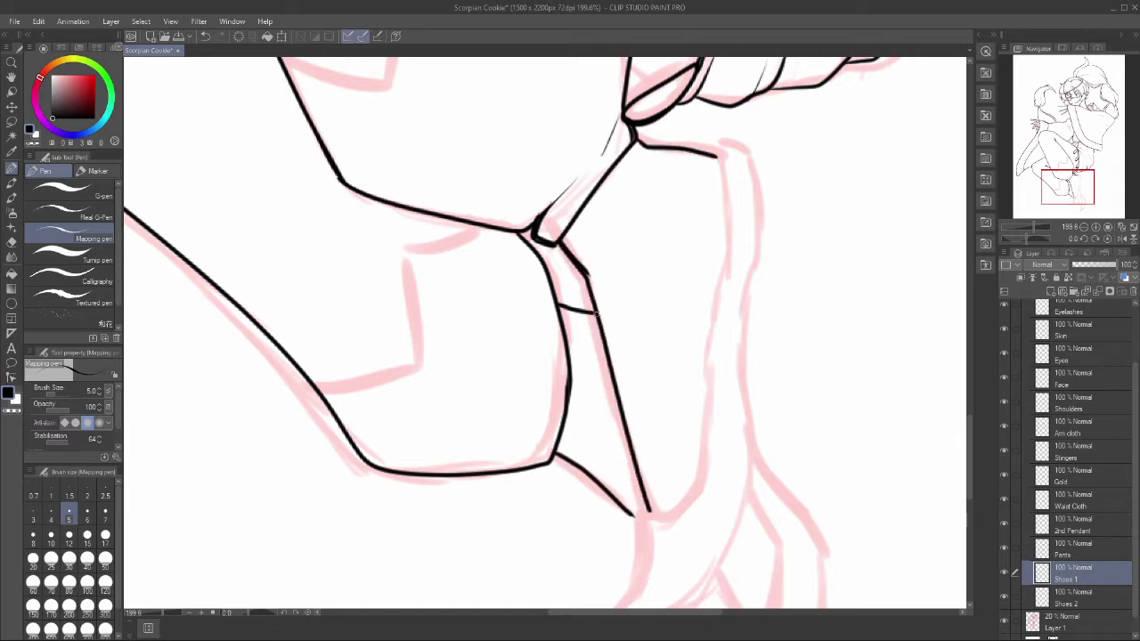
Step: On the Shoes 2 layer, ink the near shoe's long wavy sole and its curved pointed tip
key("alt+[")
left_click_drag(695, 392, 695, 294)
mouse_move(648, 411)
left_mouse_down()
mouse_move(694, 278)
mouse_move(723, 58)
left_mouse_up()
left_click_drag(639, 415, 580, 524)
left_click_drag(746, 294, 580, 526)
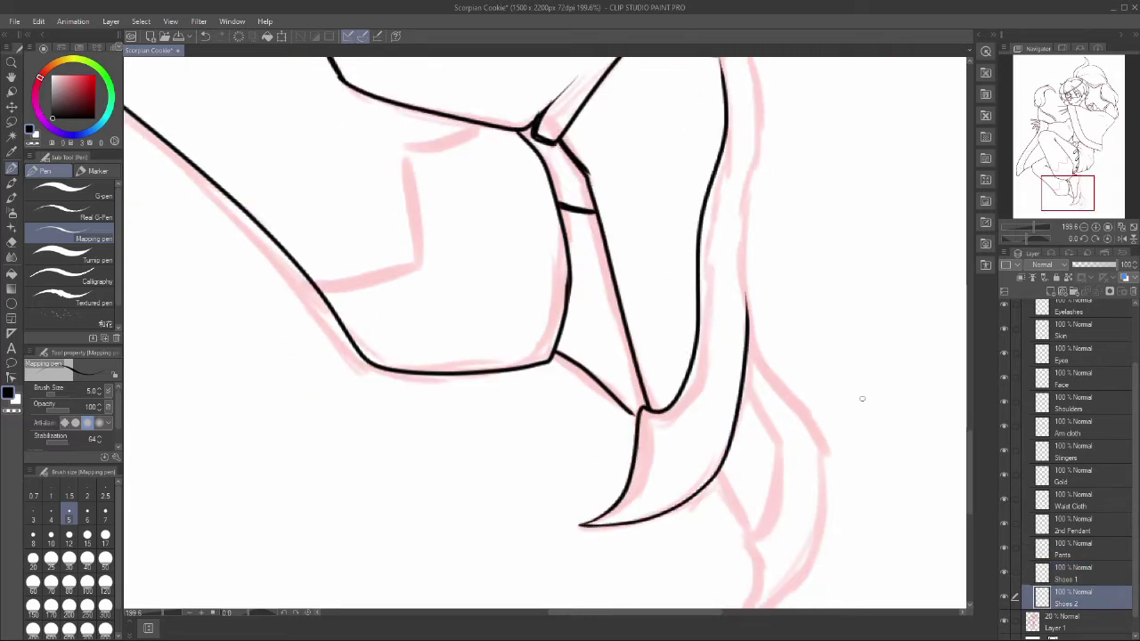
scroll(710, 226, "up", 3)
left_click_drag(721, 252, 744, 525)
scroll(694, 436, "down", 4)
Step: On the Shoes 1 layer, lasso the shoe's short lower edge line and transform it to meet the pointed tip
key("alt+]")
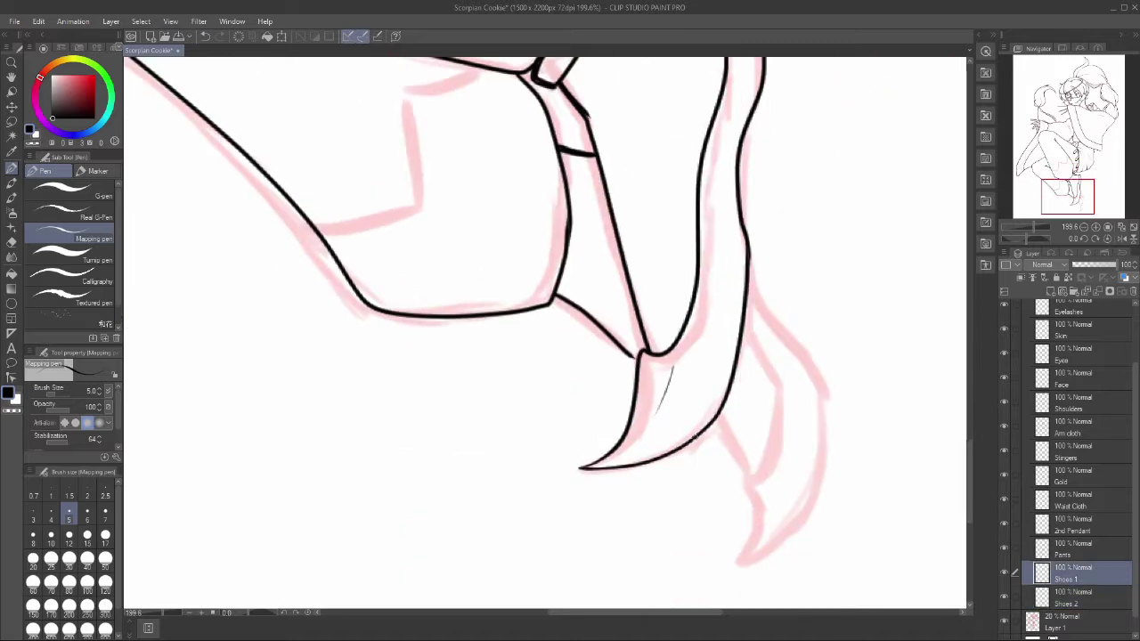
key("m")
left_click(1004, 596)
left_click(1005, 597)
left_click_drag(570, 282, 647, 367)
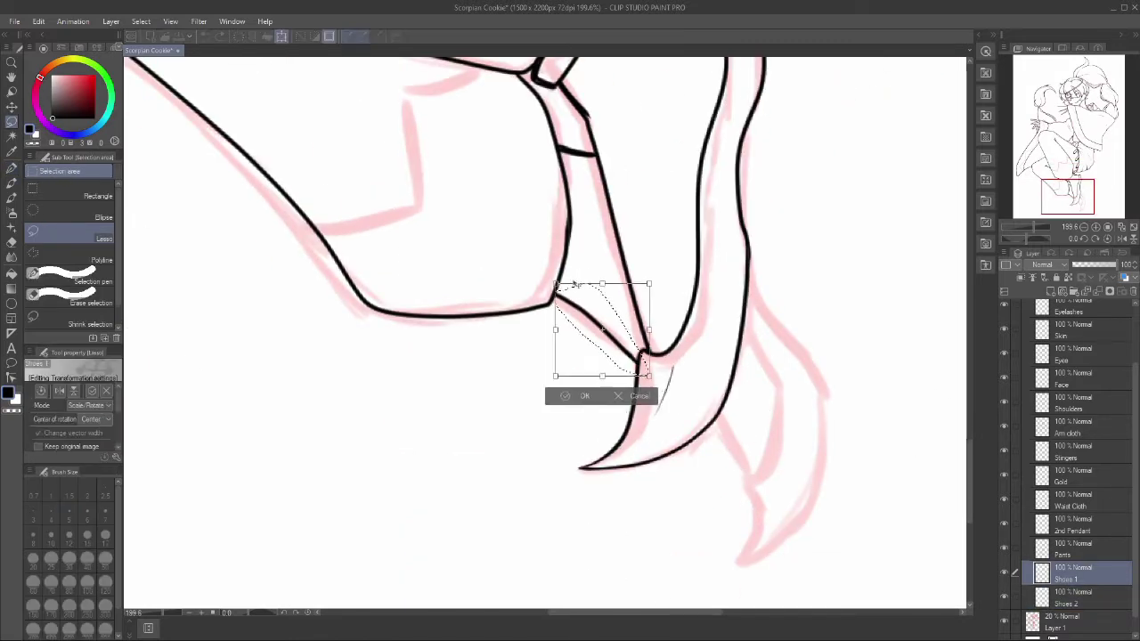
key("ctrl+d")
Step: On the Shoes 2 layer, ink the second shoe's curved, pointed end behind the first
key("p")
key("alt+[")
left_click_drag(715, 418, 748, 474)
mouse_move(748, 271)
left_mouse_down()
mouse_move(815, 406)
mouse_move(746, 472)
left_mouse_up()
Step: Replace the sketch layer with a blank layer beneath Folder 1 and auto-select the background around the inked figure
key("ctrl+0")
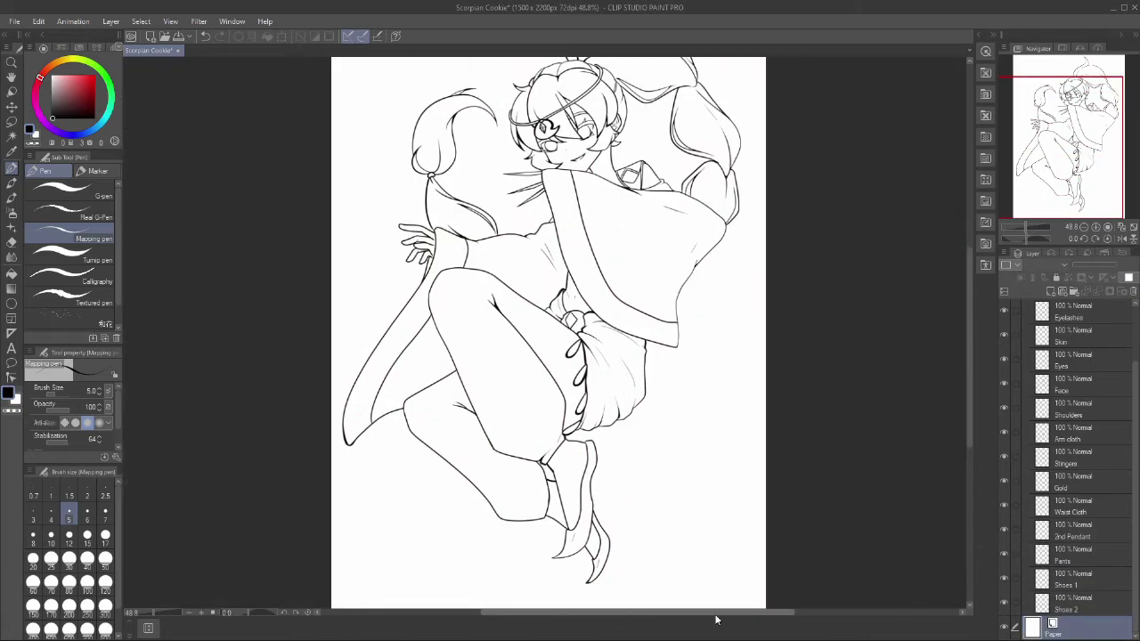
left_click(1089, 305)
key("w")
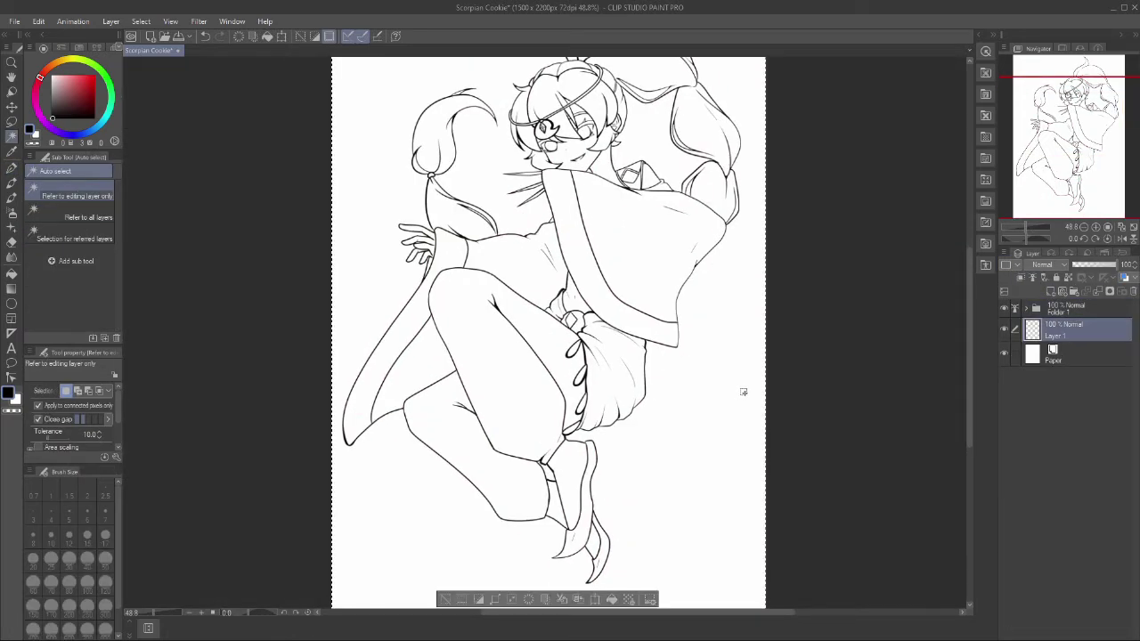
left_click(752, 382)
scroll(766, 377, "down", 1)
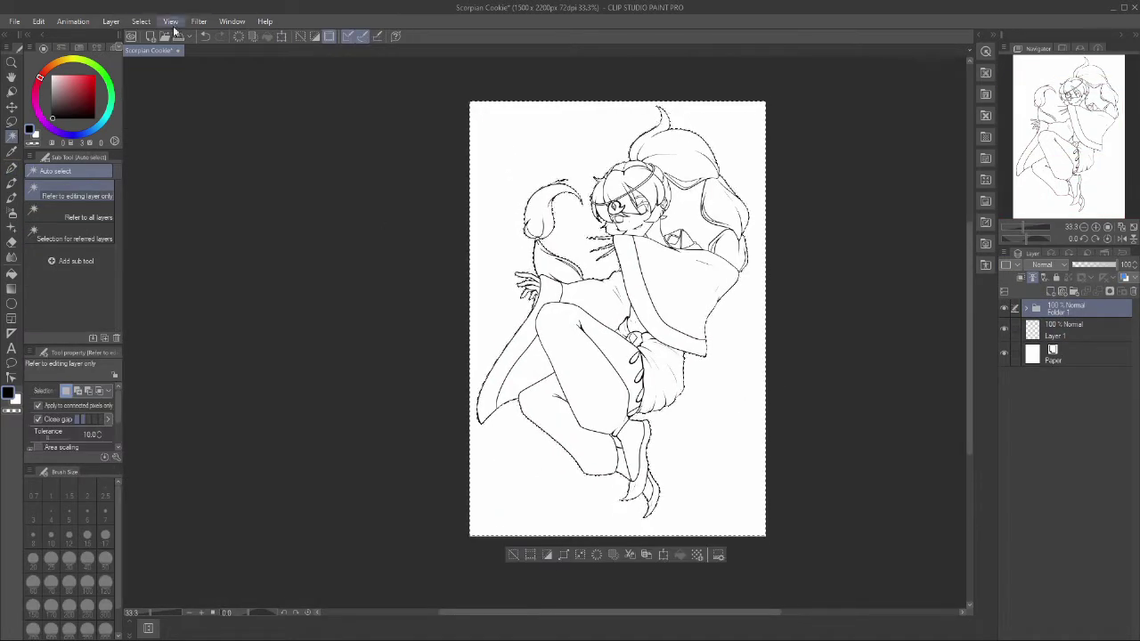
Step: Invert the selection, fill the figure's silhouette with grey on Layer 1 using the Turnip pen at size 300, and deselect
key("p")
key("alt+[")
left_click_drag(623, 285, 471, 433)
left_click(105, 560)
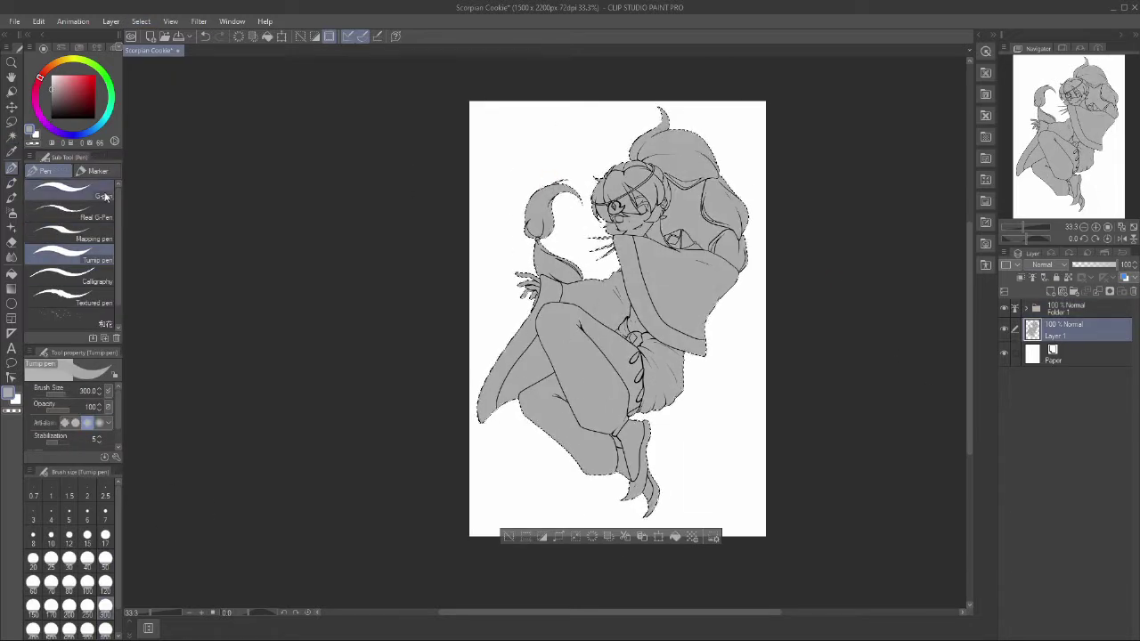
key("ctrl+d")
Step: Try to isolate the enclosed gaps under the ponytail's upper strand and beside the outstretched hand with Auto select
left_click(12, 135)
left_click(677, 178)
key("e")
left_click(12, 136)
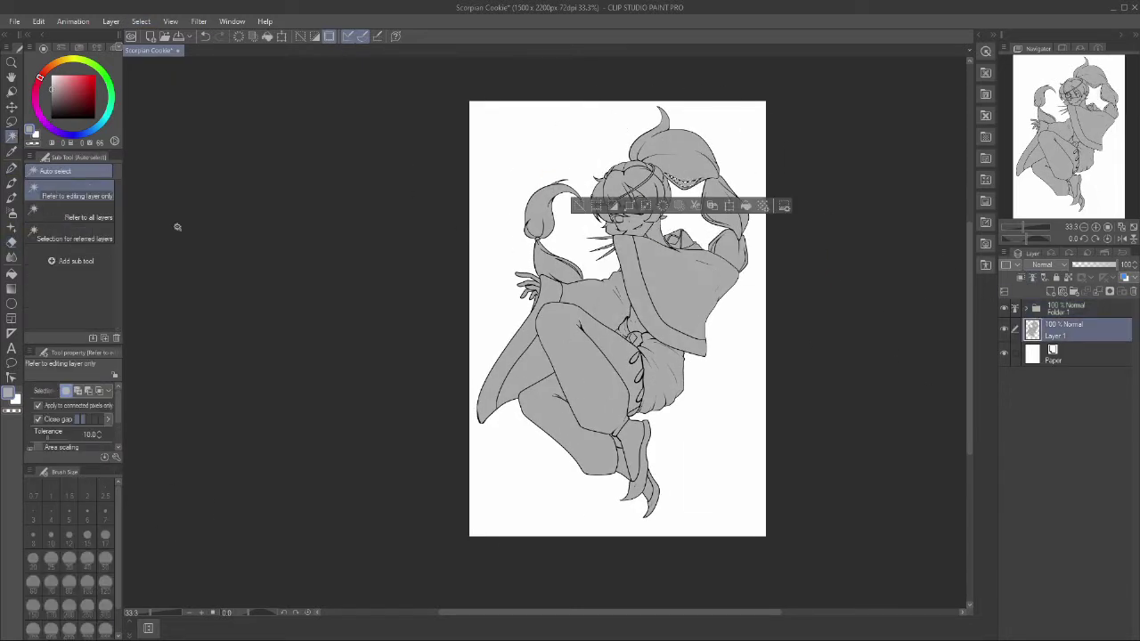
scroll(391, 414, "up", 10)
scroll(390, 414, "down", 3)
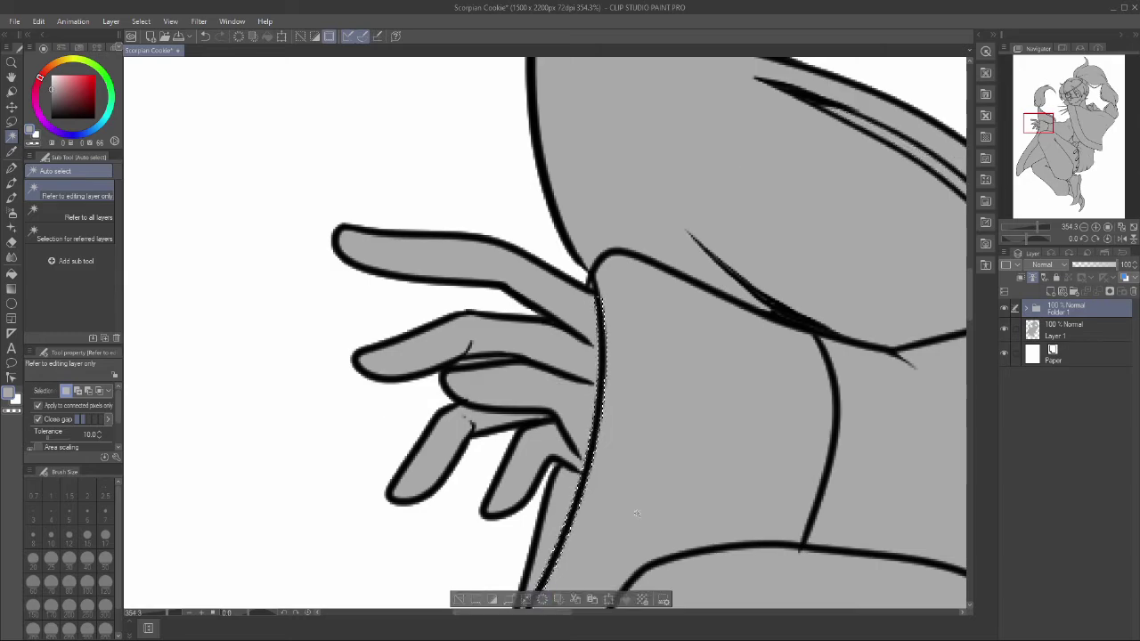
key("e")
key("ctrl+d")
Step: On Layer 1, erase the grey from the narrow slit between the hair strands above the outstretched arm with the Hard eraser
scroll(390, 414, "down", 6)
key("alt+[")
scroll(840, 229, "up", 6)
left_click_drag(972, 282, 972, 267)
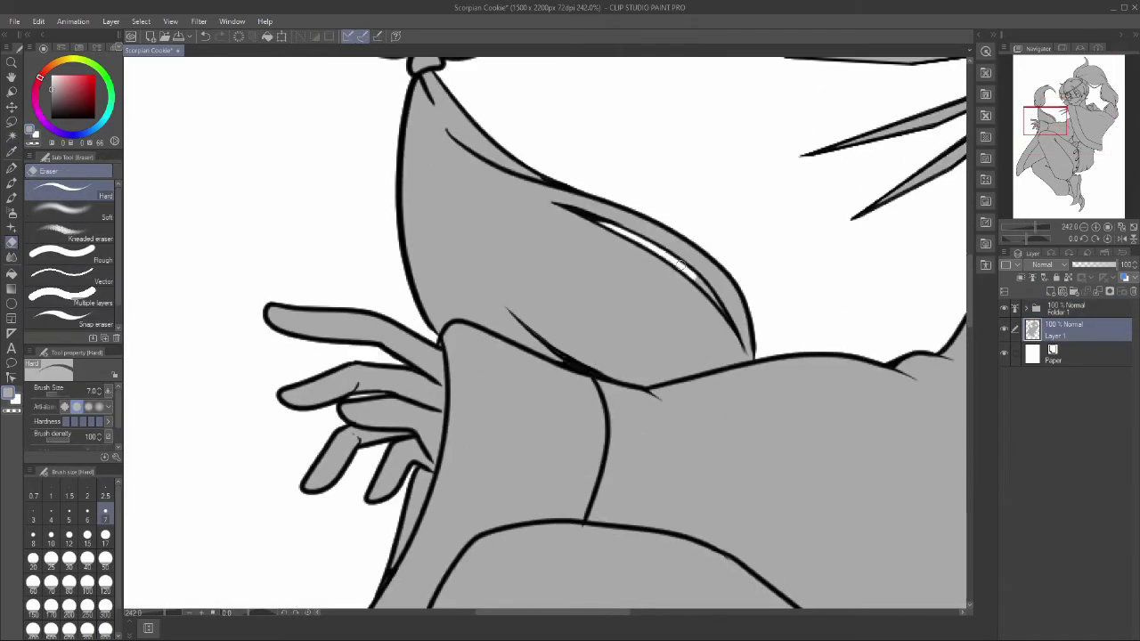
Step: Erase the grey from the enclosed gaps along the ponytail's inner edge and between the lower leg and shoe
scroll(570, 267, "down", 6)
scroll(535, 258, "up", 6)
left_click_drag(527, 231, 575, 359)
scroll(575, 358, "down", 5)
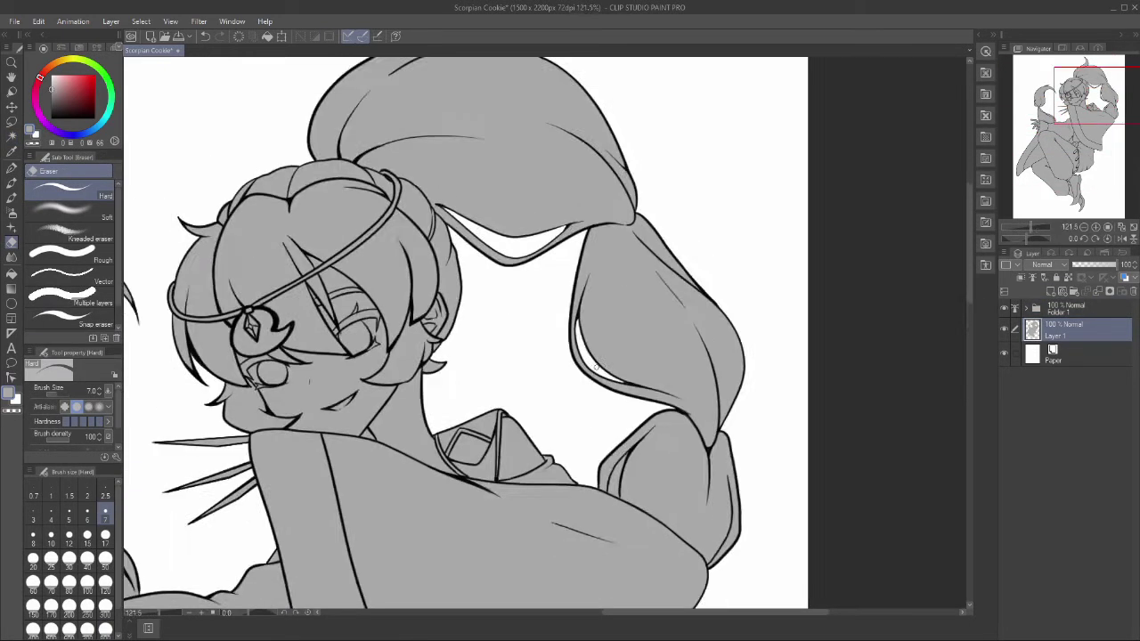
scroll(478, 229, "up", 8)
mouse_move(478, 229)
left_mouse_down()
mouse_move(485, 202)
mouse_move(447, 239)
mouse_move(477, 249)
mouse_move(525, 147)
left_mouse_up()
scroll(525, 147, "down", 5)
scroll(267, 320, "up", 6)
left_click_drag(232, 294, 312, 378)
scroll(312, 379, "down", 5)
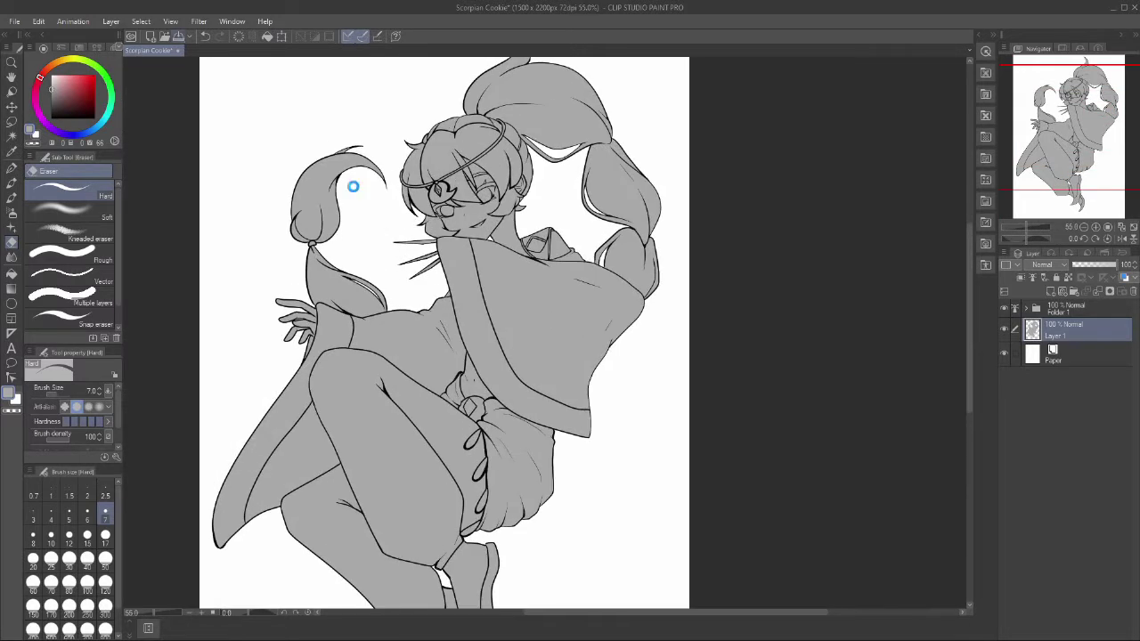
Step: Create a clipped folder above Layer 1 and add seven empty raster layers inside it
left_click(1074, 291)
left_click(1052, 291)
left_click(1052, 291)
left_click(1052, 291)
left_click(1051, 291)
left_click(1051, 292)
left_click(1052, 291)
left_click(1052, 291)
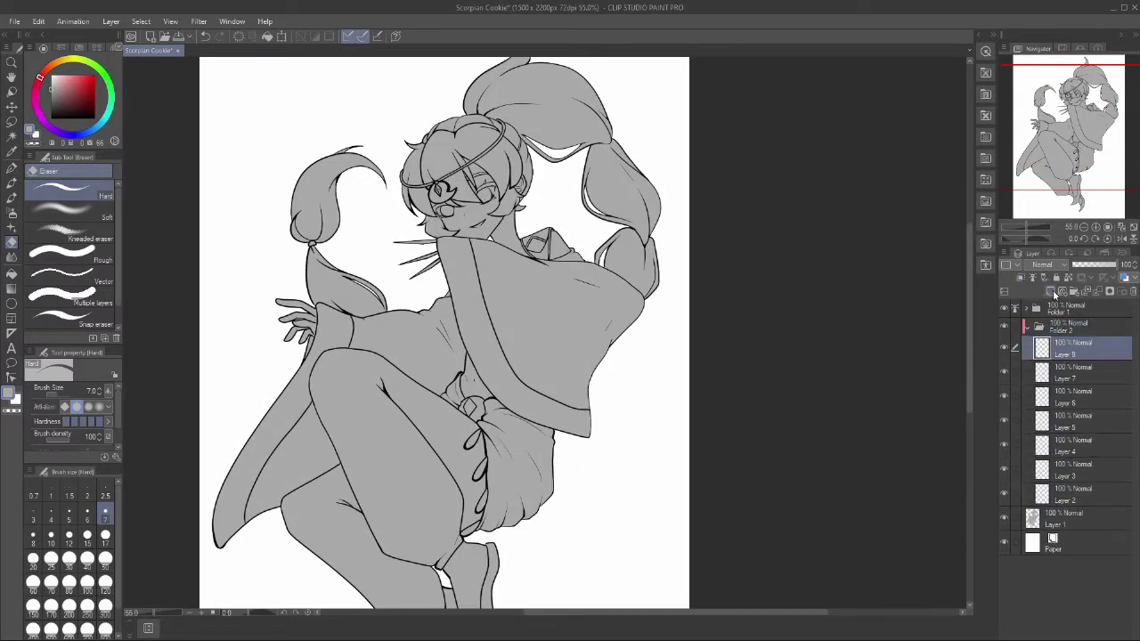
Step: Lay flat reddish-brown skin over the face, neck, shoulder, hand and midriff on Layer 2 with the Turnip pen at size 50, and lock transparent pixels
left_click(1077, 494)
left_click(49, 67)
key("p")
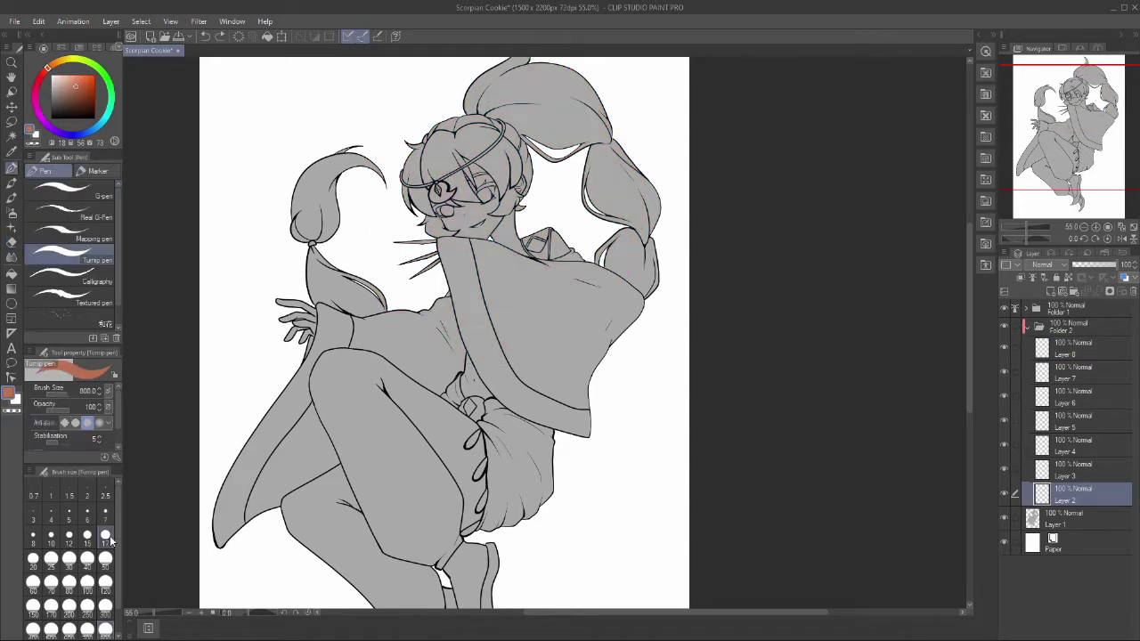
left_click_drag(440, 191, 508, 240)
left_click_drag(294, 307, 308, 333)
left_click_drag(479, 355, 465, 399)
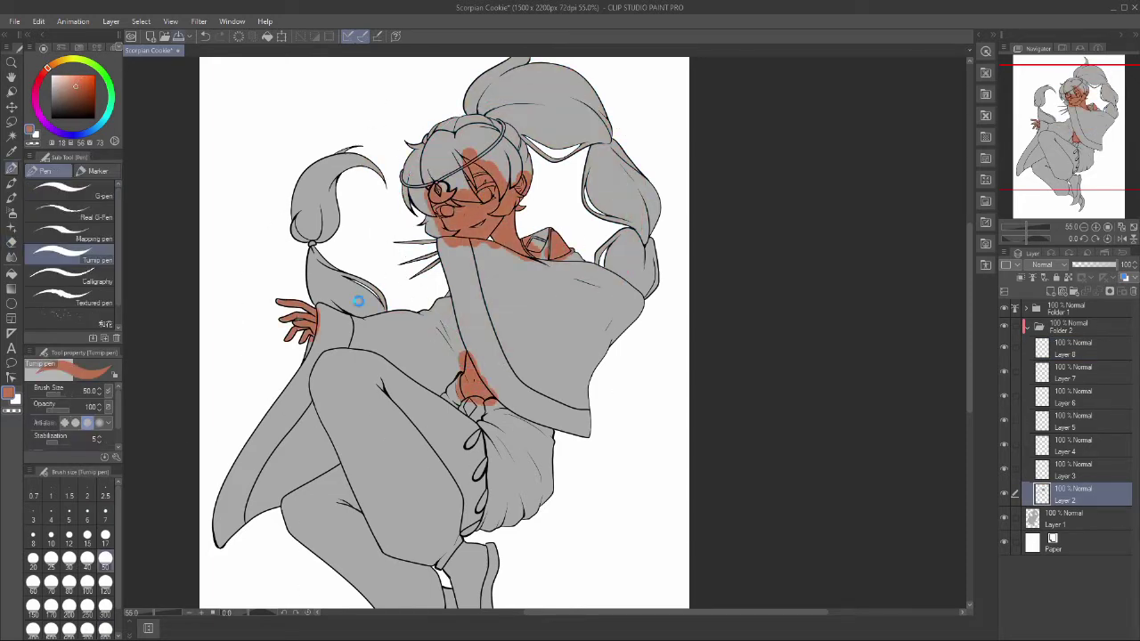
scroll(476, 149, "up", 1)
left_click(105, 605)
left_click(79, 84)
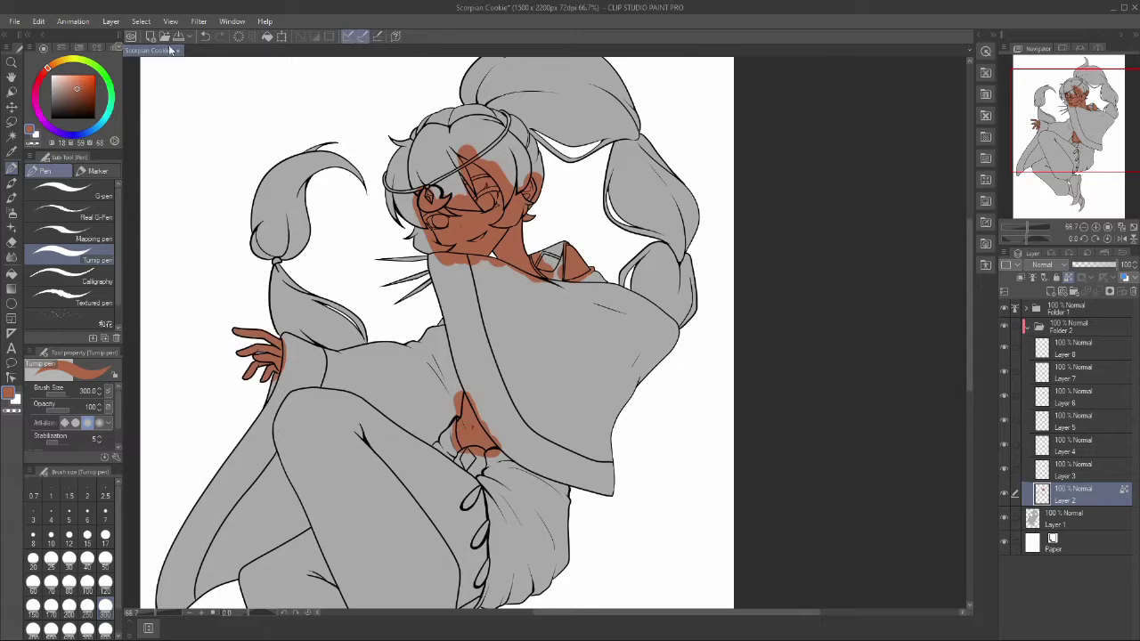
Step: Shade the face along the hair edges, ear and jaw in a darker red with the watercolour pencil brush at size 15
scroll(472, 205, "up", 6)
key("p")
left_click(79, 88)
left_click_drag(303, 257, 498, 233)
mouse_move(463, 97)
left_mouse_down()
mouse_move(481, 214)
mouse_move(560, 204)
left_mouse_up()
left_click_drag(526, 250, 565, 280)
left_click_drag(352, 312, 409, 351)
left_click_drag(400, 392, 519, 392)
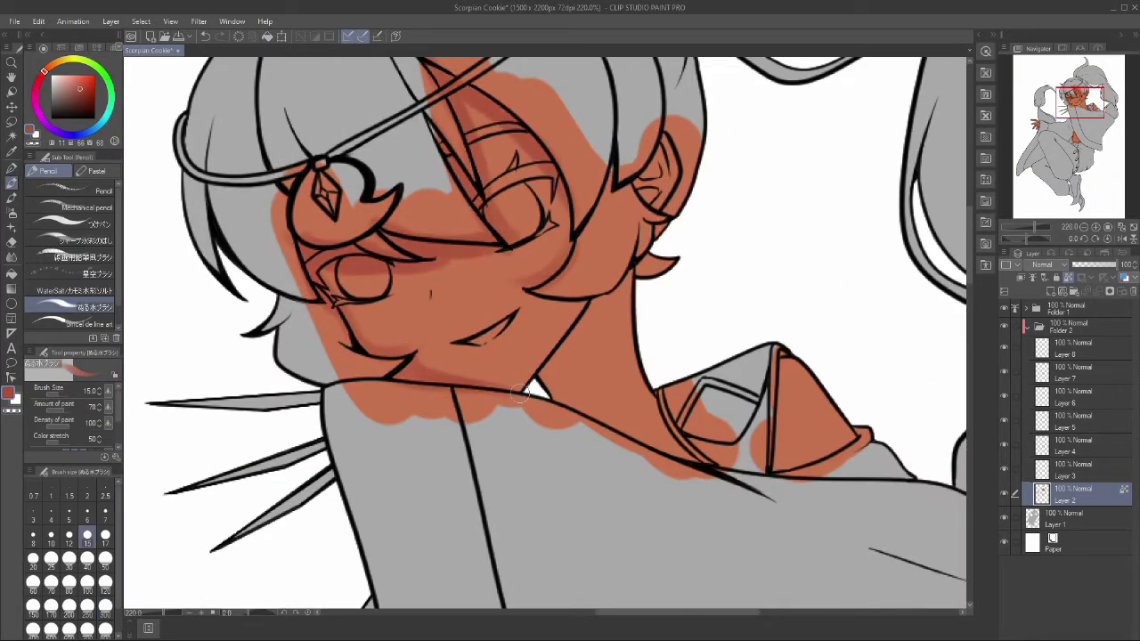
Step: Paint a darker red shadow on the neck beneath the jaw and shade the exposed shoulder at brush size 17
left_click_drag(585, 304, 547, 405)
key("ctrl+z")
mouse_move(574, 356)
left_mouse_down()
mouse_move(650, 441)
mouse_move(703, 465)
left_mouse_up()
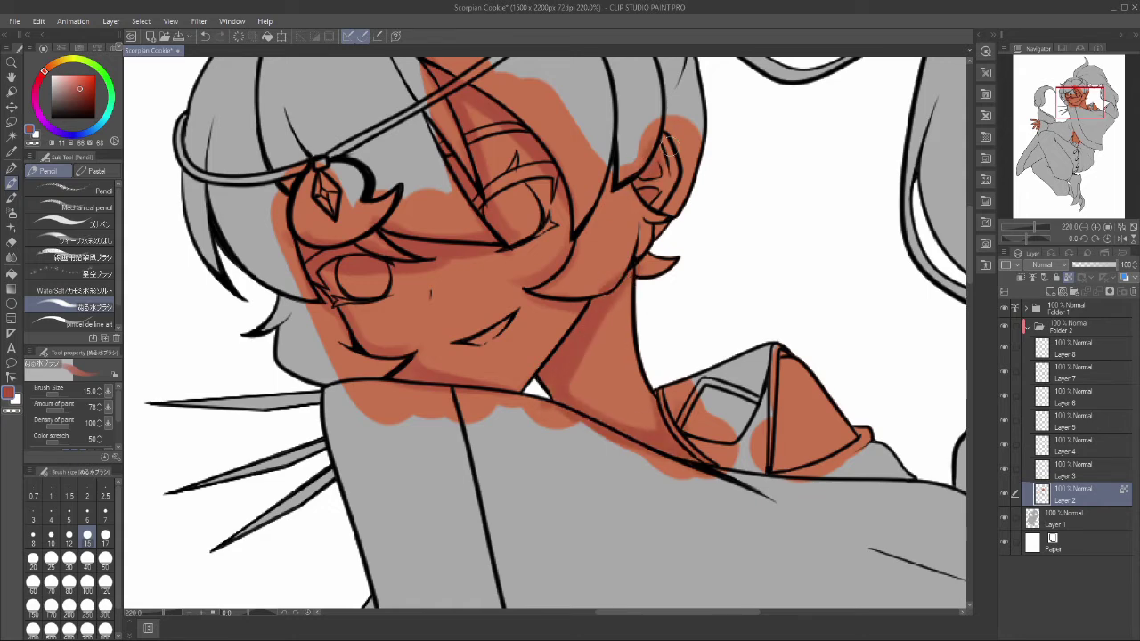
scroll(670, 144, "down", 6)
scroll(274, 426, "up", 4)
key("bracketright")
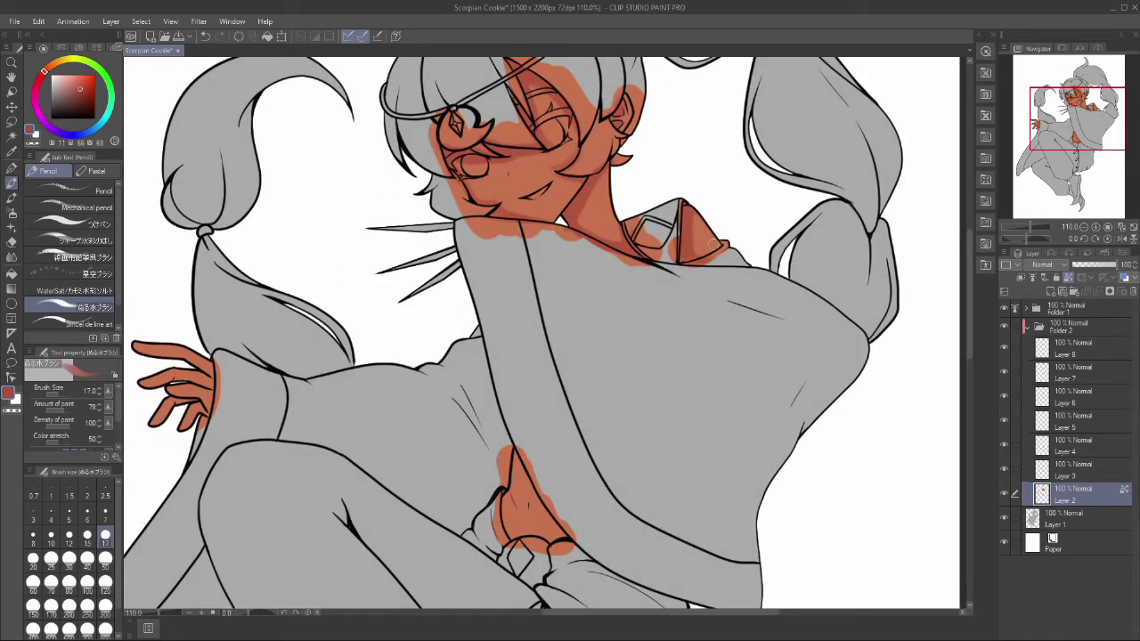
Step: On Layer 1, erase the grey from the narrow gap between the fingers with the Hard eraser at size 7
scroll(211, 434, "up", 6)
key("p")
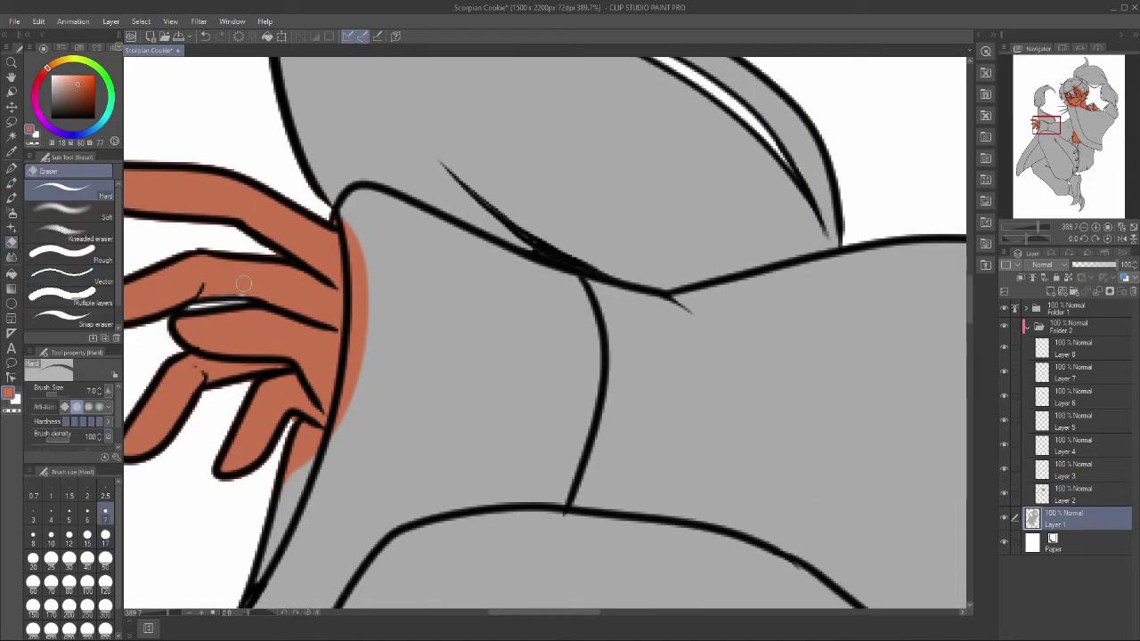
scroll(392, 217, "down", 7)
Step: On Layer 2, shade the hand in darker red at size 17 and soften the skin shadows with the Blend tool at size 25
key("p")
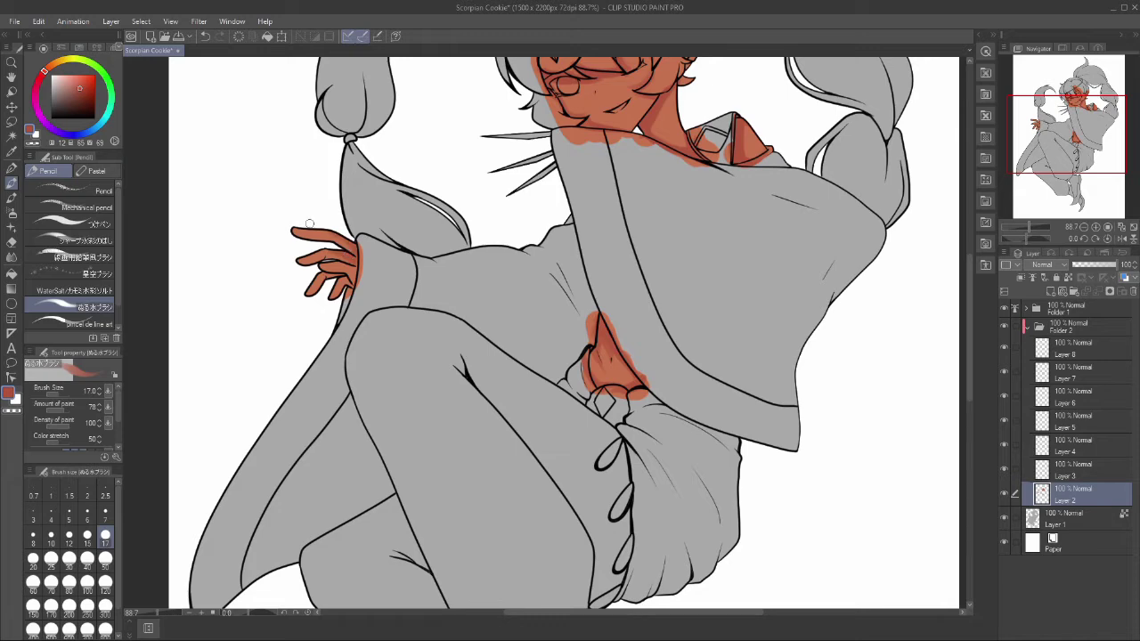
scroll(339, 254, "up", 4)
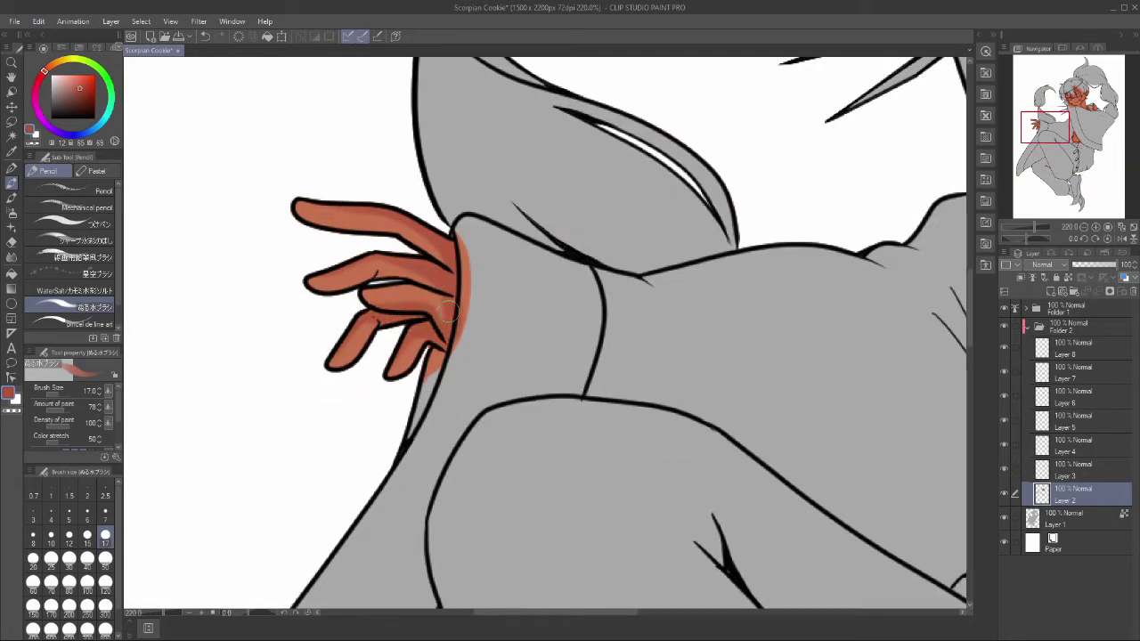
scroll(448, 311, "down", 4)
key("j")
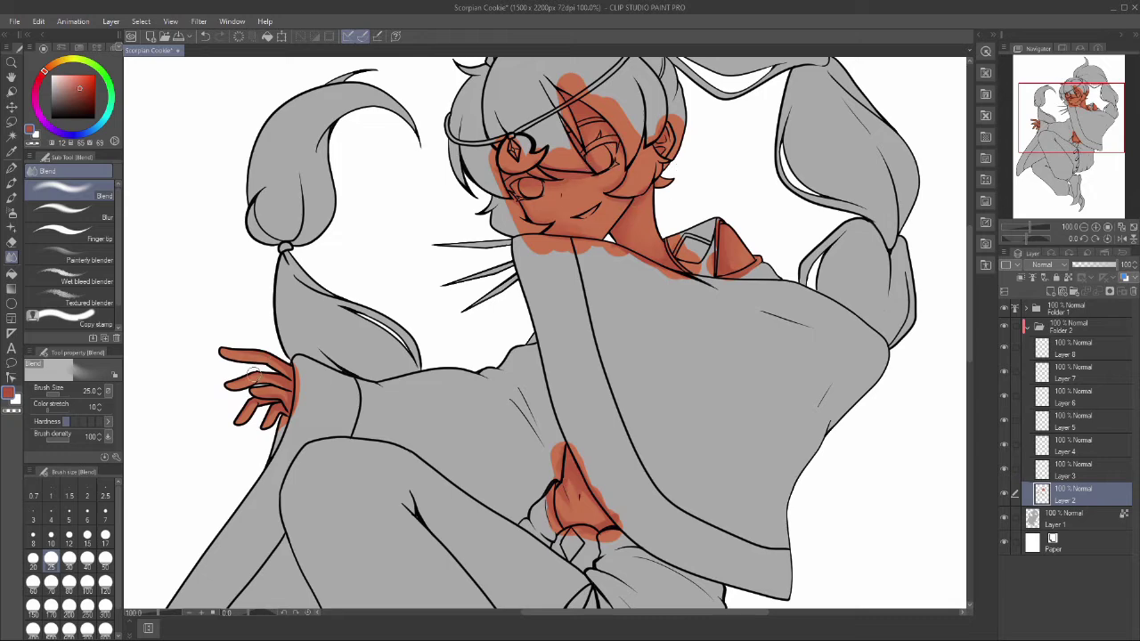
scroll(548, 151, "up", 3)
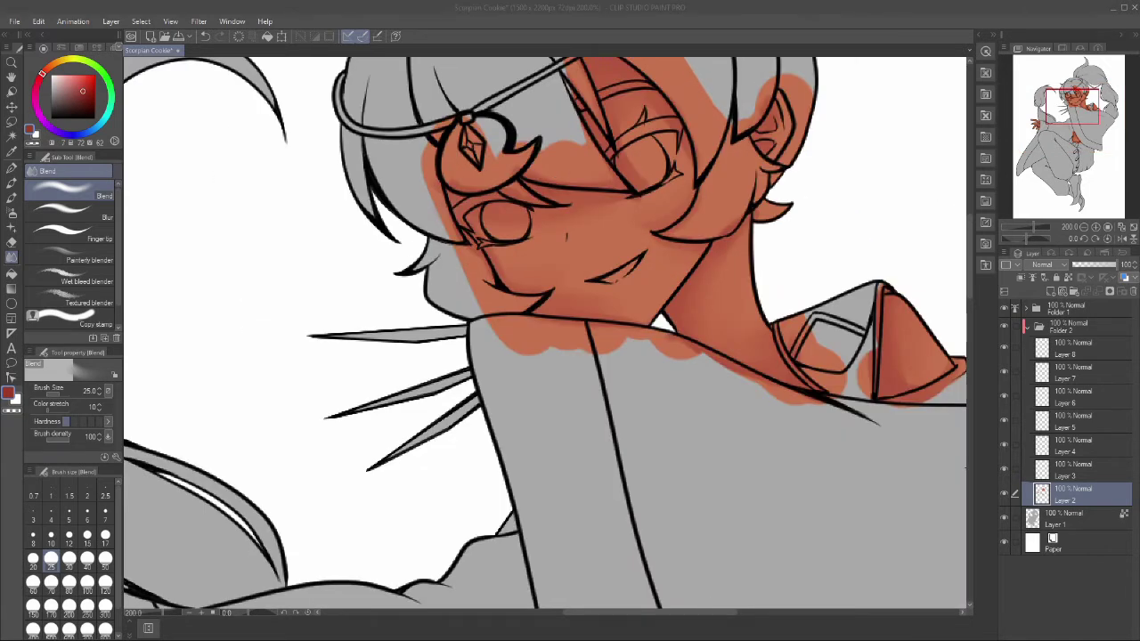
Step: Deepen the shadows under the hair, around the eyes and on the neck with a deeper red at brush size 15
key("p")
scroll(616, 195, "up", 3)
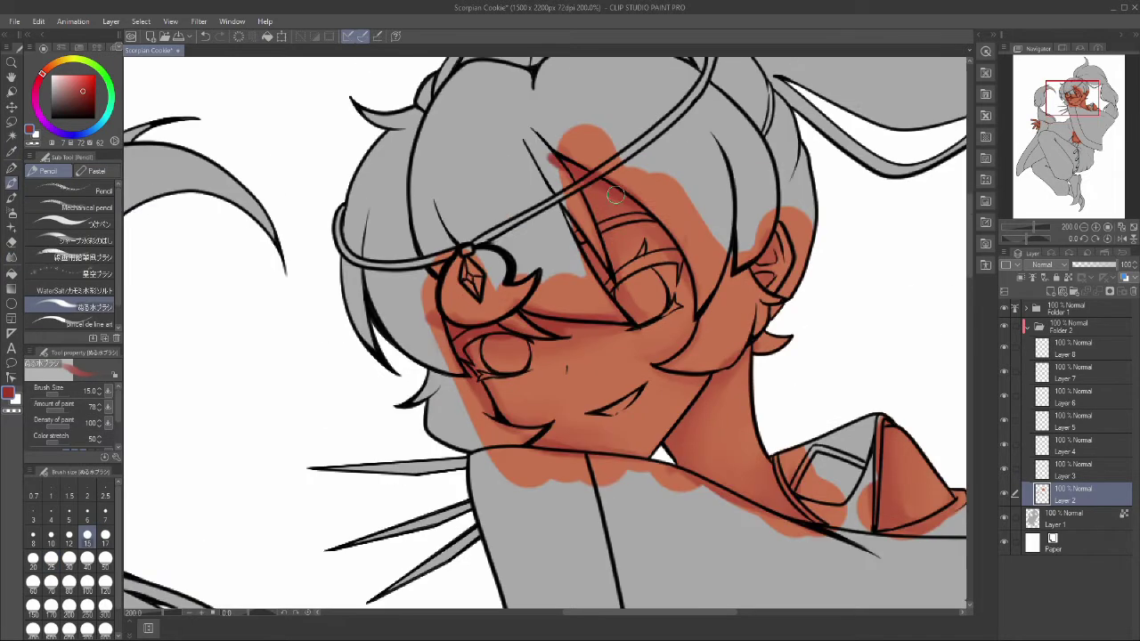
left_click_drag(615, 194, 570, 258)
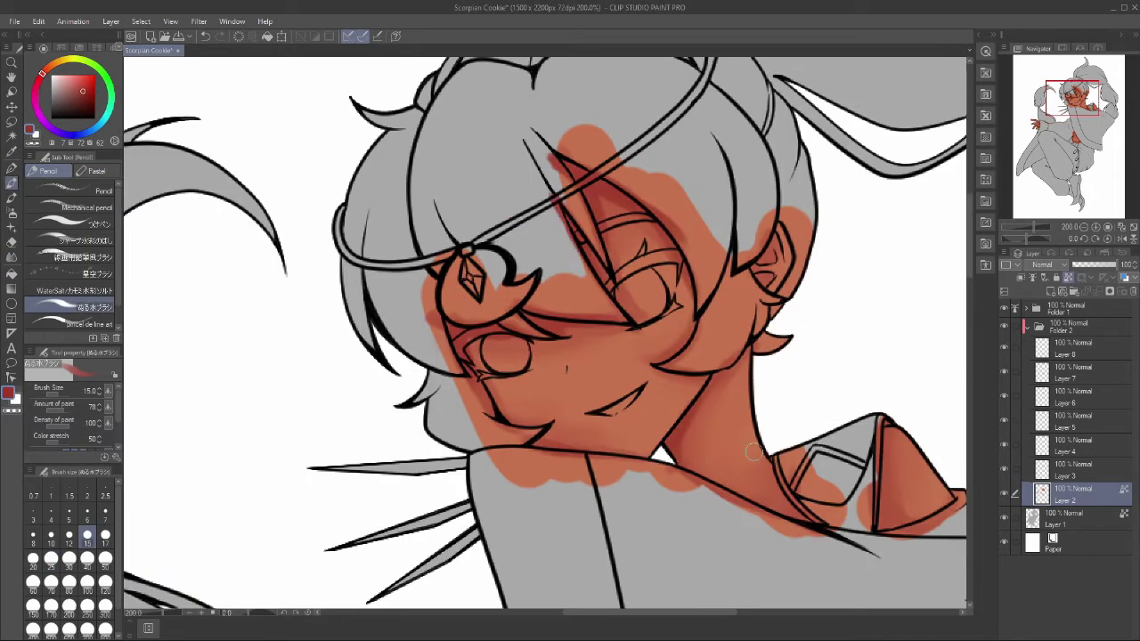
left_click_drag(799, 496, 643, 415)
Step: Add the deeper red shadow to the midriff and soften it with the Blend tool at size 25
scroll(354, 424, "down", 2)
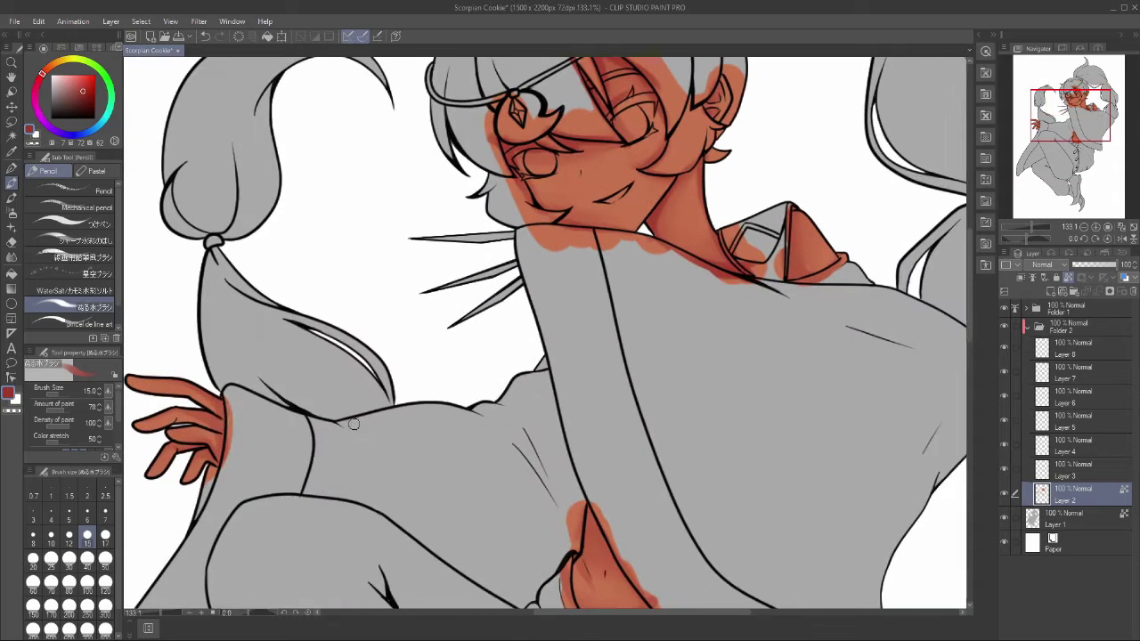
mouse_move(576, 558)
left_mouse_down()
mouse_move(570, 381)
mouse_move(602, 595)
left_mouse_up()
key("j")
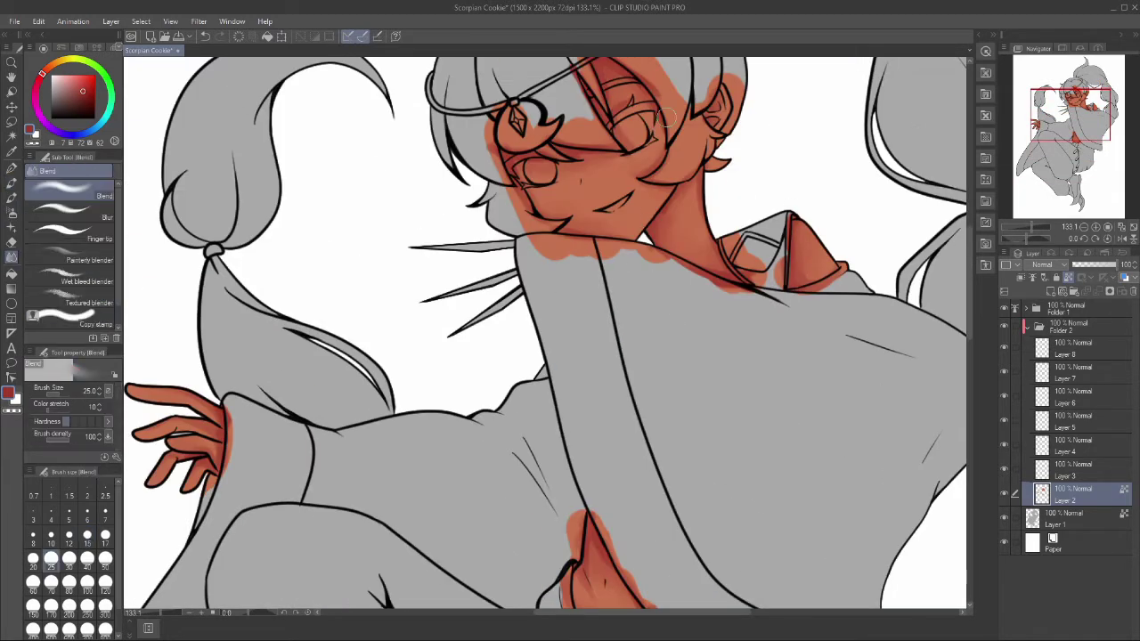
Step: Add lighter orange highlights to the neck, cheek, hand and midriff, and soften them with the Blend tool at size 25
scroll(617, 563, "up", 3)
left_click(756, 504, "alt")
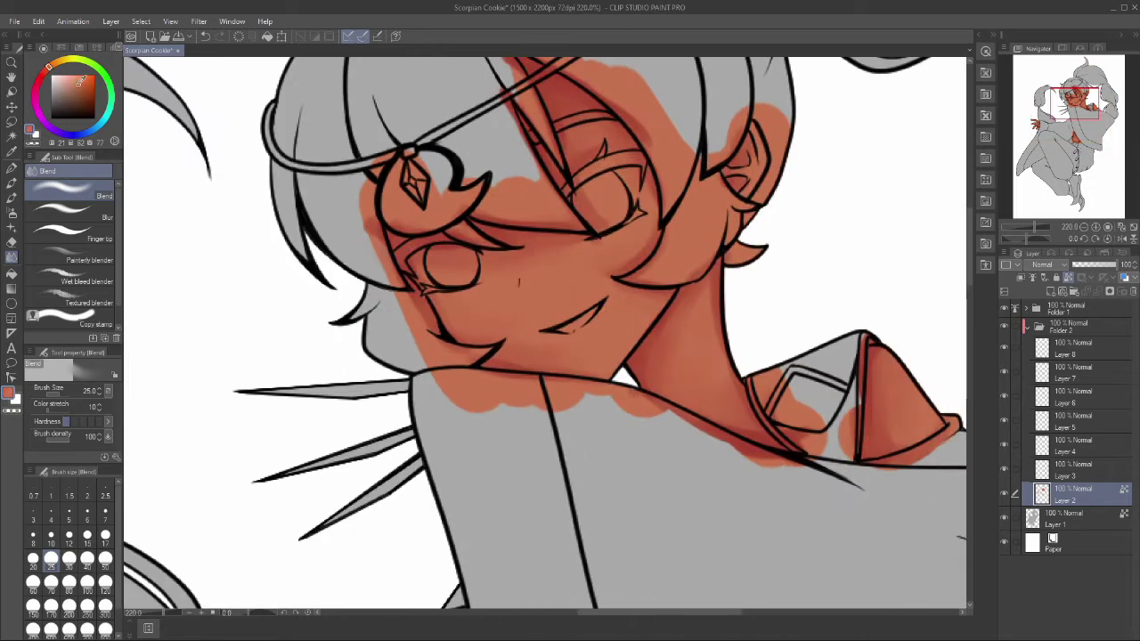
key("p")
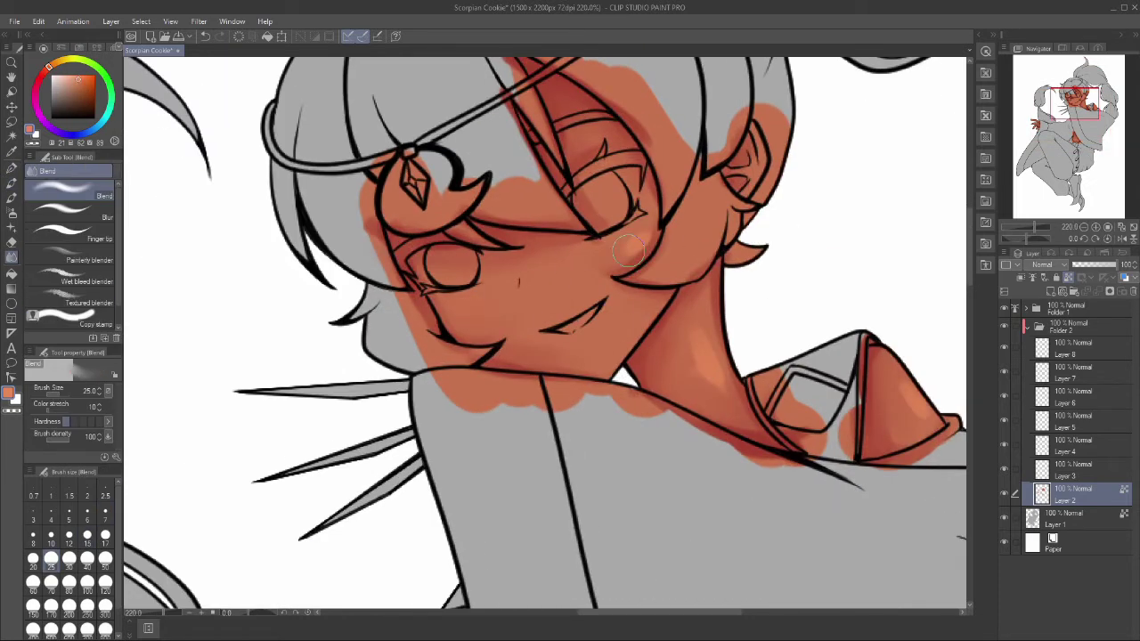
key("ctrl+alt+0")
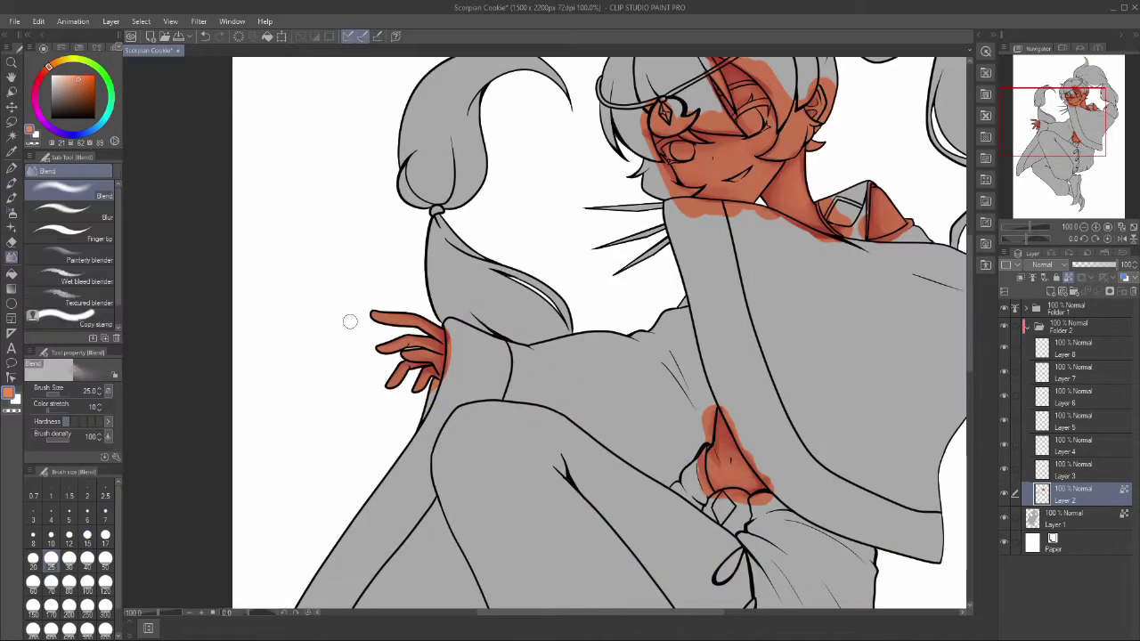
left_click(792, 181, "alt")
key("j")
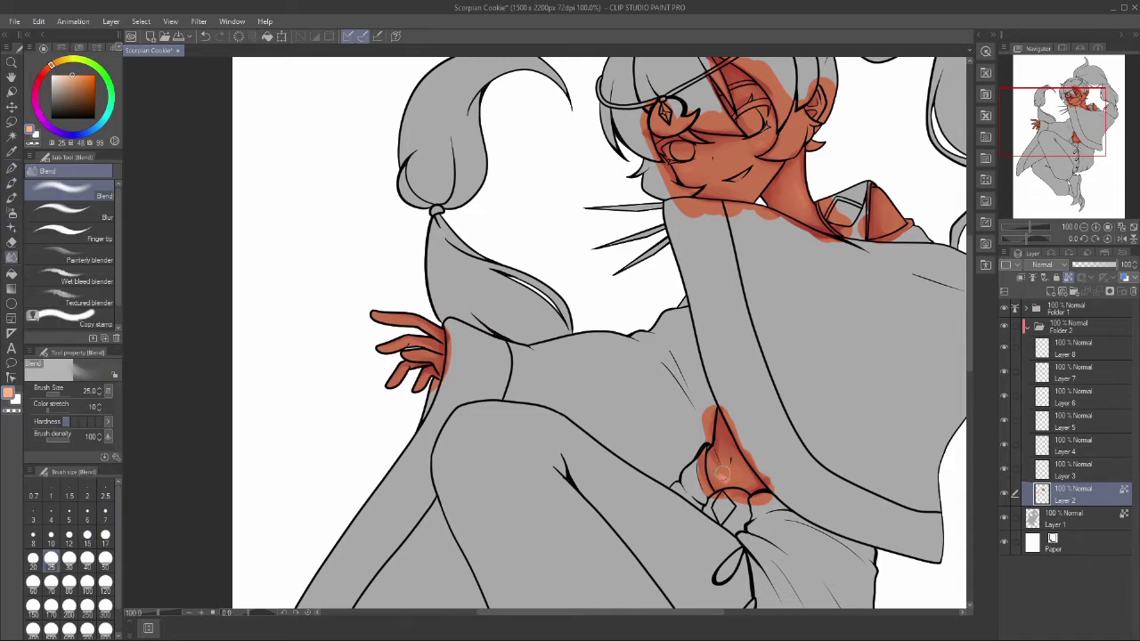
Step: On a new layer clipped to Layer 2, airbrush red blush on both cheeks at size 50 and set the layer to Multiply at 73% opacity
key("ctrl+0")
left_click(1051, 292)
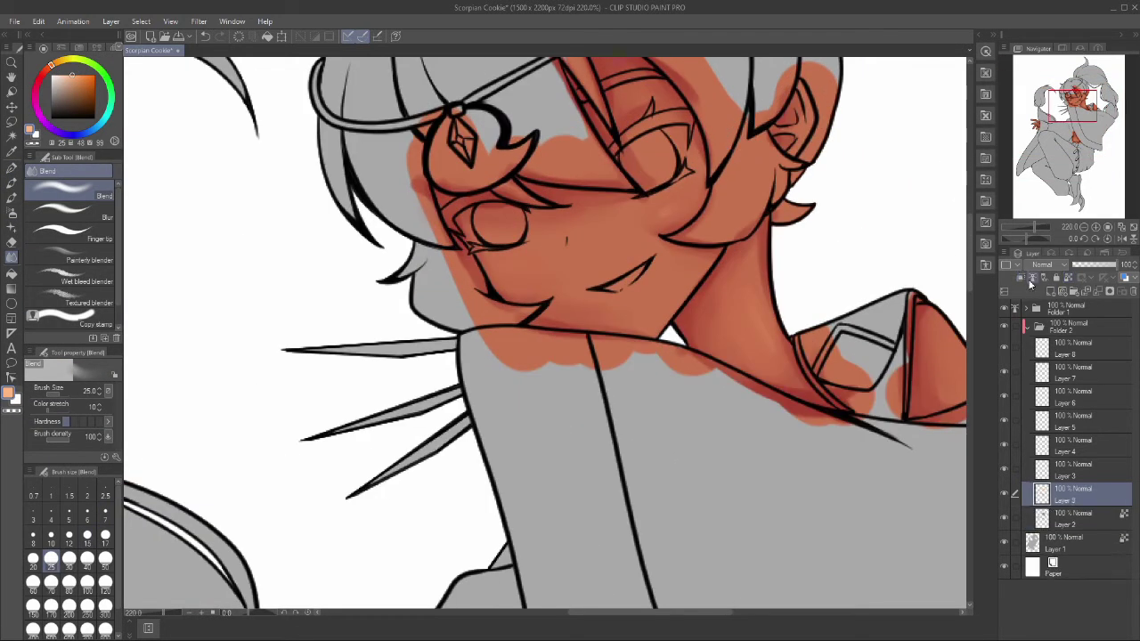
left_click(40, 77)
left_click(81, 83)
left_click(11, 211)
left_click_drag(659, 179, 703, 214)
left_click_drag(499, 258, 525, 276)
left_click_drag(677, 187, 746, 151)
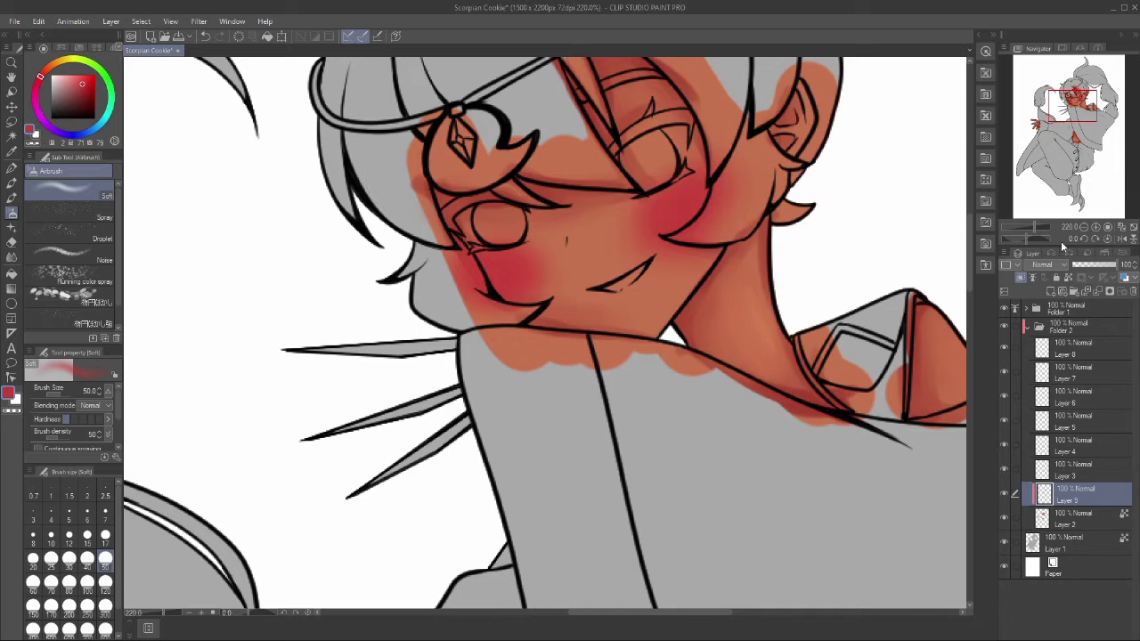
key("j")
left_click_drag(1101, 267, 1111, 269)
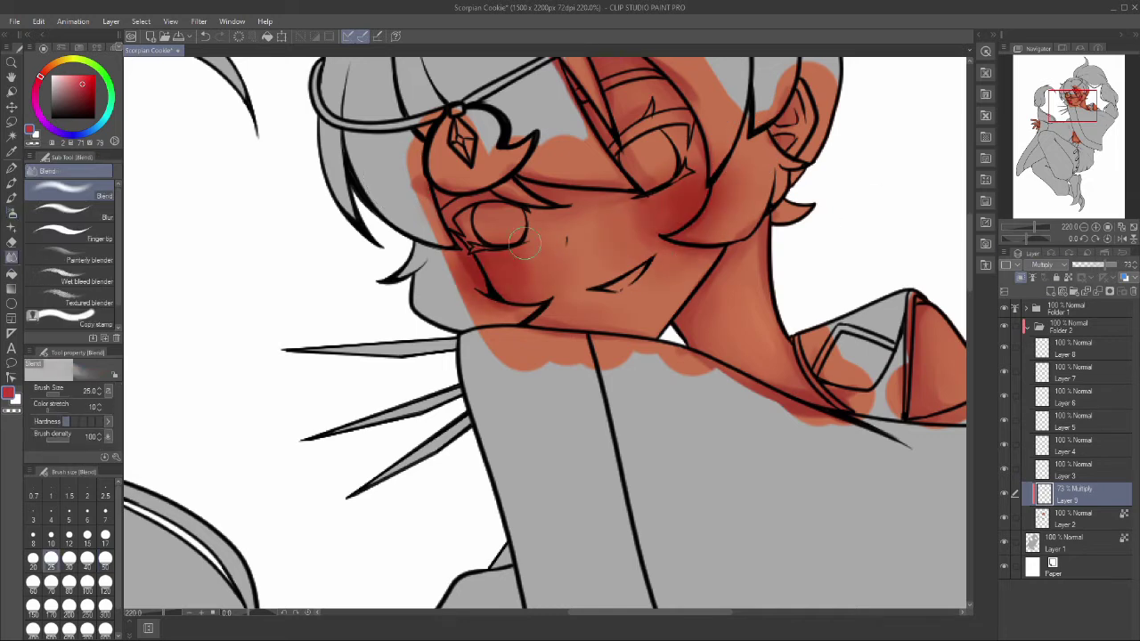
Step: On another clipped layer, draw fine dark red blush lines on the cheeks with the Turnip pen at size 0.7, using Multiply at 39% opacity
left_click(1050, 292)
left_click(1020, 277)
key("p")
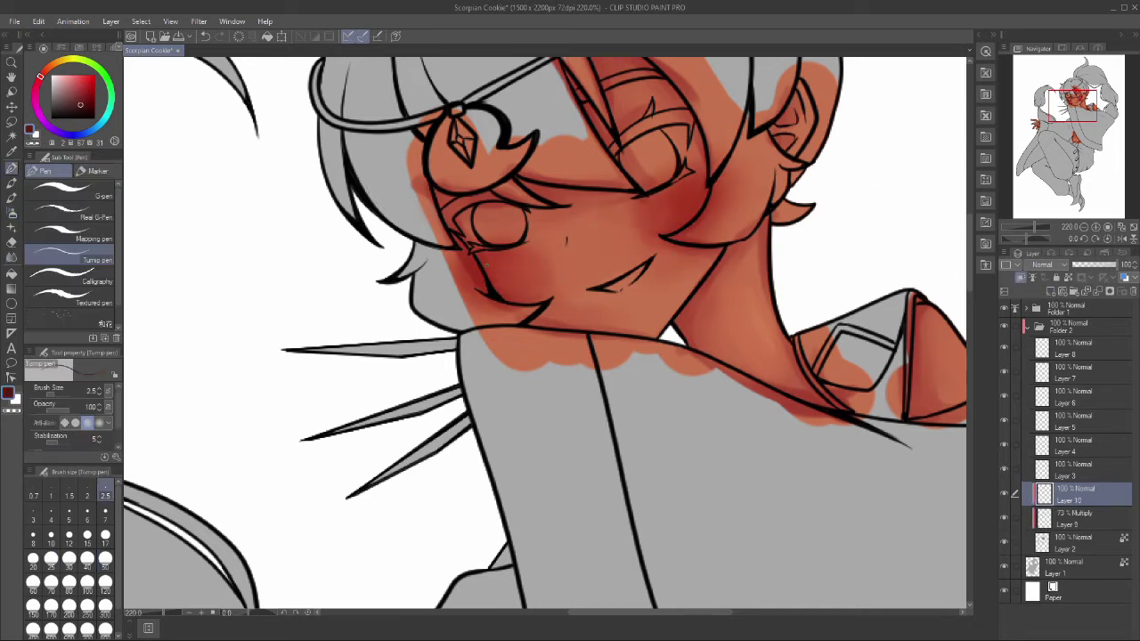
left_click(650, 211, "alt")
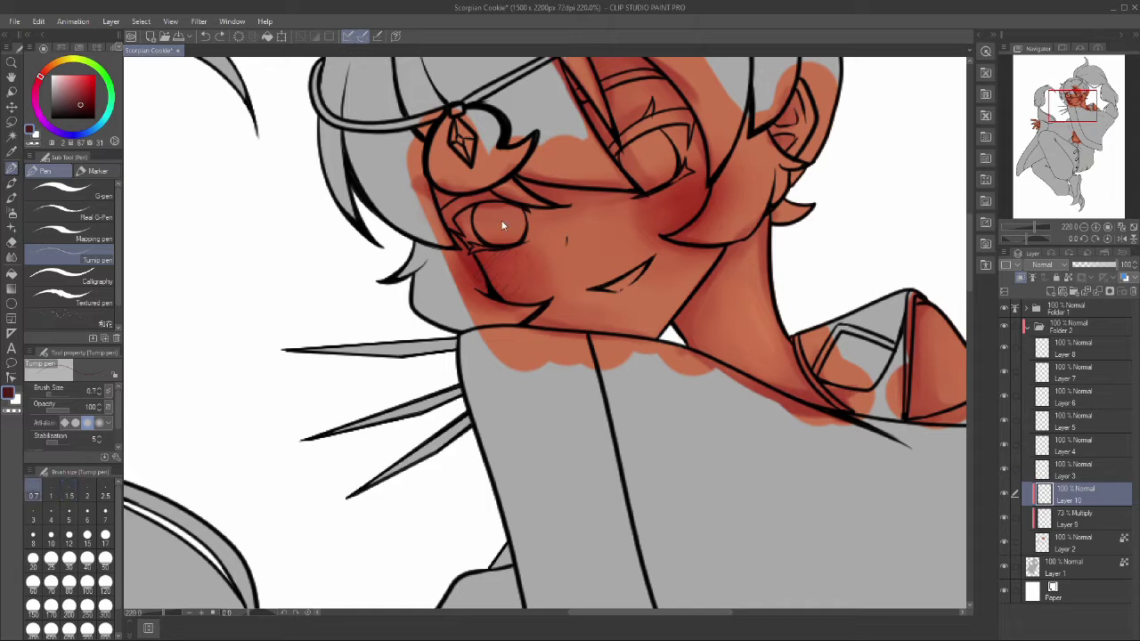
Step: On a new layer above the blush, dot small white highlights on both cheeks with the watercolour pencil brush at size 7
key("ctrl+shift+n")
key("p")
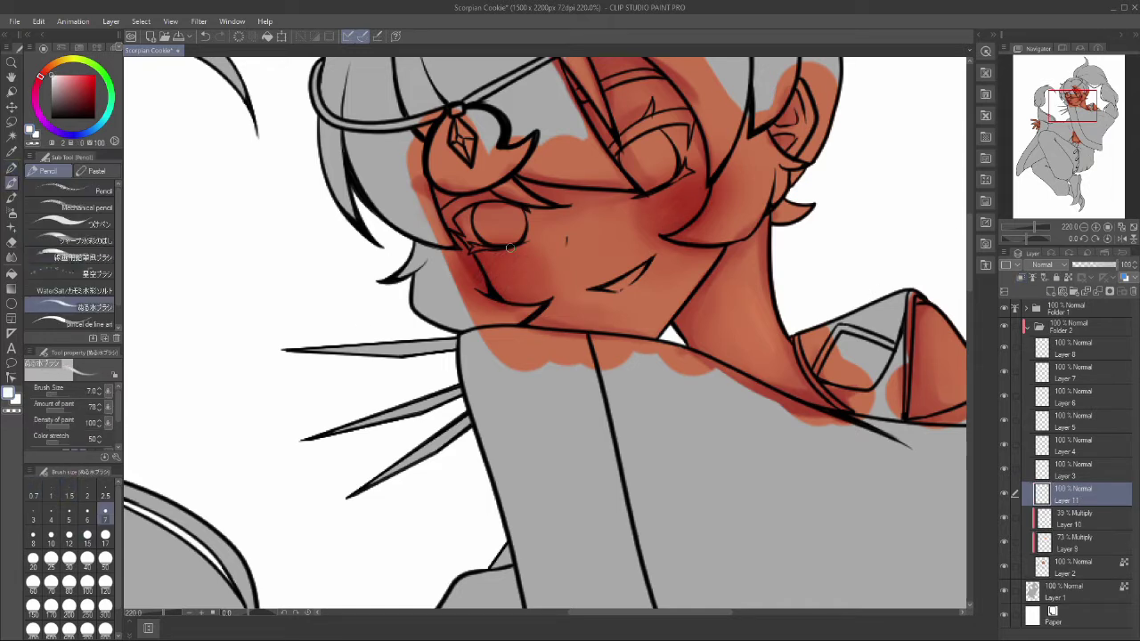
Step: On Layer 2, add small light orange highlights around the mouth and soften them with the Blend tool at size 7
left_click(662, 157, "alt")
left_click(663, 158, "ctrl+shift")
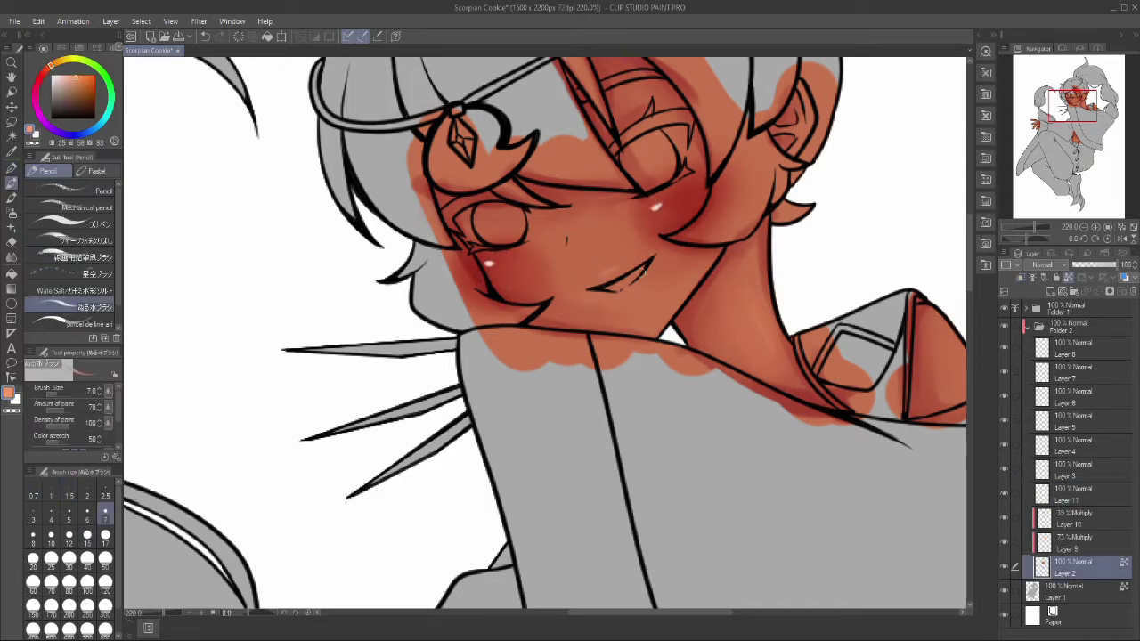
left_click(11, 257)
scroll(646, 498, "down", 6)
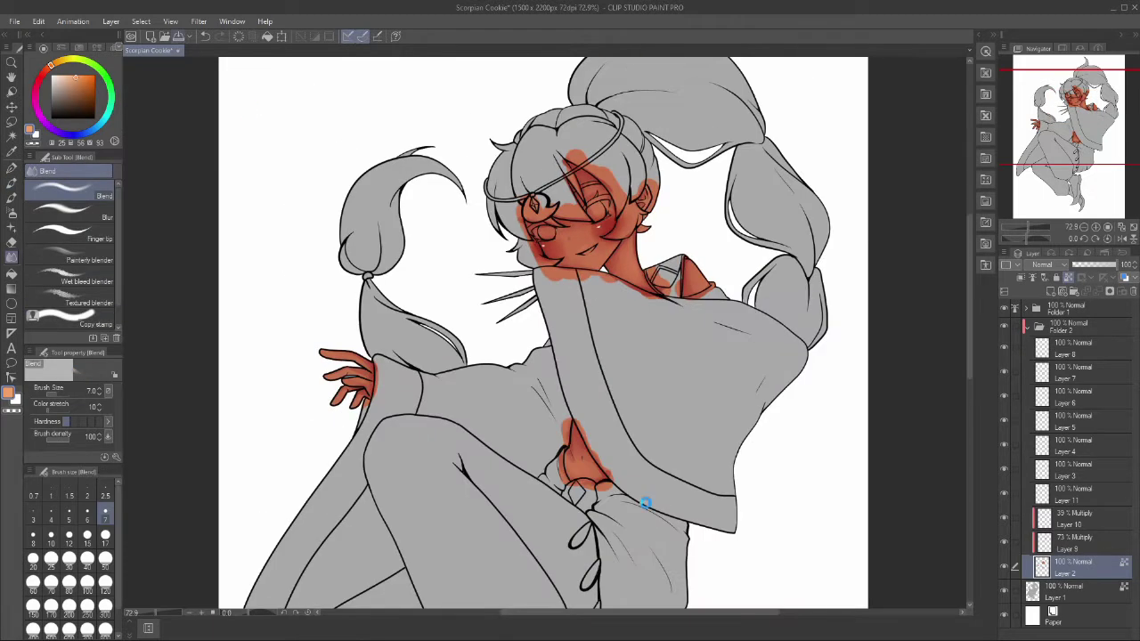
Step: Paint peach highlights on the jaw, neck, ear and shoulder with the Turnip pen at size 17, and soften small areas with the Blend tool
scroll(566, 178, "up", 6)
key("p")
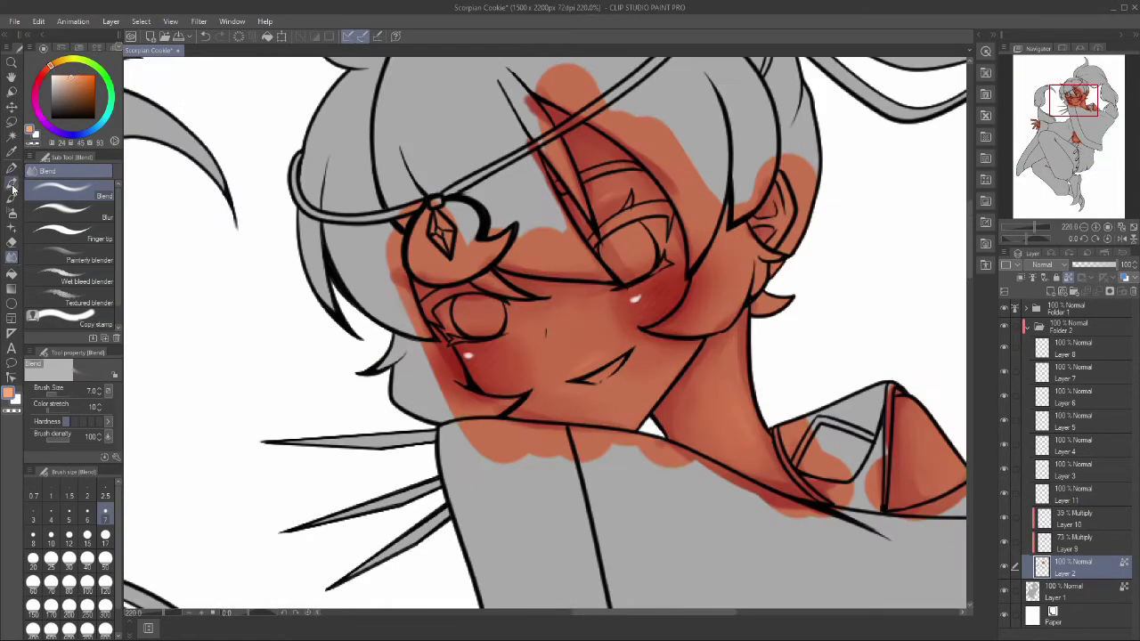
scroll(567, 337, "down", 4)
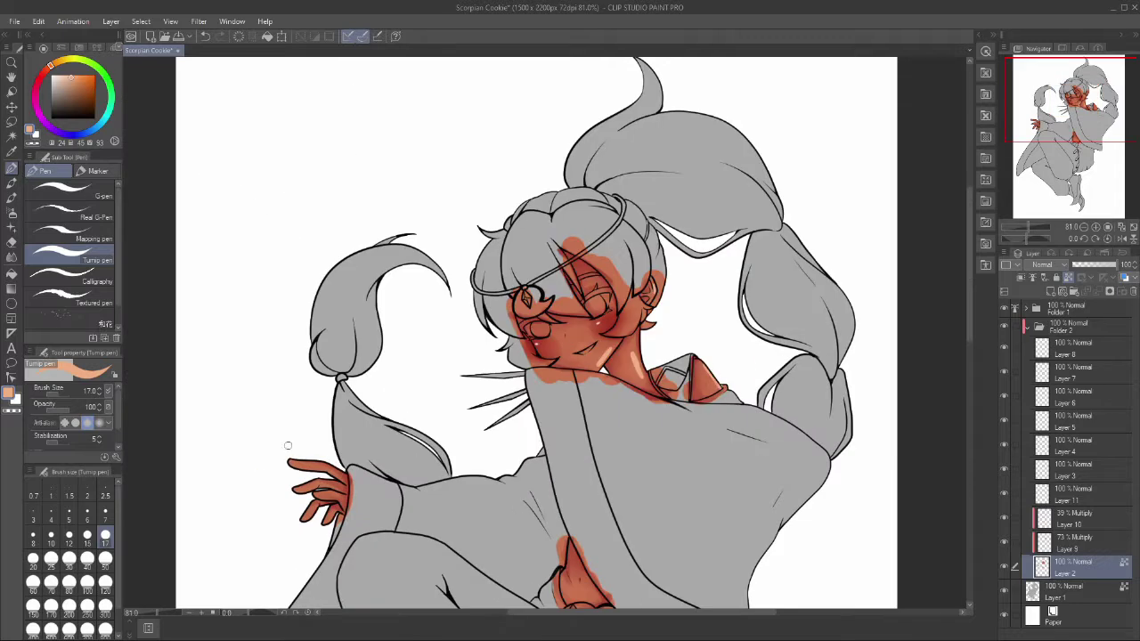
key("j")
scroll(637, 283, "up", 4)
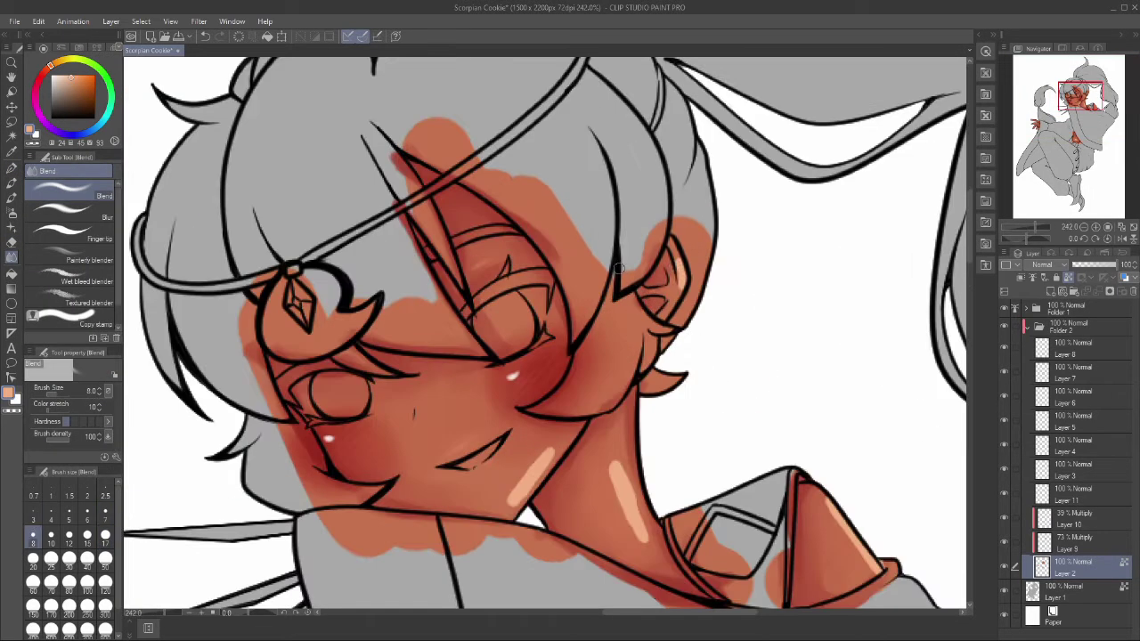
Step: Brighten the jaw and neck highlights with paler peach strokes at size 17 and blend them into the skin
left_click(105, 535)
left_click_drag(543, 453, 509, 501)
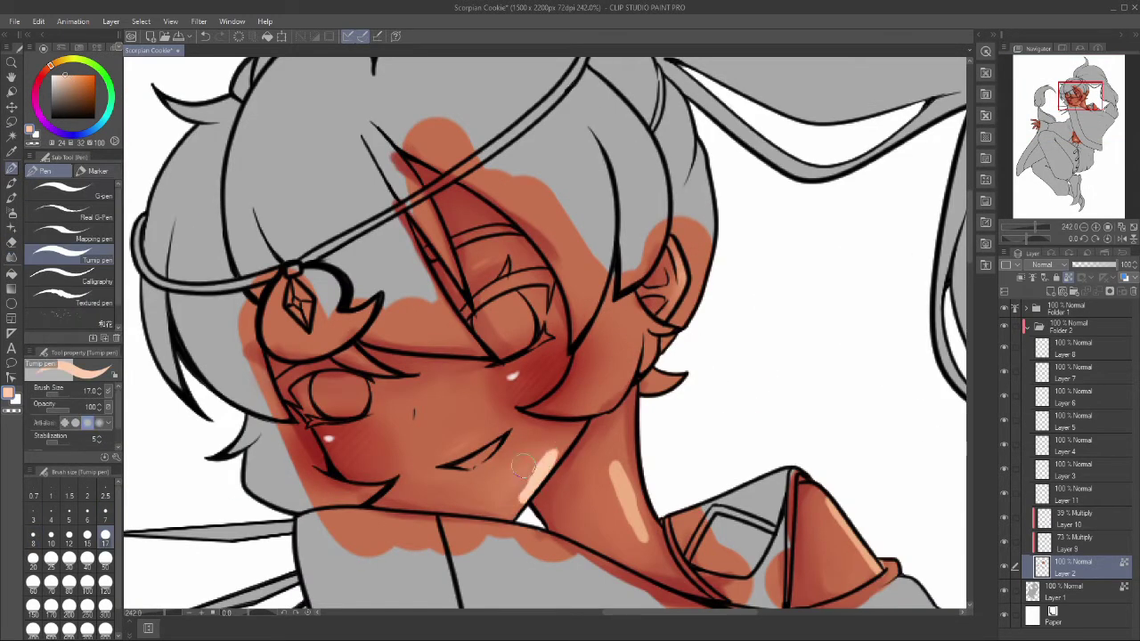
left_click_drag(559, 436, 521, 503)
left_click_drag(597, 449, 650, 547)
scroll(614, 463, "down", 5)
scroll(646, 441, "up", 8)
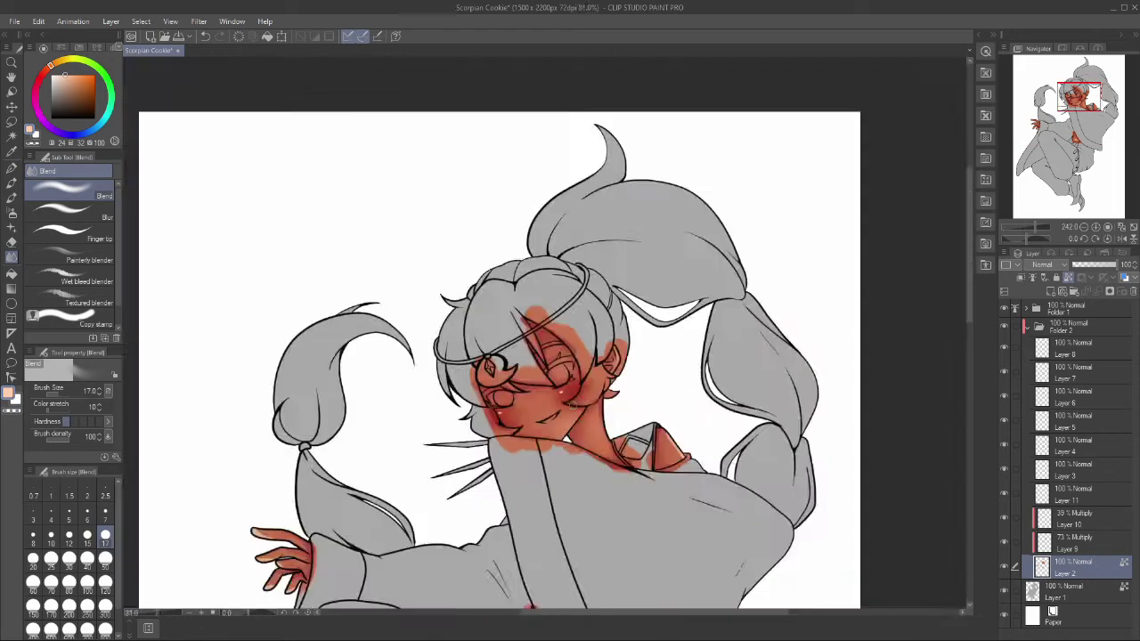
Step: Add a pale peach highlight to the midriff and smooth the skin highlights with the Blend tool at size 20
scroll(645, 441, "down", 8)
scroll(245, 403, "up", 4)
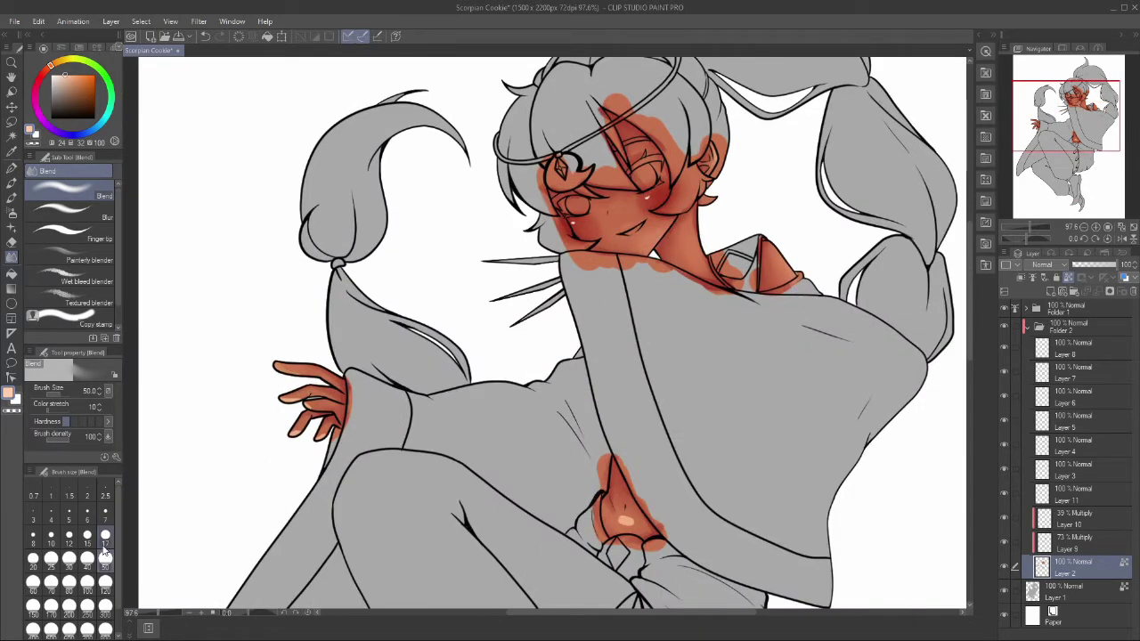
key("bracketright")
scroll(648, 521, "up", 1)
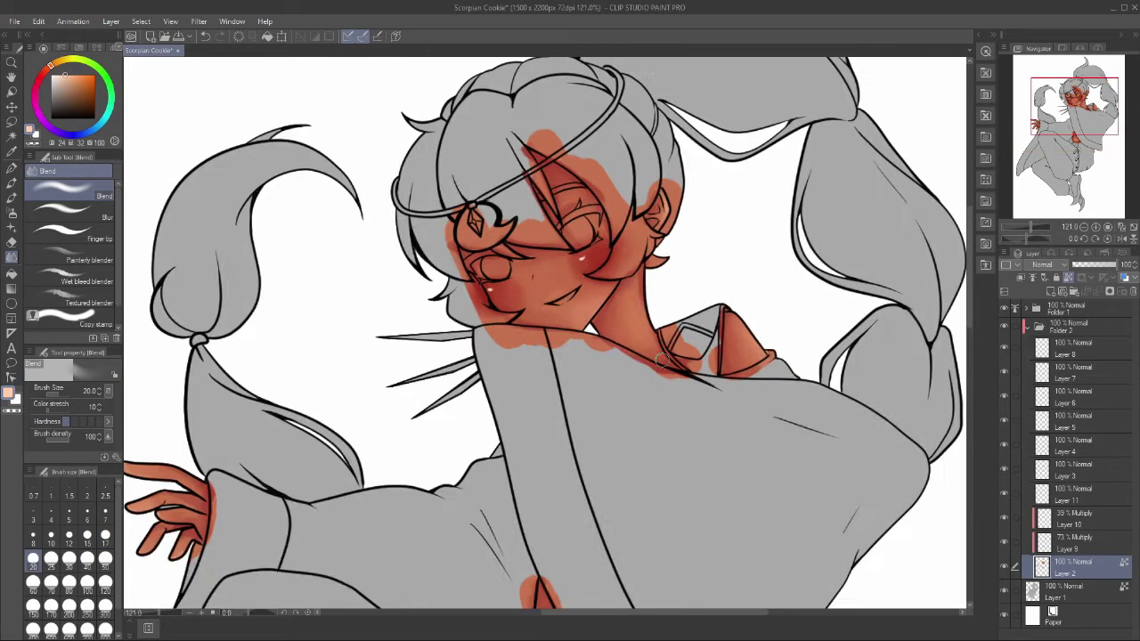
Step: Add a new raster layer, then fill the central fringe with crimson red on Layer 11
left_click(1073, 494)
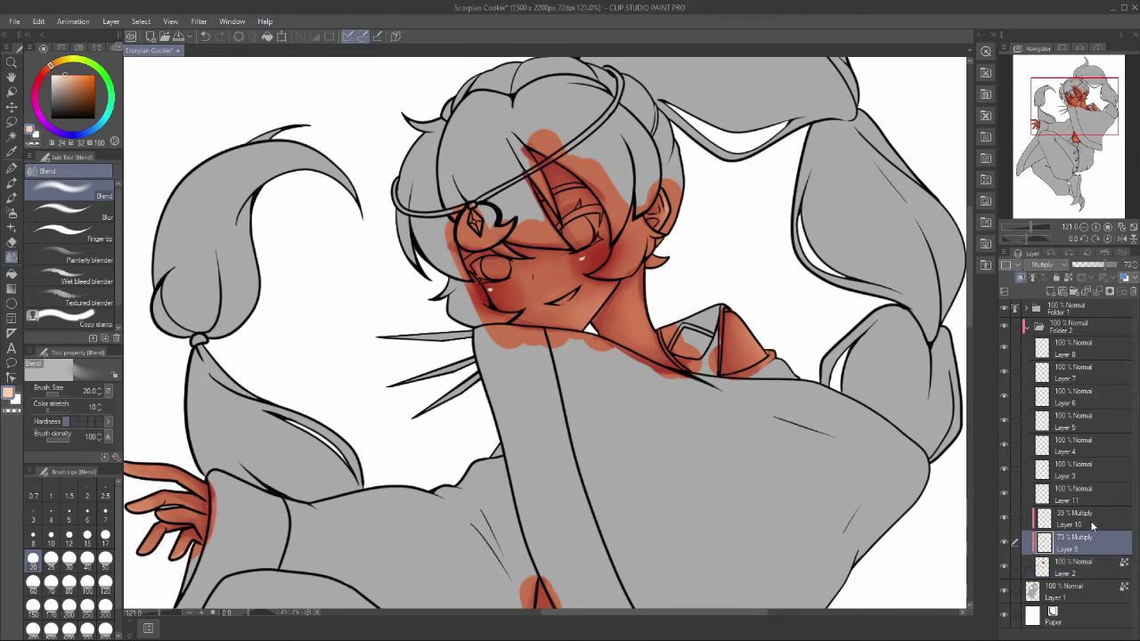
key("ctrl+shift+n")
scroll(543, 329, "up", 3)
left_click(39, 77)
left_click(89, 81)
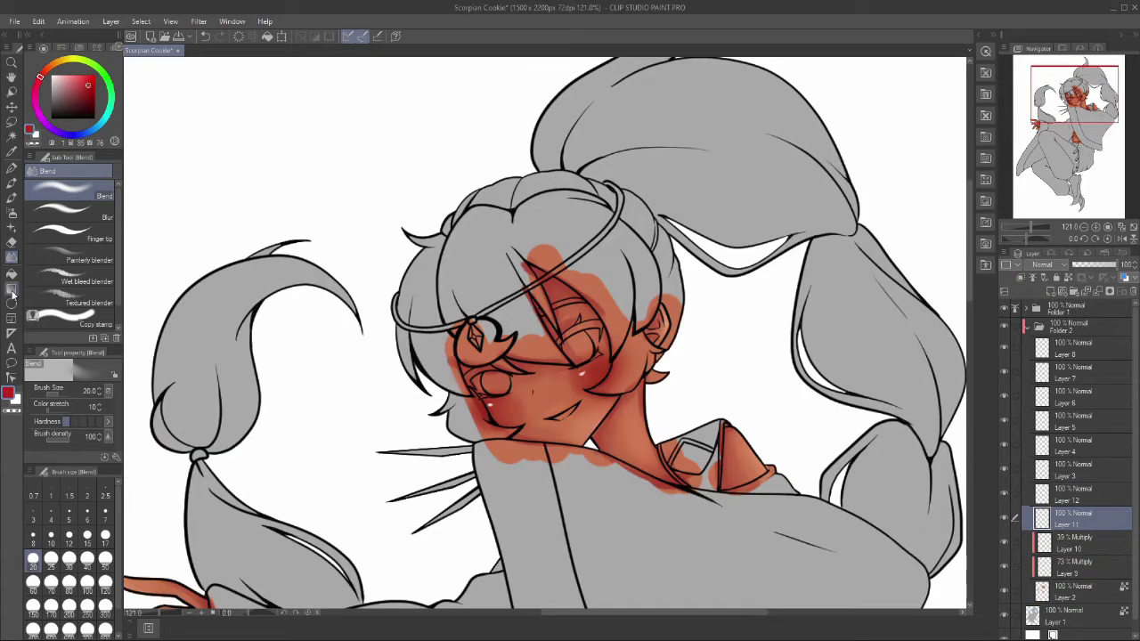
key("g")
left_click(498, 222)
Step: Close the gap beside the eye with the Turnip pen at size 7 and fill the fringe section beside it with red
scroll(543, 329, "up", 2)
key("p")
left_click_drag(623, 267, 655, 357)
left_click(105, 512)
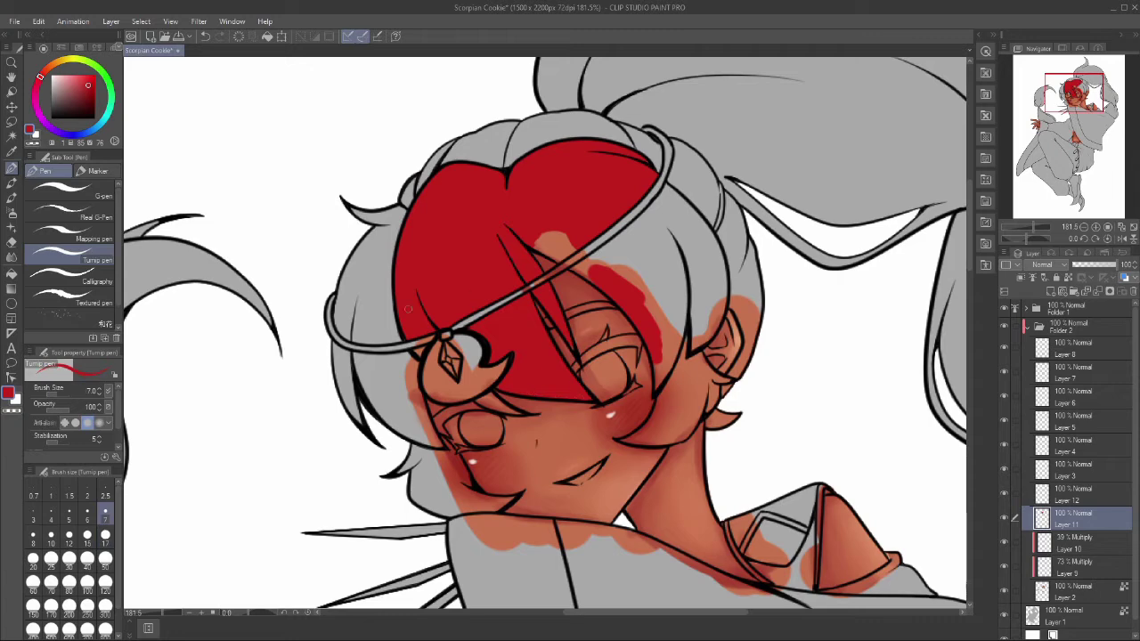
key("g")
left_click(614, 285)
key("p")
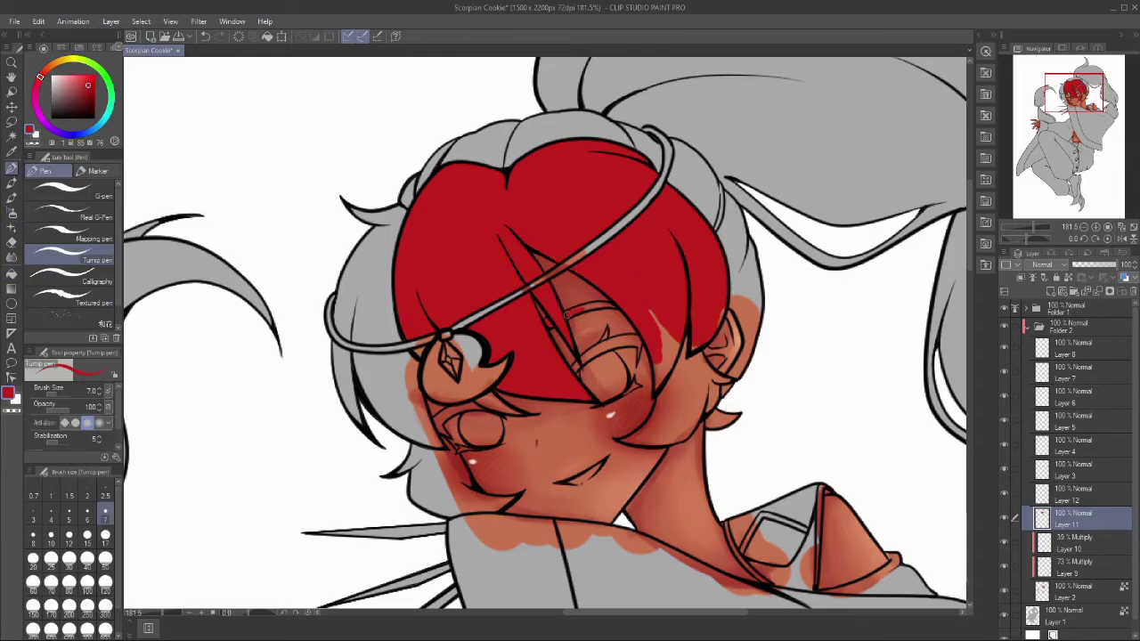
Step: Paint the hair lock between the cheek and the ear red with the Turnip pen at size 12
left_click(69, 535)
left_click_drag(672, 378, 645, 436)
scroll(681, 366, "up", 4)
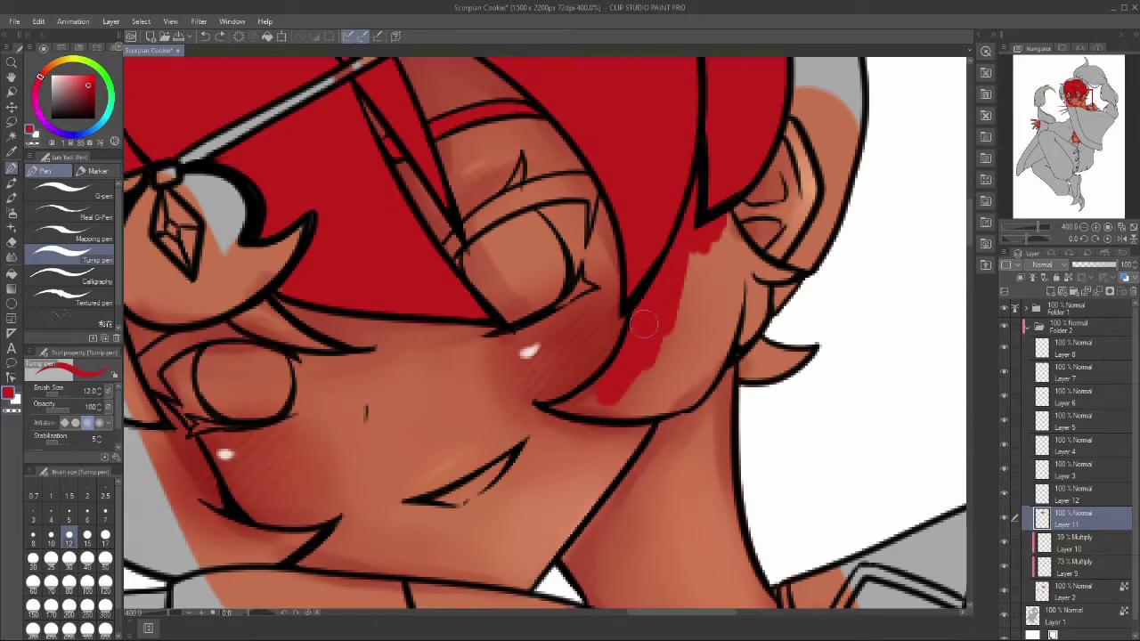
mouse_move(742, 356)
left_mouse_down()
mouse_move(623, 400)
mouse_move(712, 339)
left_mouse_up()
scroll(712, 339, "down", 5)
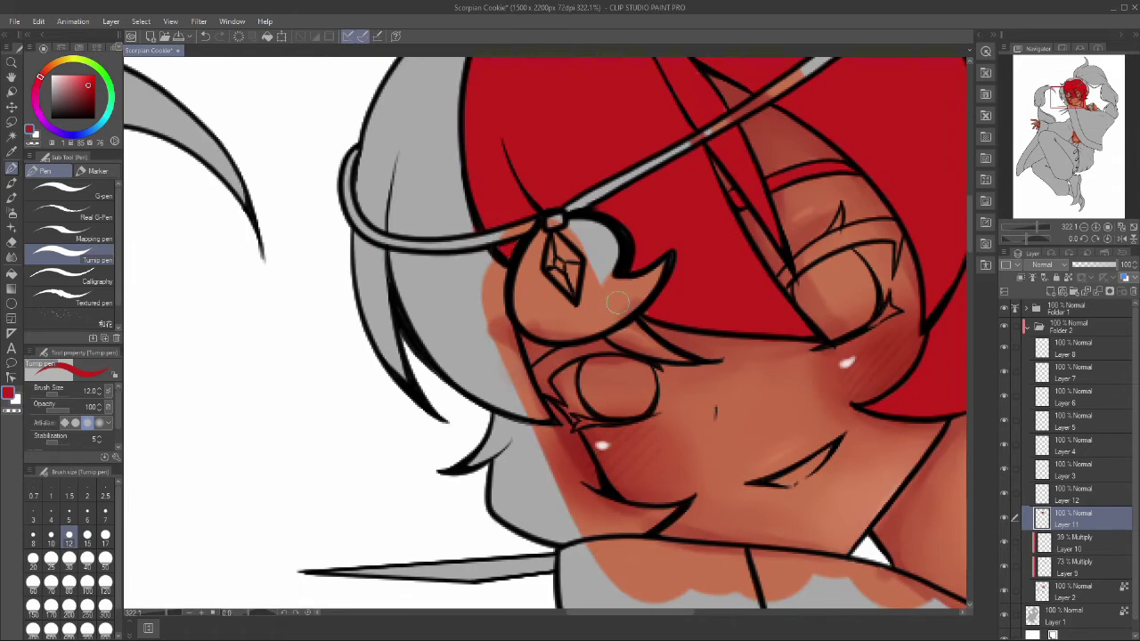
Step: Paint the side hair and the lower lock behind the jewelled side of the face red, using pen sizes 12 and 7
scroll(392, 276, "up", 4)
mouse_move(392, 276)
left_mouse_down()
mouse_move(472, 374)
mouse_move(534, 498)
mouse_move(624, 534)
mouse_move(583, 439)
mouse_move(534, 529)
mouse_move(632, 514)
left_mouse_up()
key("[")
key("[")
key("[")
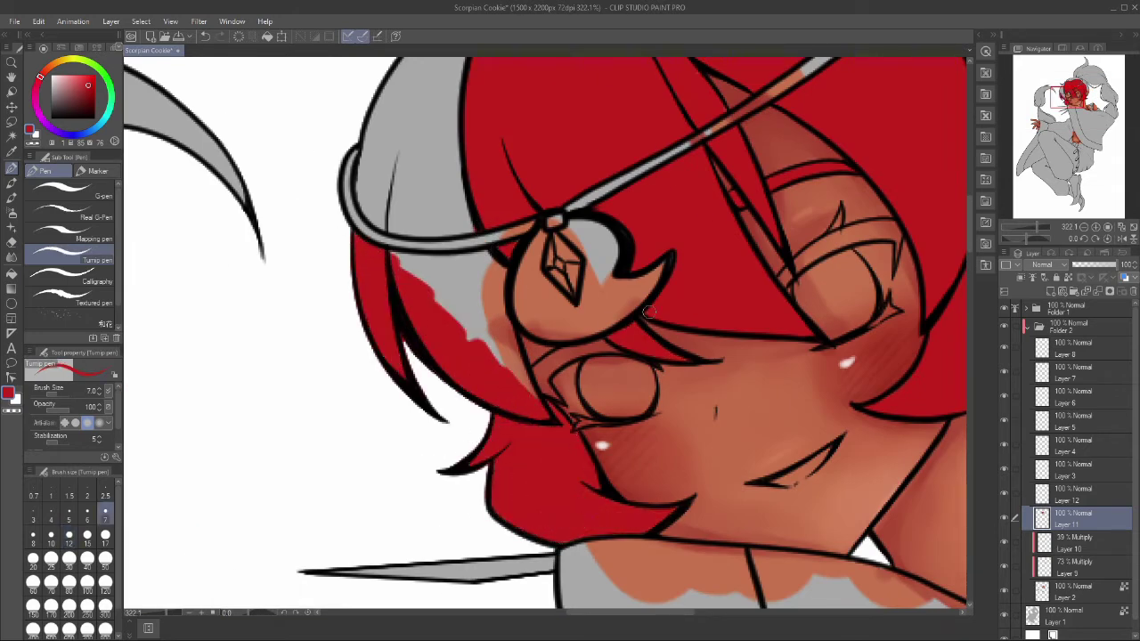
mouse_move(649, 312)
left_mouse_down()
mouse_move(463, 339)
mouse_move(427, 294)
mouse_move(481, 258)
left_mouse_up()
Step: Cover the remaining grey side hair and the crown up to the ponytail base in red at pen size 17
scroll(481, 258, "down", 1)
left_click(105, 534)
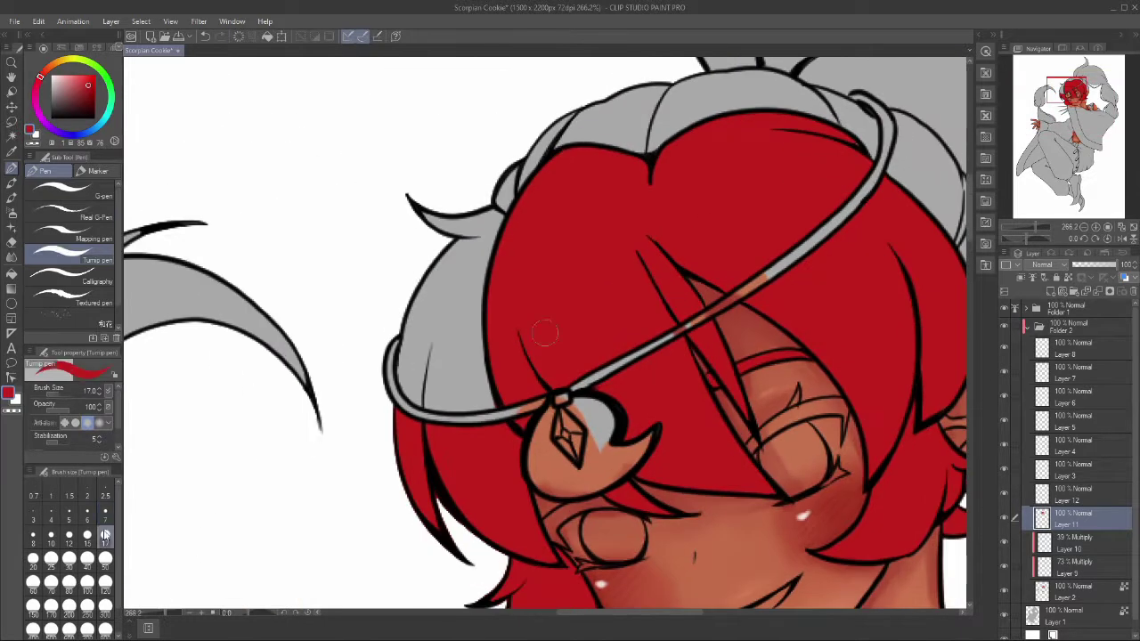
mouse_move(545, 333)
left_mouse_down()
mouse_move(418, 374)
mouse_move(463, 285)
left_mouse_up()
left_click_drag(783, 160, 575, 379)
left_click_drag(526, 267, 659, 346)
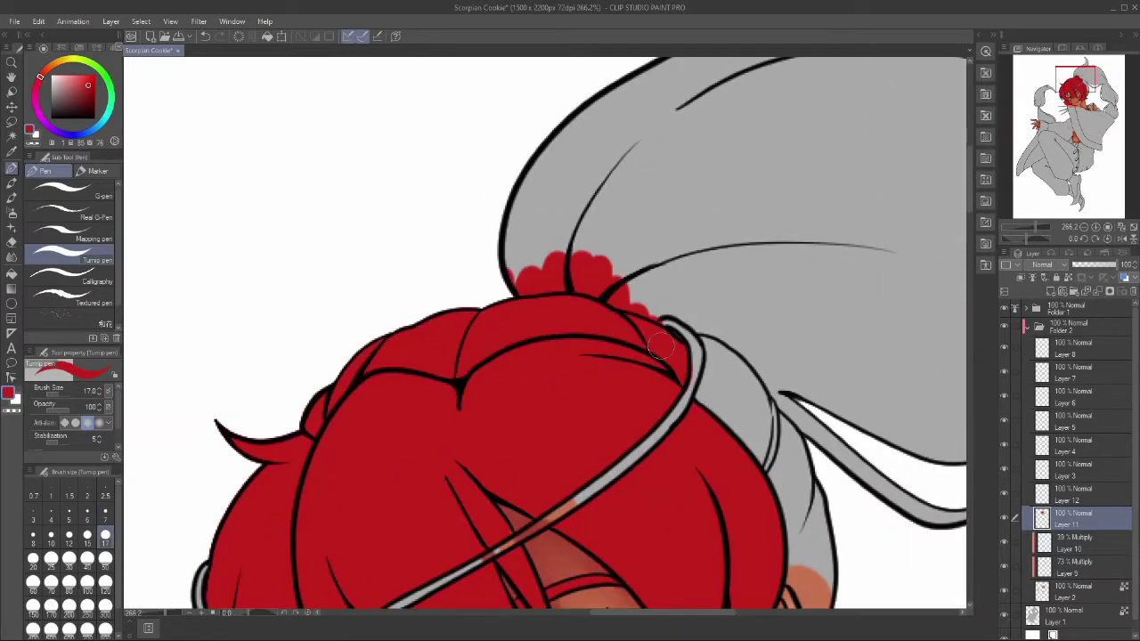
Step: Clean up stray red near the headband and paint the hair behind the headband and ear red with the Turnip pen at size 17
key("e")
left_click_drag(260, 249, 12, 165)
key("p")
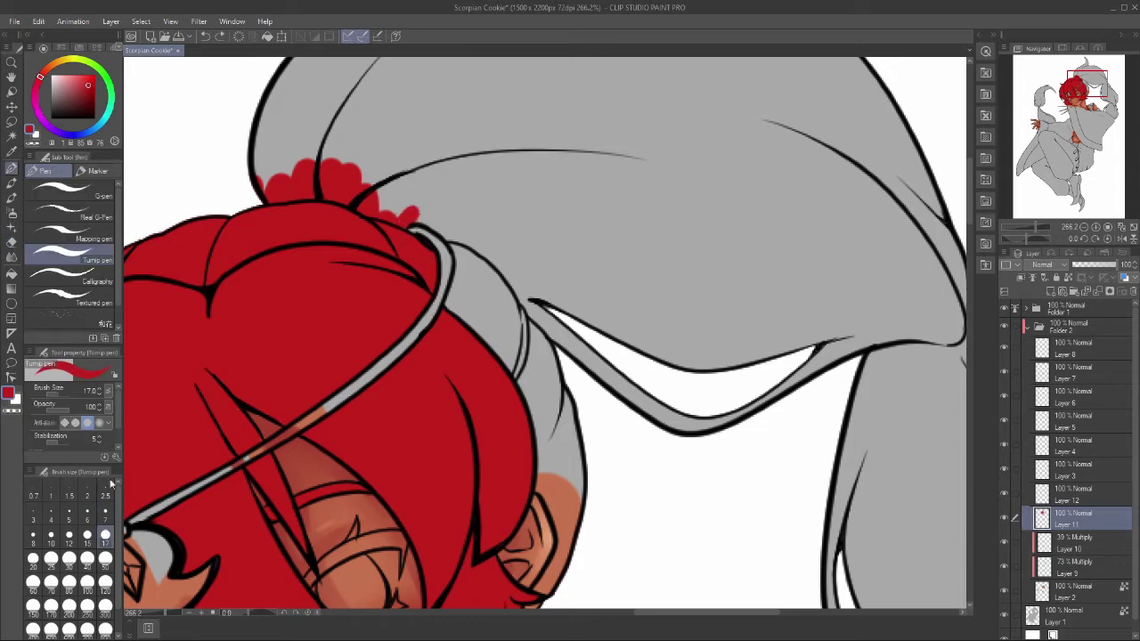
mouse_move(447, 224)
left_mouse_down()
mouse_move(495, 299)
mouse_move(550, 469)
mouse_move(562, 590)
left_mouse_up()
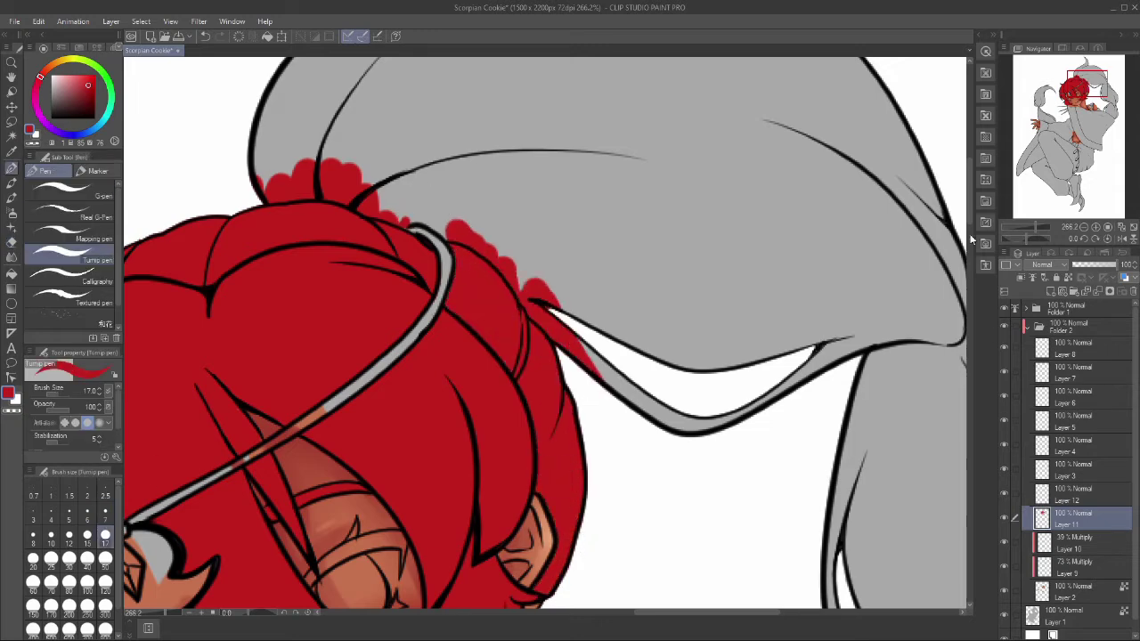
Step: Fill the ponytail and its hanging bubble-braid sections with red
scroll(649, 255, "down", 2)
key("g")
left_click(704, 442)
scroll(704, 442, "down", 3)
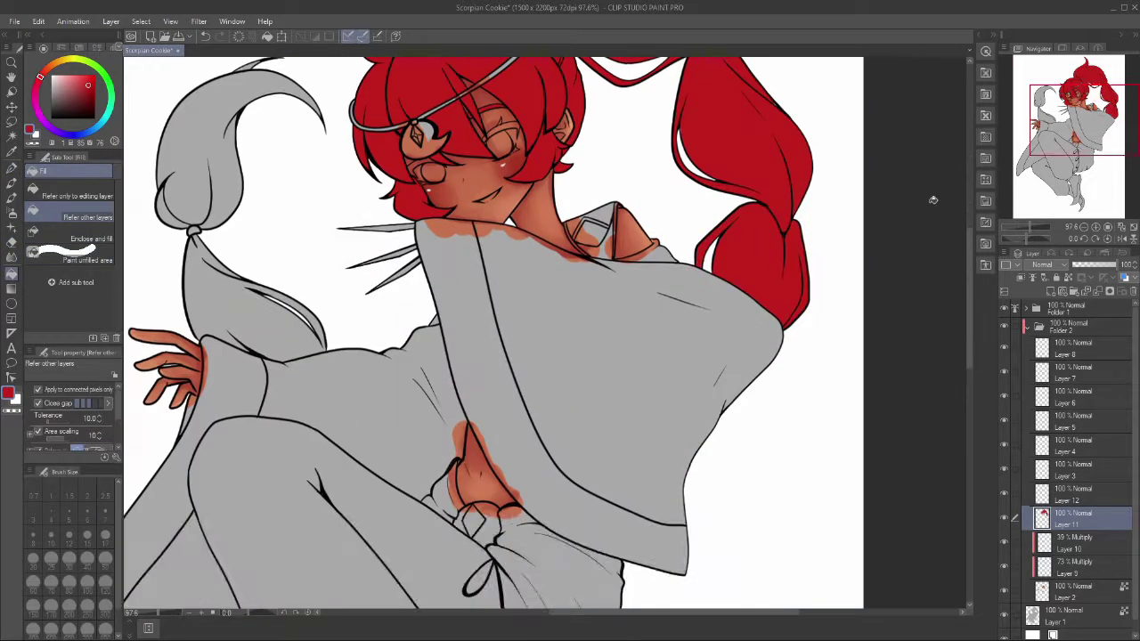
Step: Fill the sections of the separate tied hair tail above the raised hand with red
scroll(183, 220, "up", 3)
left_click(214, 267)
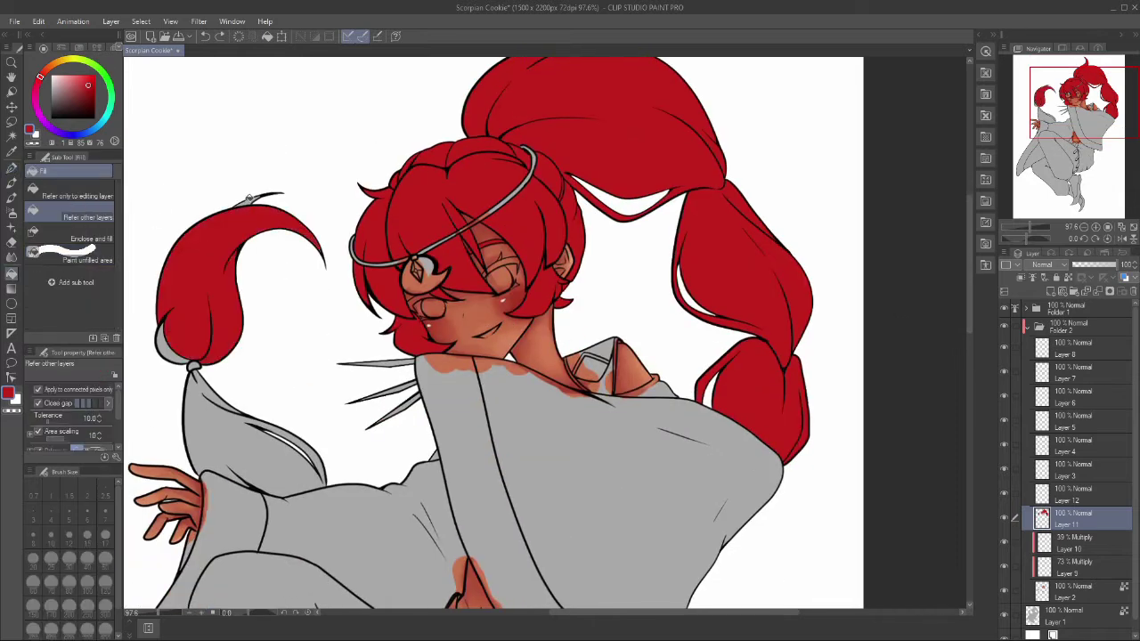
left_click(249, 427)
key("p")
left_click(105, 496)
scroll(776, 425, "up", 5)
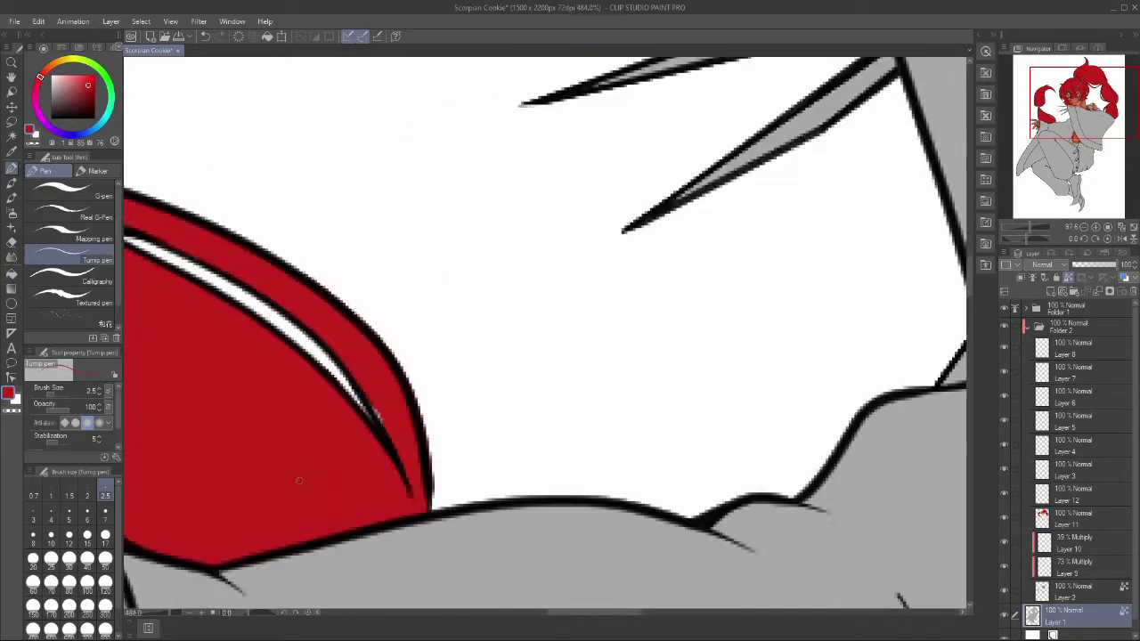
scroll(718, 290, "down", 6)
scroll(718, 290, "up", 5)
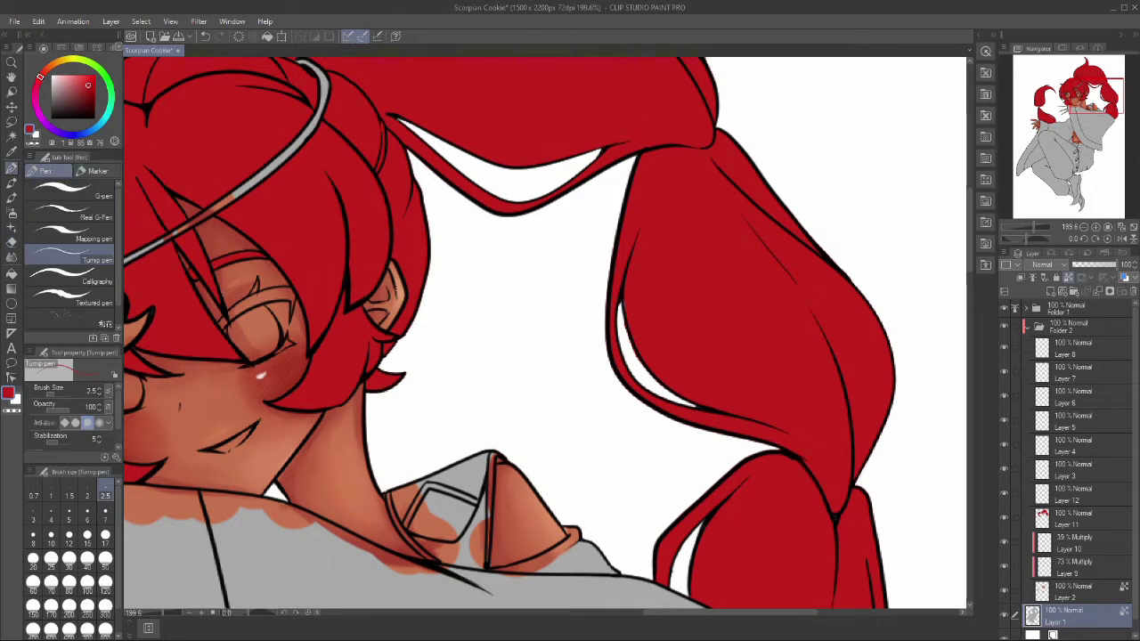
scroll(512, 338, "down", 3)
Step: Lock Layer 11's transparent pixels and shade the fringe around the forehead jewel in dark crimson with the watercolor brush at size 15
left_click(1073, 518)
key("p")
left_click(87, 535)
scroll(292, 331, "up", 5)
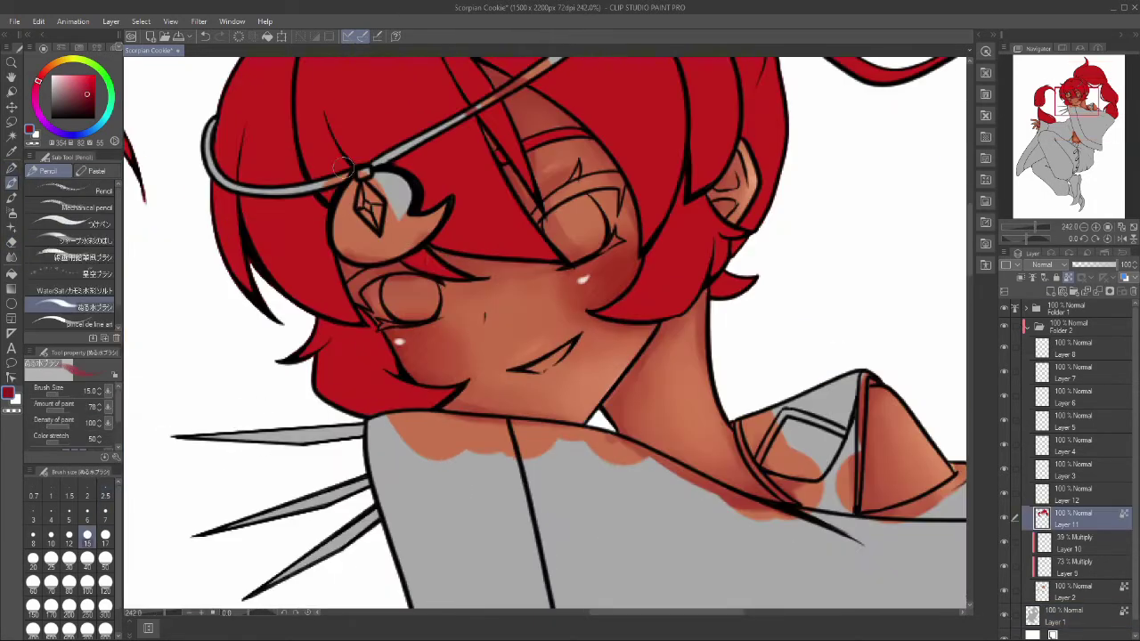
key("ctrl+z")
scroll(401, 267, "up", 2)
mouse_move(445, 338)
left_mouse_down()
mouse_move(556, 357)
mouse_move(544, 268)
mouse_move(474, 145)
left_mouse_up()
Step: Shade the side hair behind the jewelled side of the face and the lower lock beneath it in dark crimson
left_click_drag(259, 320, 365, 422)
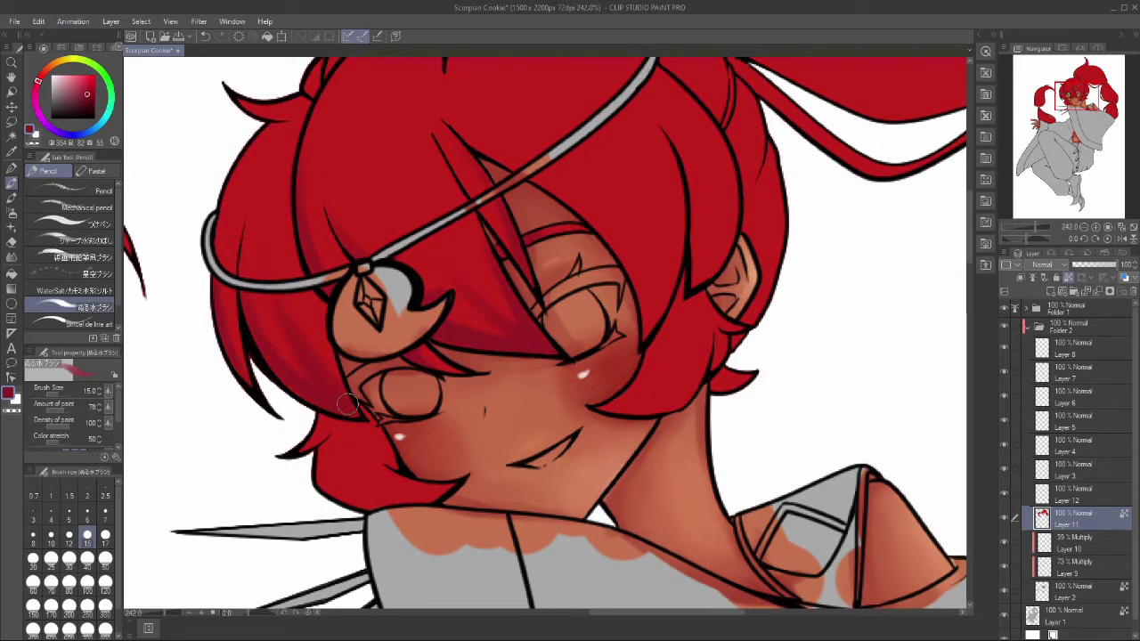
key("ctrl+z")
mouse_move(254, 303)
left_mouse_down()
mouse_move(293, 306)
mouse_move(327, 405)
left_mouse_up()
left_click_drag(291, 129, 233, 328)
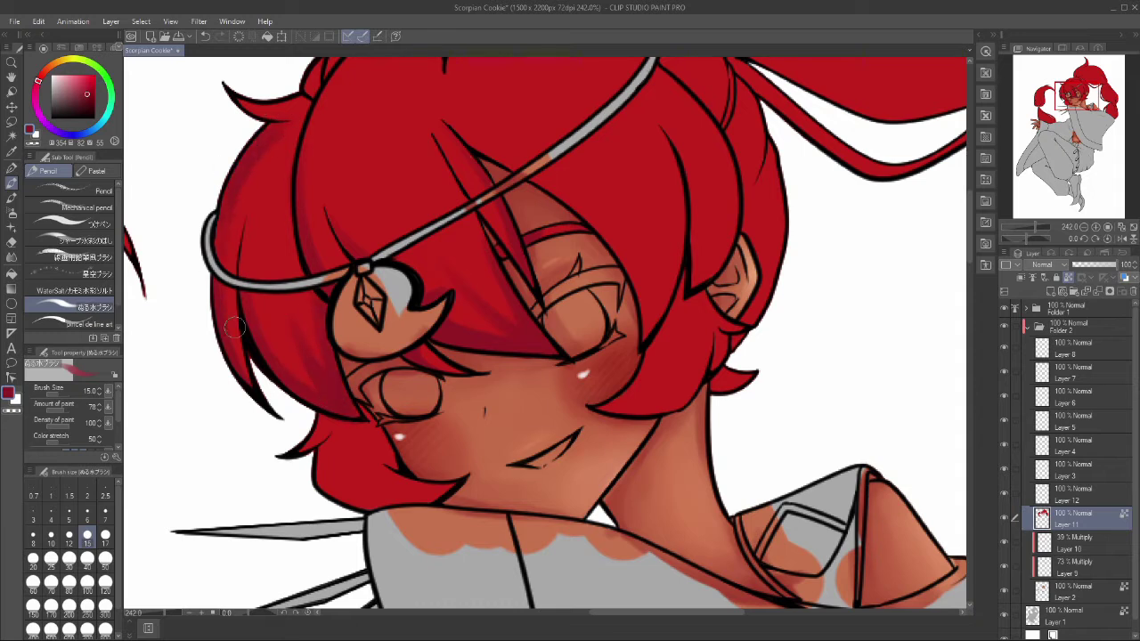
mouse_move(304, 104)
left_mouse_down()
mouse_move(283, 233)
mouse_move(268, 253)
left_mouse_up()
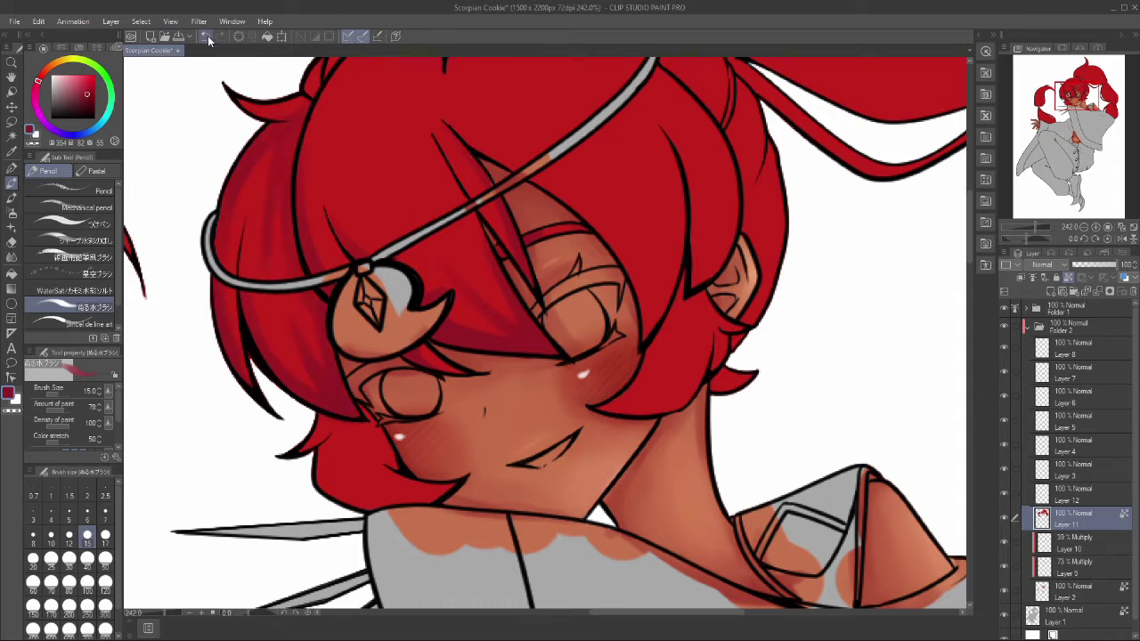
mouse_move(348, 417)
left_mouse_down()
mouse_move(360, 463)
mouse_move(346, 433)
left_mouse_up()
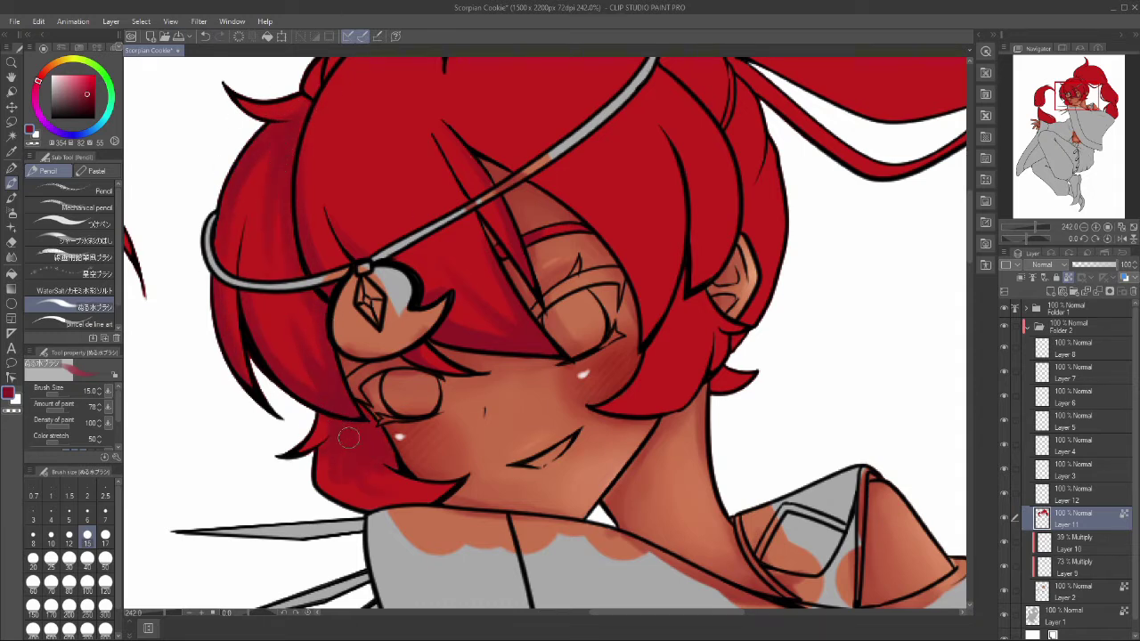
Step: Shade the hair lock between the cheek and the ear in dark crimson at size 15
left_click_drag(683, 282, 655, 379)
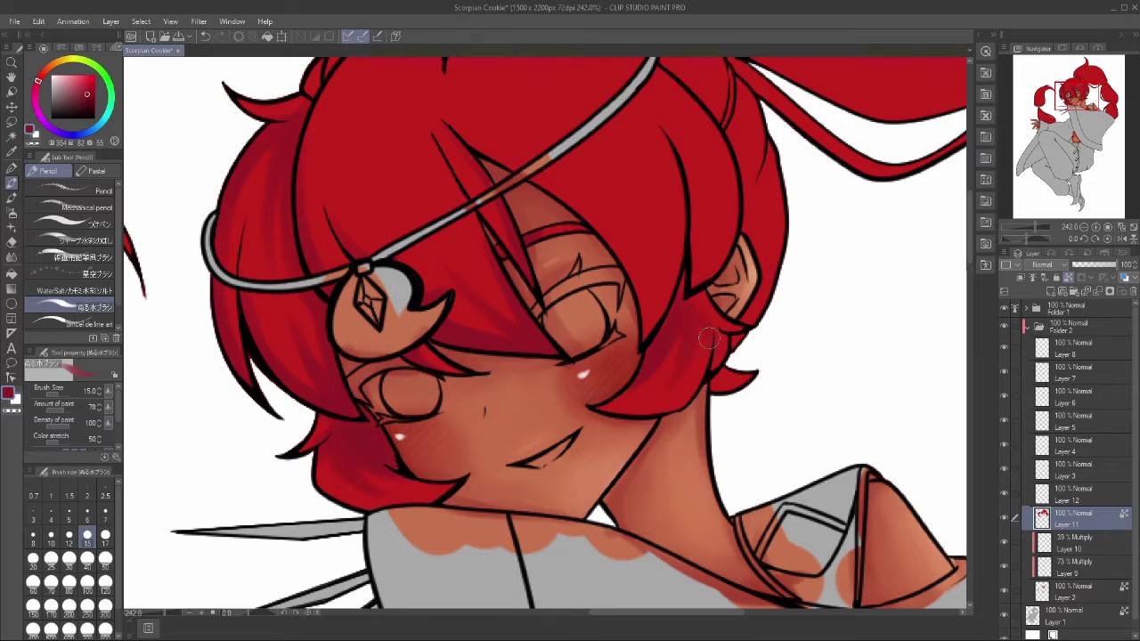
mouse_move(726, 343)
left_mouse_down()
mouse_move(747, 315)
mouse_move(700, 296)
left_mouse_up()
scroll(406, 311, "up", 3)
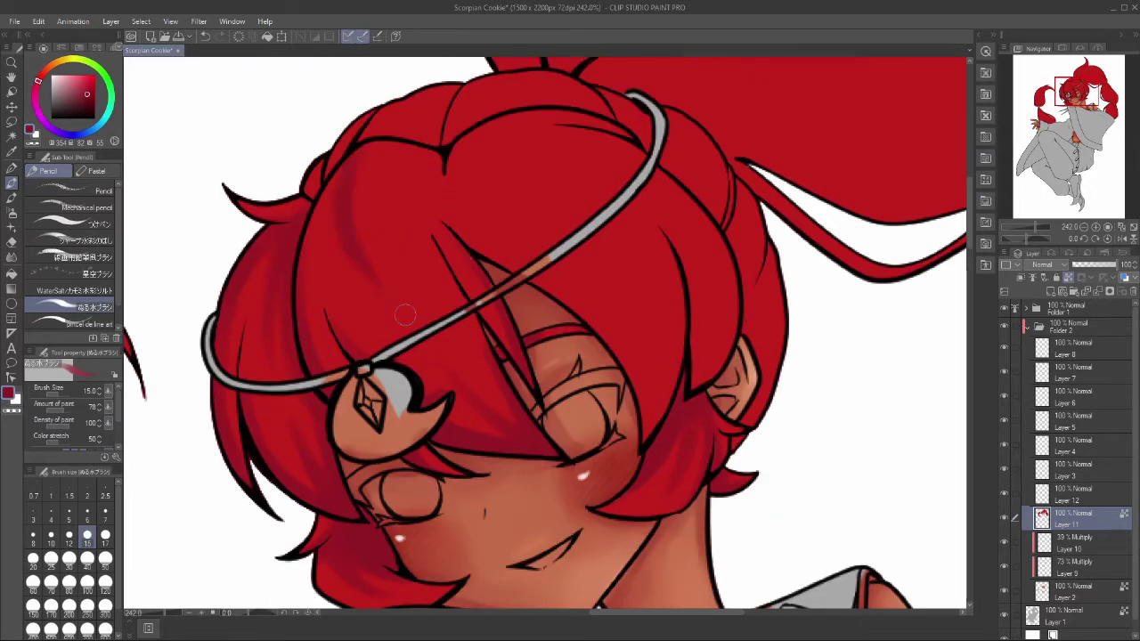
Step: Paint dark crimson shadows along the central fringe strands and its parting above the headband
mouse_move(350, 260)
left_mouse_down()
mouse_move(340, 182)
mouse_move(446, 163)
left_mouse_up()
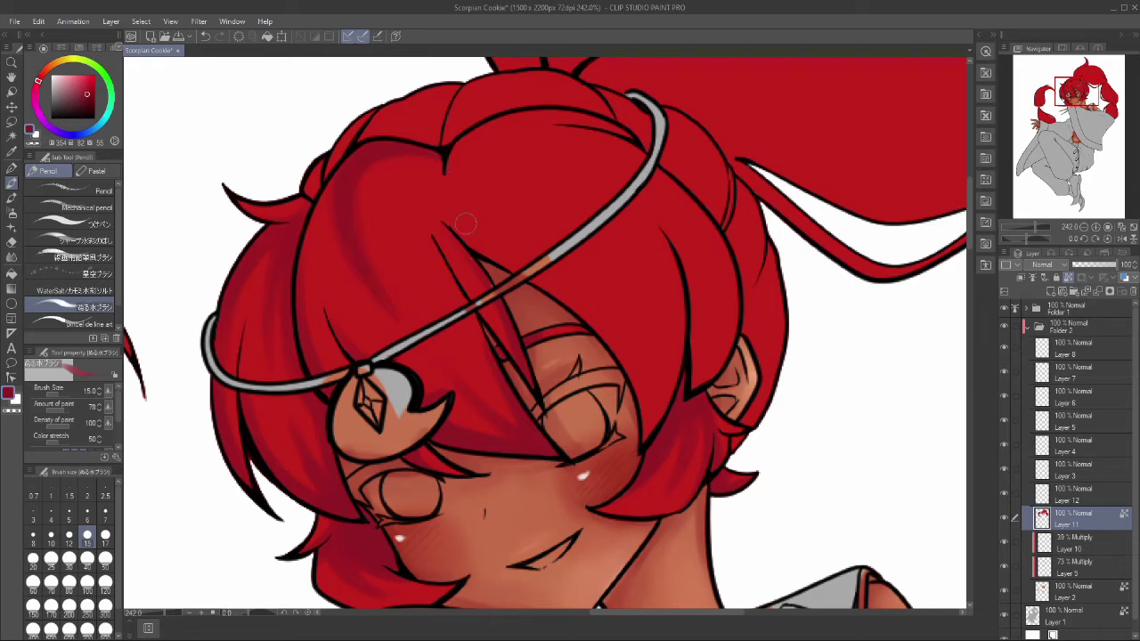
left_click_drag(602, 333, 450, 228)
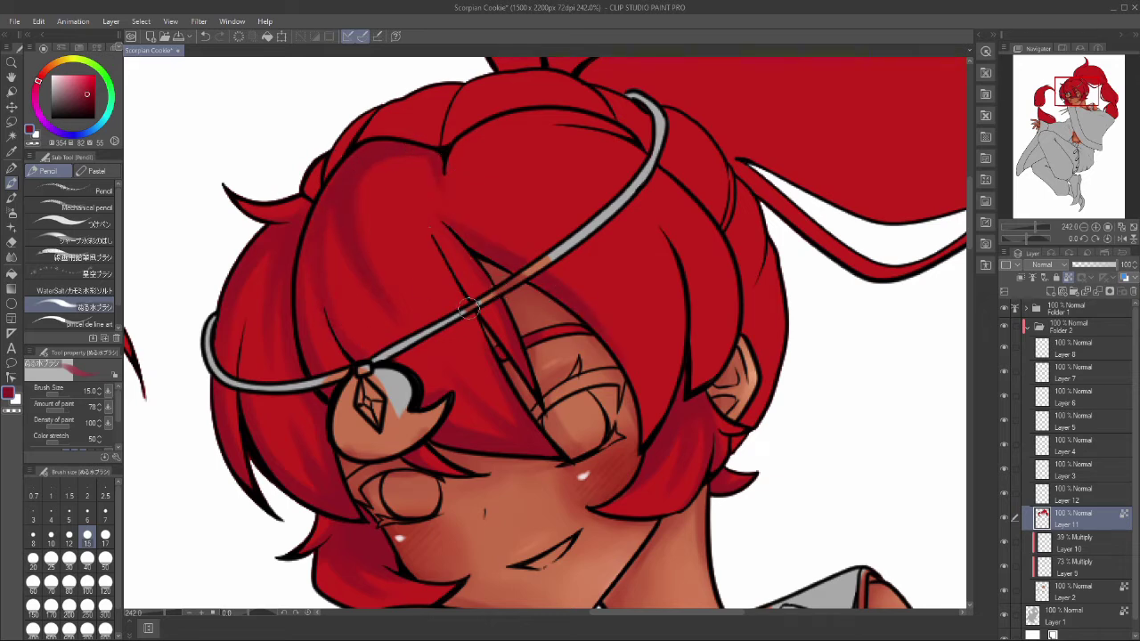
left_click_drag(366, 174, 357, 193)
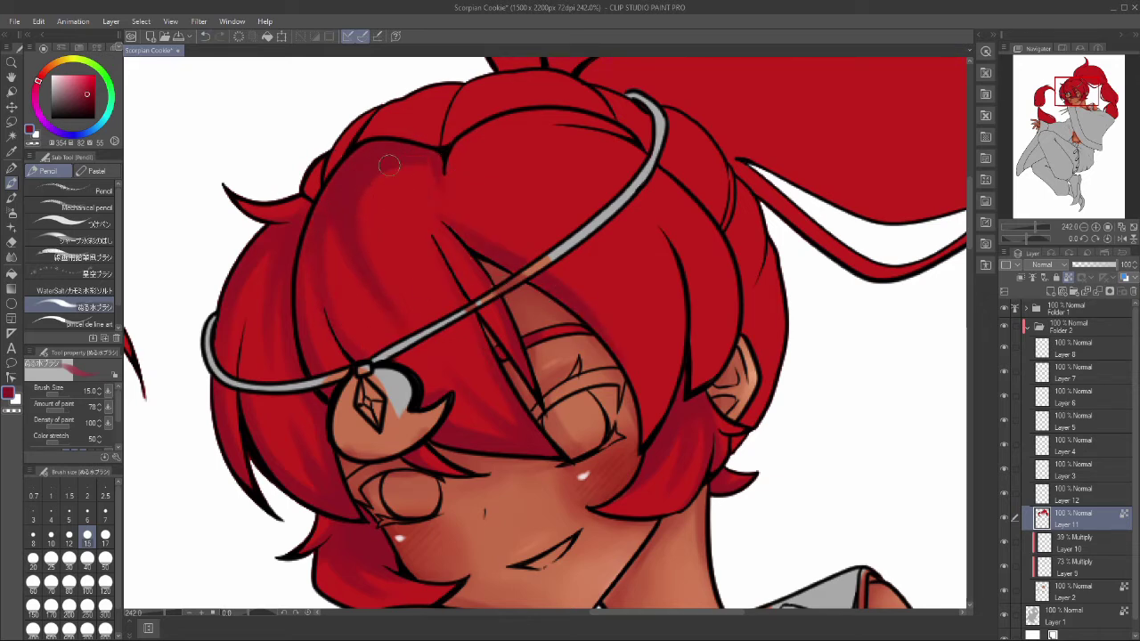
Step: Refine the fringe strand shadows at brush size 10 and shade the other fringe section and the crown at size 15
key("bracketleft")
key("bracketleft")
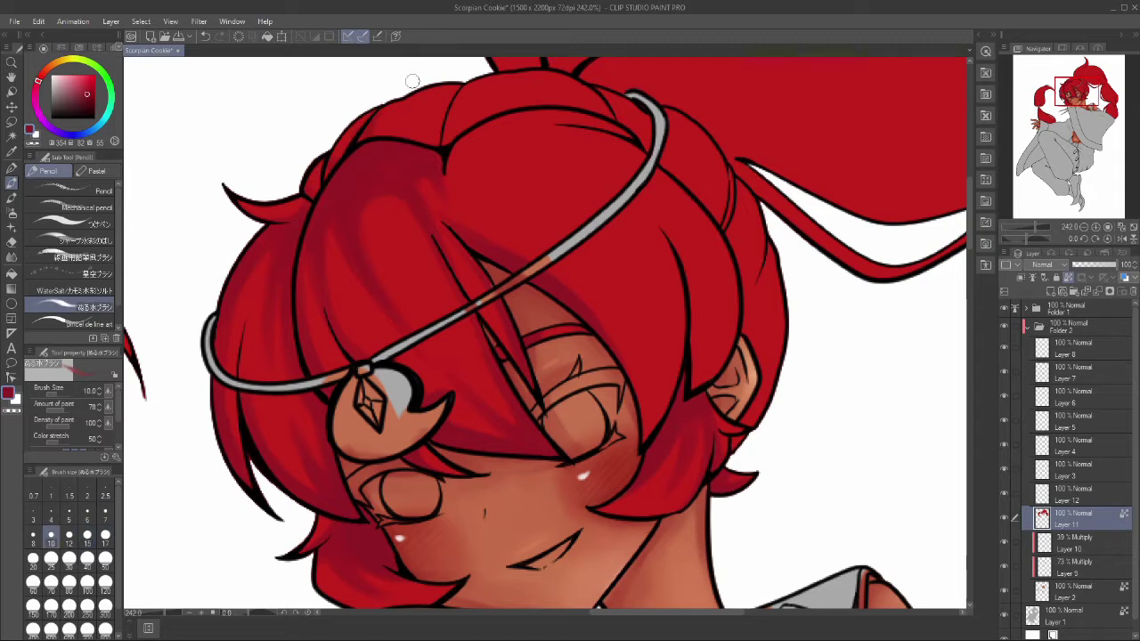
key("bracketright")
key("bracketright")
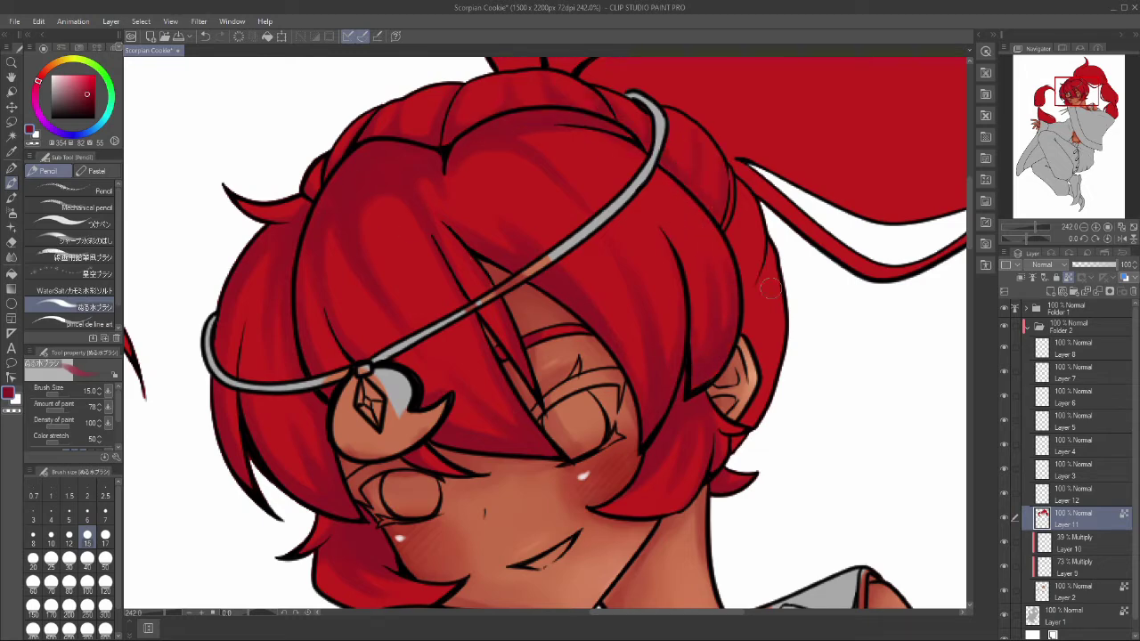
Step: Shade the tied hair tail's lower section on Layer 11 with dark crimson strands at brush size 12
scroll(753, 267, "down", 5)
scroll(418, 409, "up", 4)
left_click(1073, 614)
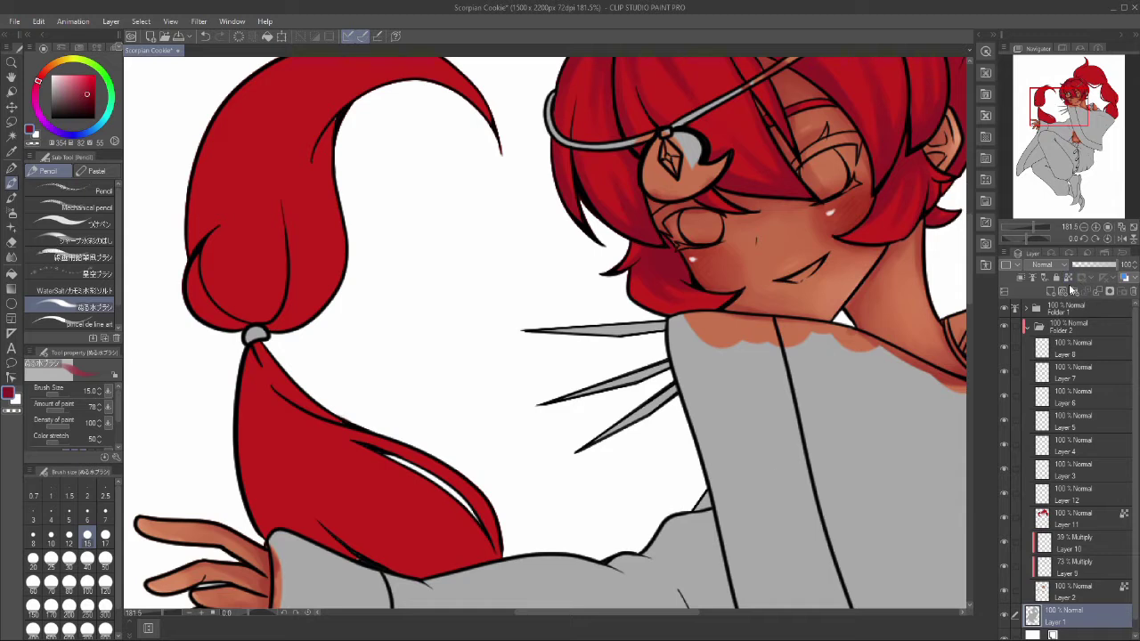
left_click(267, 367, "ctrl+shift")
left_click(69, 537)
left_click(392, 532, "ctrl+shift")
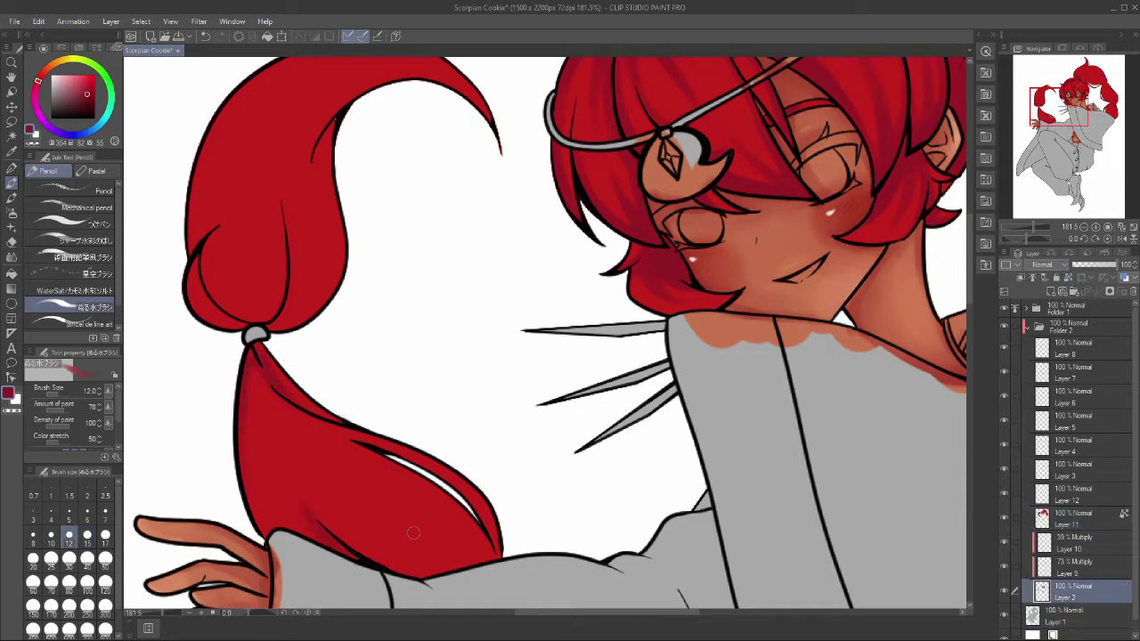
left_click(289, 459, "ctrl+shift")
left_click_drag(401, 454, 463, 506)
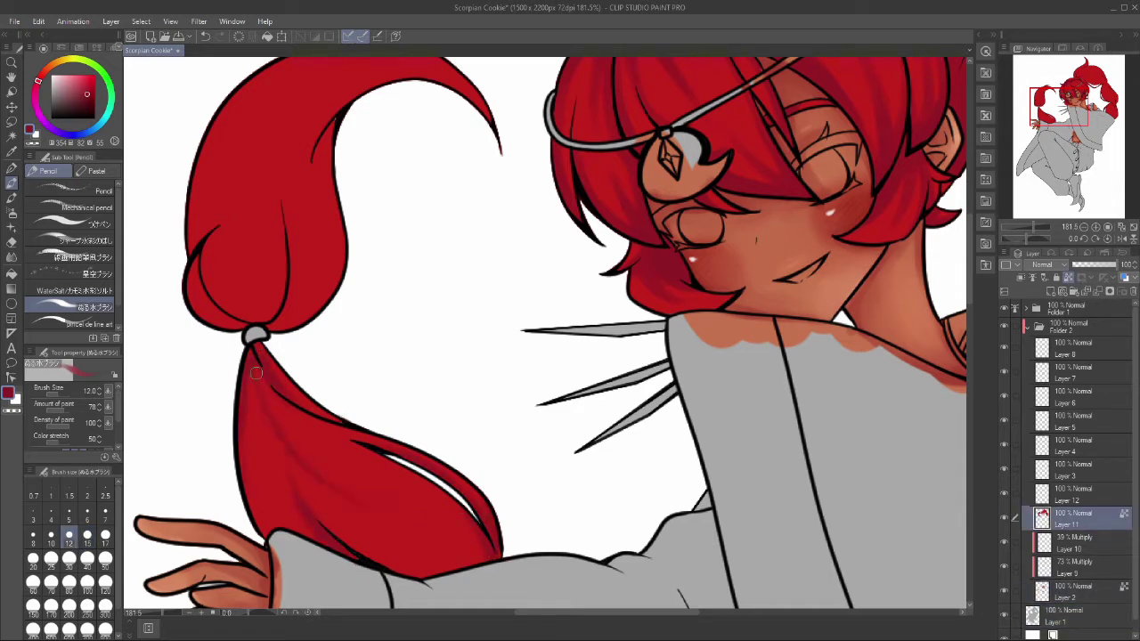
left_click_drag(255, 372, 329, 472)
left_click_drag(246, 501, 269, 535)
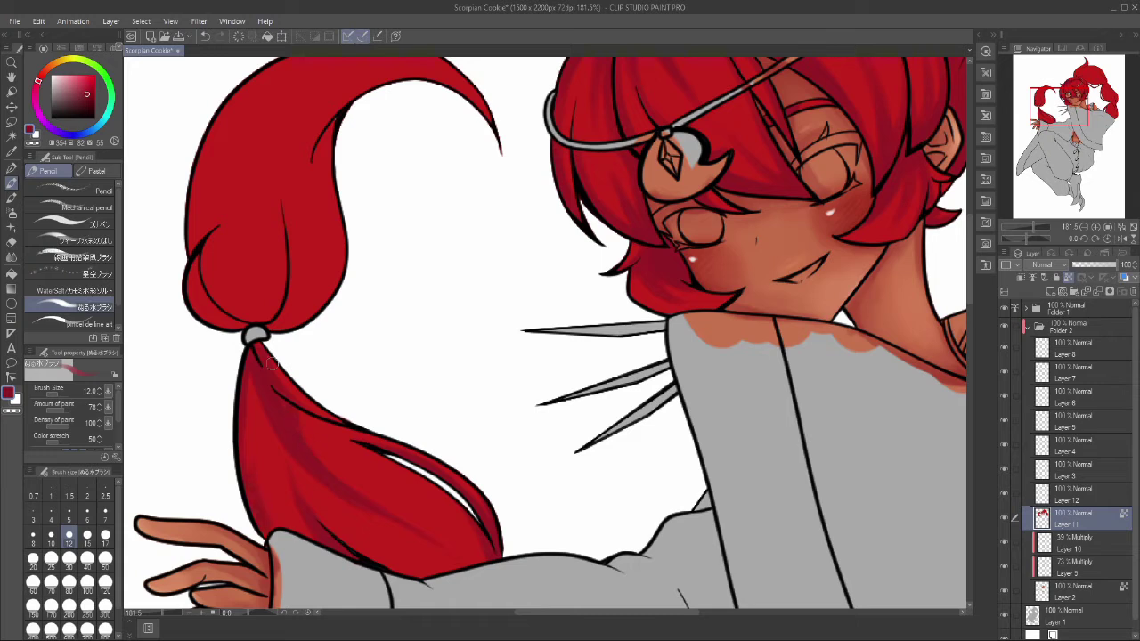
left_click_drag(372, 457, 479, 554)
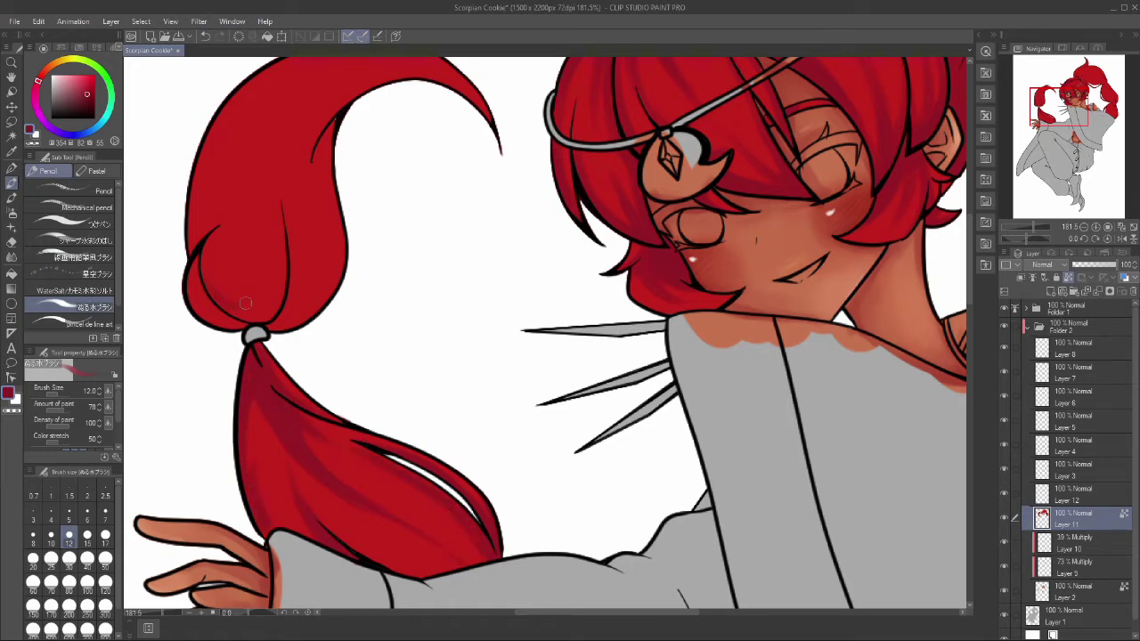
Step: Shade the detached hair tail's upper bulb and curled tip on Layer 11 with dark crimson strands at brush size 12
mouse_move(245, 304)
left_mouse_down()
mouse_move(282, 257)
mouse_move(236, 252)
mouse_move(238, 298)
mouse_move(238, 217)
left_mouse_up()
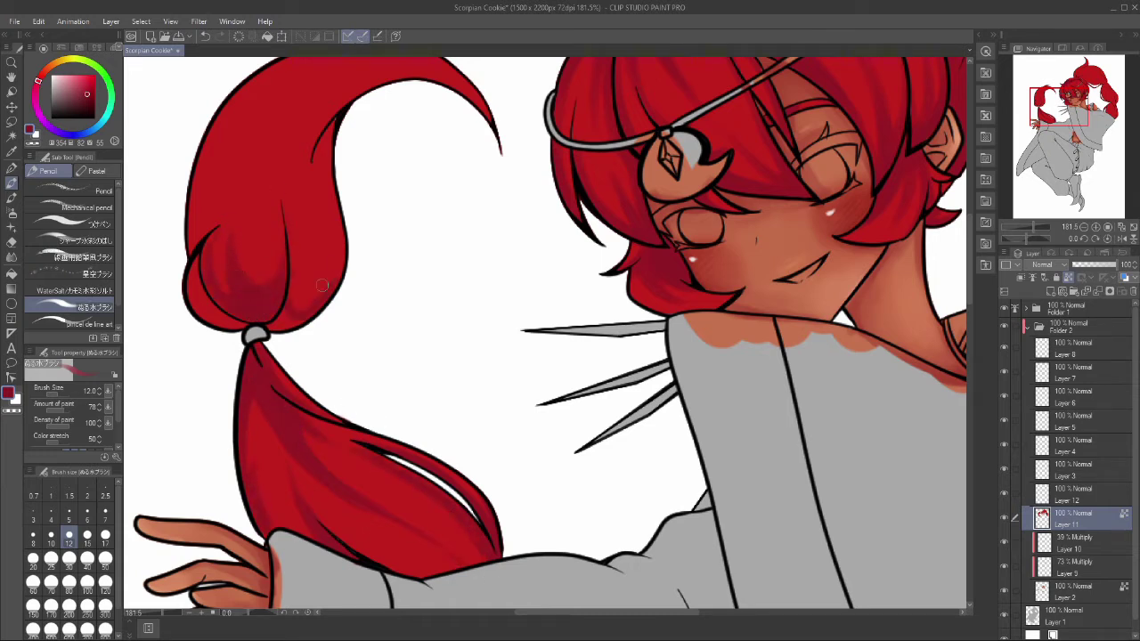
left_click(1073, 590)
left_click(1012, 621)
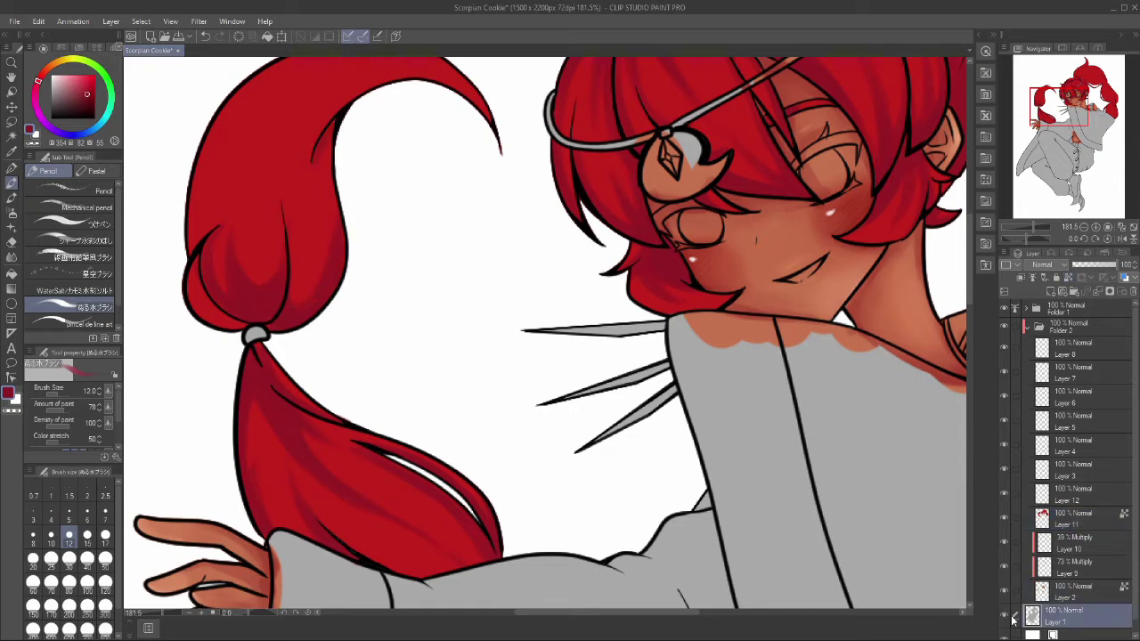
left_click(416, 437, "ctrl+shift")
scroll(232, 327, "up", 3)
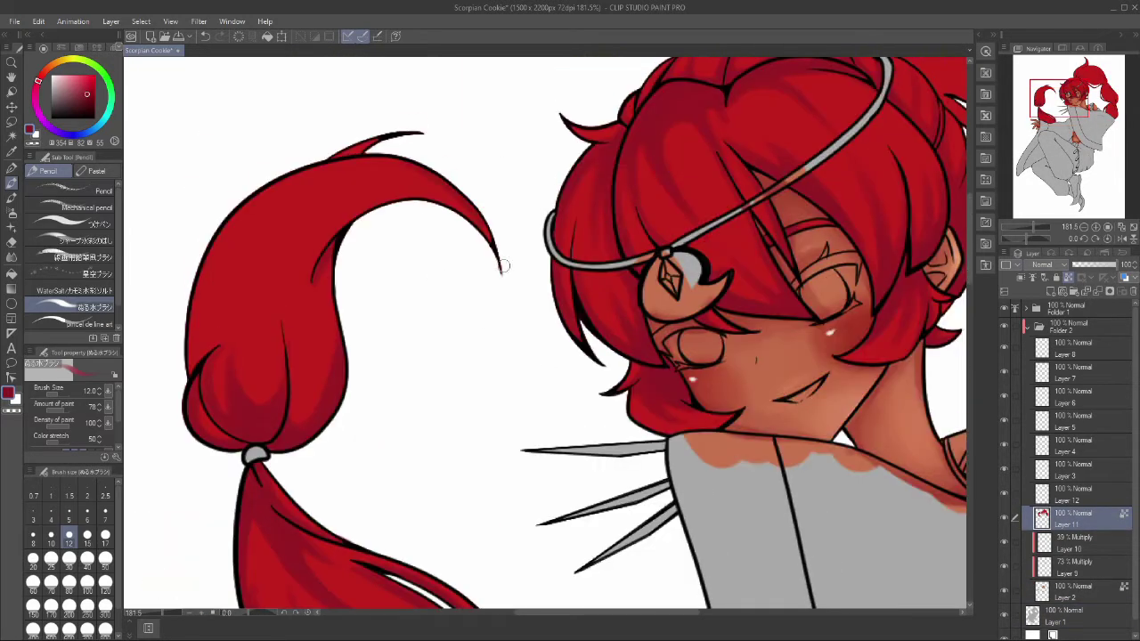
left_click_drag(442, 190, 385, 189)
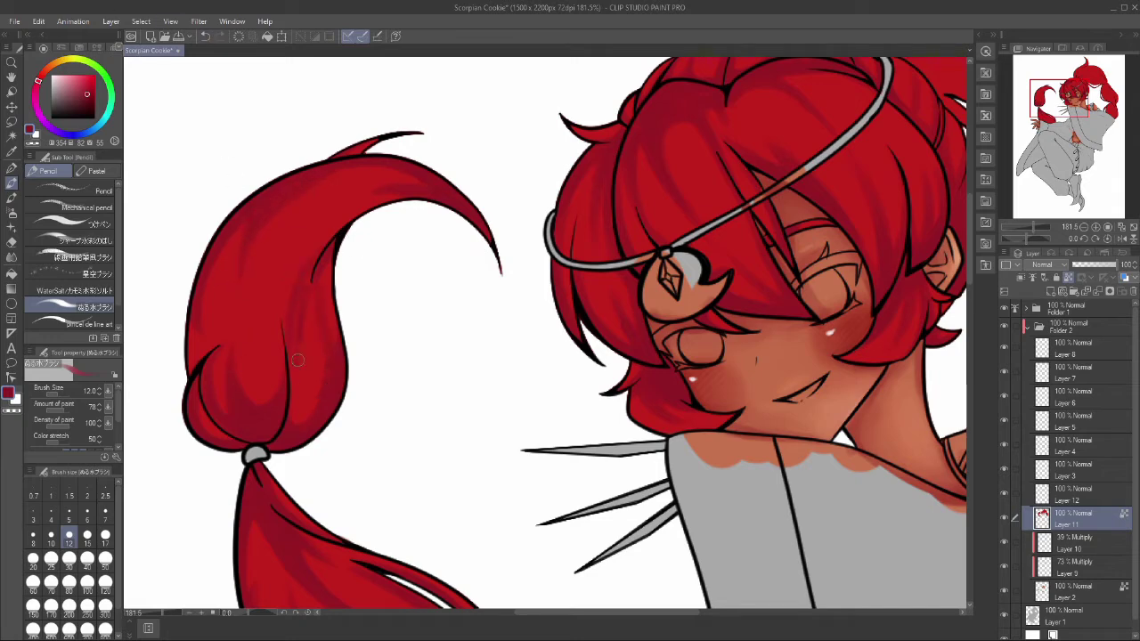
Step: Paint dark crimson strand shadows across the ponytail's large top section, along its inner lines, outer curve and lower edge
scroll(366, 191, "down", 2)
left_click_drag(366, 191, 252, 333)
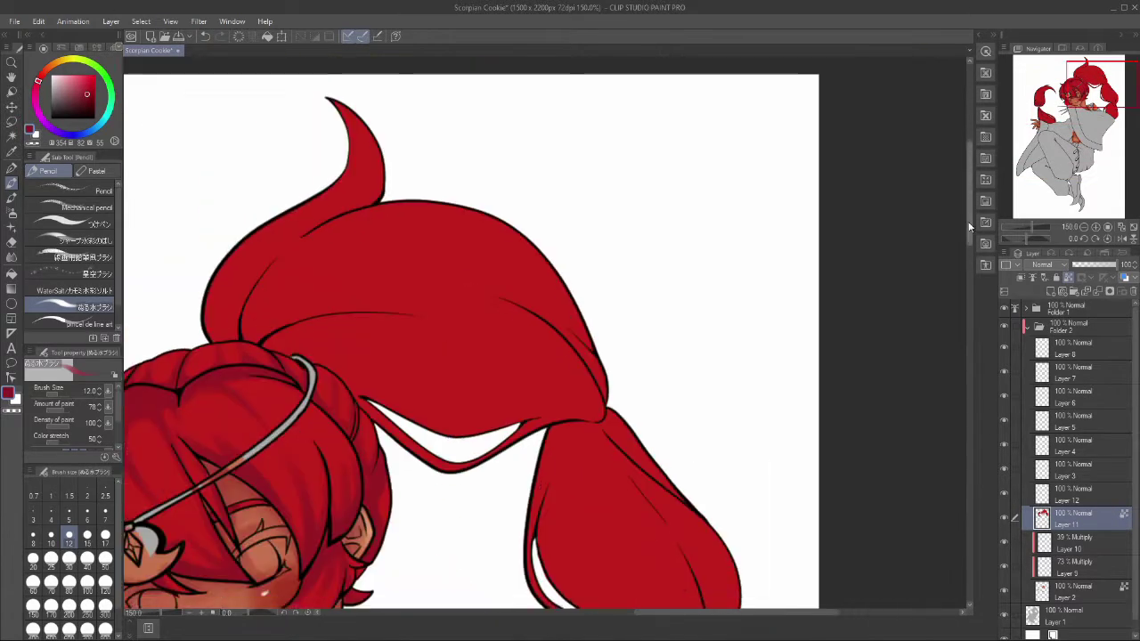
left_click(252, 333, "ctrl+shift")
left_click(252, 332, "ctrl+shift")
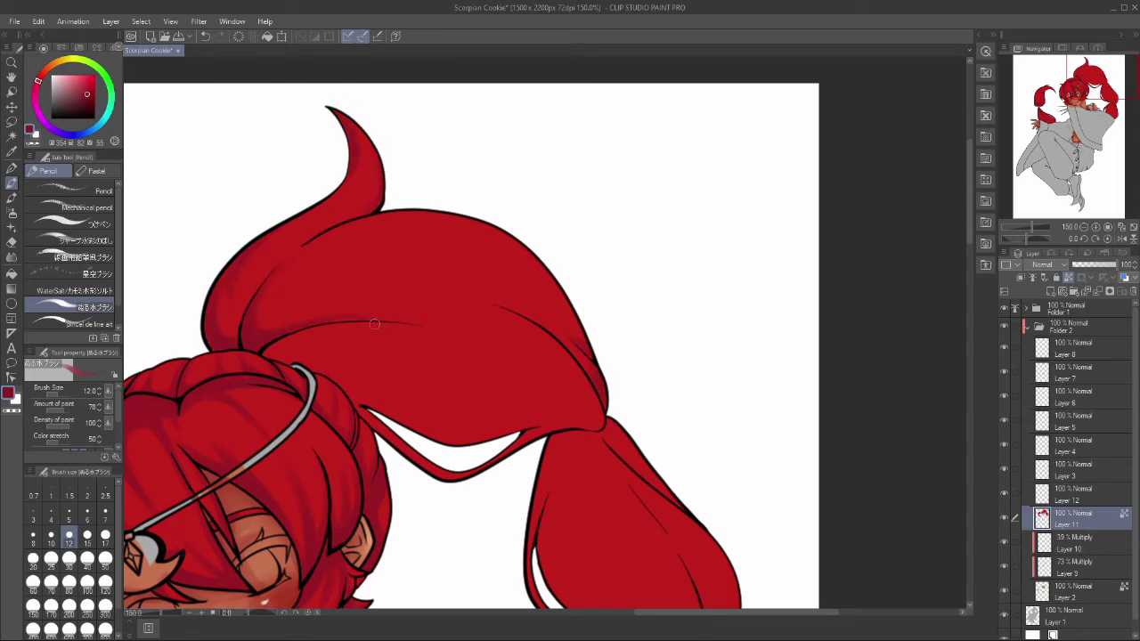
mouse_move(374, 417)
left_mouse_down()
mouse_move(445, 467)
mouse_move(436, 434)
left_mouse_up()
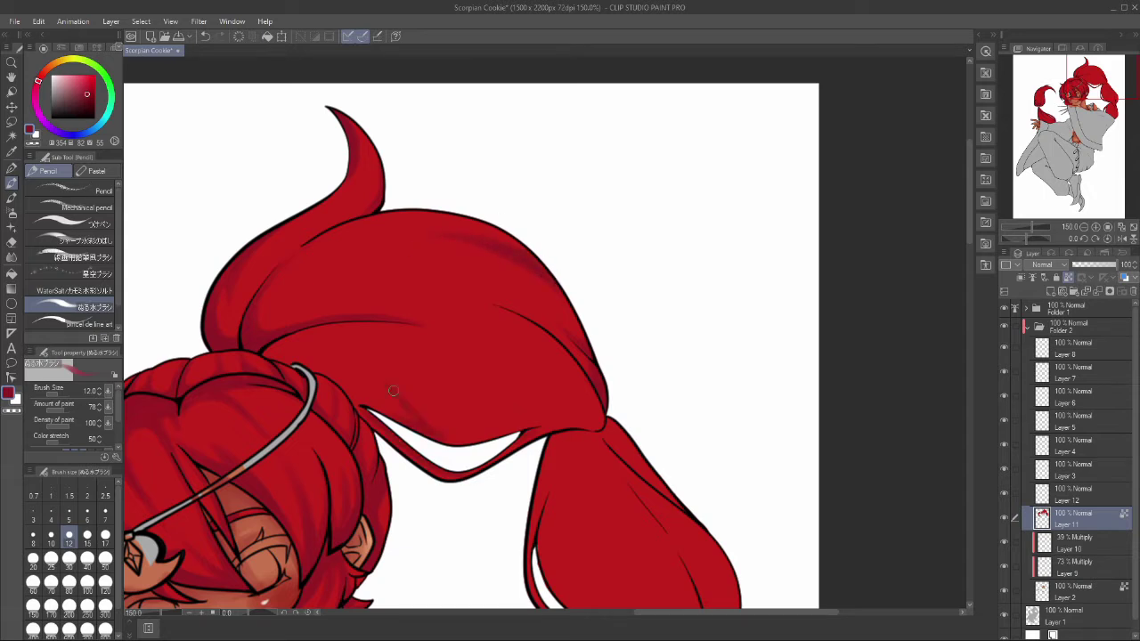
left_click_drag(524, 438, 408, 400)
left_click_drag(267, 351, 343, 388)
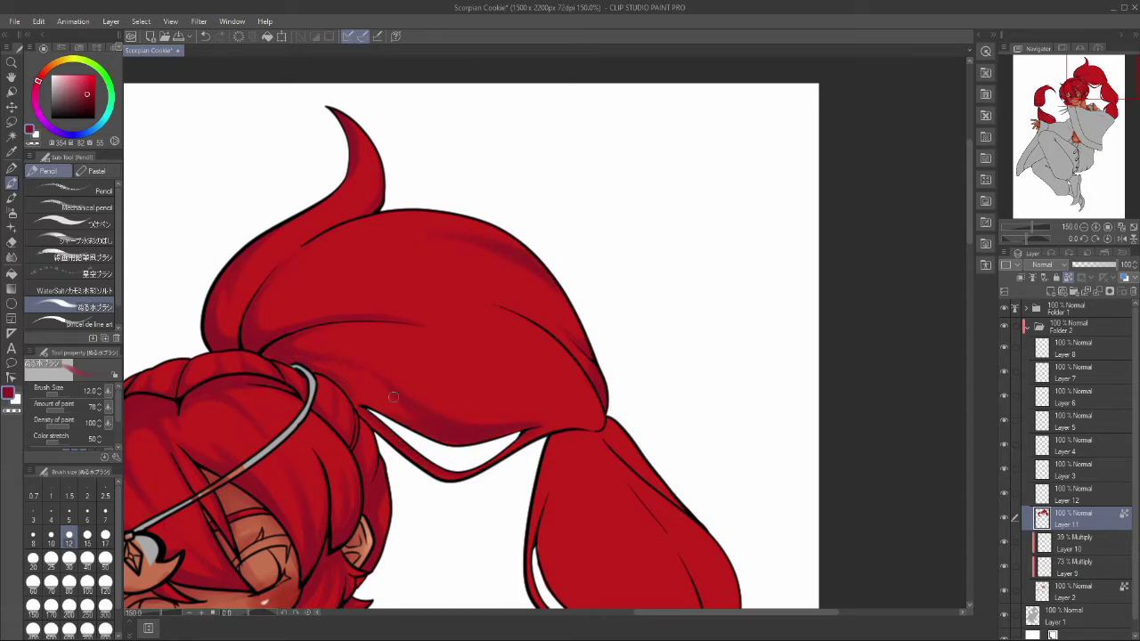
left_click_drag(291, 294, 367, 259)
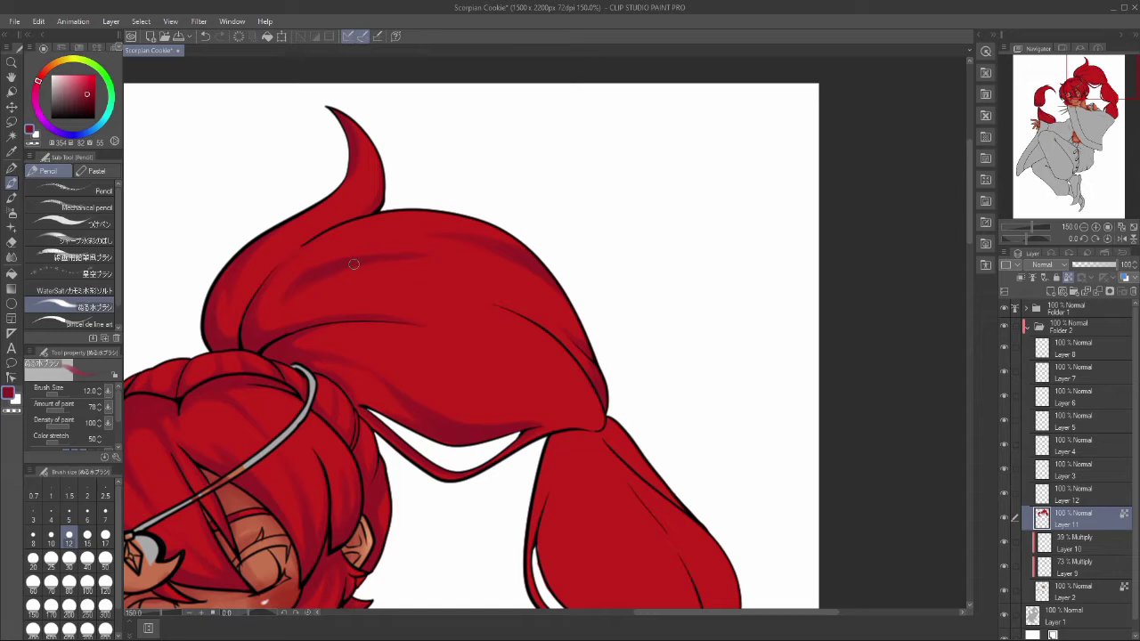
left_click_drag(546, 364, 595, 400)
Step: Shade the edges, strand lines and tie points of the ponytail's middle and lowest sections in dark crimson
scroll(937, 290, "down", 5)
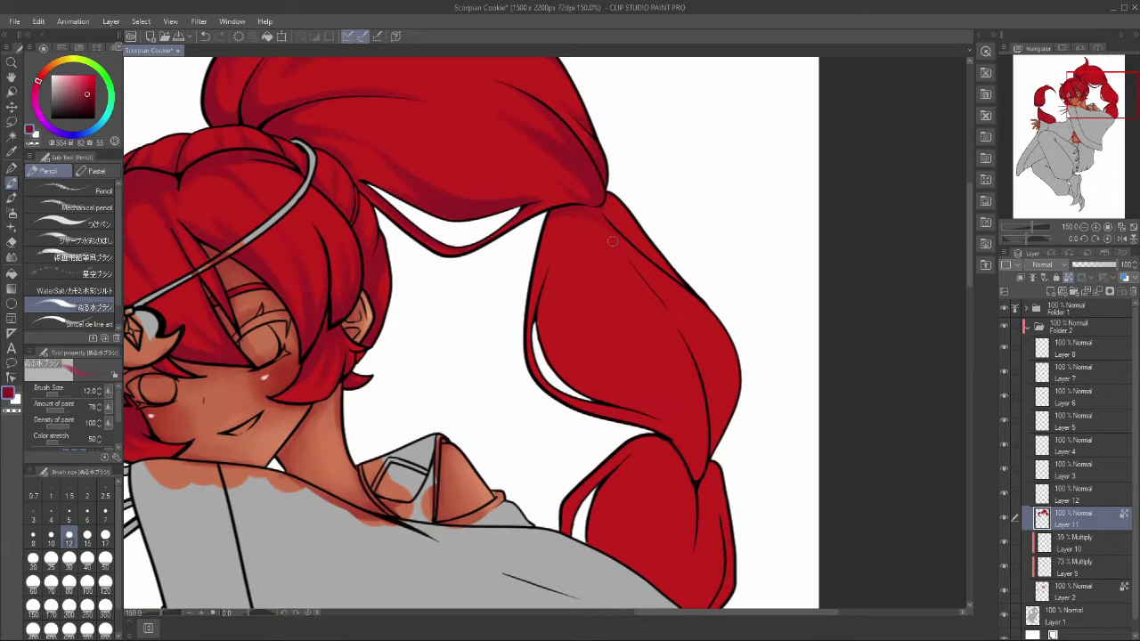
mouse_move(548, 221)
left_mouse_down()
mouse_move(628, 239)
mouse_move(717, 322)
mouse_move(720, 449)
left_mouse_up()
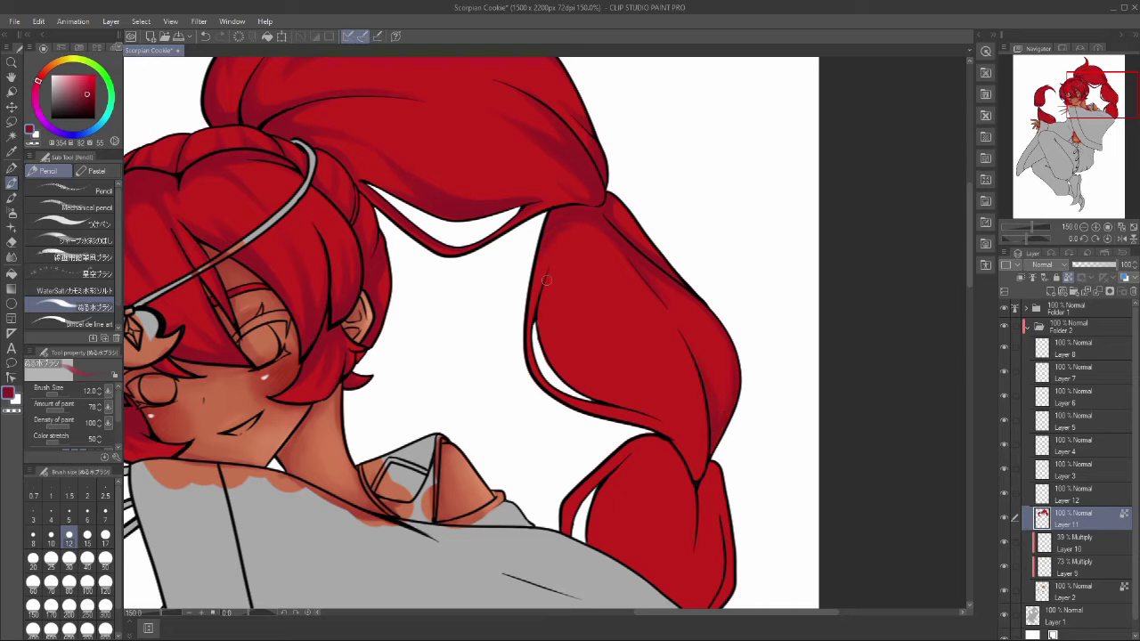
mouse_move(546, 280)
left_mouse_down()
mouse_move(613, 402)
mouse_move(656, 417)
left_mouse_up()
left_click_drag(702, 474, 695, 374)
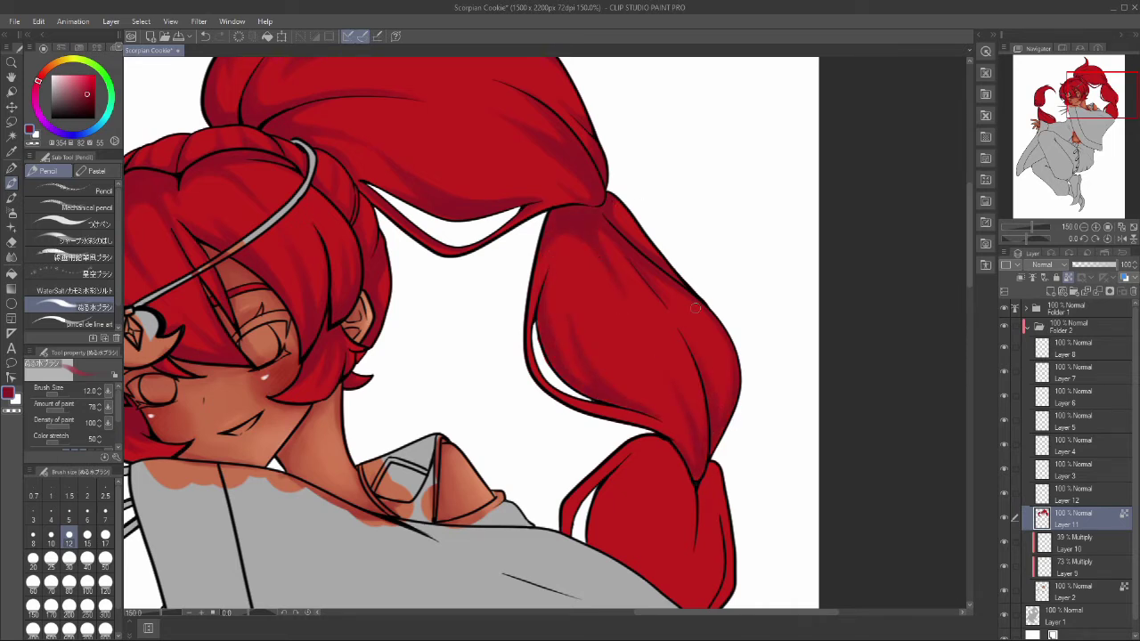
scroll(695, 308, "down", 4)
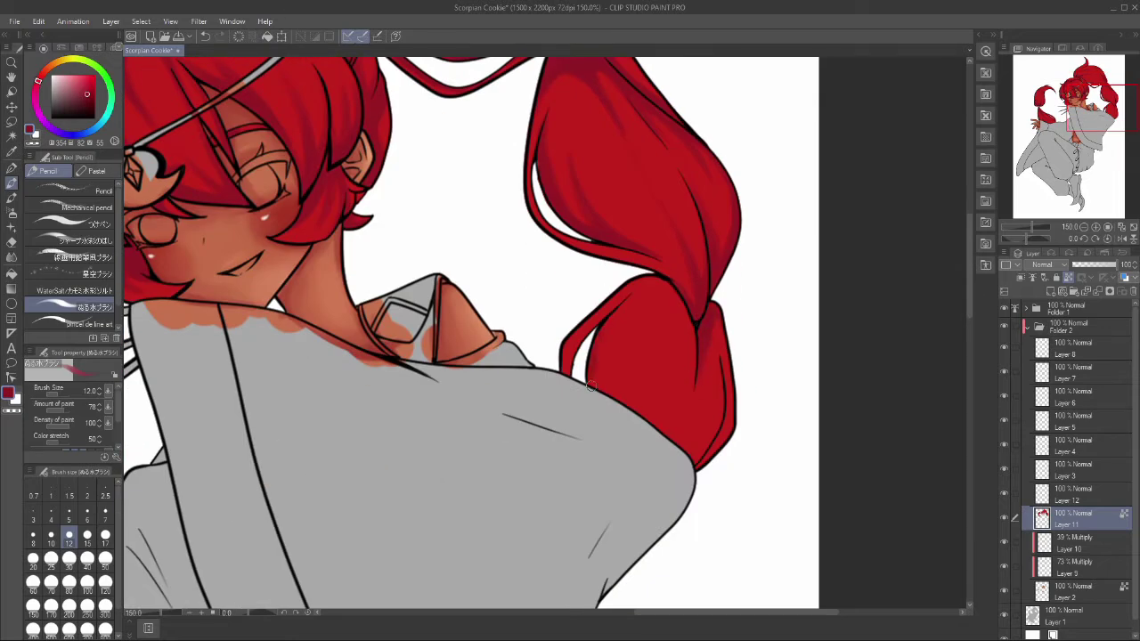
left_click_drag(684, 312, 645, 278)
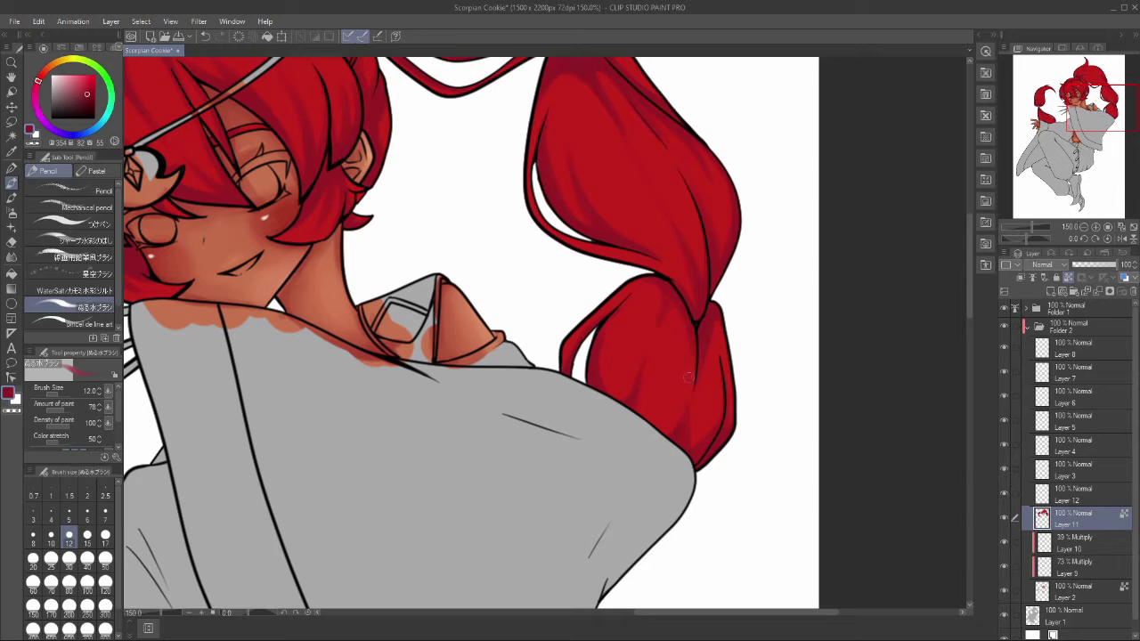
Step: Soften the crimson shadows across the head hair, ponytail and detached tail with the Blend tool at size 20
key("ctrl+0")
scroll(611, 254, "up", 5)
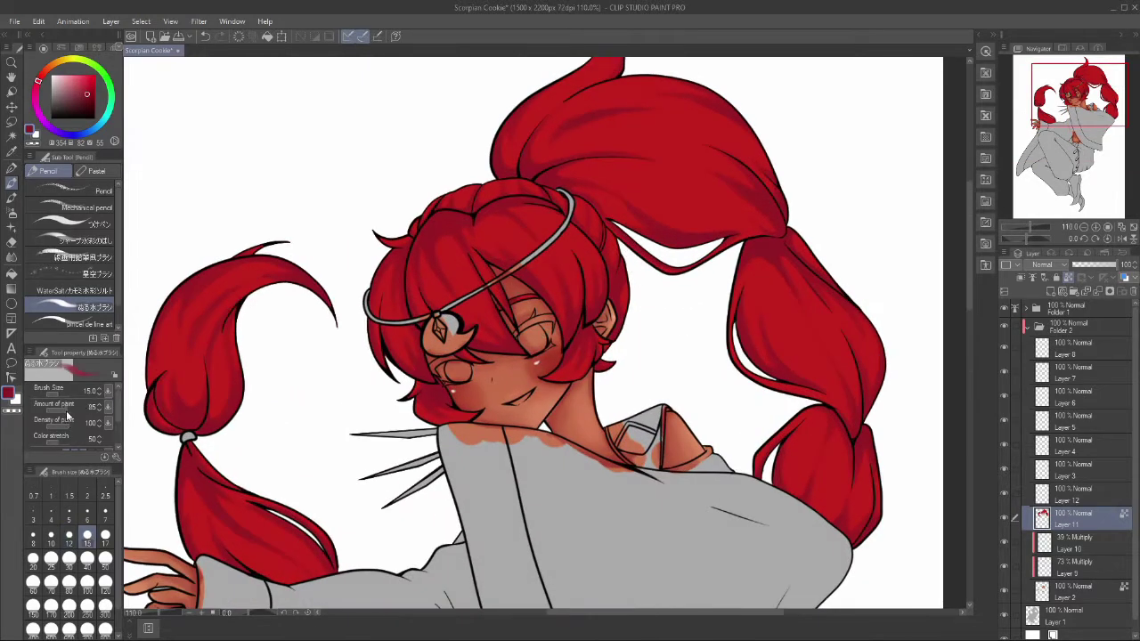
scroll(65, 437, "down", 2)
key("j")
scroll(581, 325, "up", 2)
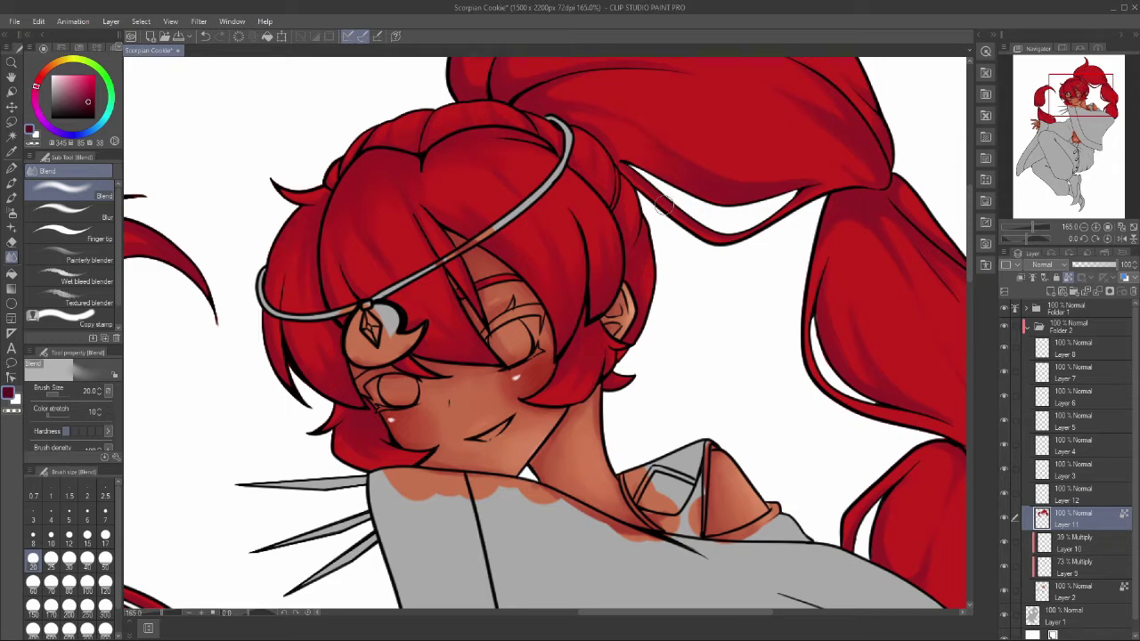
scroll(664, 204, "up", 3)
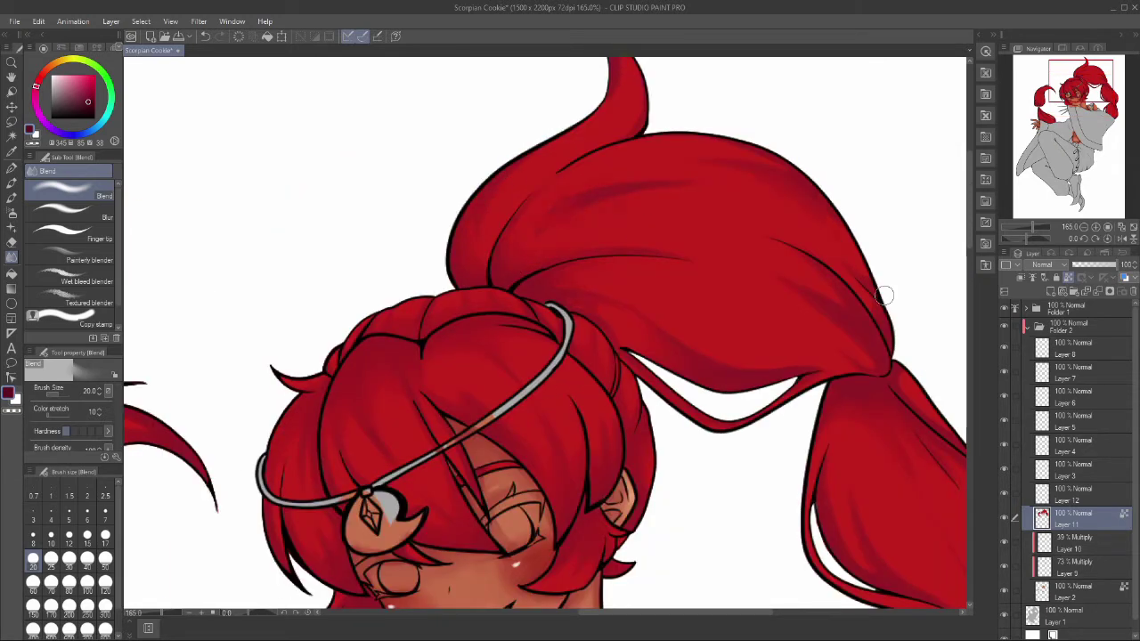
scroll(681, 218, "down", 3)
scroll(641, 223, "right", 4)
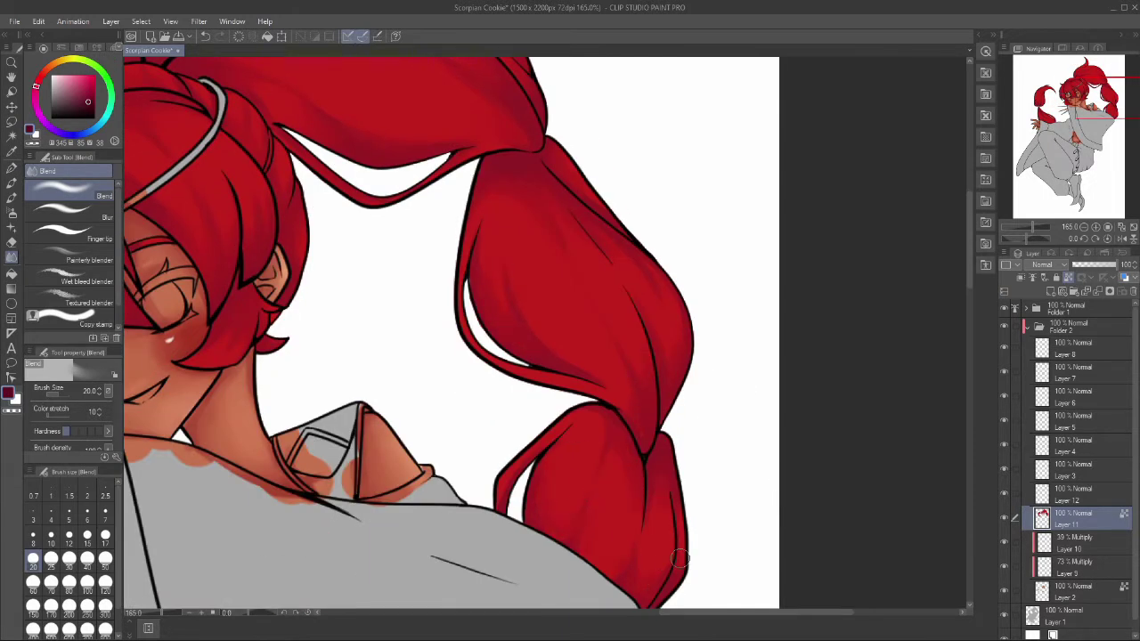
scroll(615, 428, "left", 5)
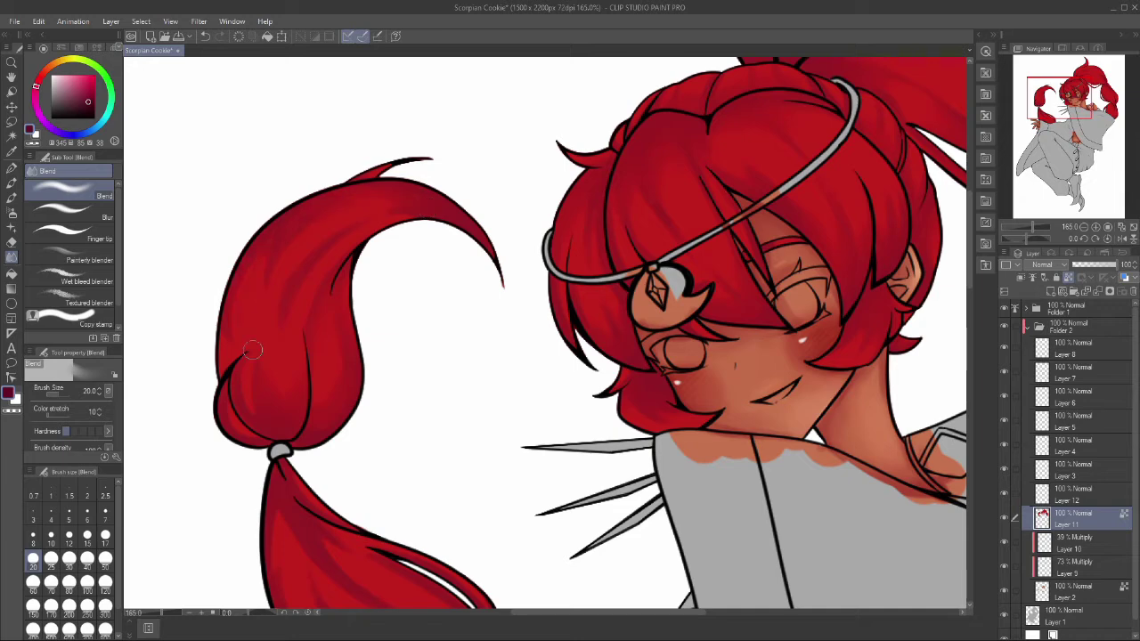
scroll(499, 179, "down", 4)
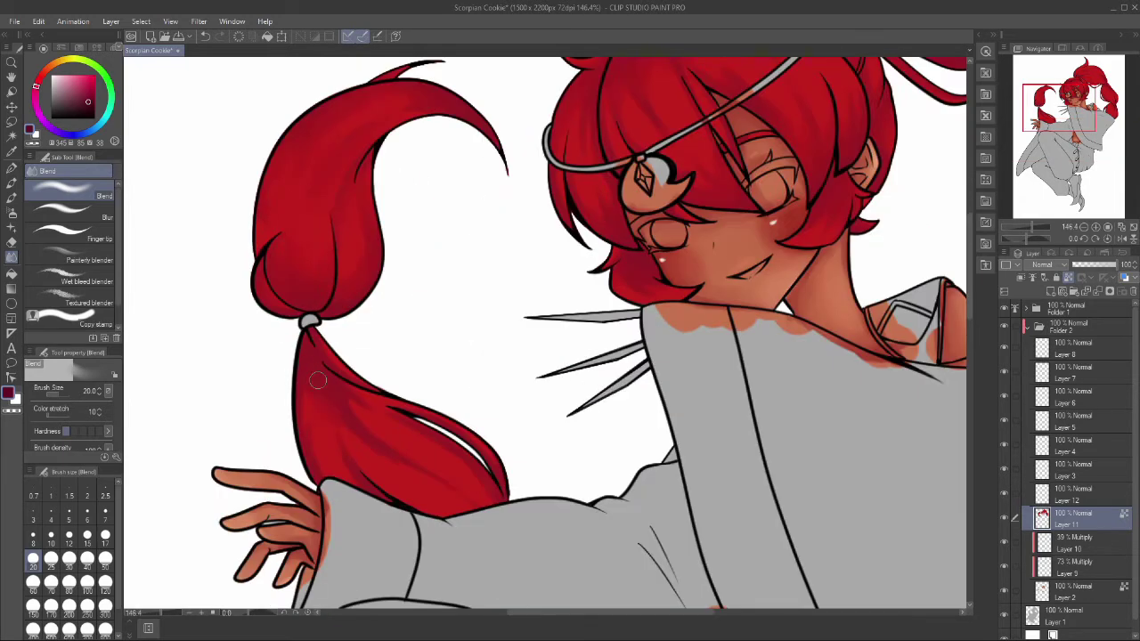
scroll(439, 487, "down", 5)
scroll(567, 380, "up", 5)
Step: Add deeper maroon shadows at size 12 to the fringe parting and tips, the locks beside the face and the crown
key("p")
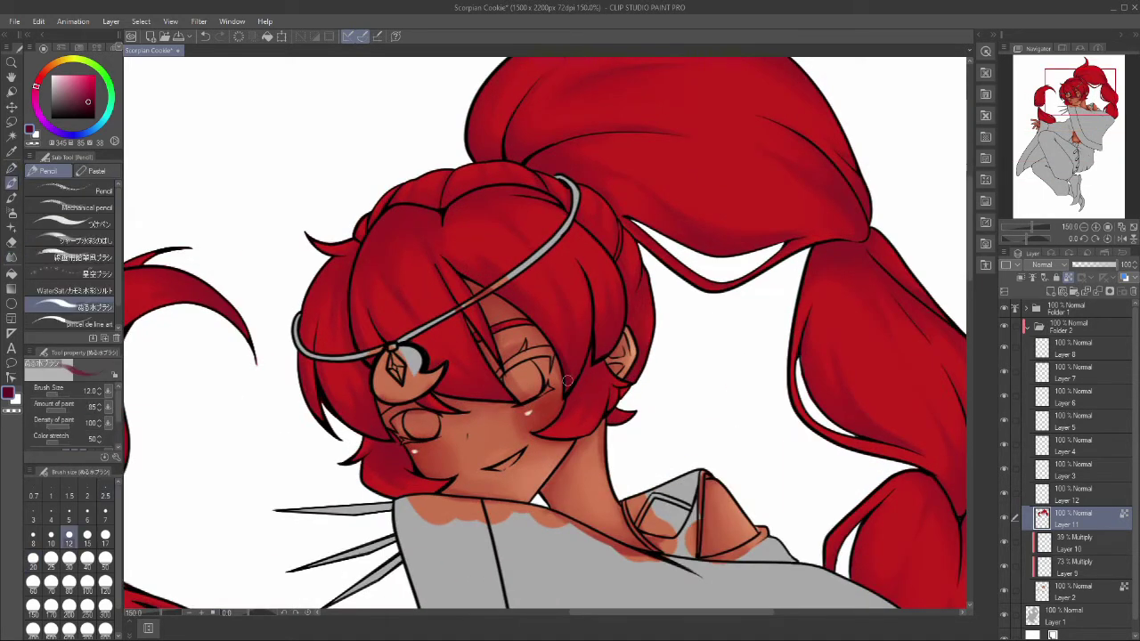
scroll(559, 327, "up", 2)
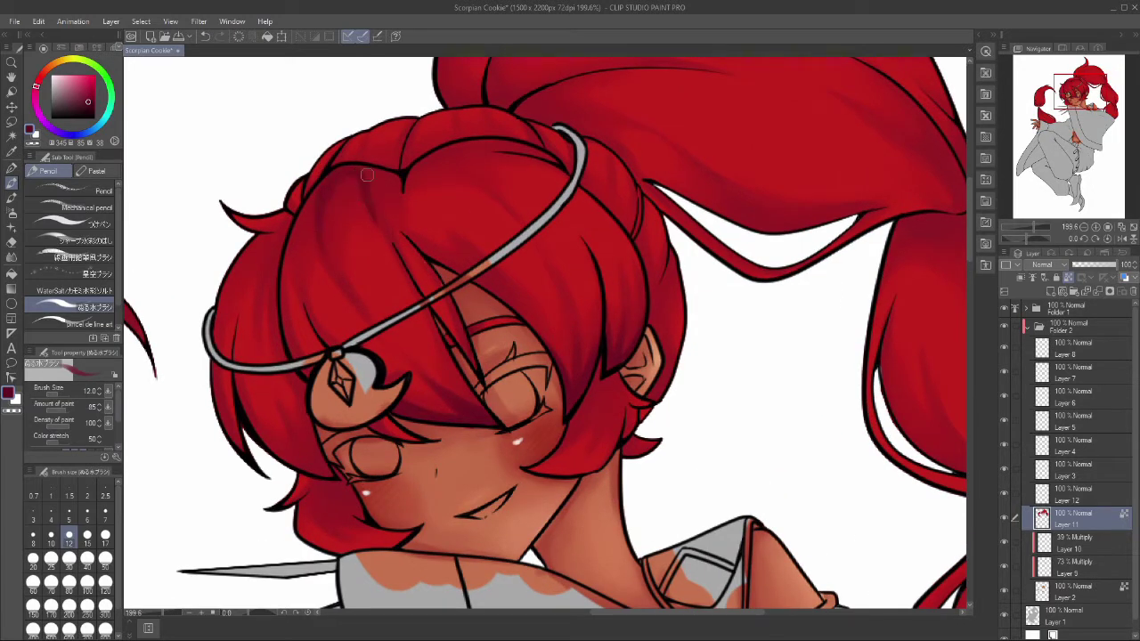
left_click_drag(362, 170, 400, 182)
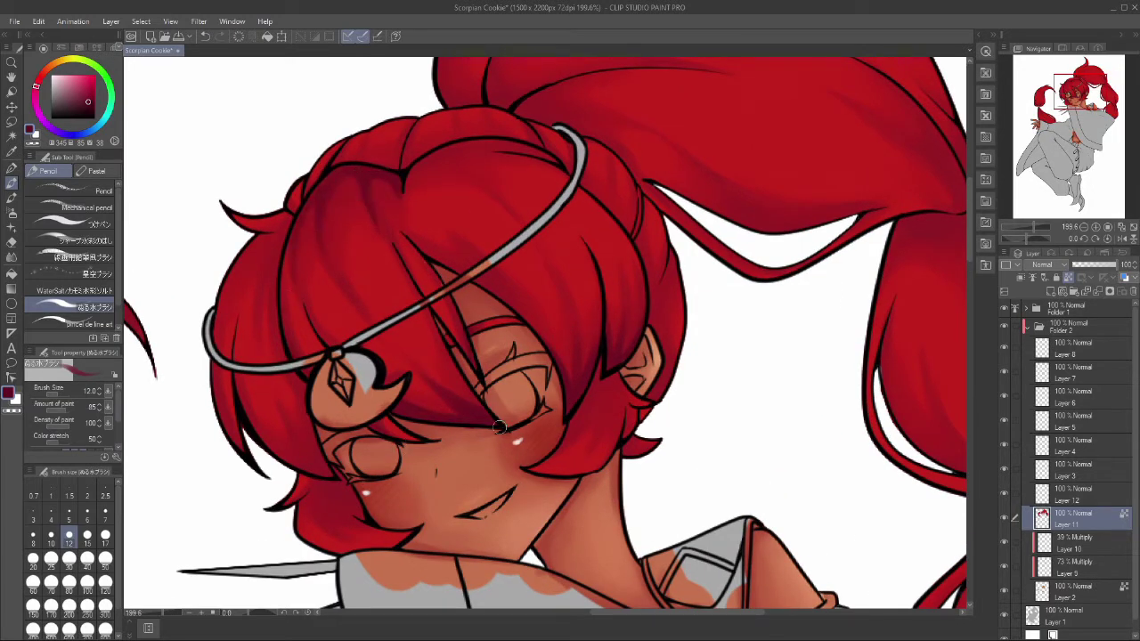
mouse_move(328, 479)
left_mouse_down()
mouse_move(349, 518)
mouse_move(342, 498)
left_mouse_up()
mouse_move(610, 367)
left_mouse_down()
mouse_move(570, 420)
mouse_move(603, 395)
left_mouse_up()
left_click_drag(283, 409, 253, 458)
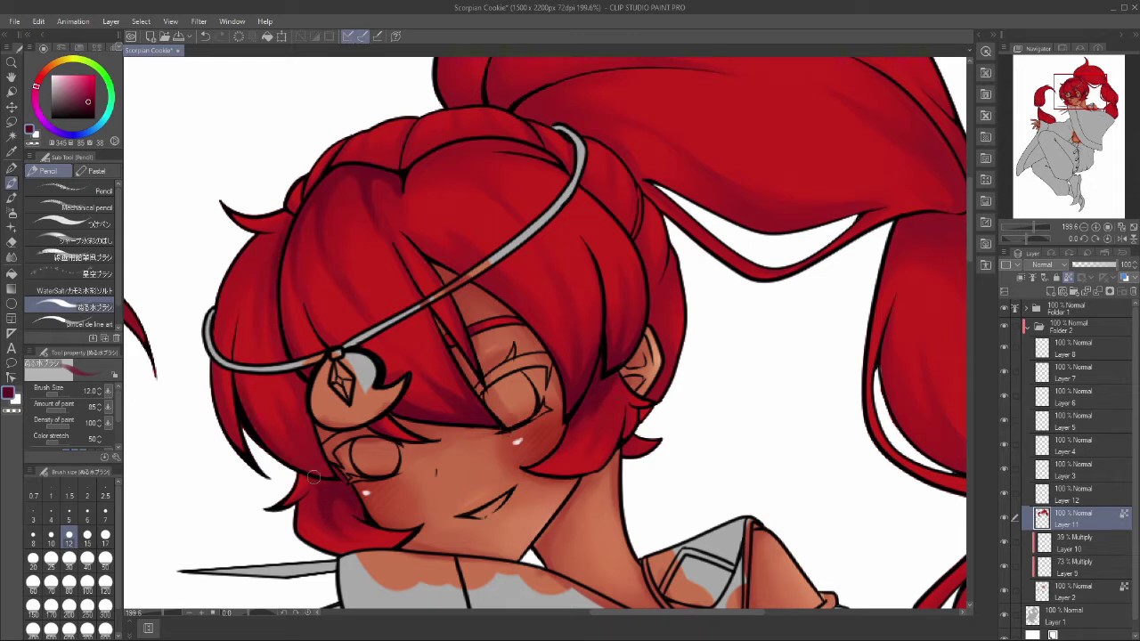
left_click_drag(412, 121, 398, 166)
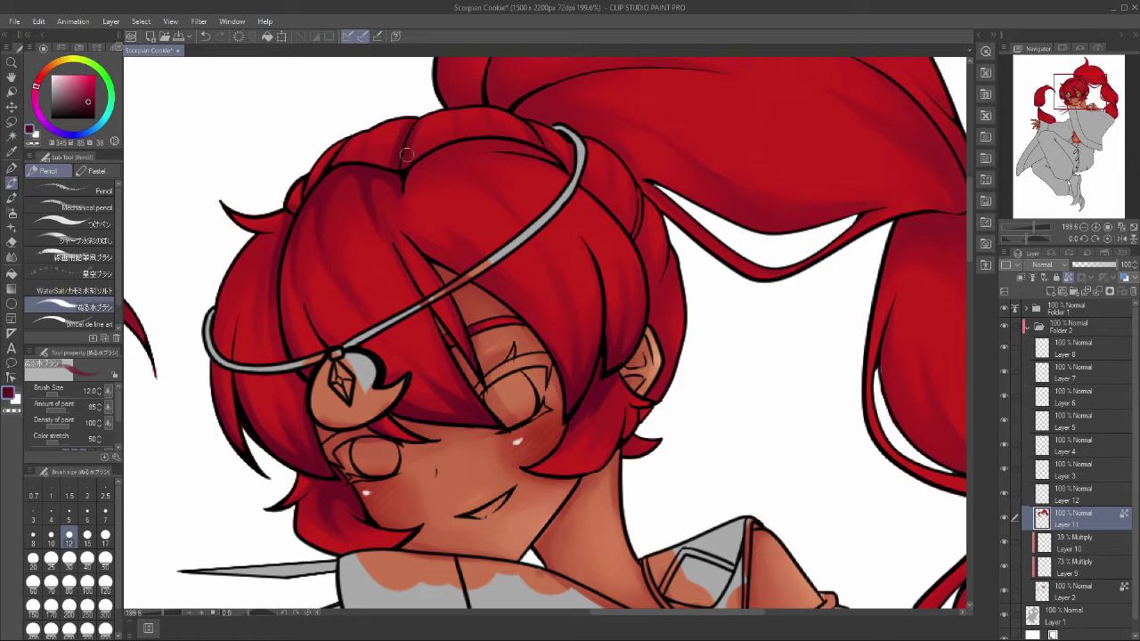
left_click_drag(577, 147, 655, 276)
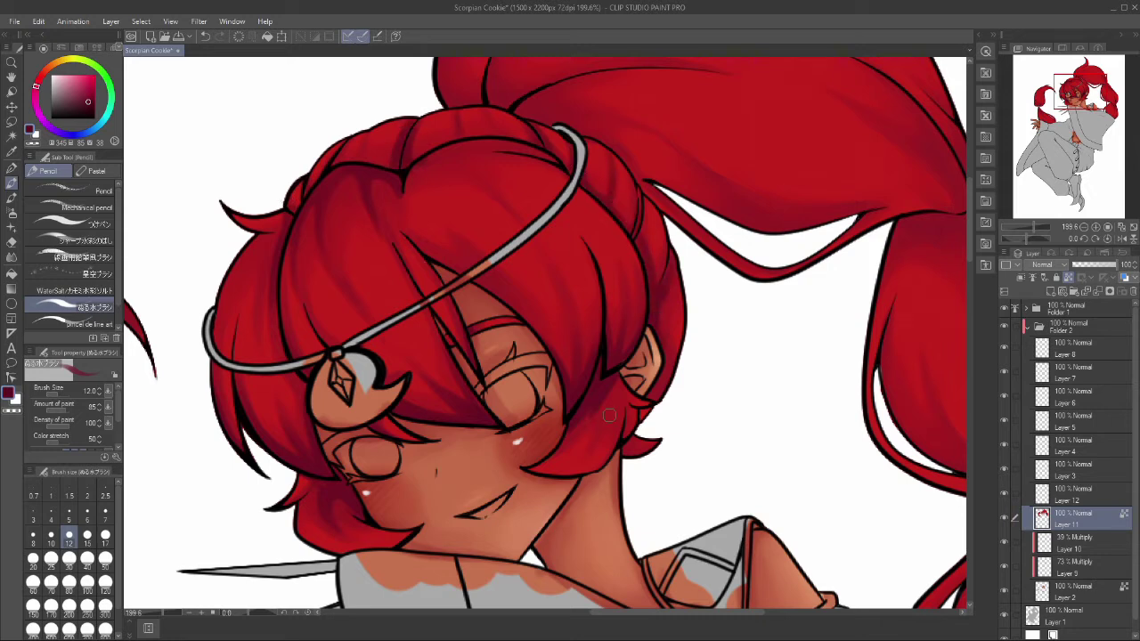
Step: Smooth the new maroon shadows on the fringe and crown with the Blend tool at size 17
left_click(11, 260)
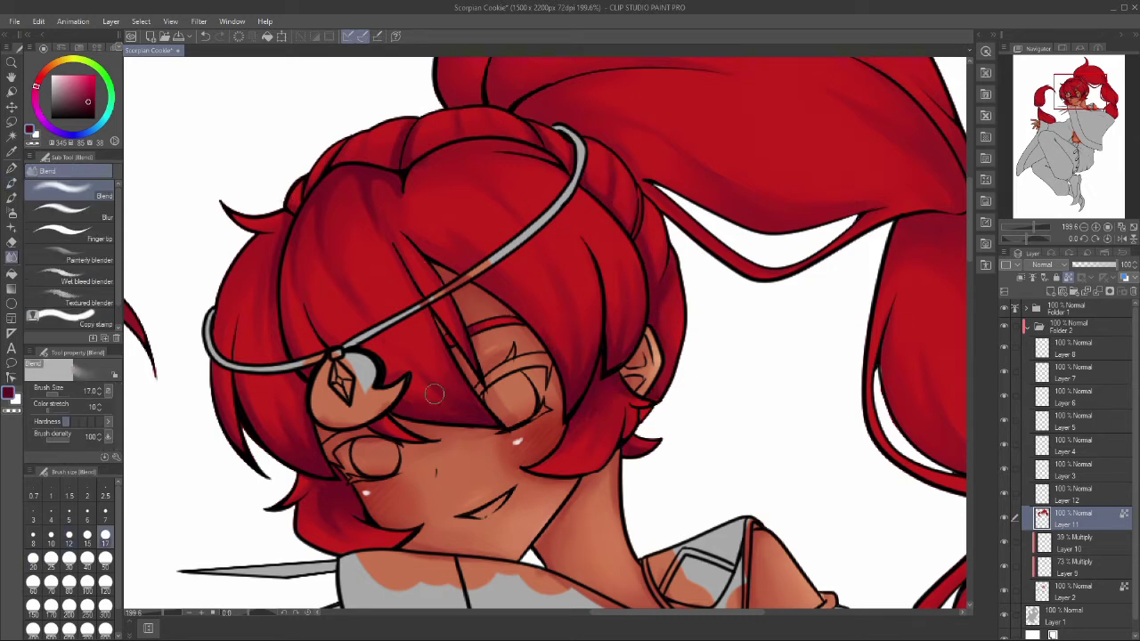
left_click_drag(388, 163, 392, 131)
scroll(653, 392, "down", 5)
scroll(708, 338, "up", 5)
Step: Deepen the shadows of the ponytail's top section with maroon strokes at size 12, along its base, curled tip and tied end
key("p")
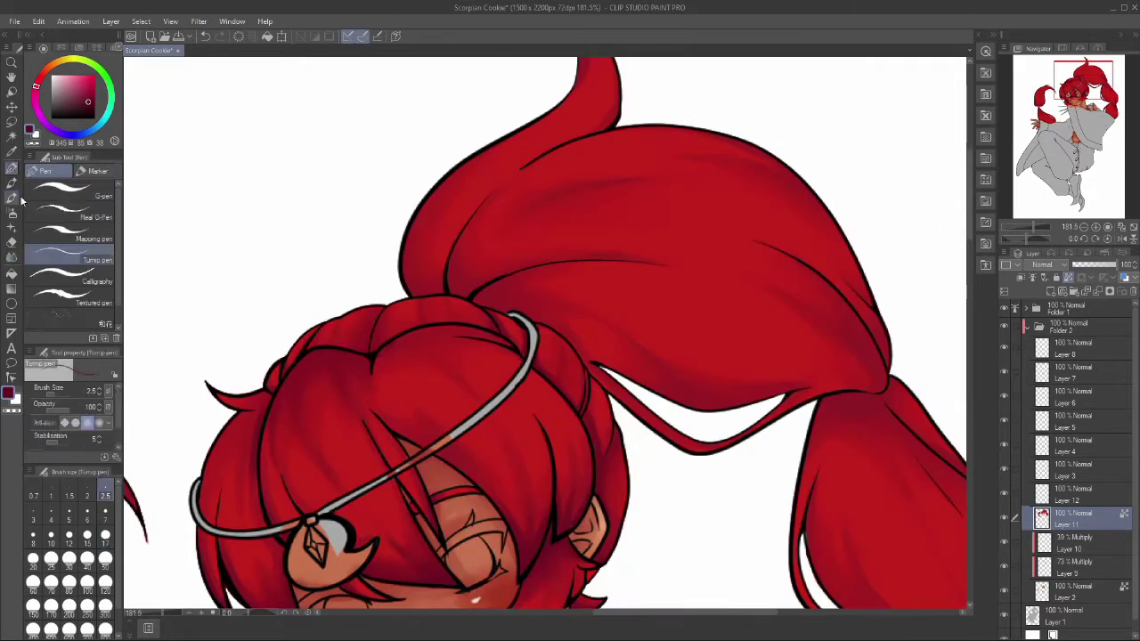
scroll(606, 274, "up", 3)
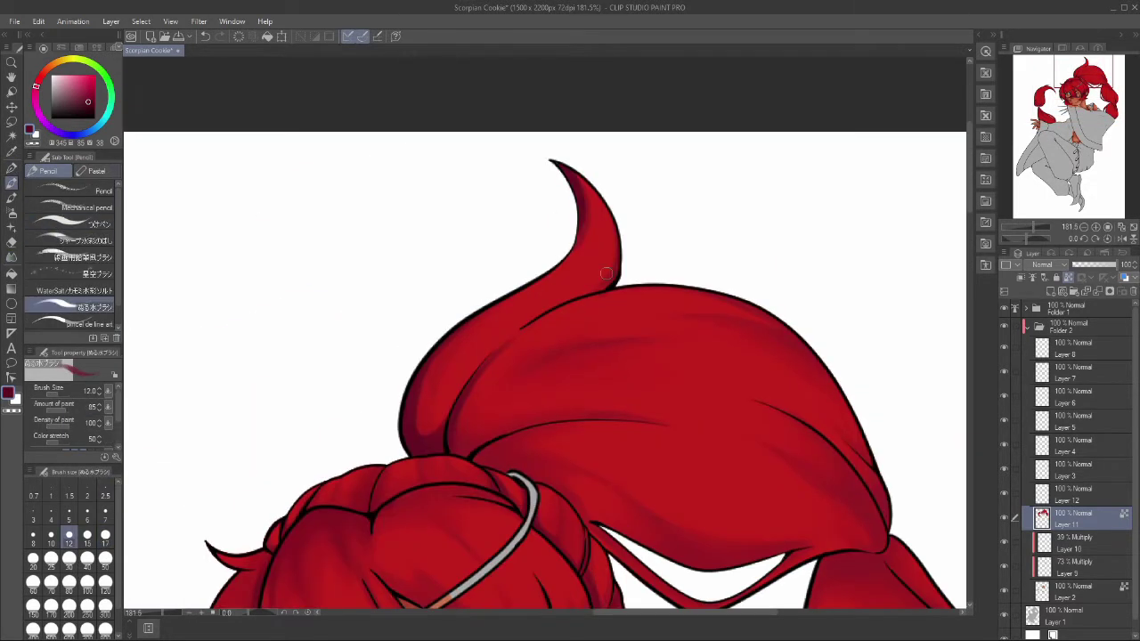
mouse_move(424, 406)
left_mouse_down()
mouse_move(468, 416)
mouse_move(452, 447)
mouse_move(468, 416)
mouse_move(530, 391)
mouse_move(520, 427)
mouse_move(538, 323)
left_mouse_up()
scroll(538, 323, "down", 4)
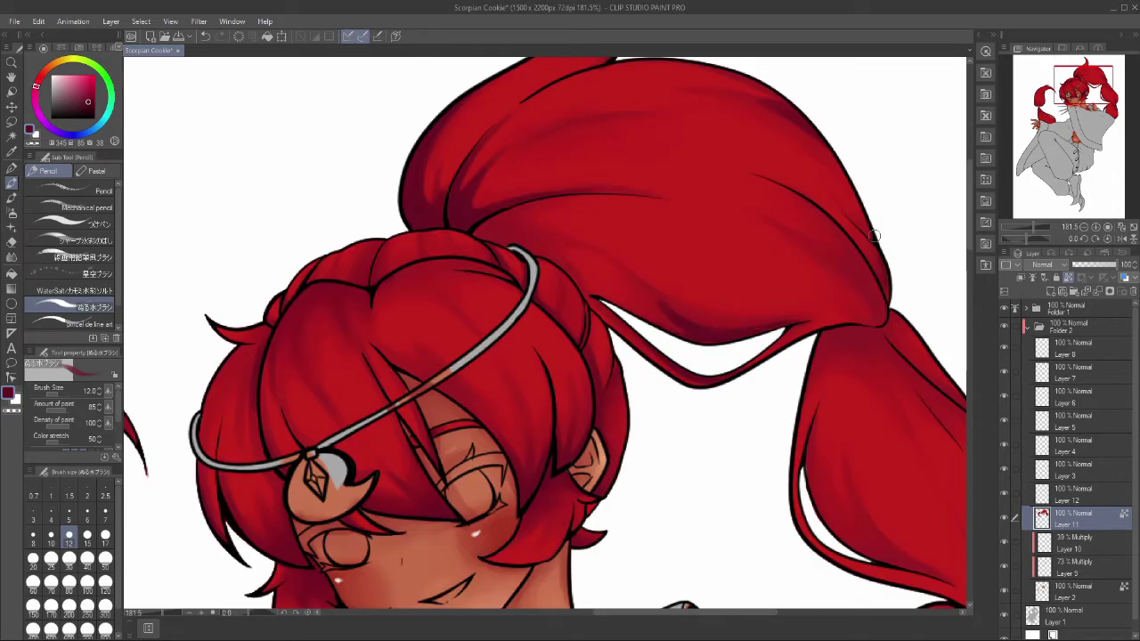
mouse_move(872, 313)
left_mouse_down()
mouse_move(846, 254)
mouse_move(877, 318)
left_mouse_up()
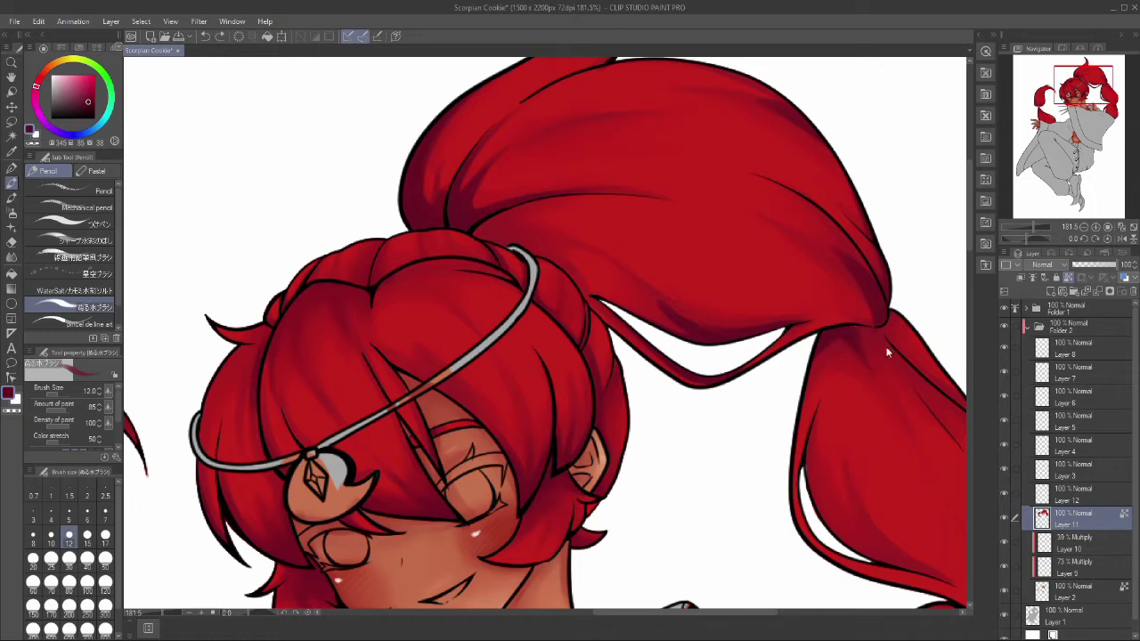
Step: Deepen the edges and tied ends of the ponytail's middle section and its loose strand in maroon, and save the illustration
scroll(887, 352, "down", 3)
scroll(589, 310, "right", 4)
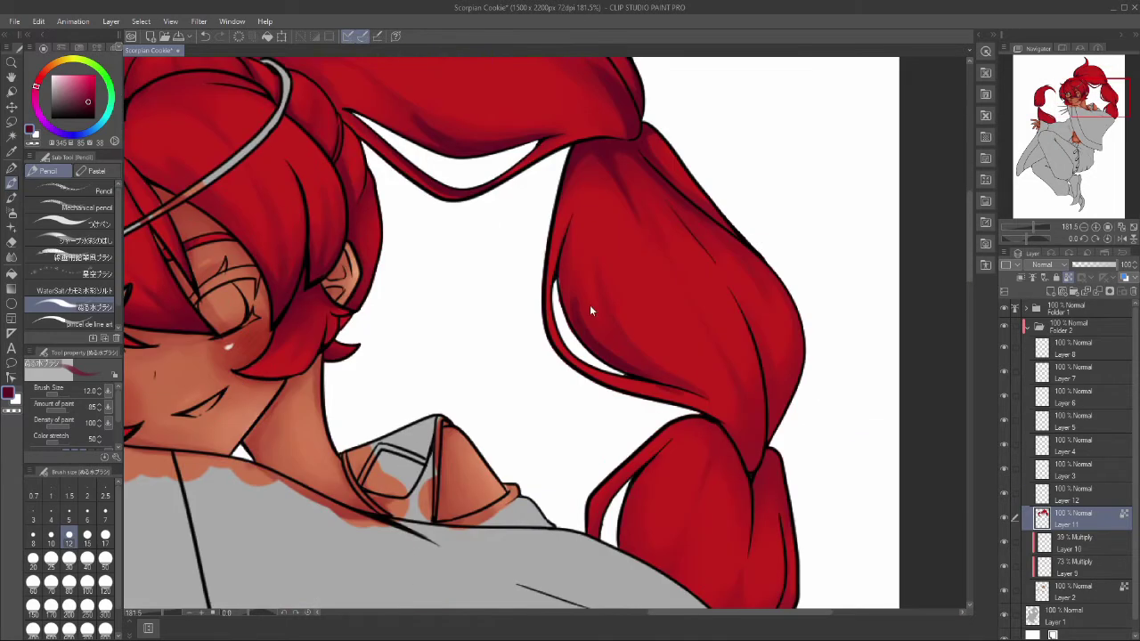
left_click_drag(628, 345, 703, 399)
left_click_drag(552, 332, 650, 392)
left_click_drag(793, 372, 768, 427)
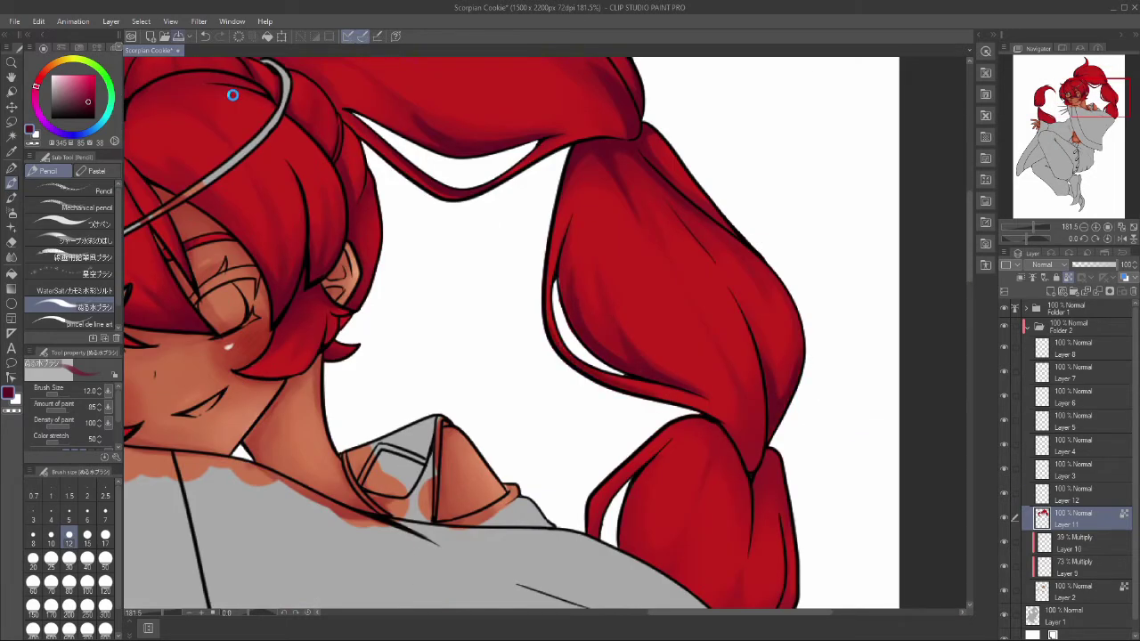
key("ctrl+s")
mouse_move(746, 455)
left_mouse_down()
mouse_move(730, 356)
mouse_move(756, 413)
left_mouse_up()
Step: Paint maroon shadows along the outer edges and central strand line of the ponytail's lowest section above the sleeve
scroll(756, 413, "down", 5)
left_click_drag(641, 227, 618, 153)
left_click_drag(782, 125, 750, 194)
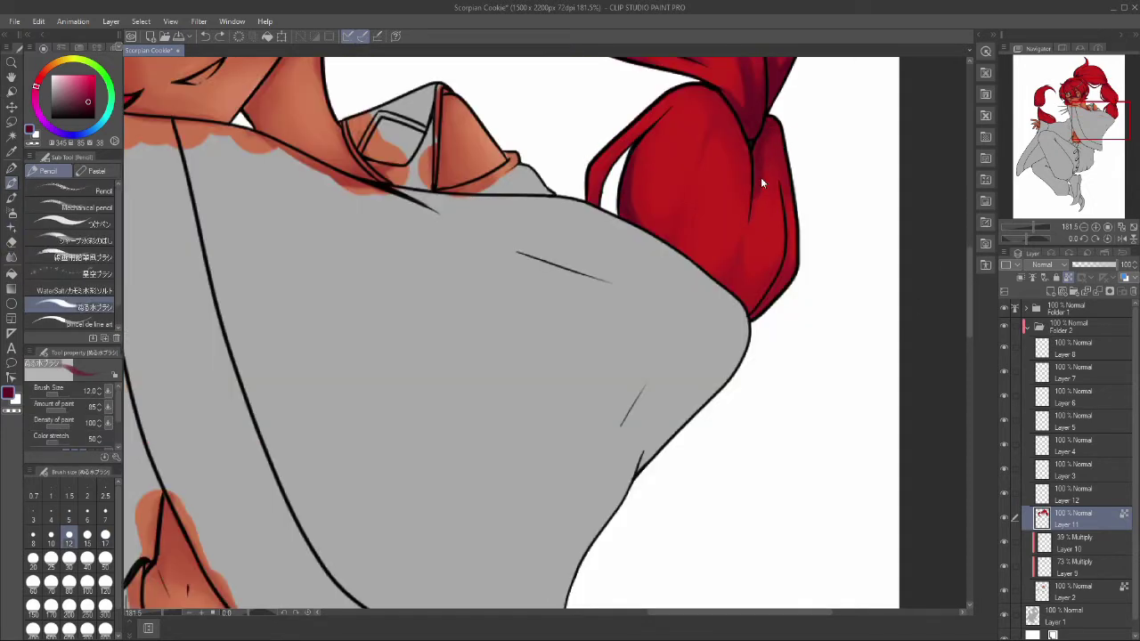
mouse_move(718, 98)
left_mouse_down()
mouse_move(743, 219)
mouse_move(746, 210)
mouse_move(730, 273)
mouse_move(760, 292)
left_mouse_up()
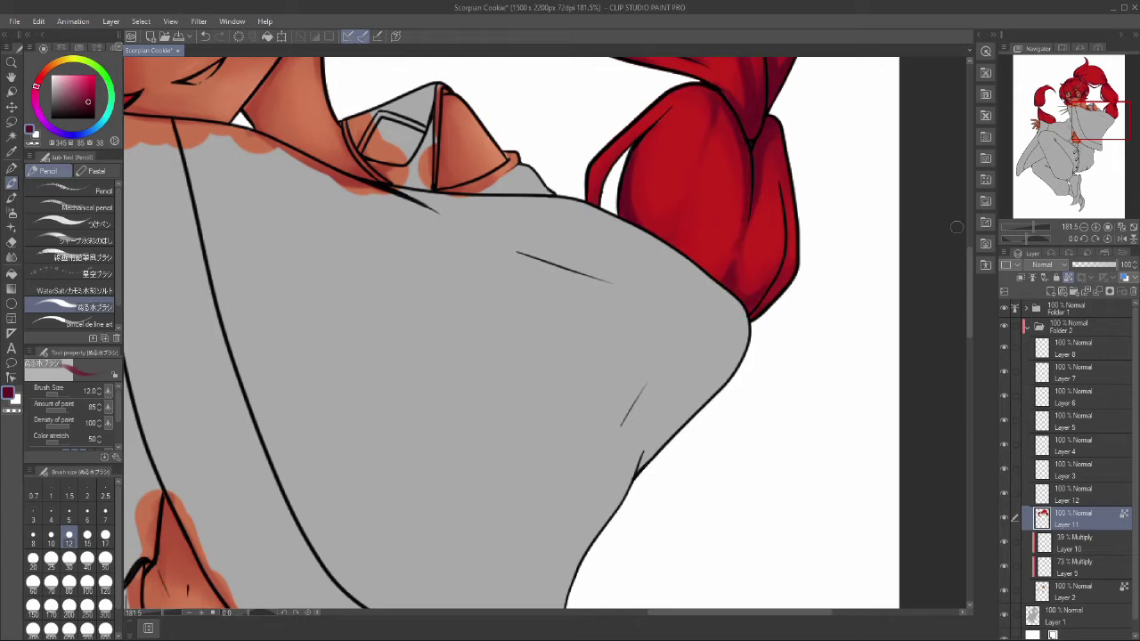
Step: Blend the maroon shadows down the ponytail's sections with the Blend tool at size 17
scroll(956, 227, "up", 5)
key("j")
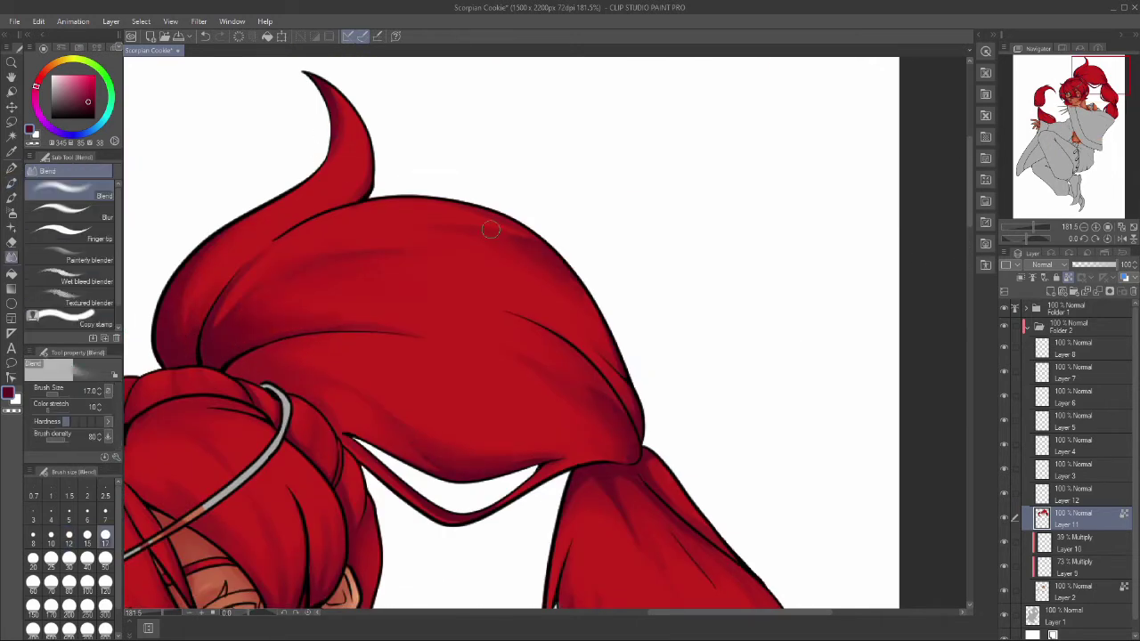
scroll(617, 391, "down", 4)
scroll(759, 521, "down", 5)
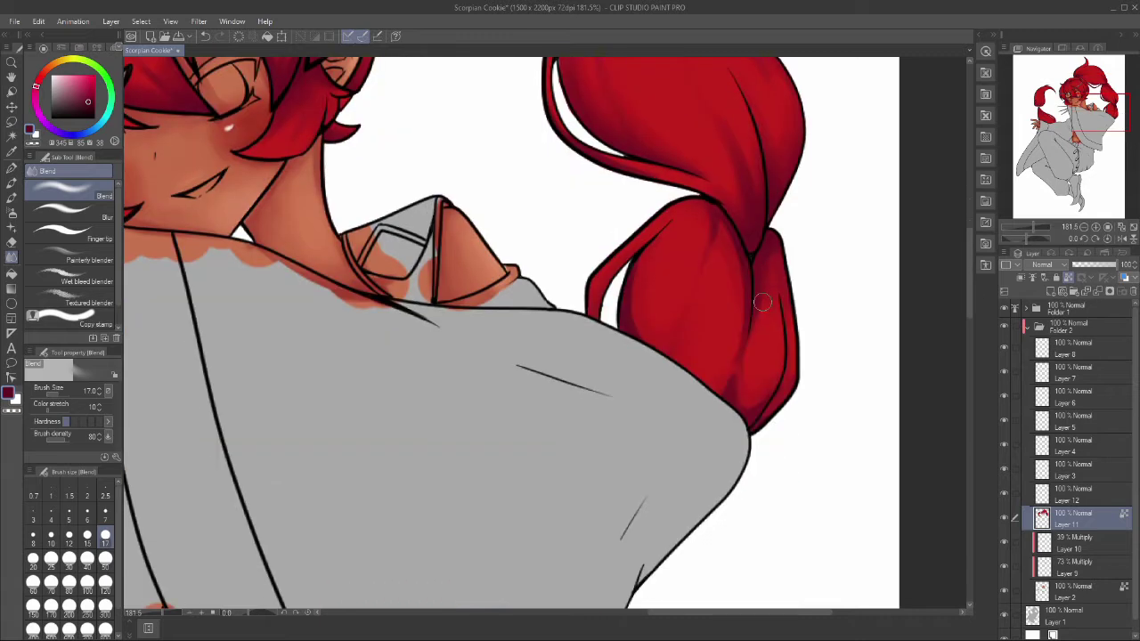
Step: Shade the lower segment of the ponytail beside the hand on Layer 11 in dark maroon, using the size 12 watercolour pencil brush
scroll(757, 386, "up", 1)
left_click(12, 183)
left_click_drag(435, 294, 481, 360)
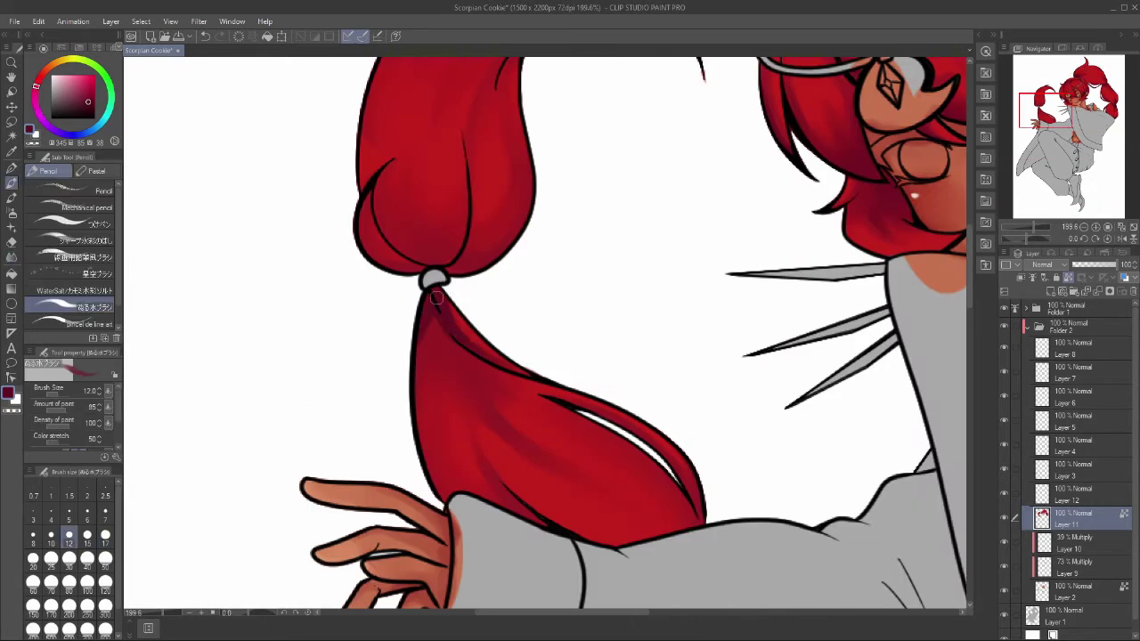
left_click_drag(421, 321, 445, 499)
left_click_drag(521, 534, 694, 503)
left_click_drag(614, 490, 690, 526)
left_click_drag(432, 321, 485, 411)
left_click_drag(469, 337, 431, 385)
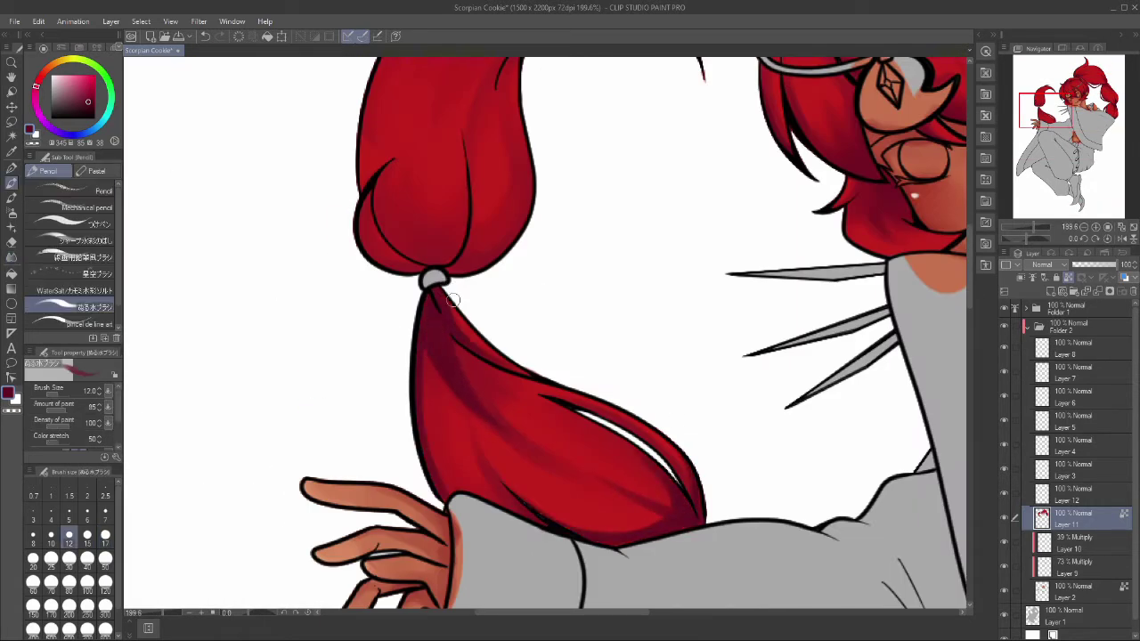
Step: Paint dark maroon shadows along the strands and edges of that ponytail's upper curved segment, and smooth them with Blend
scroll(453, 300, "up", 2)
left_click_drag(436, 325, 378, 409)
left_click_drag(418, 365, 508, 420)
left_click_drag(509, 203, 524, 392)
left_click_drag(358, 305, 396, 405)
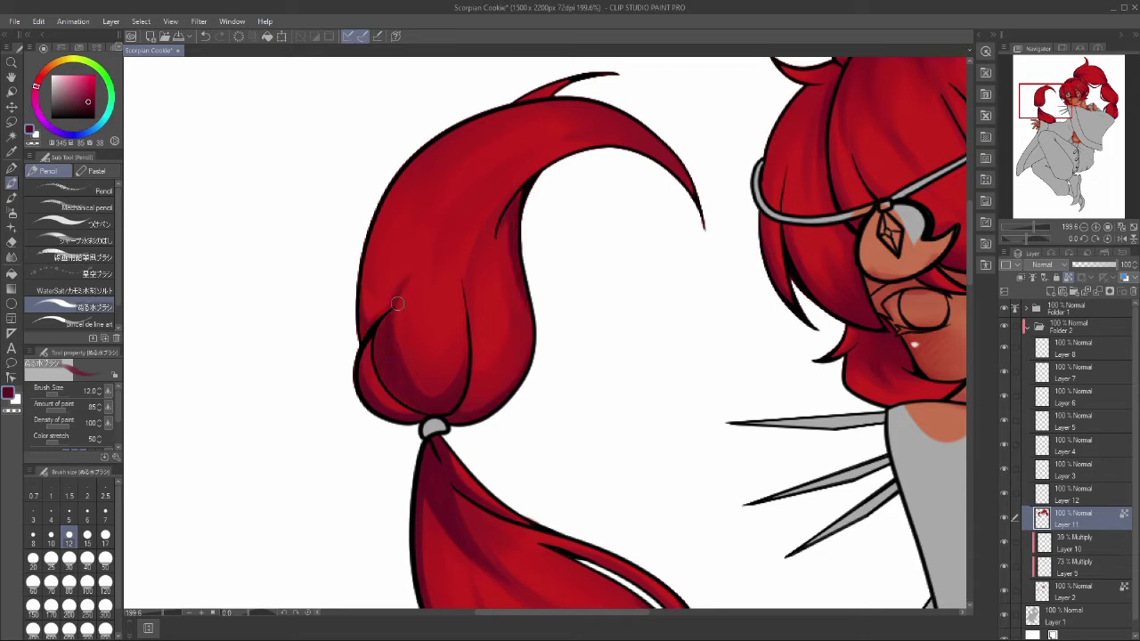
mouse_move(388, 285)
left_mouse_down()
mouse_move(418, 377)
mouse_move(397, 374)
mouse_move(499, 414)
left_mouse_up()
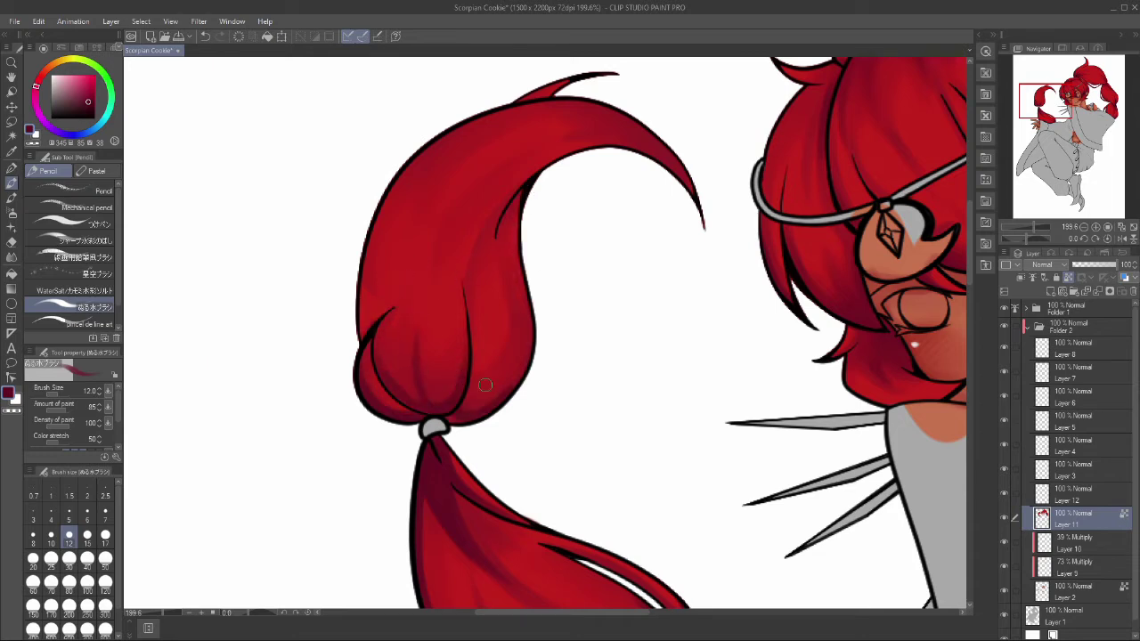
mouse_move(526, 312)
left_mouse_down()
mouse_move(475, 348)
mouse_move(467, 406)
left_mouse_up()
left_click_drag(392, 196, 365, 329)
left_click_drag(500, 228, 519, 194)
left_click_drag(552, 80, 686, 183)
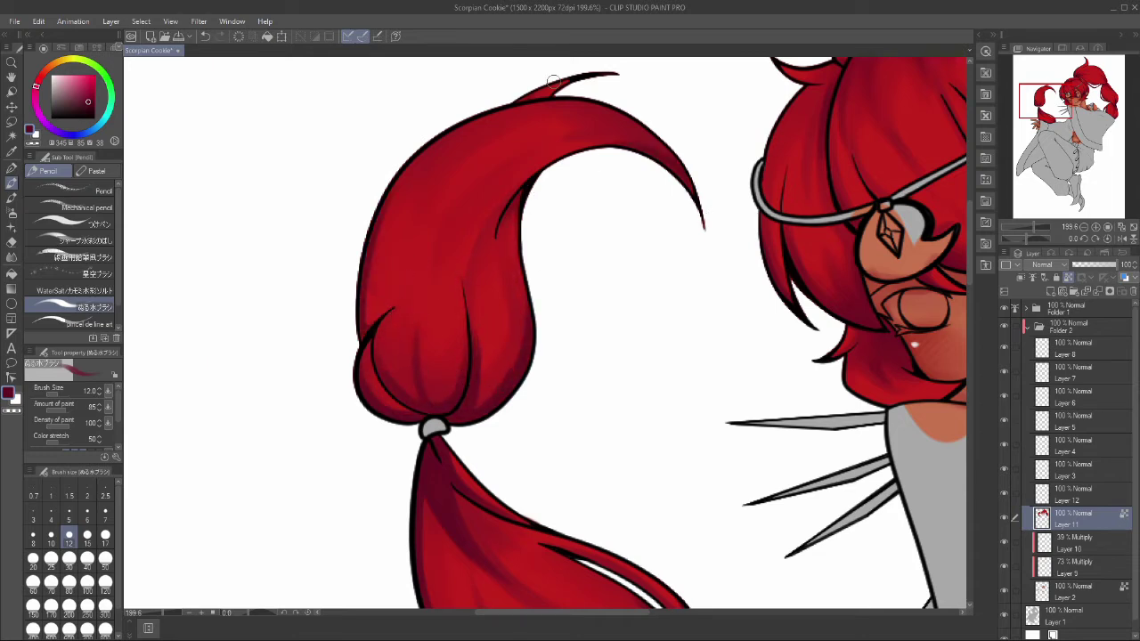
mouse_move(459, 129)
left_mouse_down()
mouse_move(424, 209)
mouse_move(490, 117)
left_mouse_up()
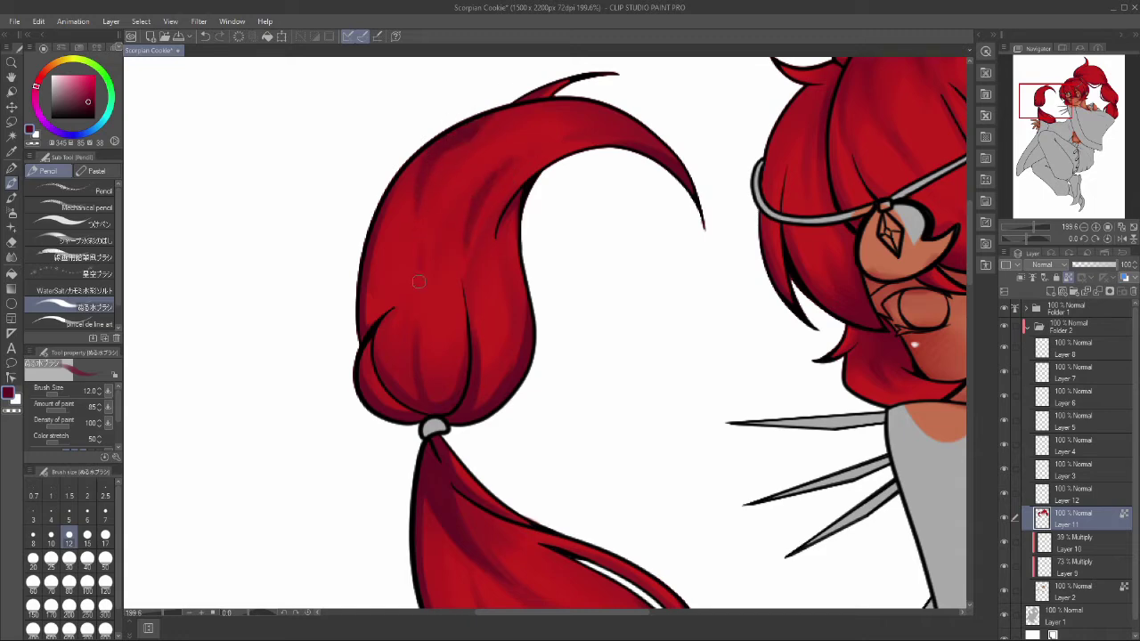
key("j")
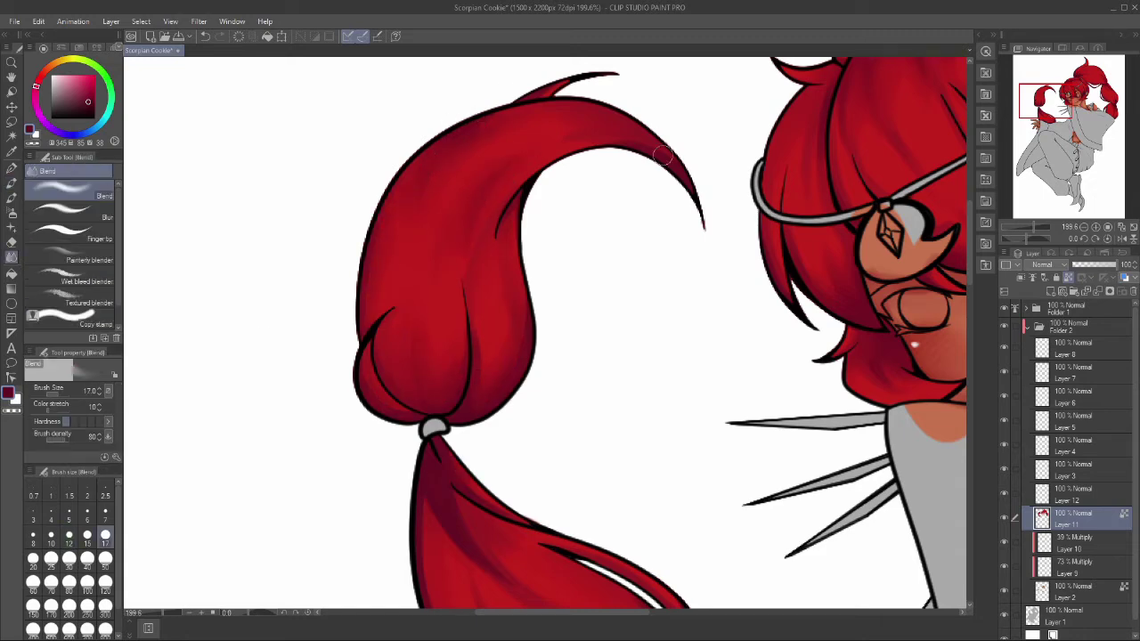
Step: Deepen the shadows on both ponytails and the crown of the head with a darker maroon Soft airbrush at size 120
scroll(663, 156, "down", 5)
scroll(415, 350, "down", 5)
key("b")
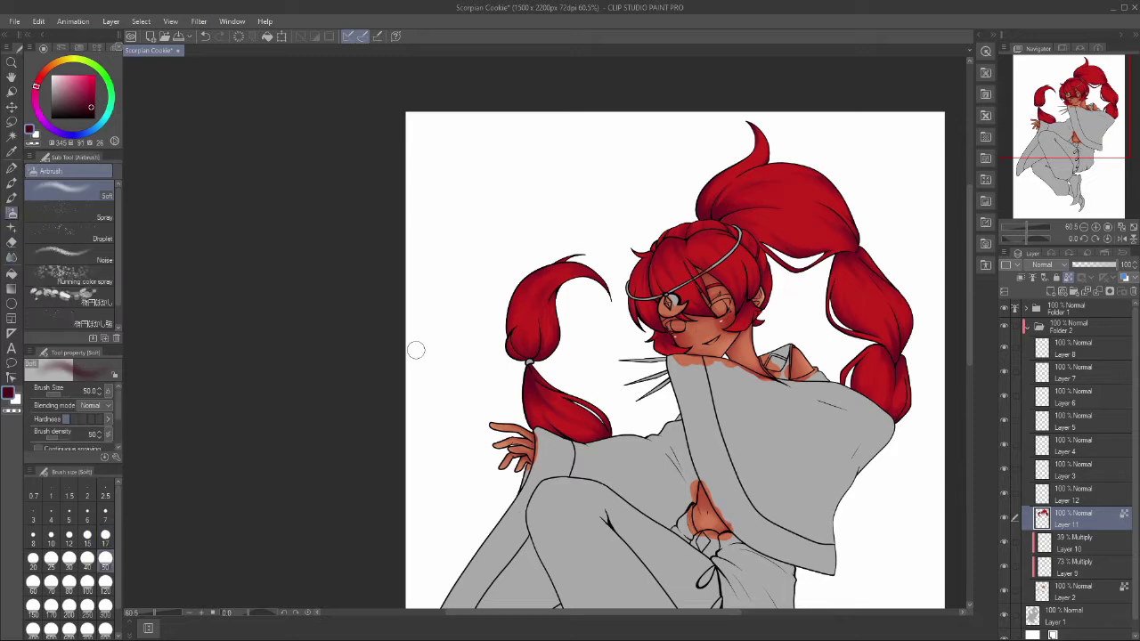
left_click_drag(584, 267, 603, 175)
left_click_drag(525, 387, 597, 432)
left_click_drag(726, 183, 765, 231)
left_click_drag(846, 205, 888, 353)
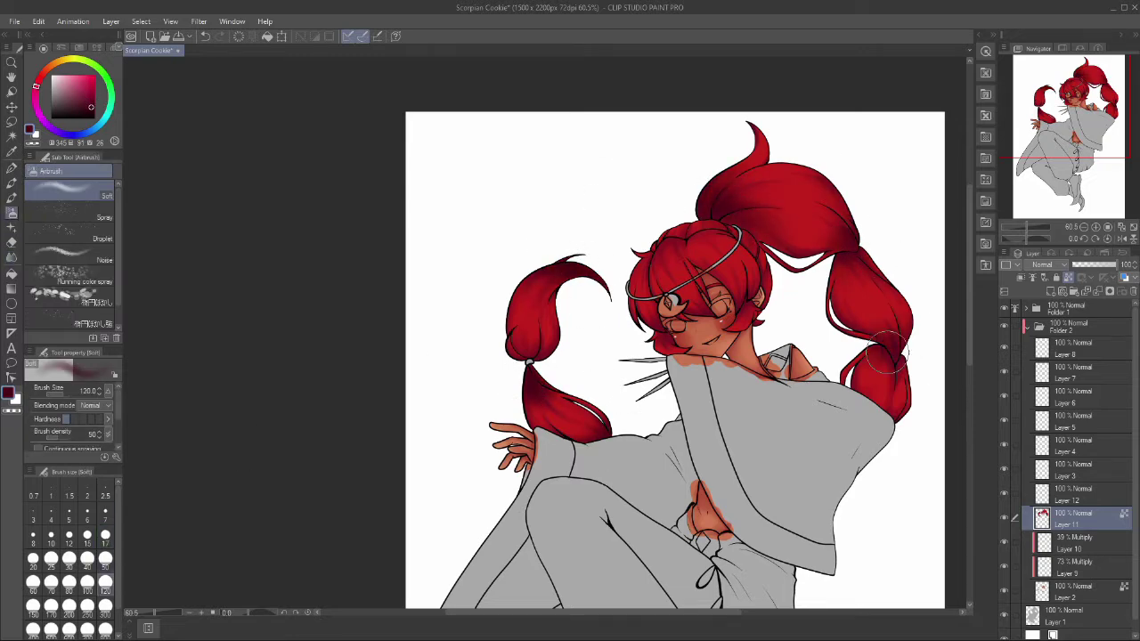
left_click_drag(656, 266, 716, 258)
scroll(686, 268, "up", 3)
scroll(730, 334, "down", 5)
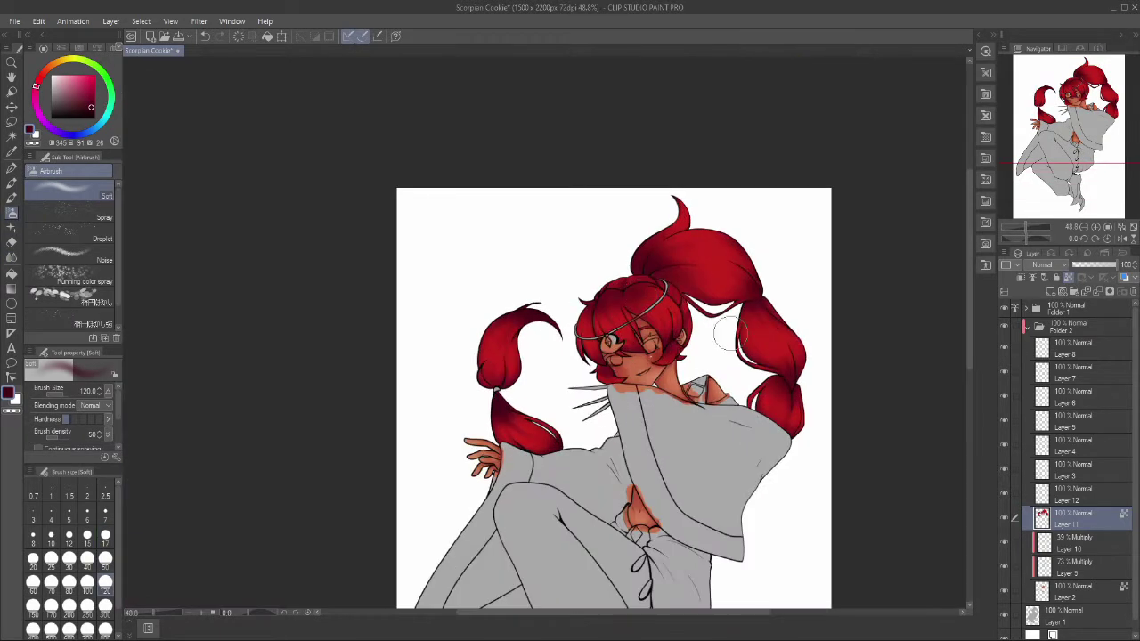
Step: Paint coral highlights on the large ponytail's top and middle segments with the watercolour pencil brush at size 17
key("p")
scroll(552, 258, "up", 5)
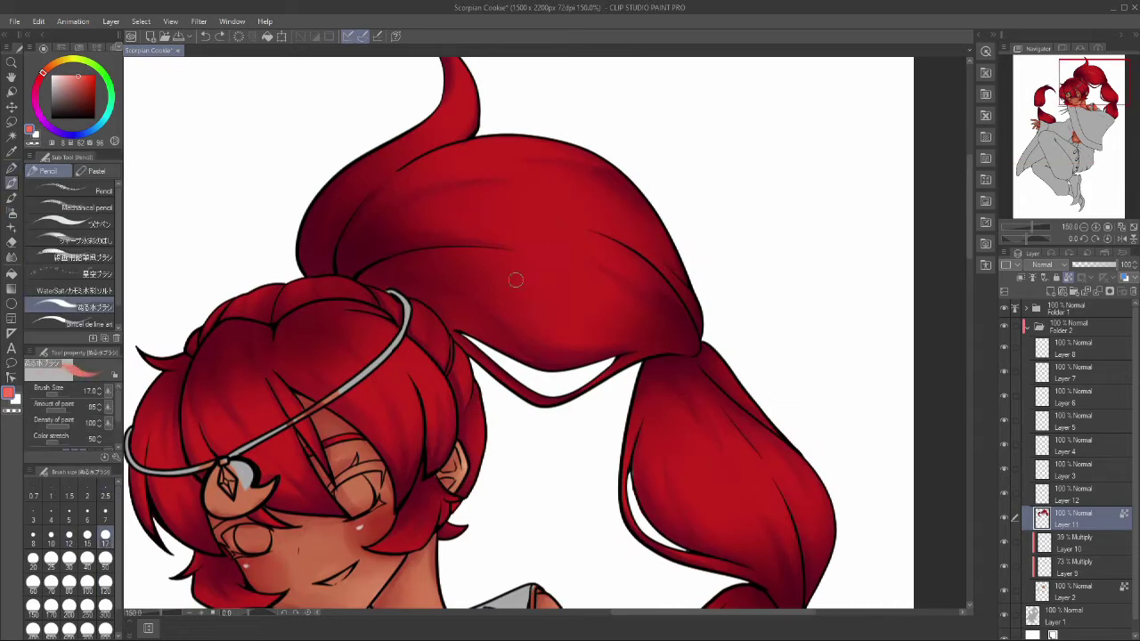
left_click_drag(485, 265, 615, 312)
left_click_drag(525, 252, 597, 282)
left_click_drag(490, 183, 623, 227)
left_click_drag(499, 146, 547, 156)
left_click_drag(425, 89, 454, 138)
left_click_drag(672, 446, 757, 543)
left_click_drag(786, 445, 829, 494)
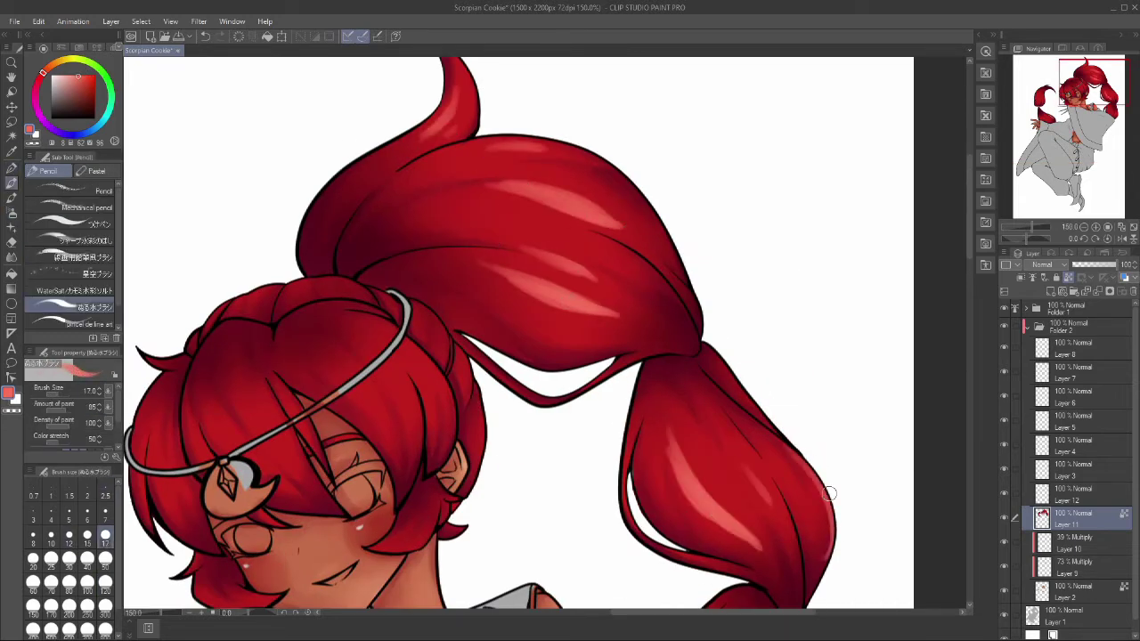
Step: Add coral highlights to the bangs and the hair tips framing the face
scroll(771, 394, "up", 3)
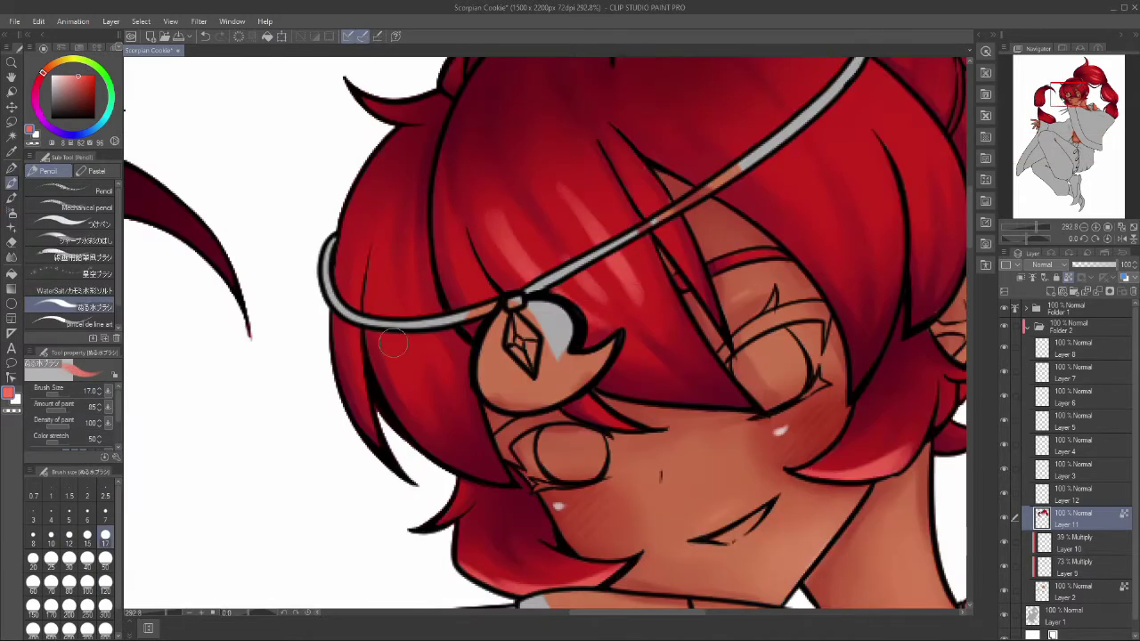
scroll(394, 341, "down", 3)
scroll(720, 198, "down", 3)
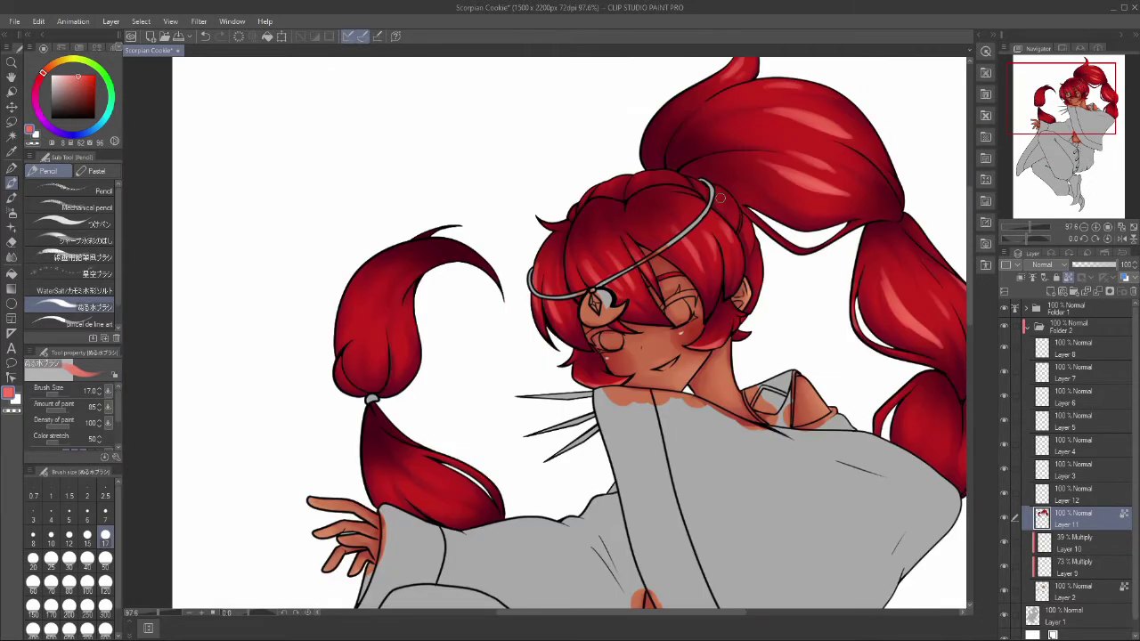
Step: Paint coral highlights on the upper and lower segments of the ponytail beside the hand
left_click_drag(367, 289, 351, 352)
left_click_drag(378, 269, 367, 343)
left_click_drag(403, 299, 397, 351)
scroll(917, 423, "right", 2)
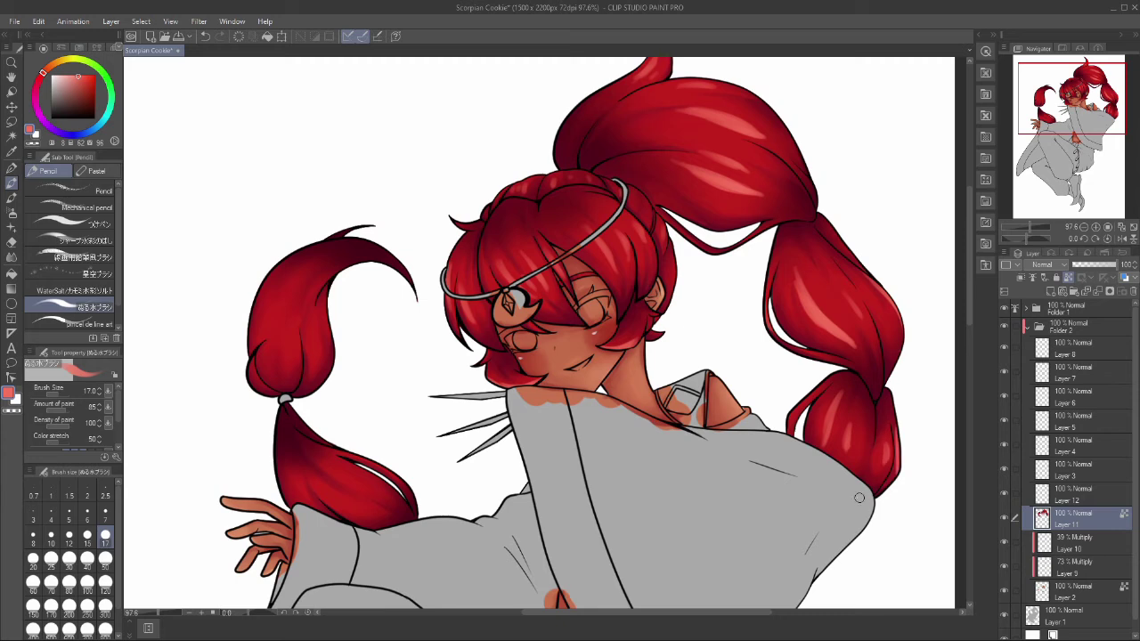
left_click_drag(292, 286, 283, 353)
left_click_drag(322, 514, 372, 486)
left_click_drag(360, 456, 412, 495)
Step: Add lighter pink accents inside the hair highlights and soften them with the Blend tool at sizes 17 and 30
left_click(438, 236, "alt")
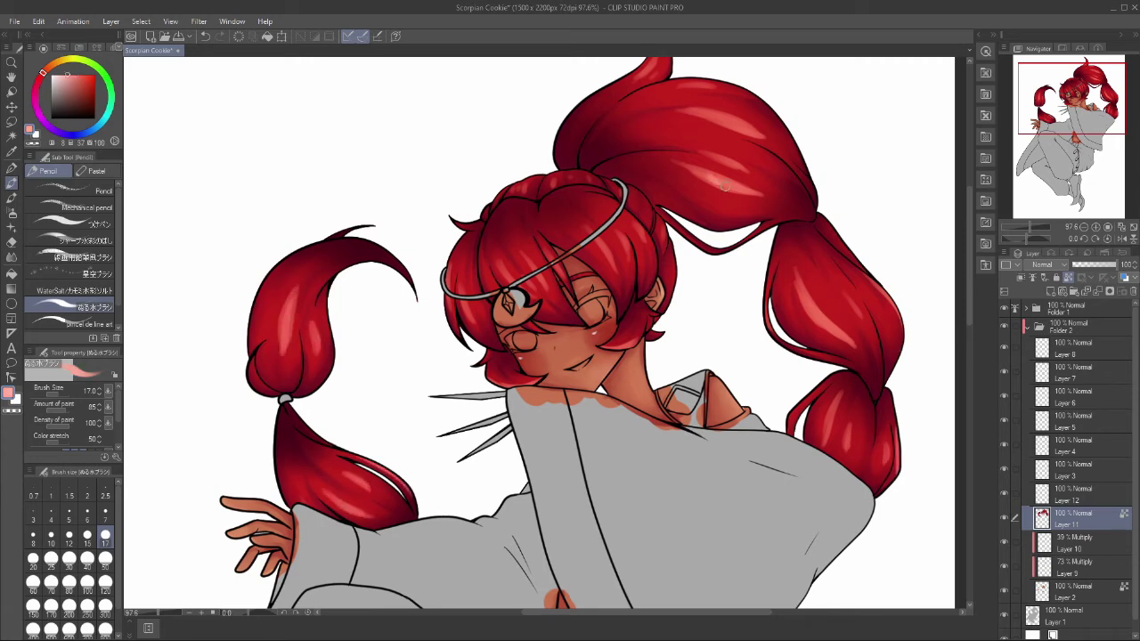
left_click_drag(837, 301, 810, 315)
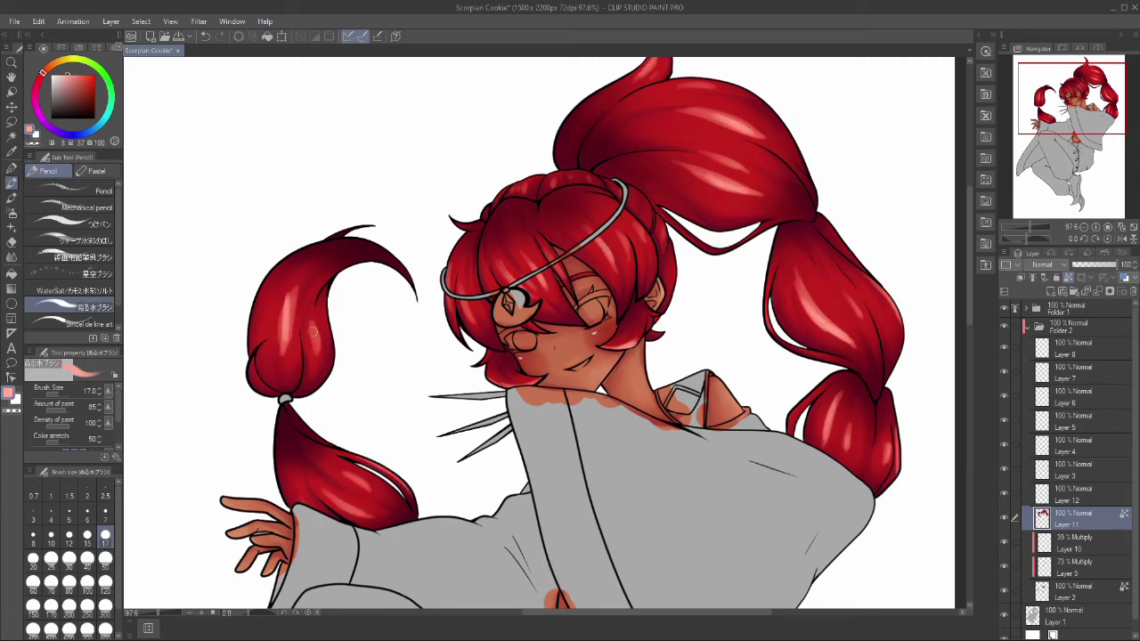
left_click(12, 257)
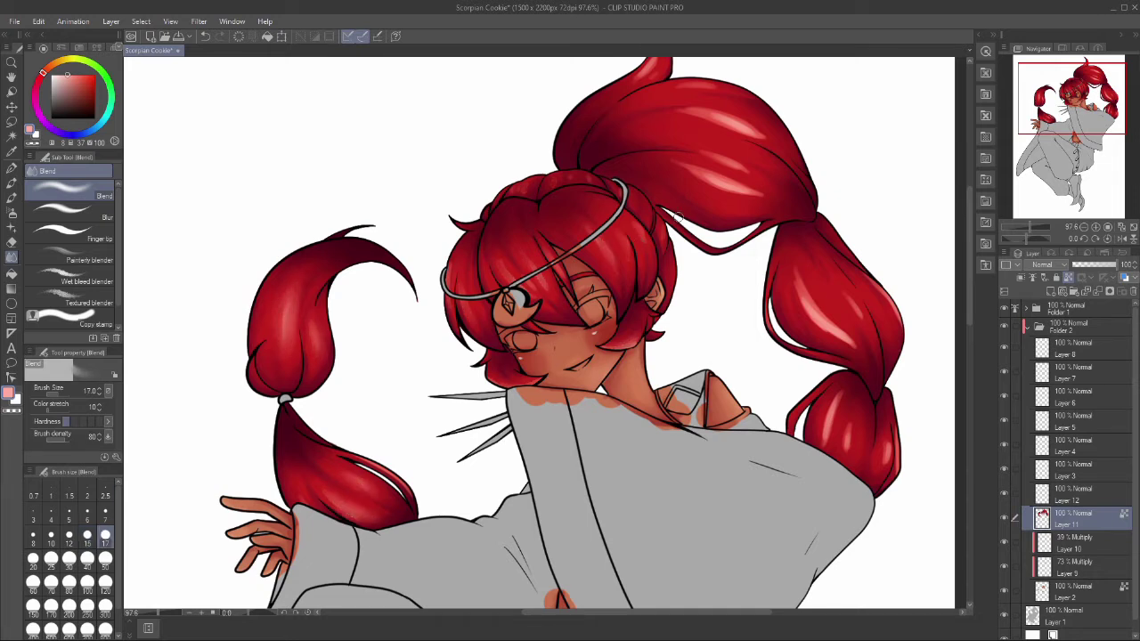
left_click_drag(799, 278, 844, 332)
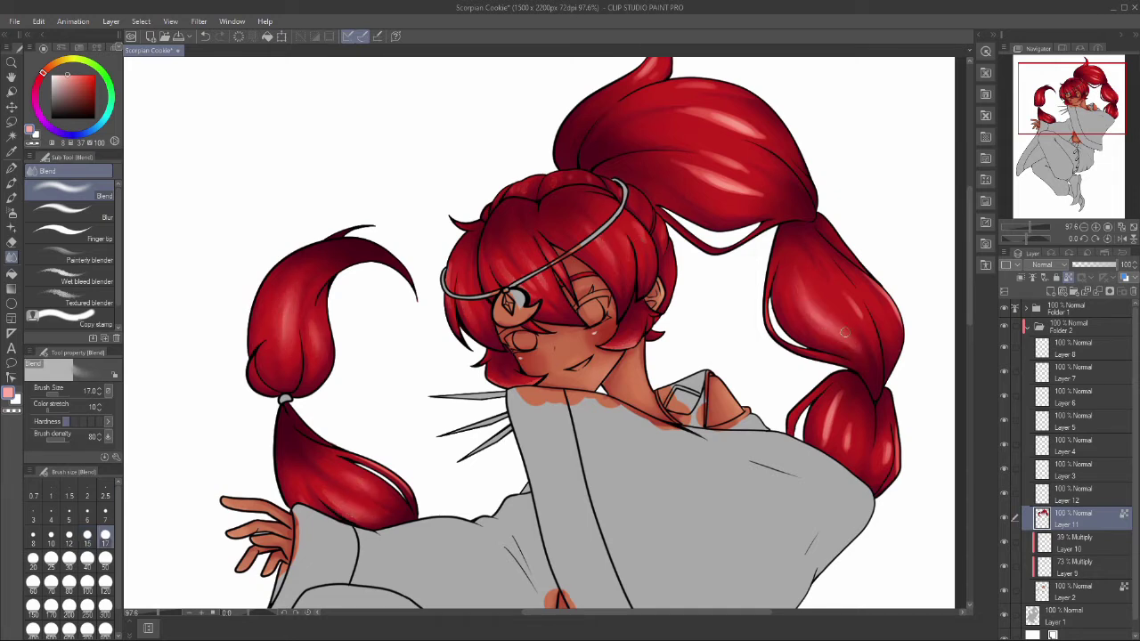
left_click(69, 558)
left_click_drag(765, 117, 682, 187)
scroll(758, 183, "down", 4)
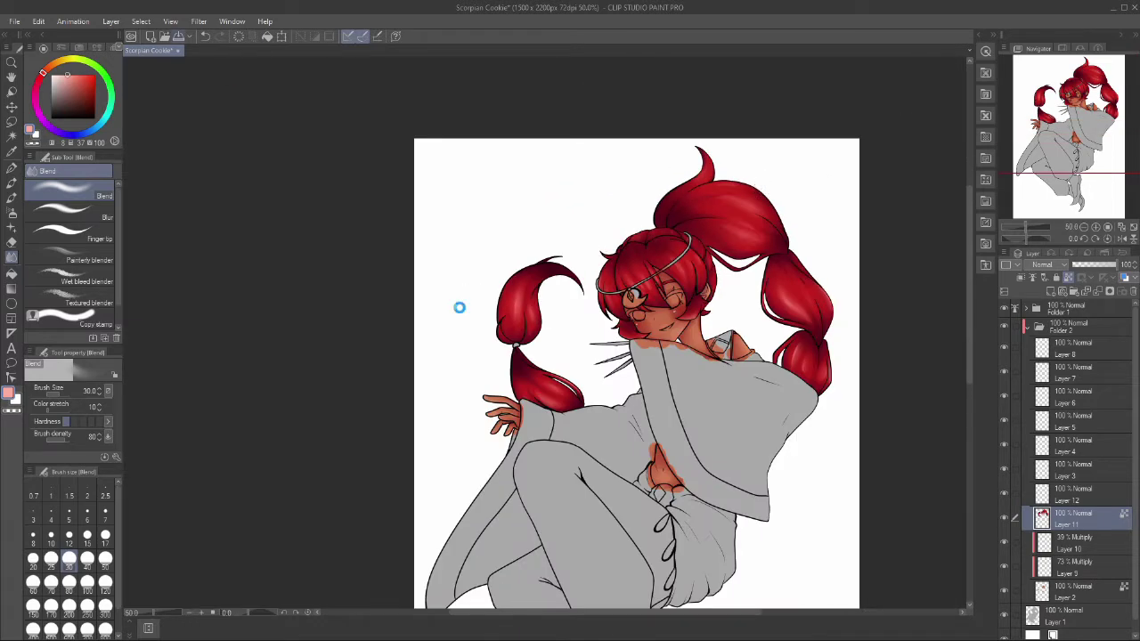
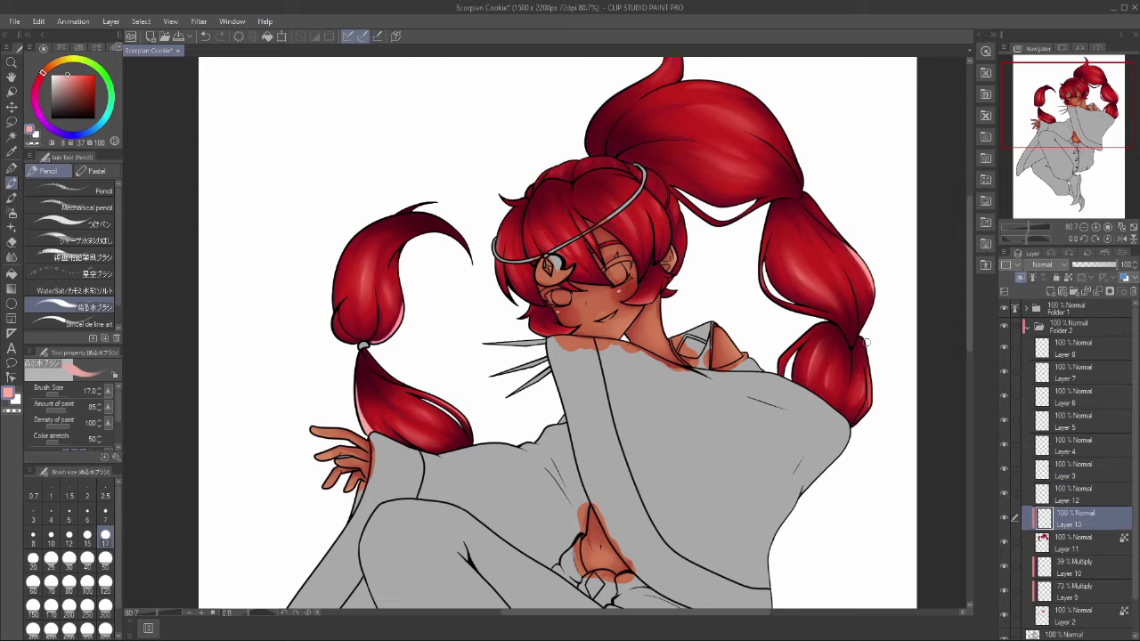
Step: Paint a pink rim light along the hair on clipped Layer 13, set to Add (Glow) at 48%, and soften it with Blend
scroll(793, 129, "up", 1)
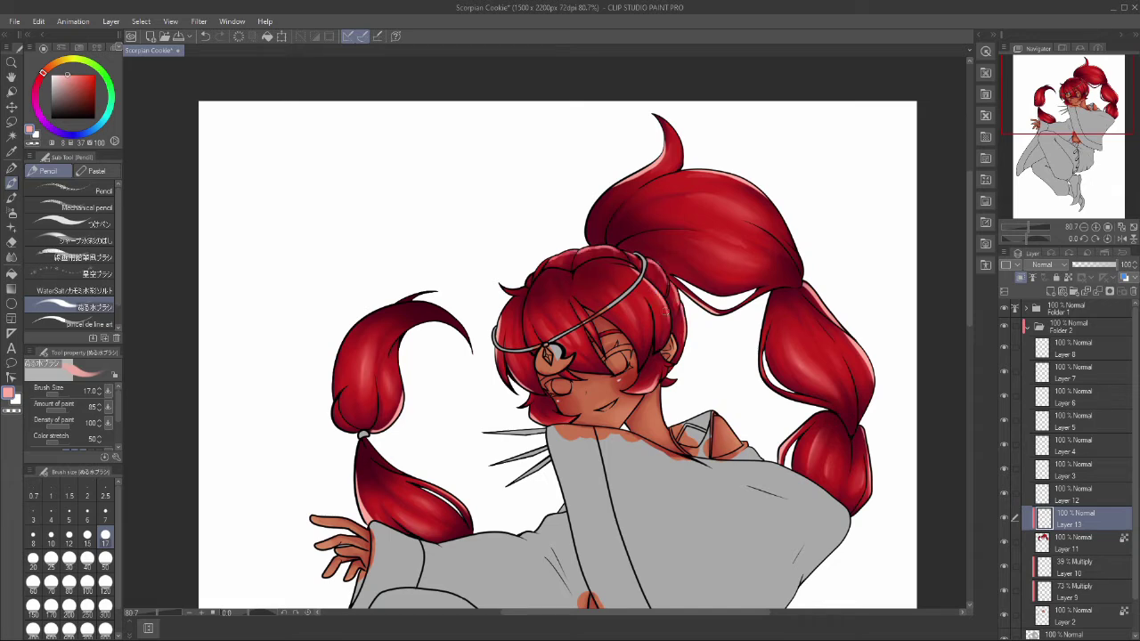
key("j")
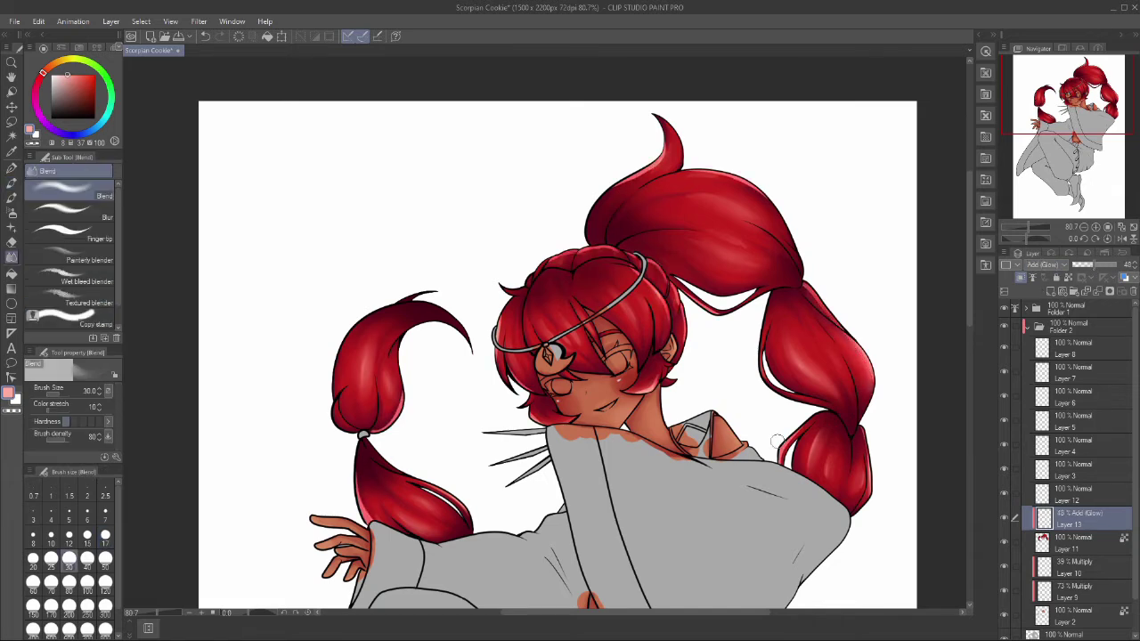
left_click_drag(666, 158, 610, 198)
left_click_drag(548, 257, 591, 259)
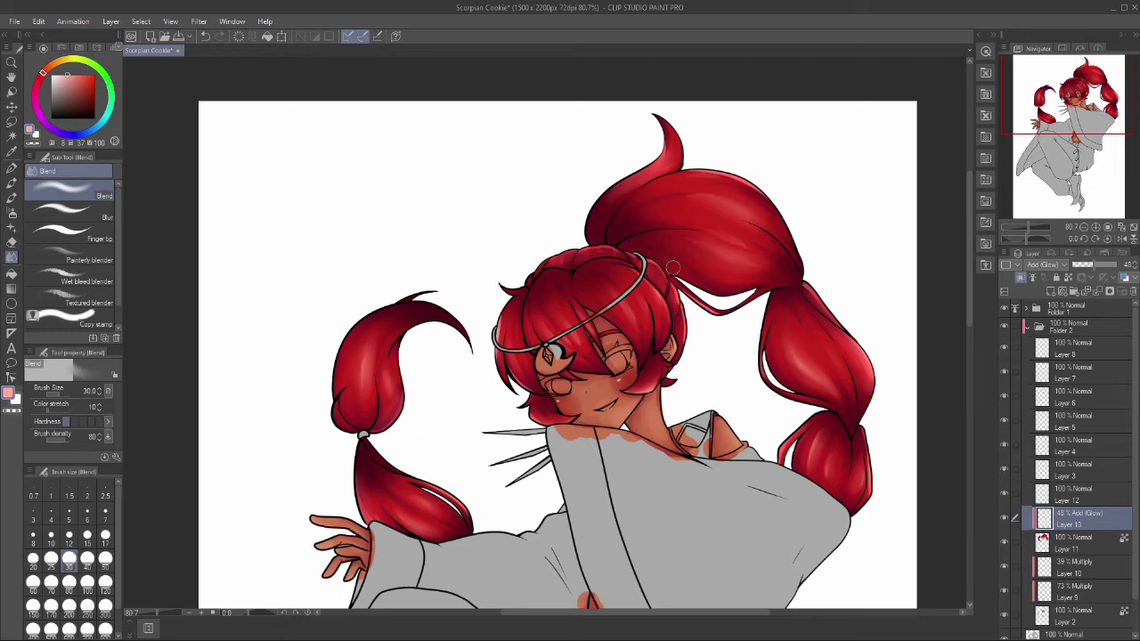
Step: Fill the upper eyelashes of both eyes with dark maroon on Layer 12
scroll(672, 267, "up", 4)
left_click(1038, 327)
left_click(1073, 379)
key("e")
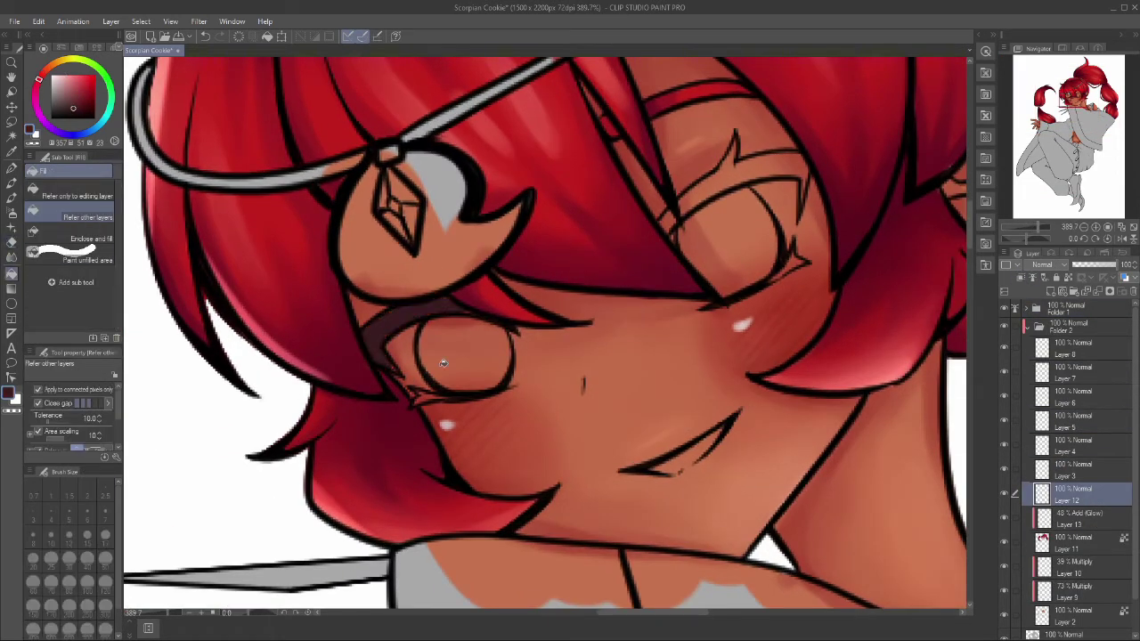
Step: Paint both eyes solid white on Layer 3 with the Turnip pen at size 7
key("p")
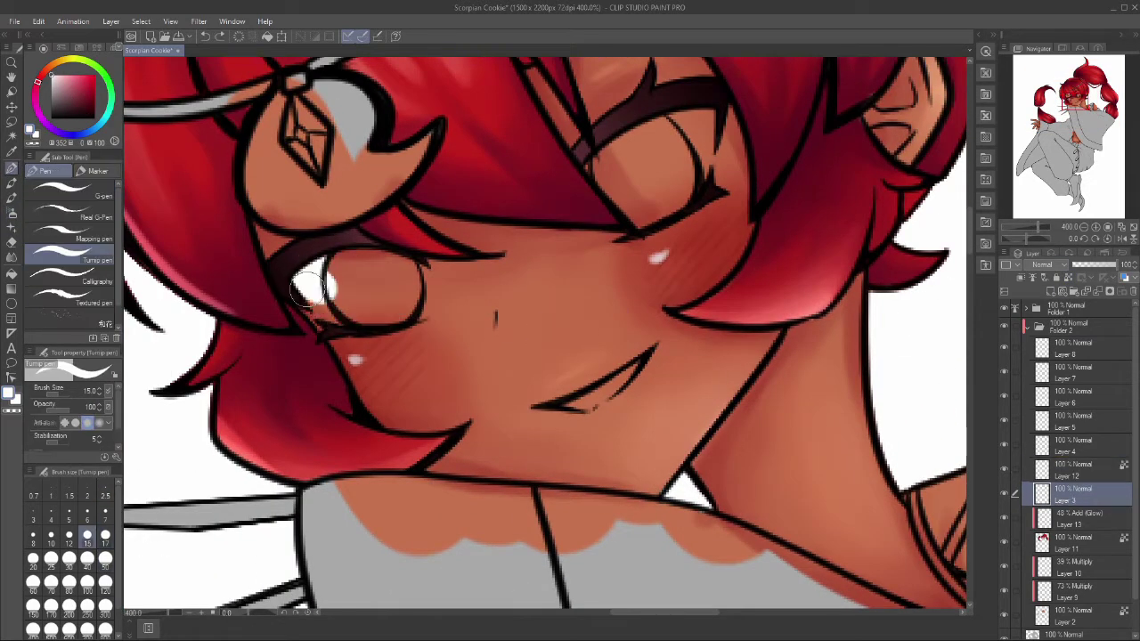
key("bracketleft")
key("bracketleft")
key("bracketleft")
key("bracketleft")
mouse_move(307, 286)
left_mouse_down()
mouse_move(381, 323)
mouse_move(409, 285)
left_mouse_up()
mouse_move(587, 165)
left_mouse_down()
mouse_move(654, 218)
mouse_move(606, 169)
mouse_move(677, 178)
mouse_move(614, 234)
left_mouse_up()
Step: Lock the transparent pixels of Layer 3 and shade the tops of the eye whites greyish mauve with the size 17 Soft airbrush
left_click(1057, 279)
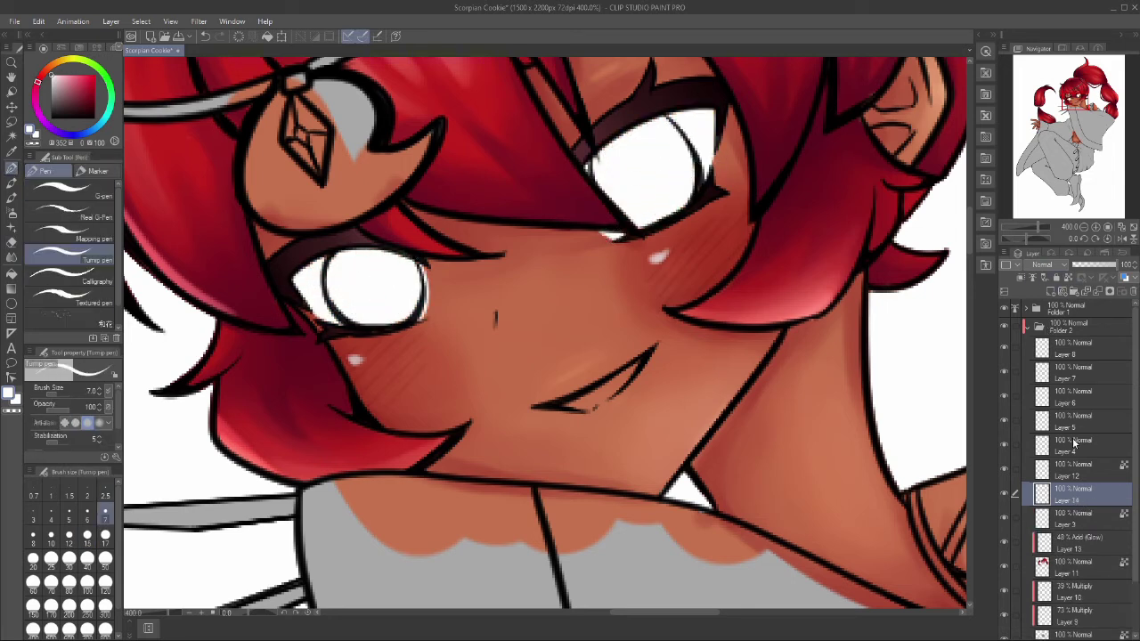
left_click(11, 212)
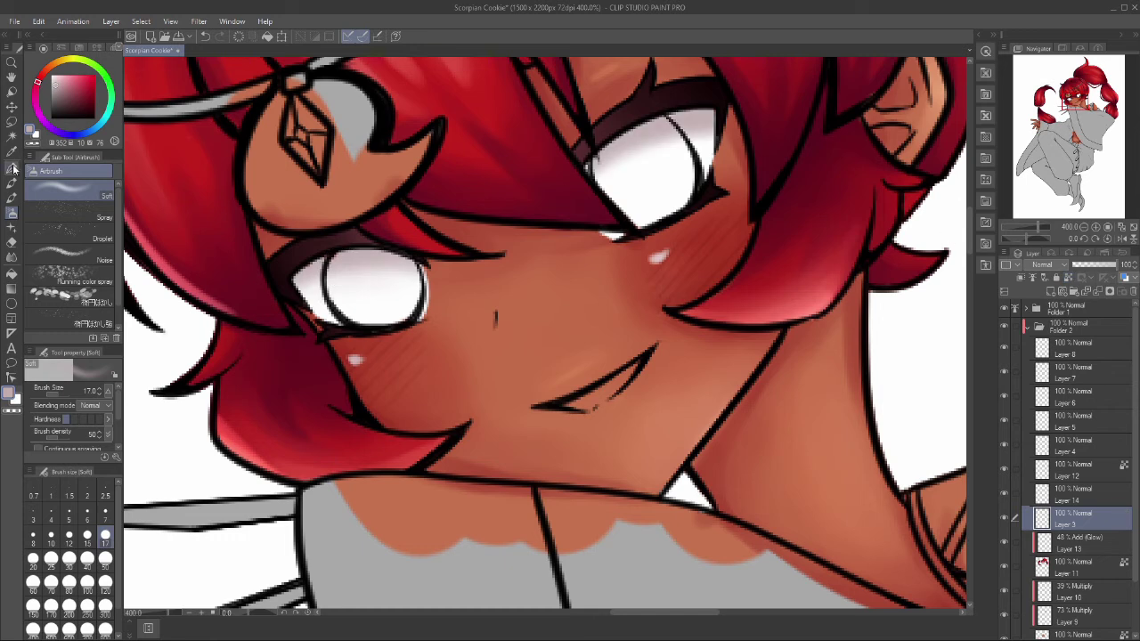
Step: Paint both irises on Layer 14 with the Turnip pen and recolour them a brighter, more saturated green
key("p")
key("alt+bracketright")
mouse_move(344, 264)
left_mouse_down()
mouse_move(368, 252)
mouse_move(392, 312)
left_mouse_up()
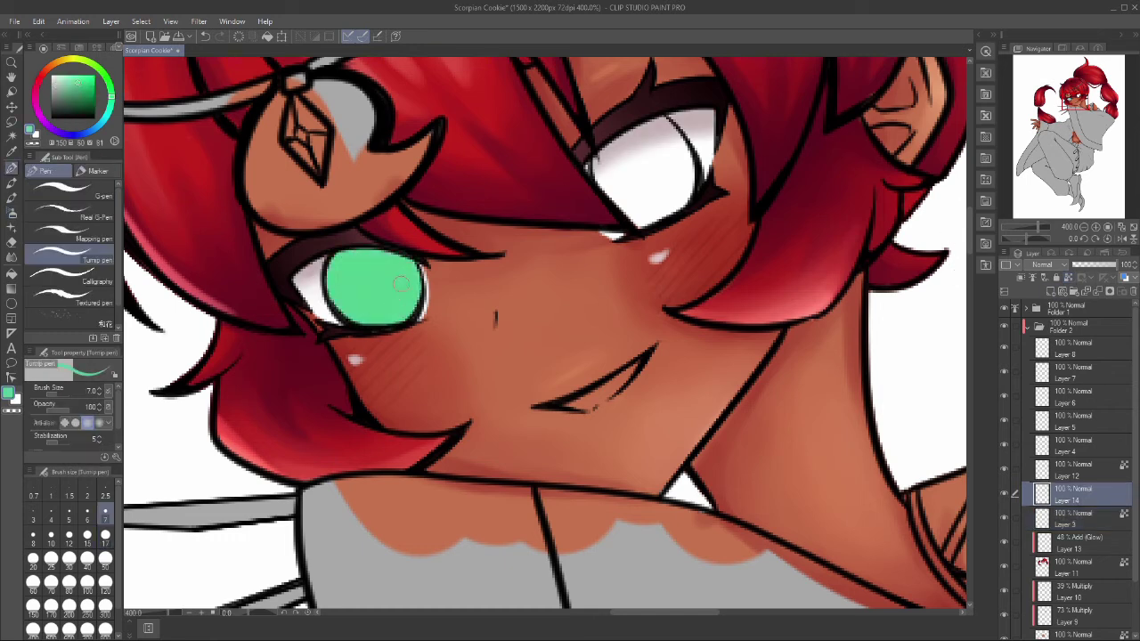
mouse_move(598, 157)
left_mouse_down()
mouse_move(623, 214)
mouse_move(668, 132)
left_mouse_up()
left_click_drag(105, 100, 107, 82)
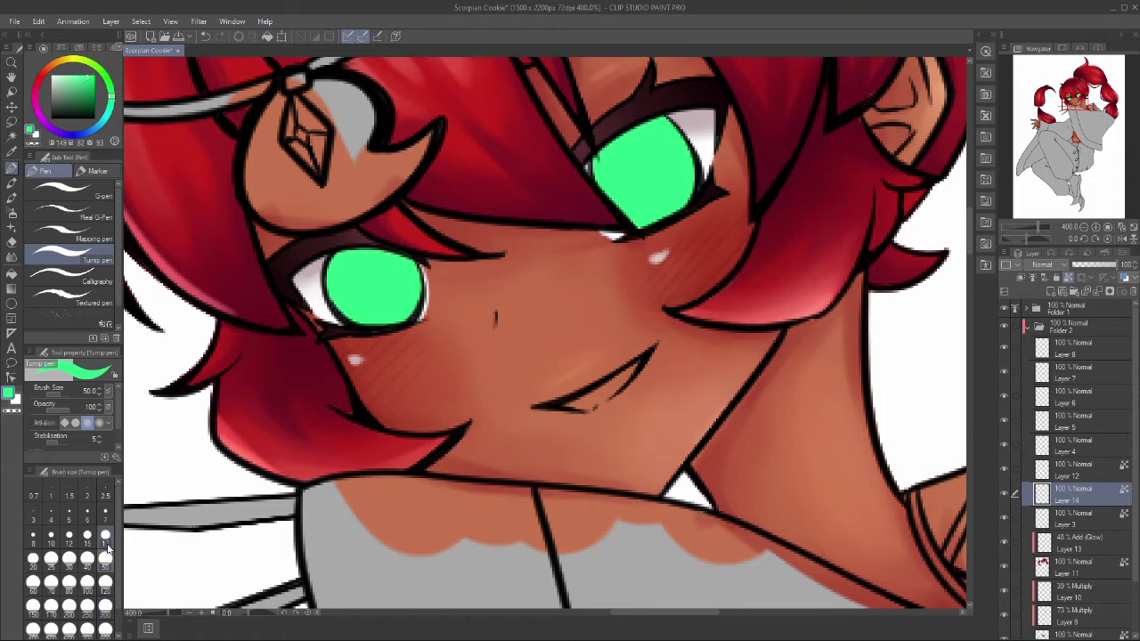
Step: Shade the upper part of both irises dark green on clipped Layer 15 with the size 12 Turnip pen, and clean up the shading's edge
left_click(1020, 278)
left_click(87, 535)
key("bracketleft")
left_click_drag(331, 267, 417, 311)
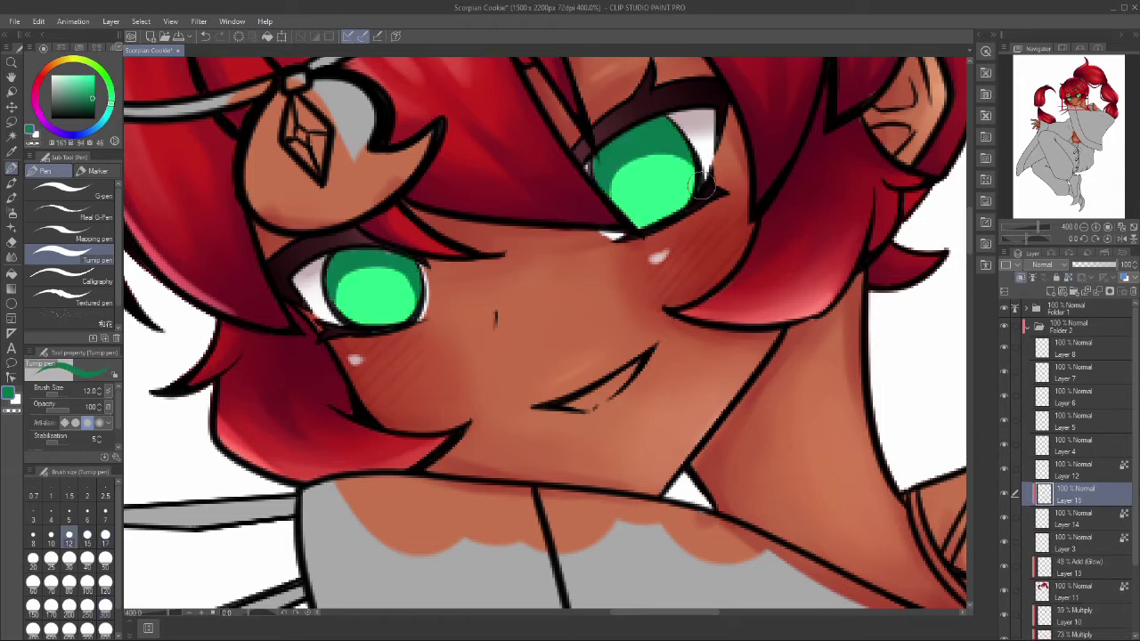
left_click_drag(605, 160, 694, 178)
mouse_move(623, 205)
left_mouse_down()
mouse_move(697, 124)
mouse_move(606, 165)
mouse_move(655, 146)
mouse_move(626, 188)
mouse_move(650, 213)
left_mouse_up()
key("e")
left_click_drag(623, 160, 677, 218)
Step: Paint round dark green pupils in both irises with the Turnip pen at size 12
left_click(1078, 516)
key("p")
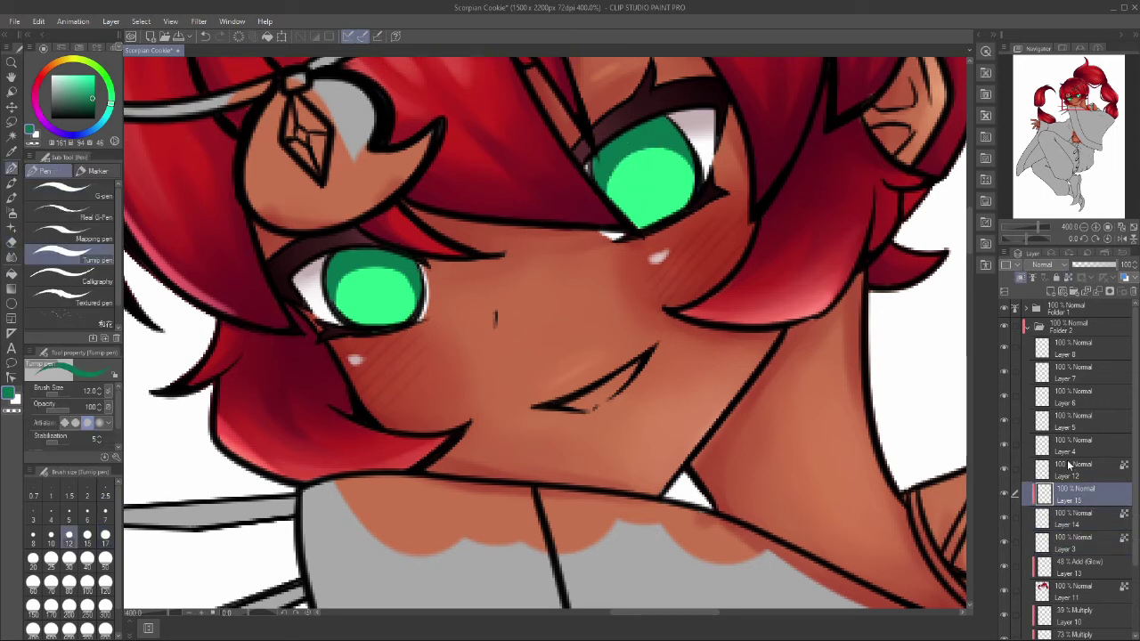
left_click_drag(358, 271, 398, 273)
left_click_drag(623, 147, 690, 160)
Step: Lighten the lower part of both irises on Layer 14 with pale green, using the Soft airbrush at size 15
left_click(108, 84)
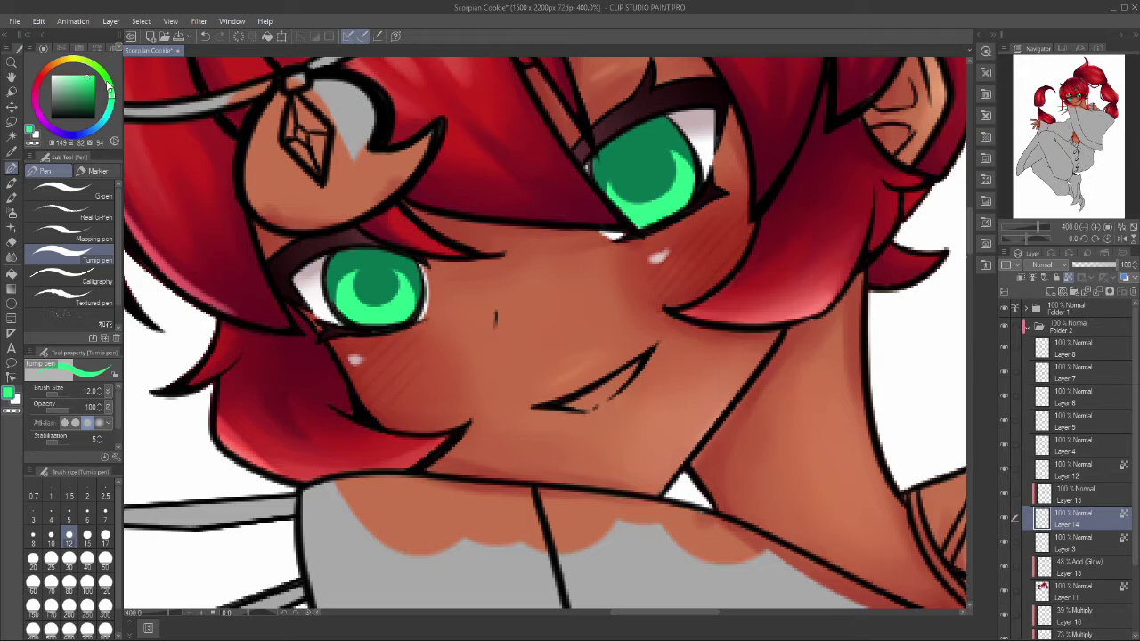
left_click(11, 213)
mouse_move(358, 330)
left_mouse_down()
mouse_move(646, 203)
mouse_move(356, 331)
left_mouse_up()
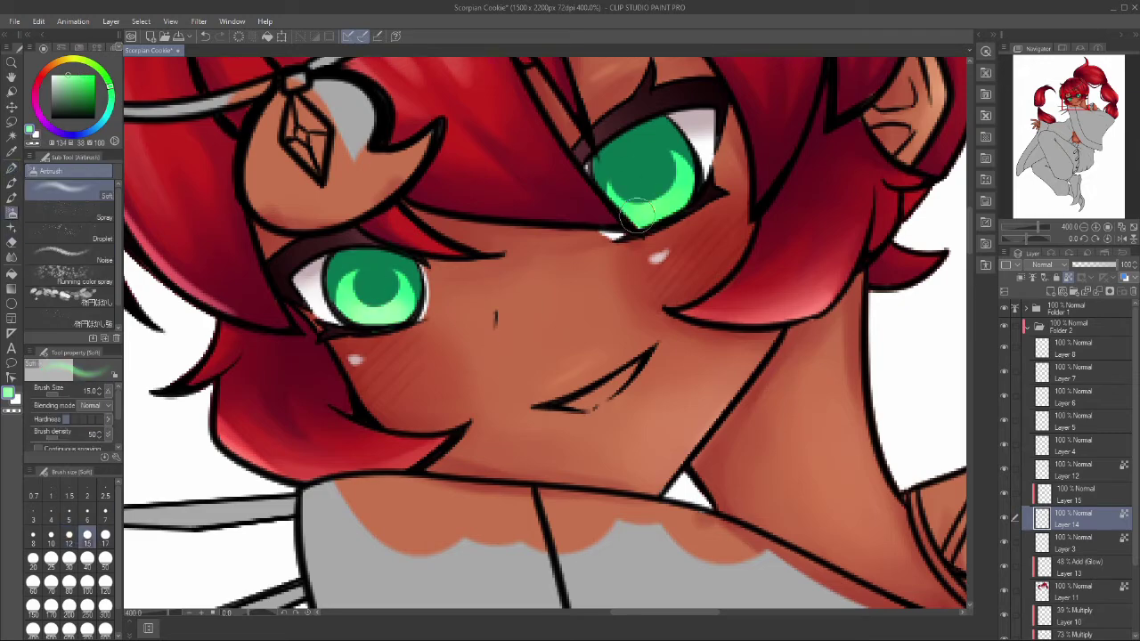
left_click_drag(623, 218, 704, 179)
Step: Repaint the round dark green pupil in the viewer's right eye on Layer 15 with the Turnip pen at size 12
left_click(1073, 494)
left_click_drag(143, 231, 156, 283)
key("p")
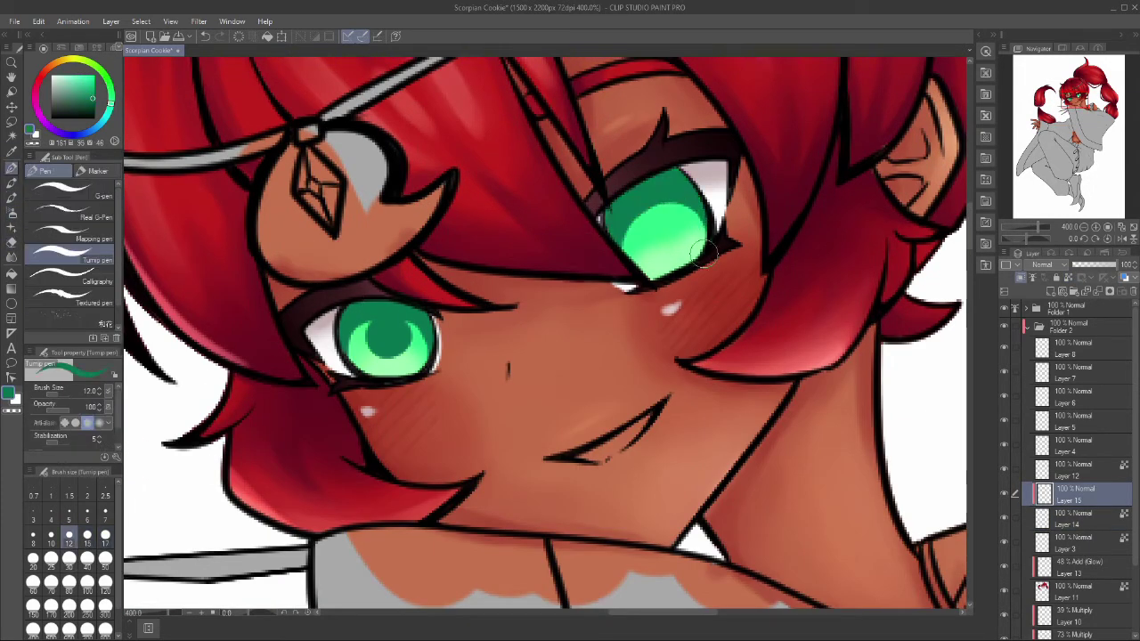
scroll(666, 214, "up", 1)
mouse_move(666, 214)
left_mouse_down()
mouse_move(654, 236)
mouse_move(677, 227)
mouse_move(663, 234)
left_mouse_up()
Step: Darken the upper part of both irises with deep blue-green on Layer 15 using the Soft airbrush, raising its size to 50
key("b")
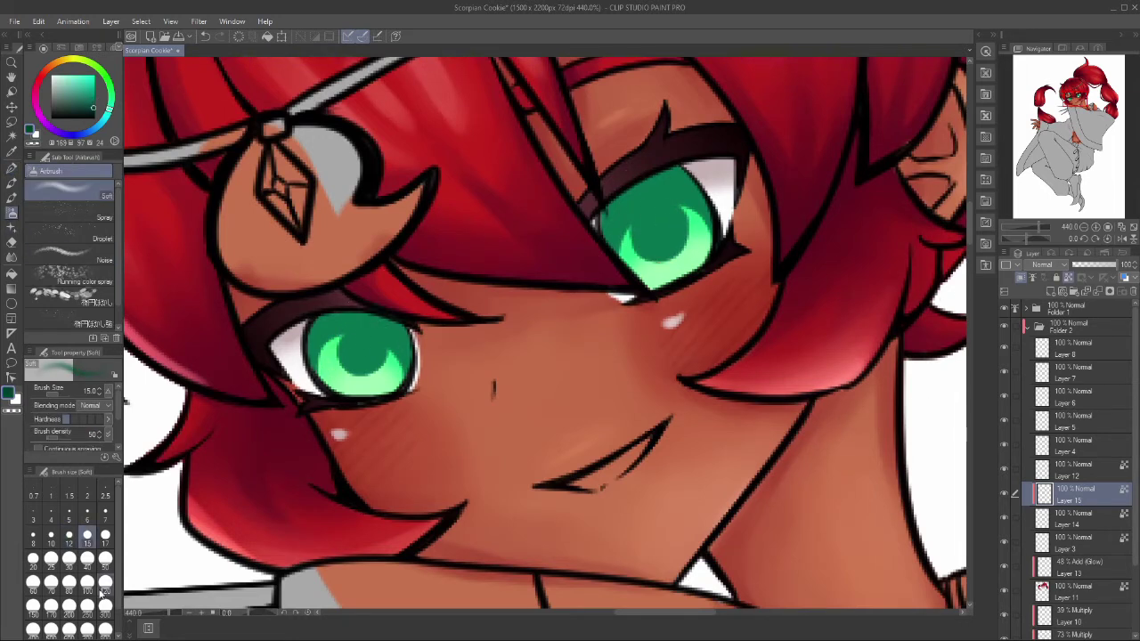
left_click_drag(267, 347, 401, 232)
mouse_move(623, 240)
left_mouse_down()
mouse_move(756, 106)
mouse_move(801, 223)
left_mouse_up()
left_click_drag(405, 347, 341, 294)
left_click(341, 294, "alt")
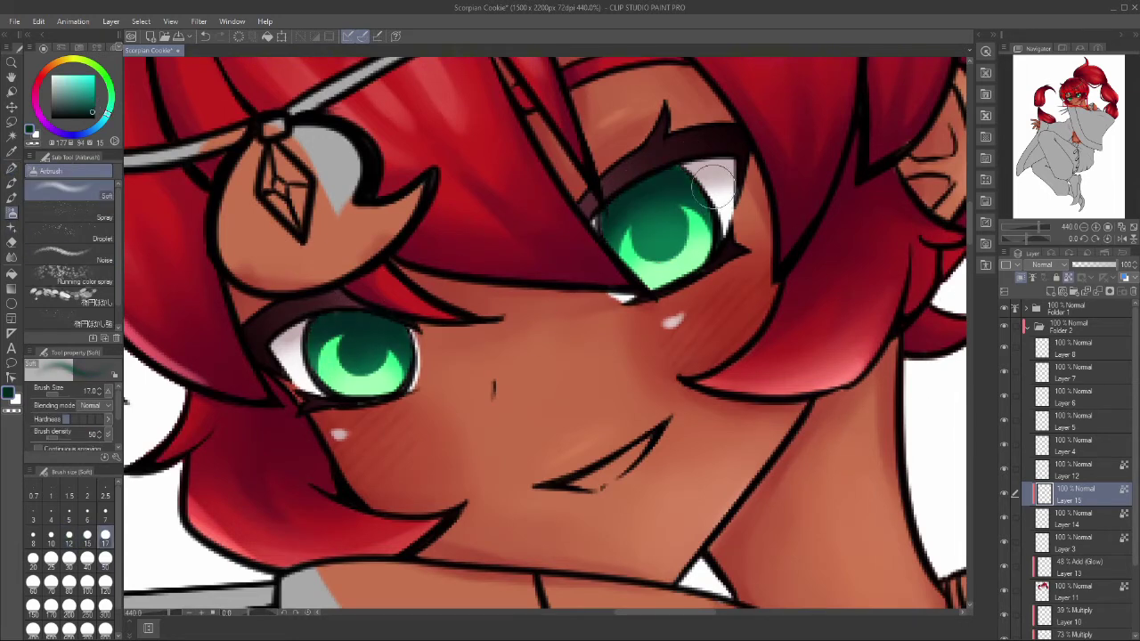
left_click(105, 560)
scroll(590, 194, "down", 5)
scroll(545, 333, "up", 5)
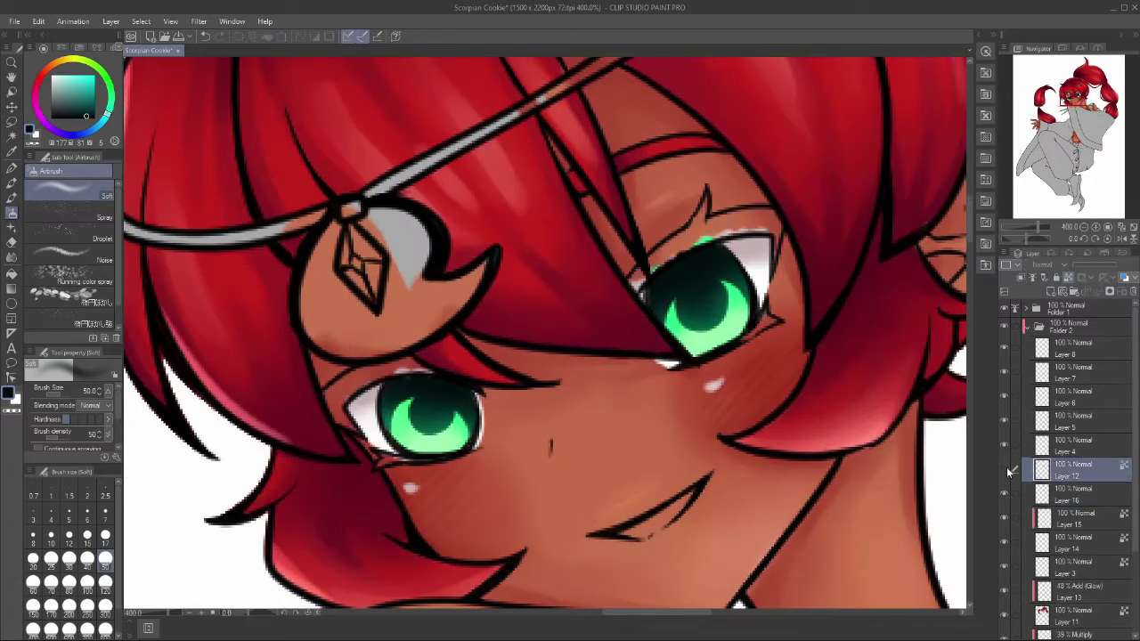
Step: Draw narrow black slit pupils in both irises on new Layer 16 with the Turnip pen at size 2.5, and lasso around them
key("ctrl+shift+n")
key("p")
left_click(433, 412, "alt")
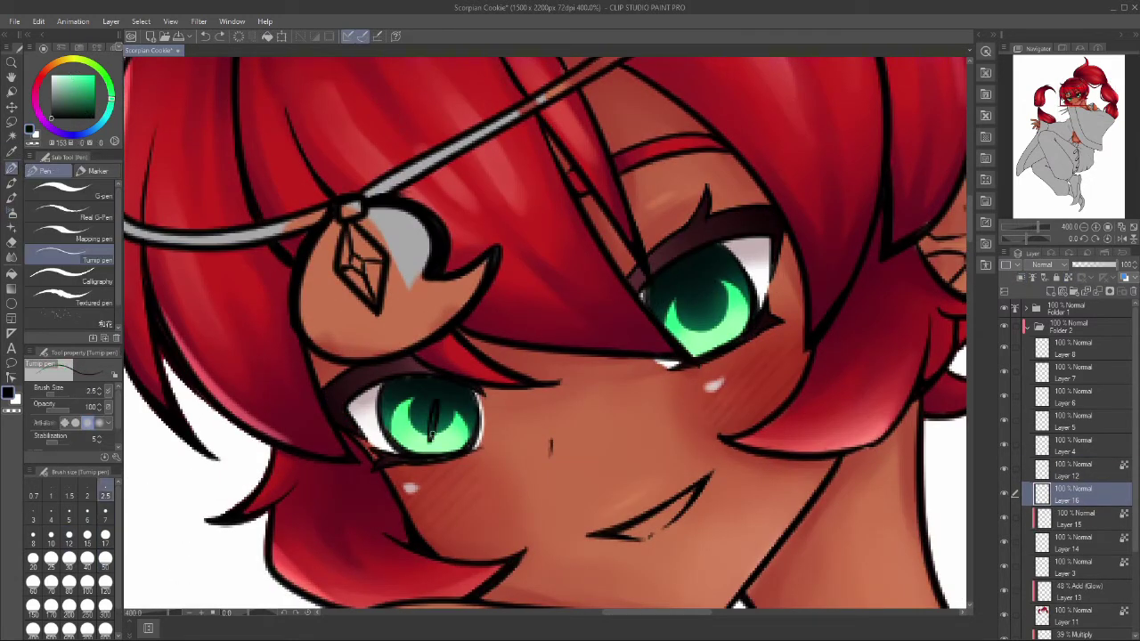
key("bracketright")
left_click(433, 411)
scroll(602, 332, "up", 3)
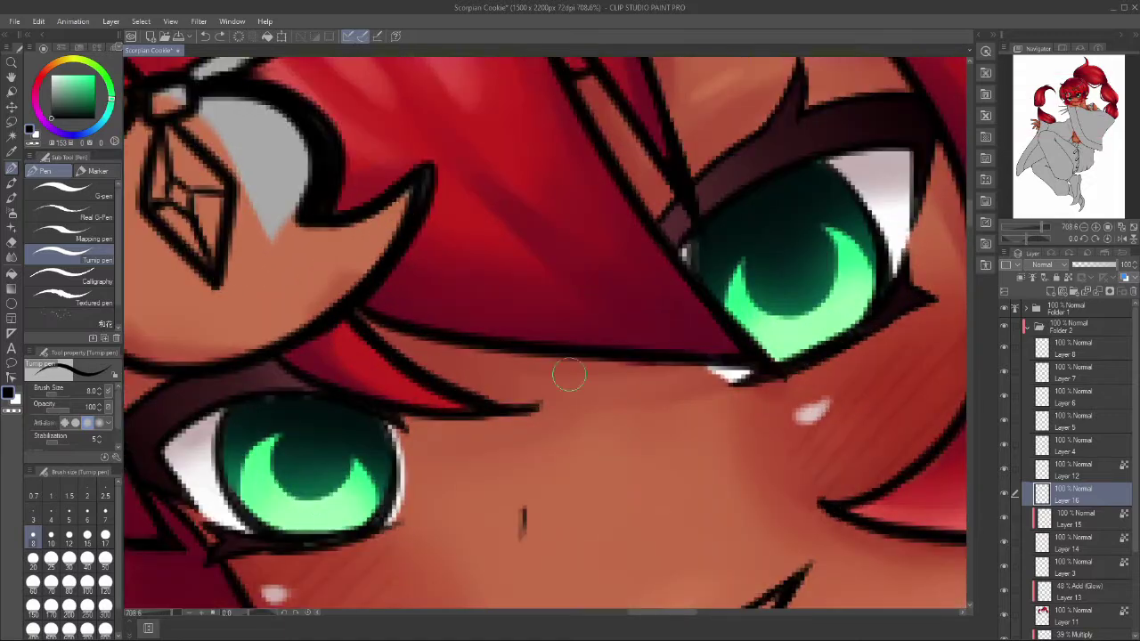
key("bracketleft")
key("bracketleft")
key("bracketleft")
key("bracketleft")
key("bracketleft")
key("bracketleft")
left_click_drag(305, 427, 306, 516)
left_click_drag(799, 235, 798, 316)
scroll(801, 268, "down", 5)
scroll(899, 245, "up", 3)
key("m")
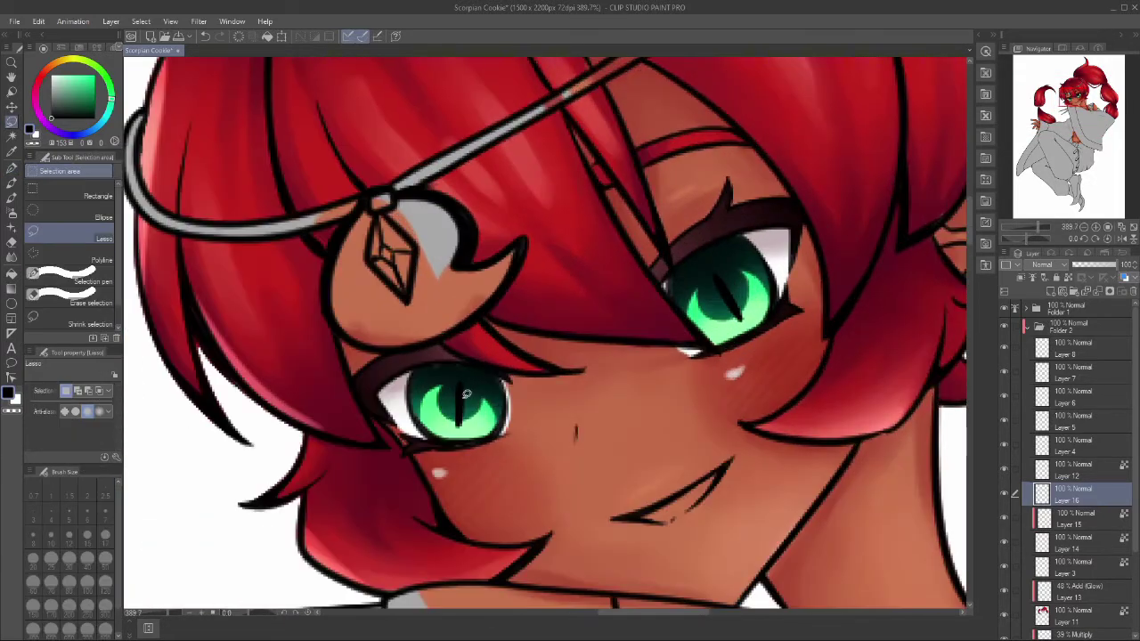
left_click_drag(419, 374, 407, 453)
left_click_drag(677, 278, 683, 361)
Step: Paint white highlights in both eyes on new Layer 17 with the Turnip pen, large ones at size 7 and small ones at size 5
scroll(682, 365, "down", 3)
key("ctrl+shift+n")
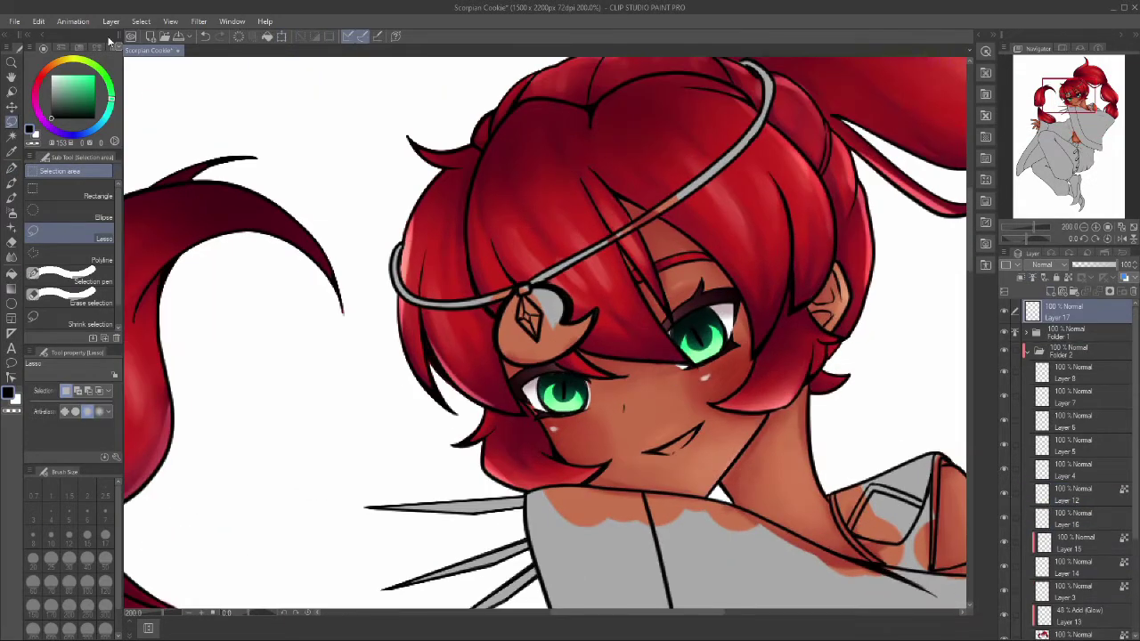
key("p")
key("bracketright")
key("bracketright")
key("bracketright")
key("bracketright")
key("bracketright")
key("bracketright")
key("bracketright")
scroll(676, 378, "up", 4)
key("bracketleft")
key("bracketleft")
left_click(370, 396)
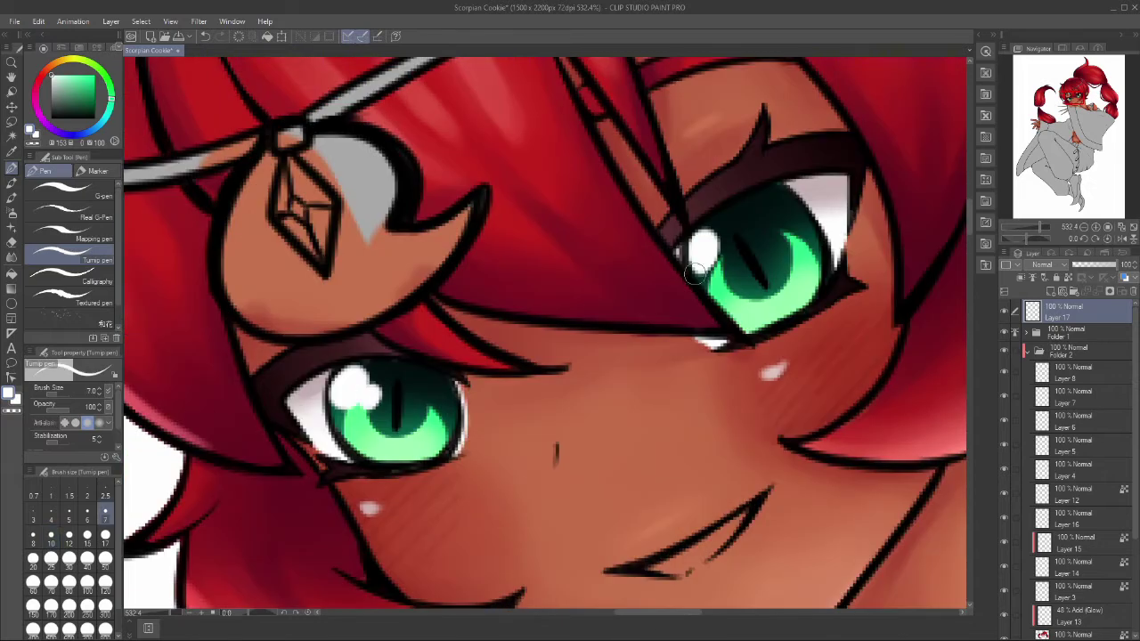
left_click(723, 252)
key("bracketleft")
key("bracketleft")
left_click(445, 433)
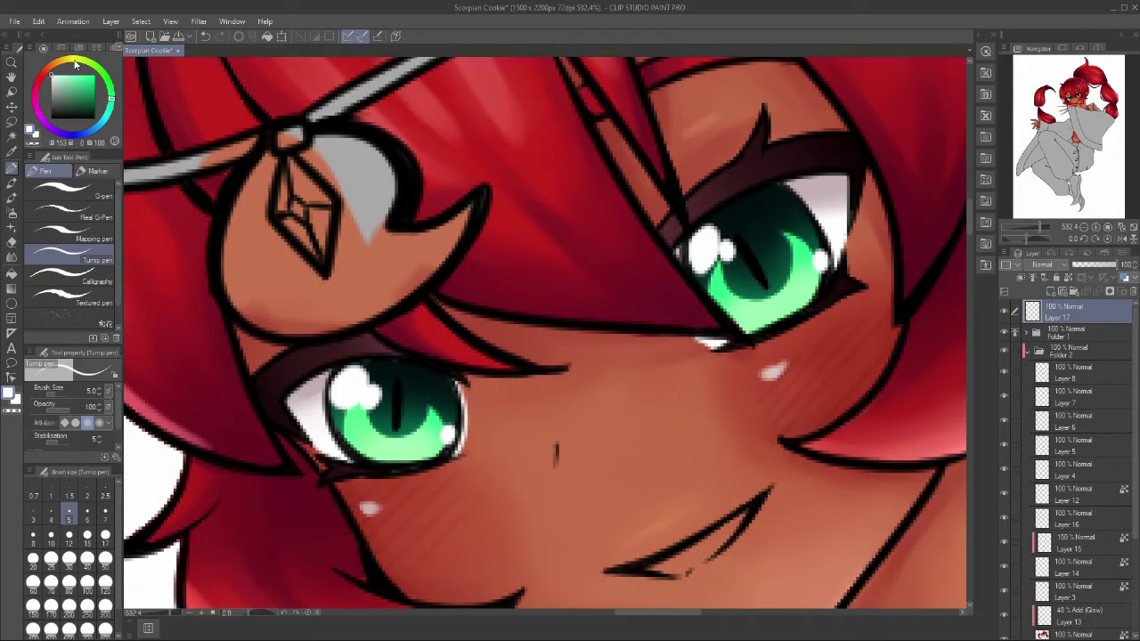
Step: Add small yellow glints beside both slit pupils on new Layer 18 in Glow dodge mode, using the Turnip pen at size 2.5
key("ctrl+shift+n")
left_click(105, 496)
scroll(961, 223, "down", 5)
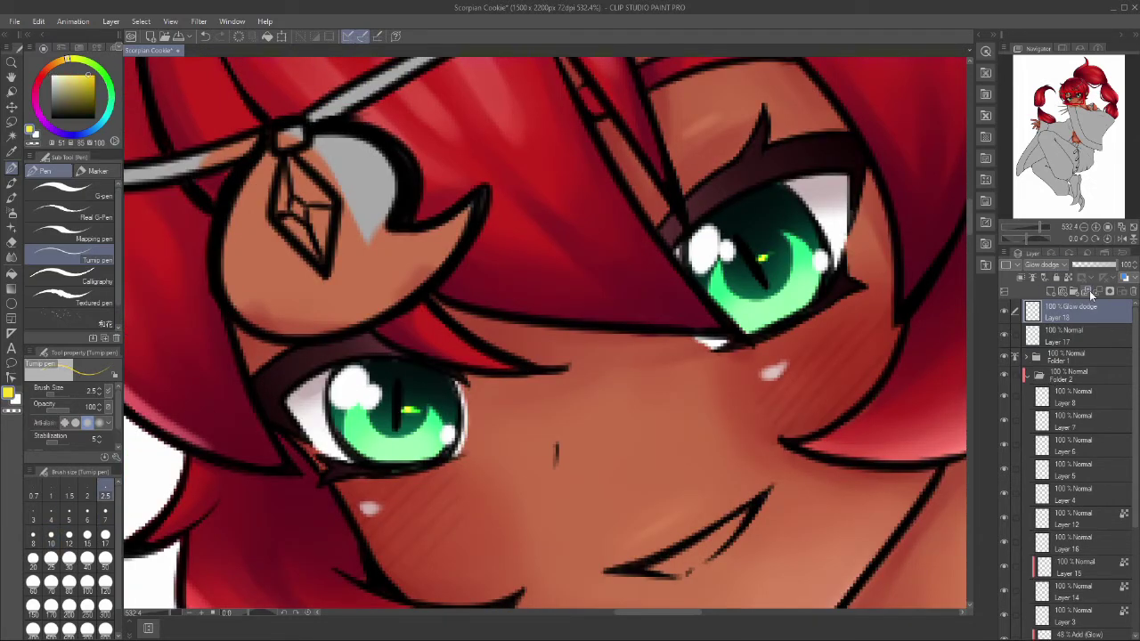
scroll(570, 338, "up", 3)
scroll(1069, 463, "down", 3)
Step: Airbrush soft blue over the upper irises on new Layer 19 above Layer 16 at size 17, and lower the layer's opacity to 36%
left_click(1055, 443)
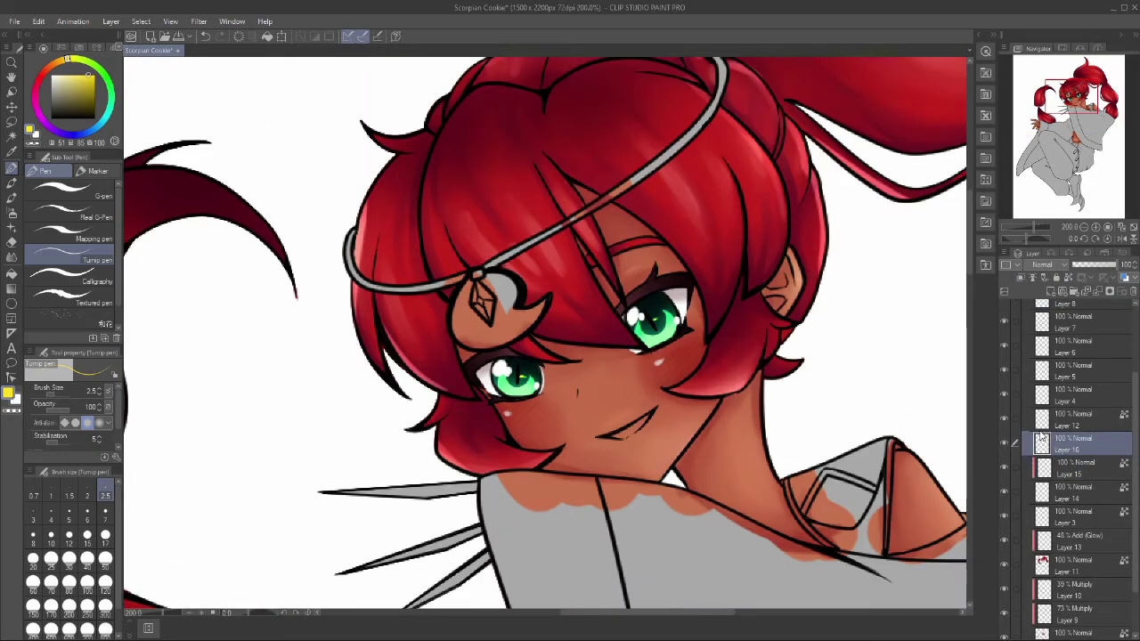
scroll(709, 496, "up", 3)
key("ctrl+shift+n")
key("b")
left_click(216, 382, "alt")
left_click_drag(294, 250, 356, 245)
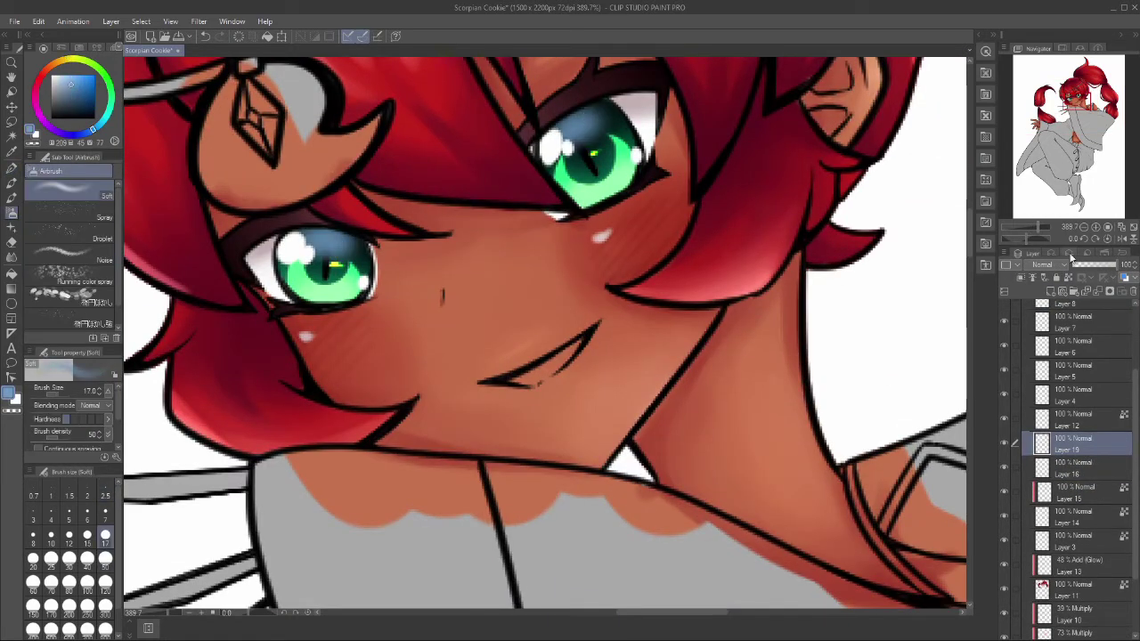
left_click(1090, 264)
scroll(350, 134, "down", 4)
scroll(349, 134, "up", 2)
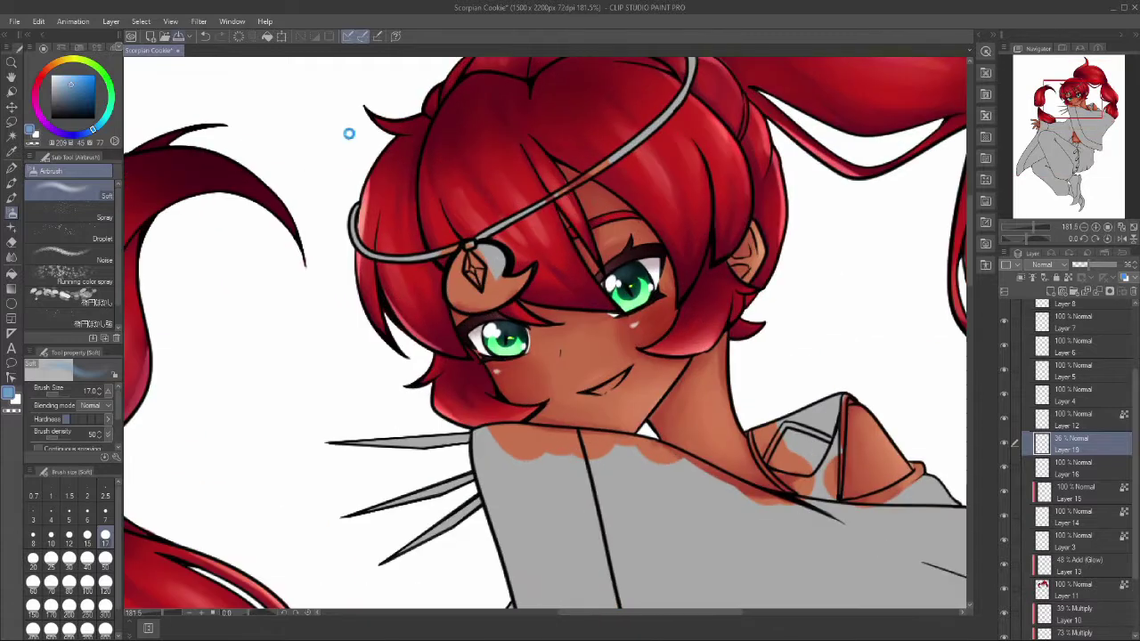
Step: Fill the circlet and crescent forehead ornament golden yellow on Layer 4, and recolour them a warmer orange
left_click(1073, 395)
scroll(570, 339, "up", 2)
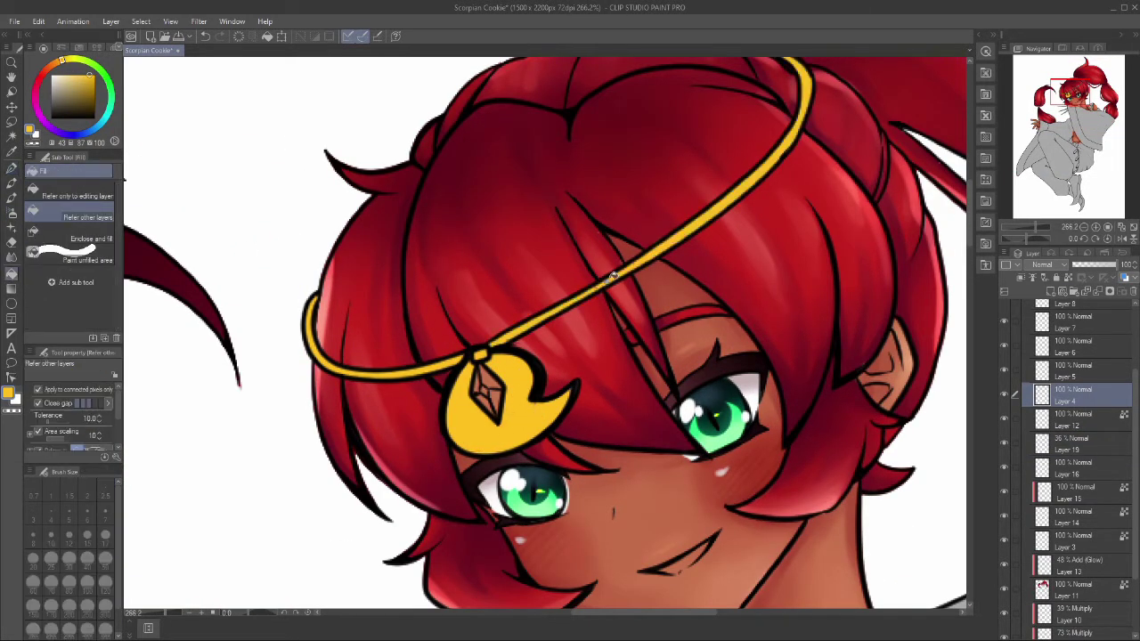
left_click(105, 606)
scroll(617, 342, "down", 3)
scroll(617, 343, "up", 3)
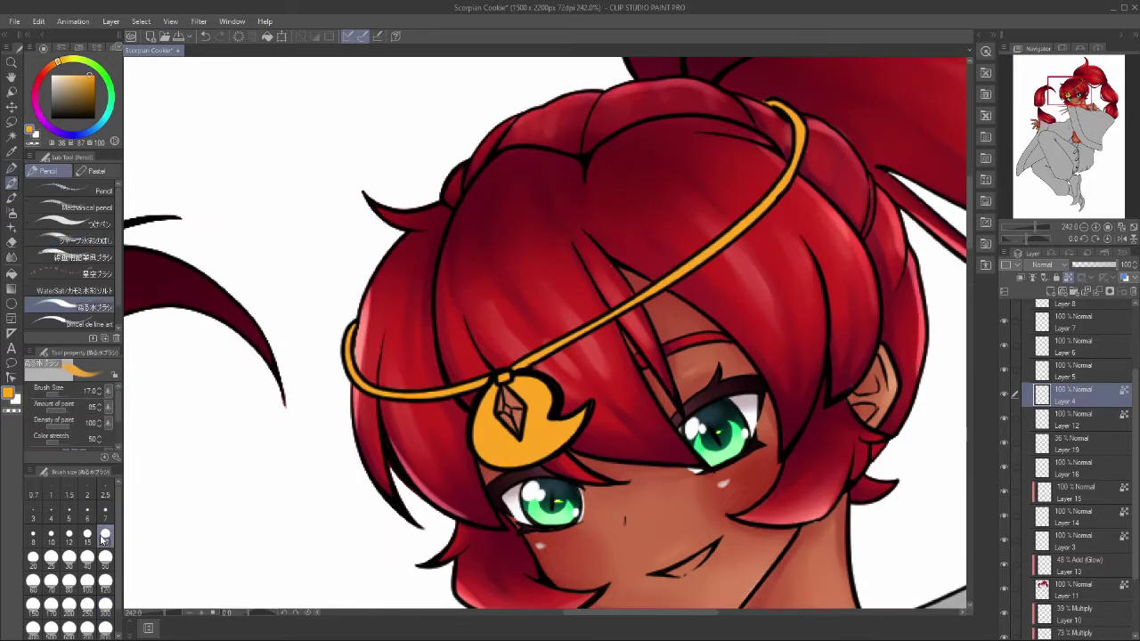
Step: Shade the circlet and ornament with burnt orange and pale yellow using the Pencil brush at size 17, and smooth the colours with Blend
key("p")
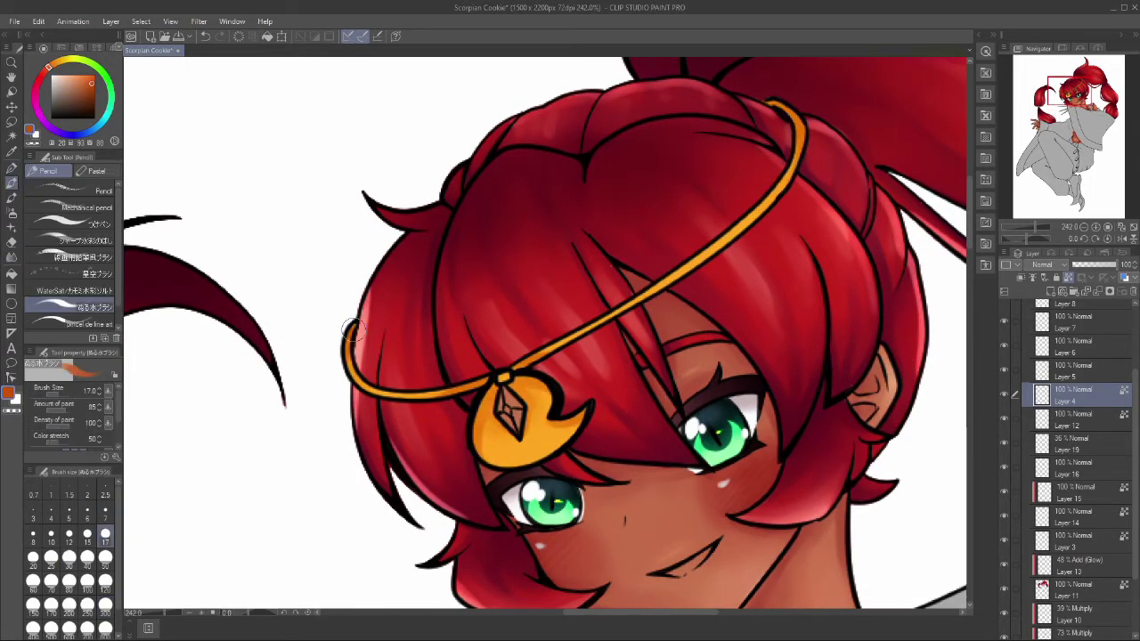
left_click(501, 438, "alt")
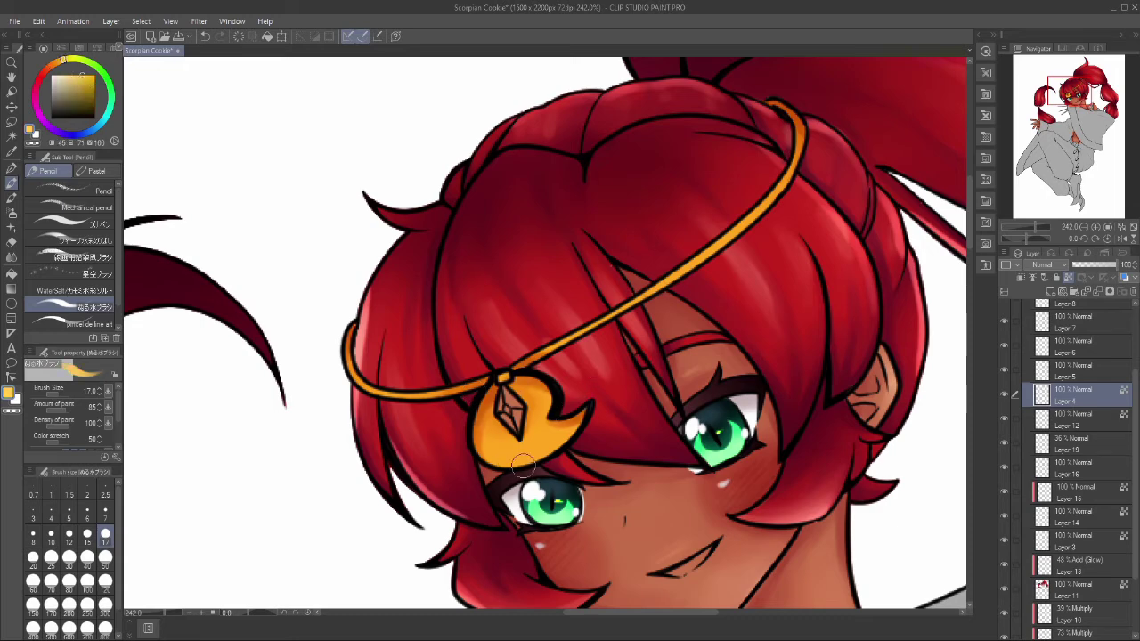
left_click(12, 257)
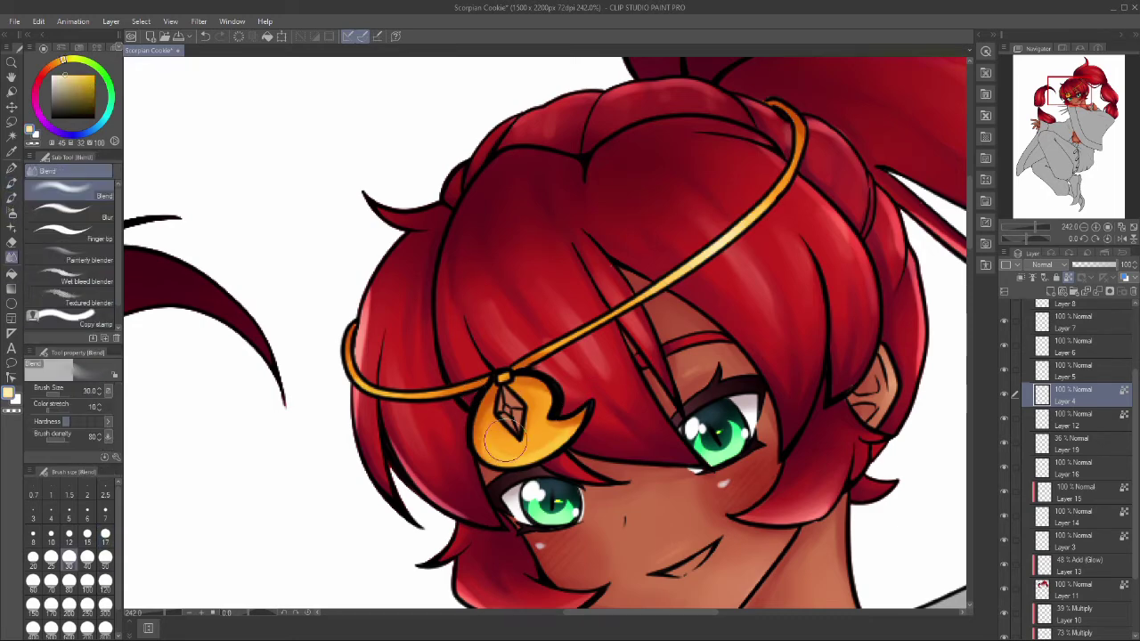
Step: Paint pale yellow shine across the ornament on new clipped Layer 20, set it to Add (Glow) at 31% opacity, and blend the streaks
left_click(1054, 292)
key("p")
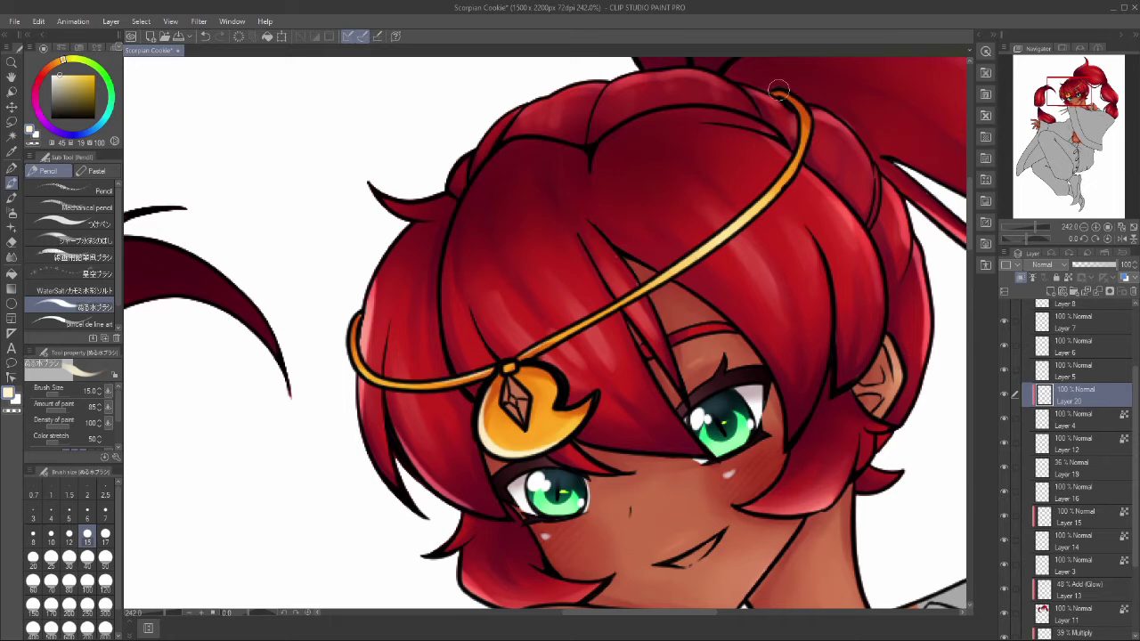
left_click_drag(499, 432, 543, 391)
key("j")
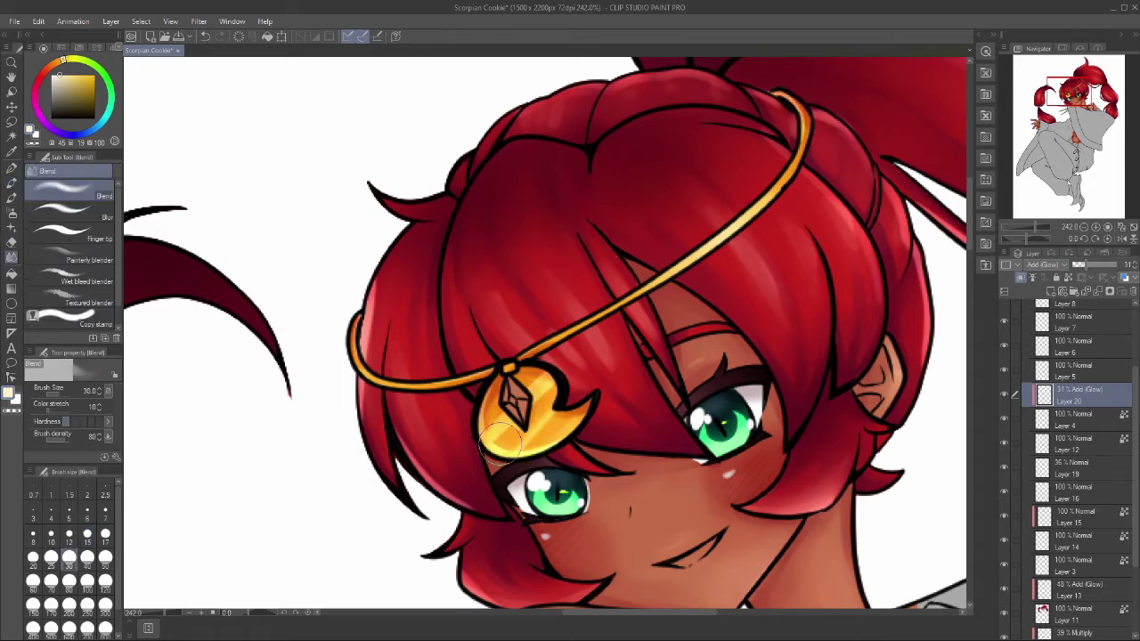
scroll(574, 483, "up", 3)
Step: Add pale rim highlights along the ornament's edges on new clipped Layer 21 with the Turnip pen, and set the layer opacity to 68%
left_click(1054, 292)
key("p")
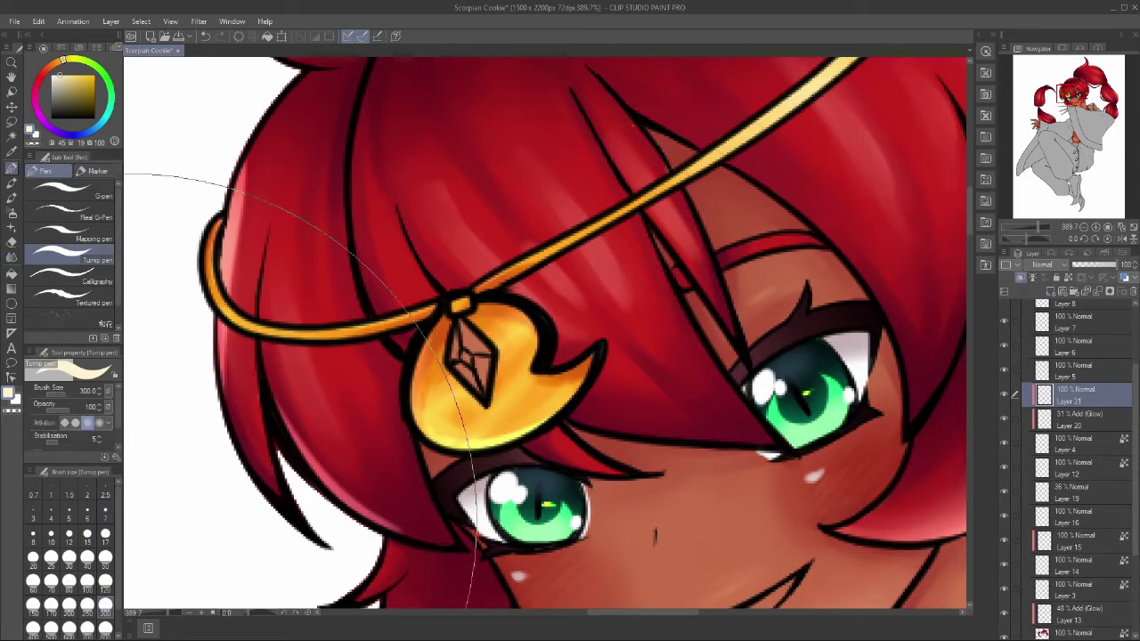
left_click(1090, 266)
left_click_drag(1094, 271, 1104, 267)
Step: Paint the ornament's diamond gem green with darker green facets on Layer 5, using the Turnip pen at size 7
left_click(1055, 292)
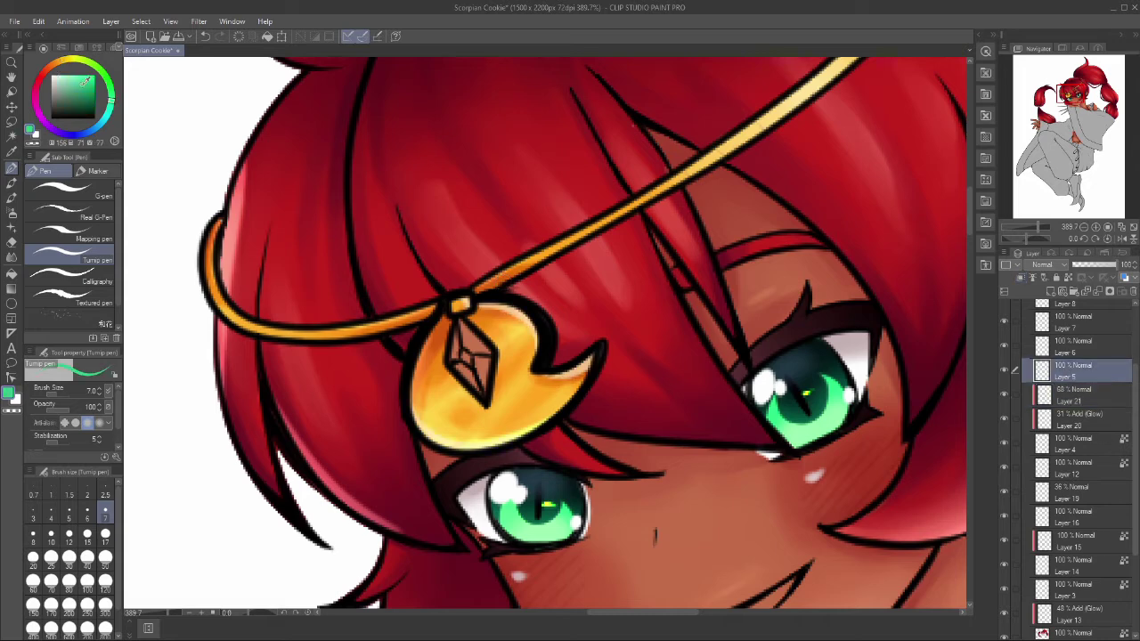
left_click_drag(454, 353, 472, 374)
scroll(463, 356, "down", 3)
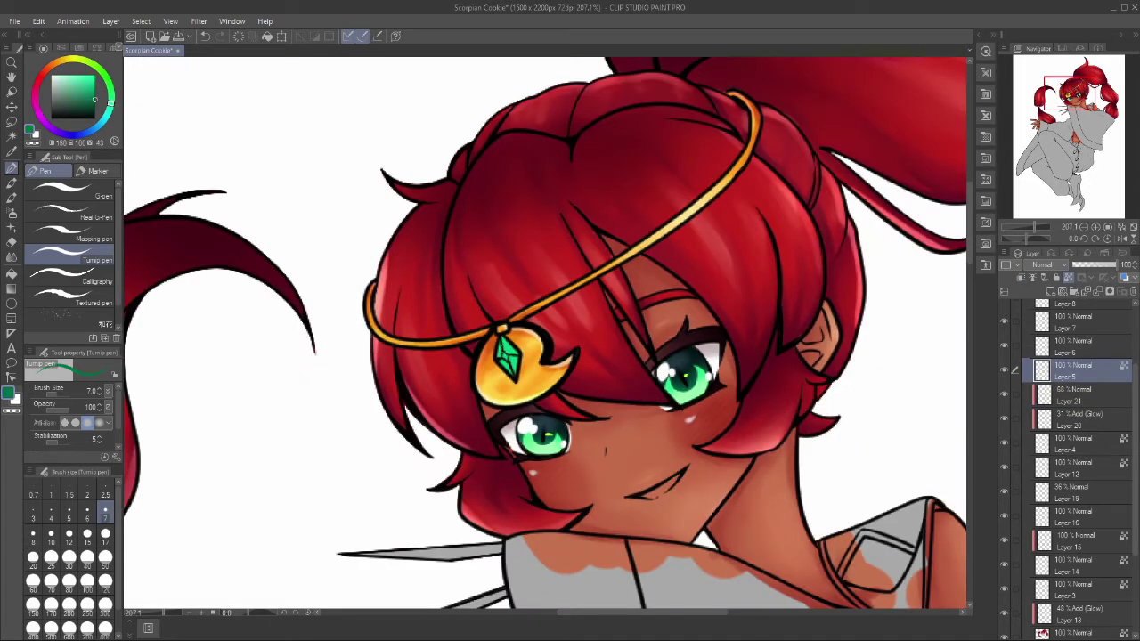
scroll(518, 386, "up", 5)
Step: Add pale mint highlights to the green gem on new clipped Layer 22, set to Glow dodge at 43% opacity
left_click(1054, 292)
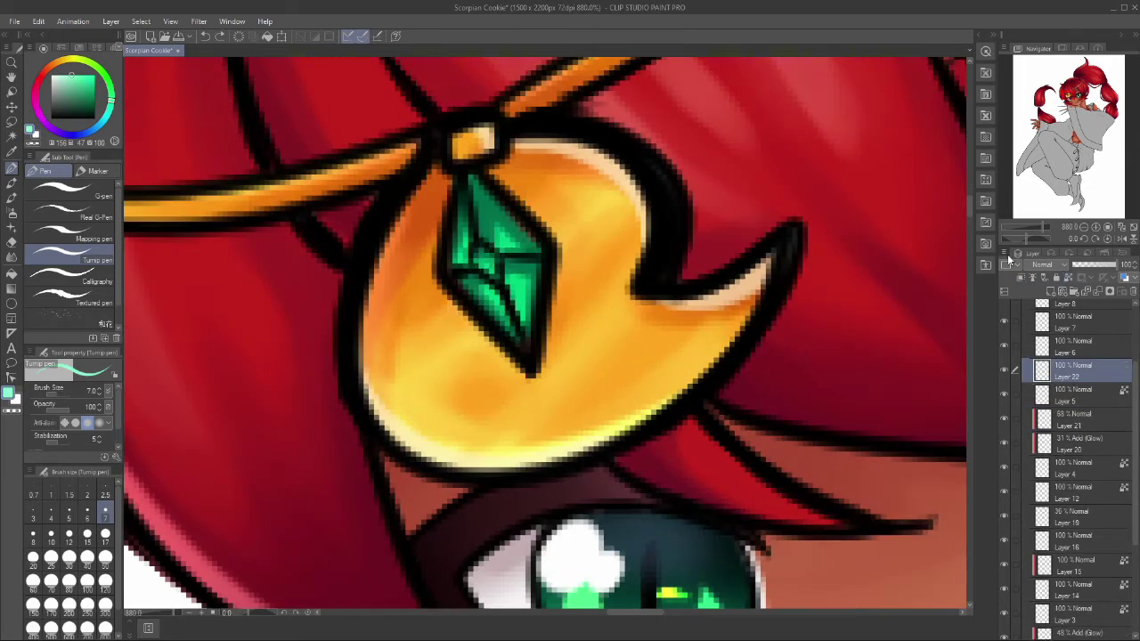
left_click_drag(485, 240, 475, 364)
scroll(476, 365, "down", 5)
scroll(788, 298, "down", 4)
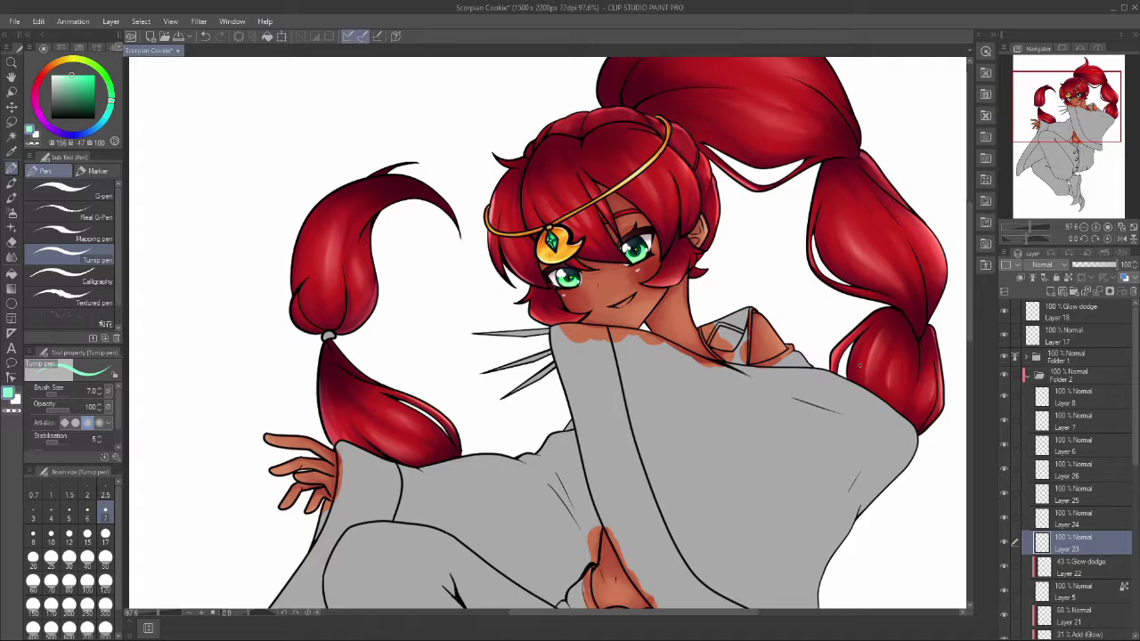
Step: Paint the collar's edge trims and the border of its diamond panel golden yellow on Layer 23 with the Turnip pen at size 7
scroll(801, 347, "up", 6)
left_click(70, 58)
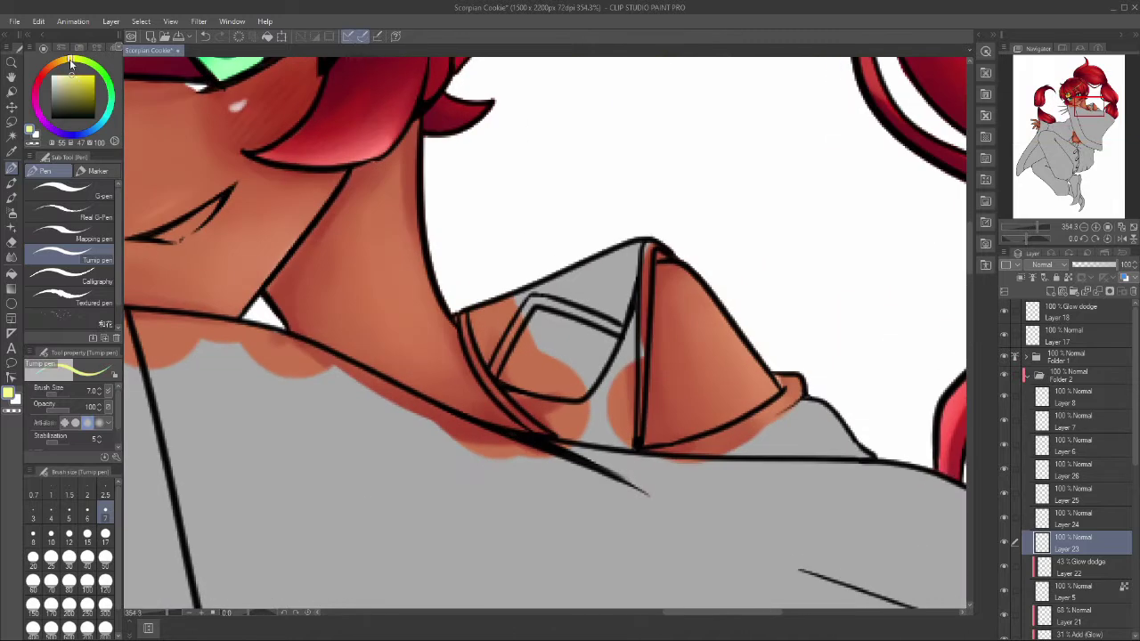
left_click_drag(622, 333, 495, 379)
left_click_drag(463, 317, 540, 433)
left_click_drag(648, 253, 641, 355)
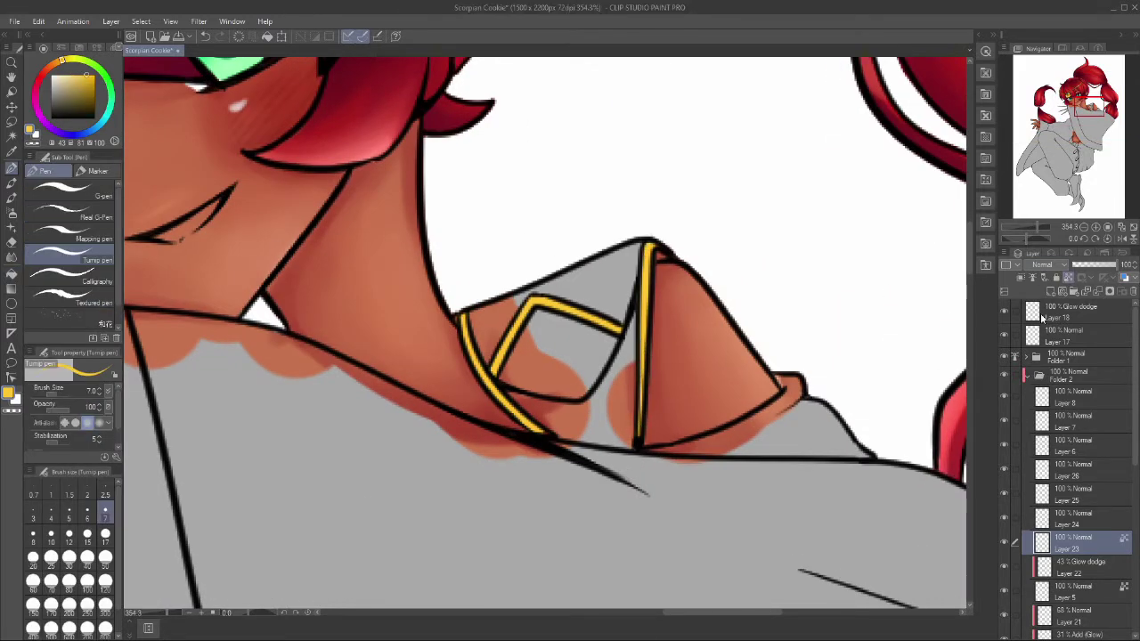
Step: Shade the gold collar trim with brownish orange using the Pencil brush at size 12, and highlight it with pale yellow
left_click(78, 77)
key("p")
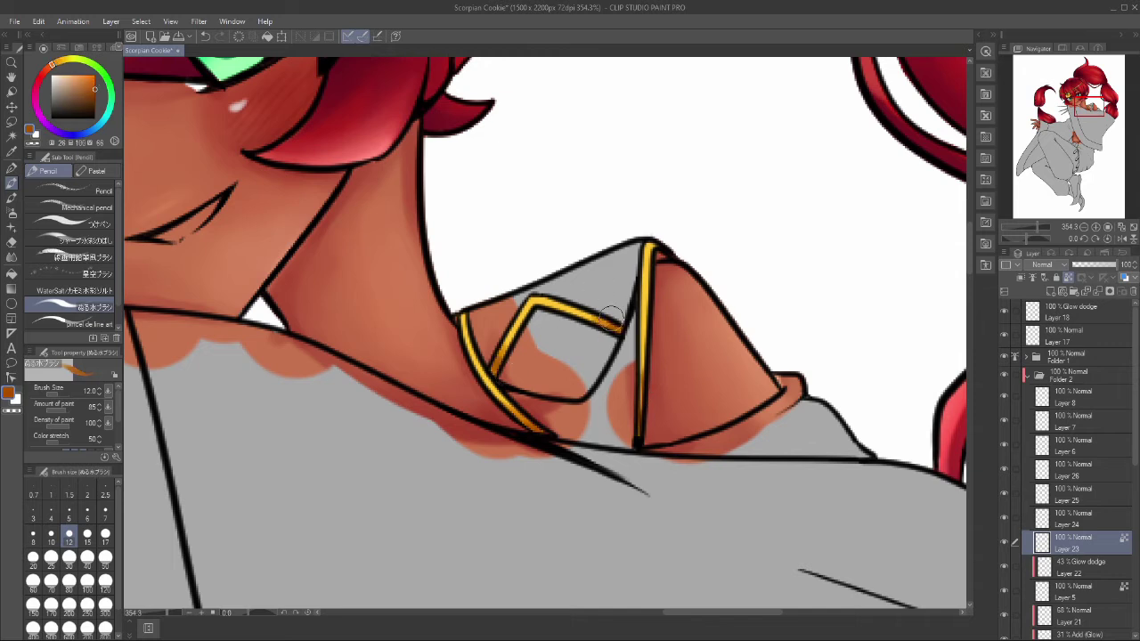
key("x")
Step: Fill the diamond panel inside the gold border red on Layer 24
key("alt+]")
key("g")
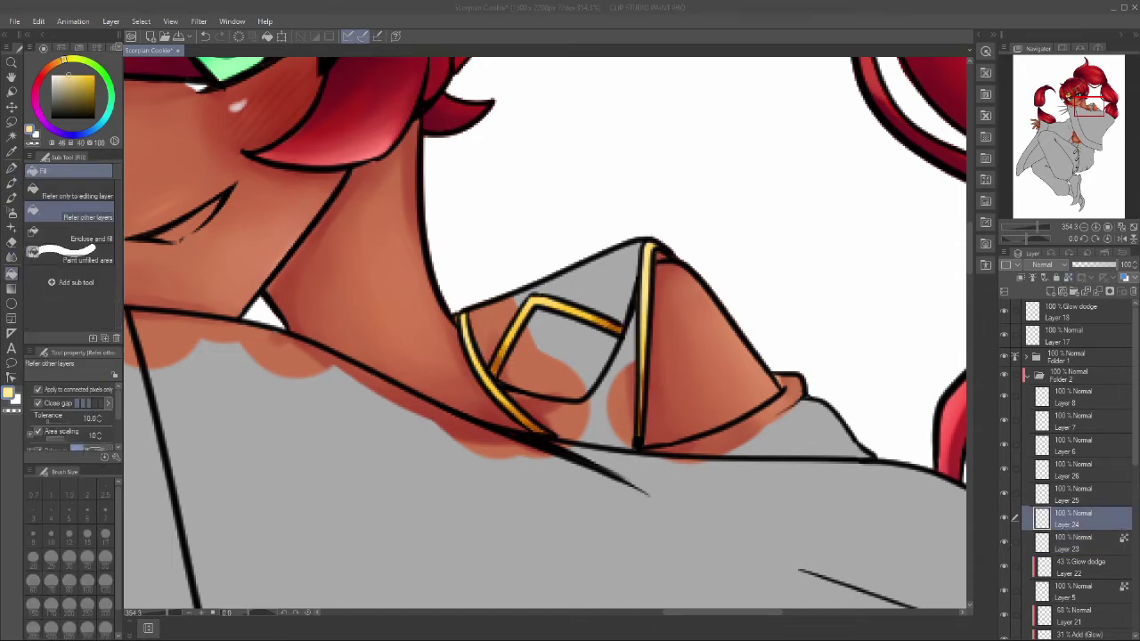
left_click(39, 78)
left_click(556, 352)
key("p")
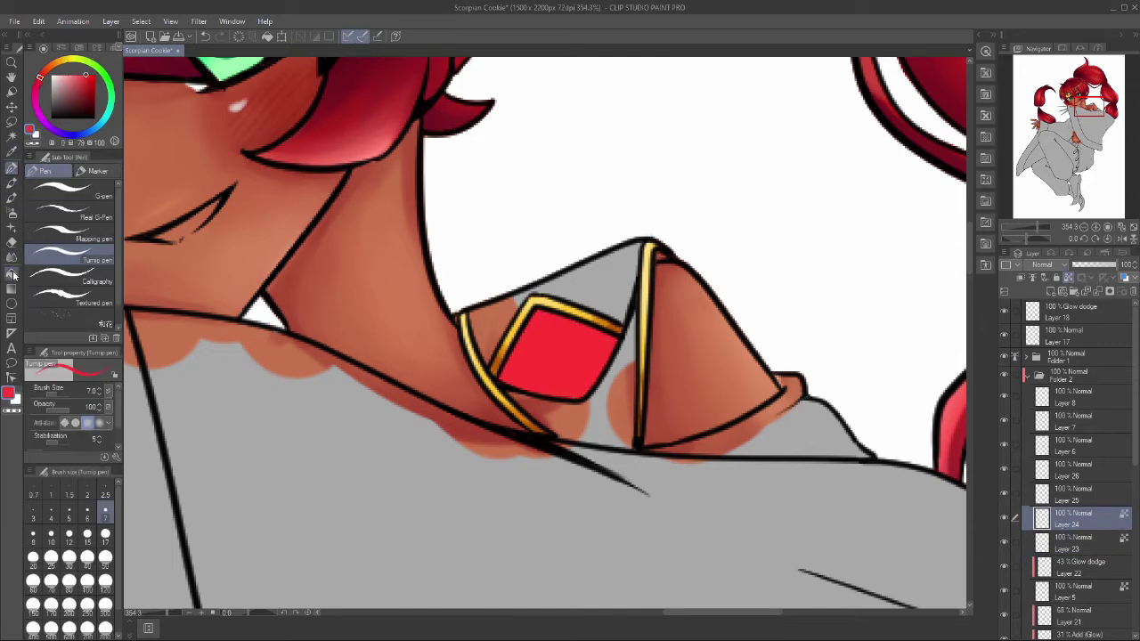
Step: Fill the rest of the collar around the diamond panel dark red on Layer 25, covering the leftover gaps with the Turnip pen
left_click(95, 99)
key("alt+]")
left_click(525, 293)
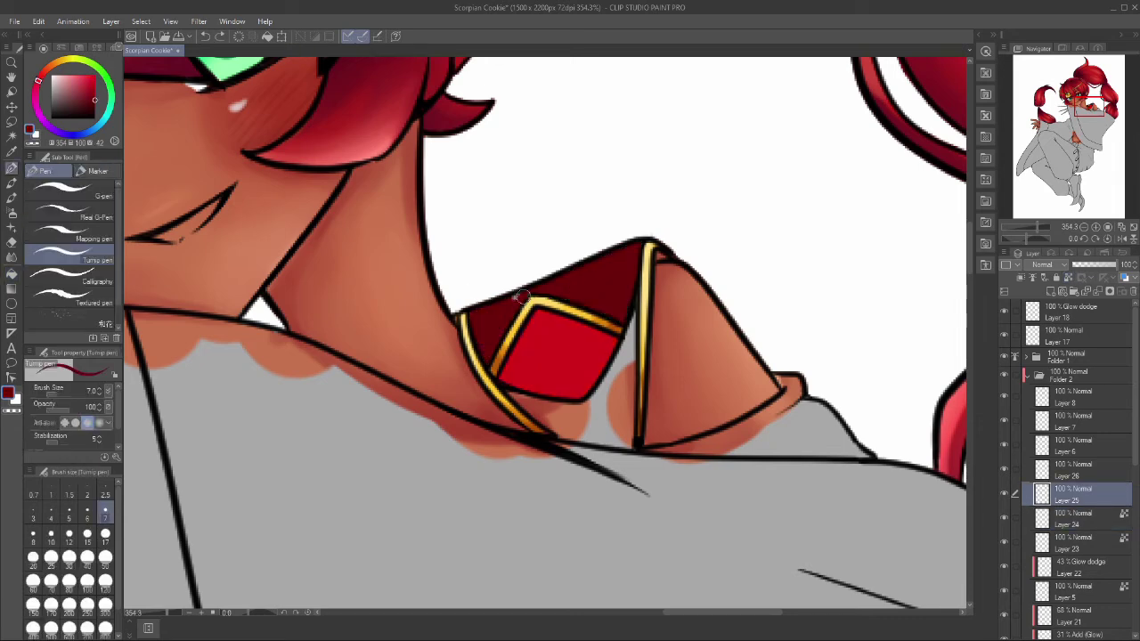
key("g")
left_click(588, 418)
key("p")
Step: Shade the red diamond panel with darker red on Layer 24, using the Turnip pen at size 7 and the Soft airbrush at size 30
key("alt+[")
scroll(617, 274, "down", 2)
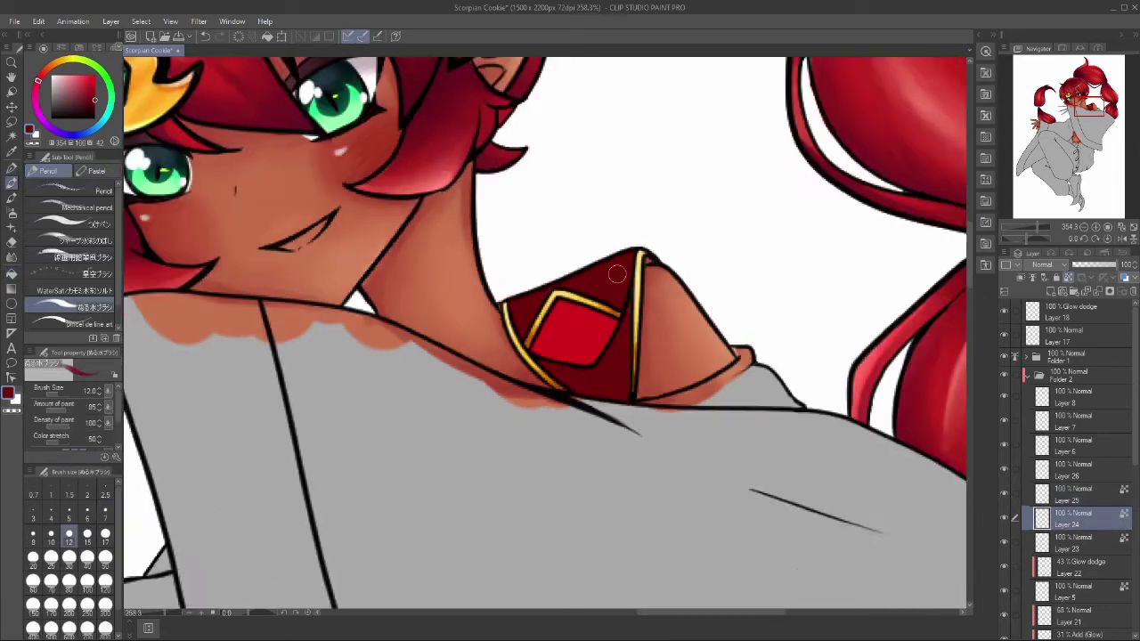
scroll(617, 274, "up", 3)
key("p")
left_click(94, 92)
left_click_drag(449, 418, 534, 383)
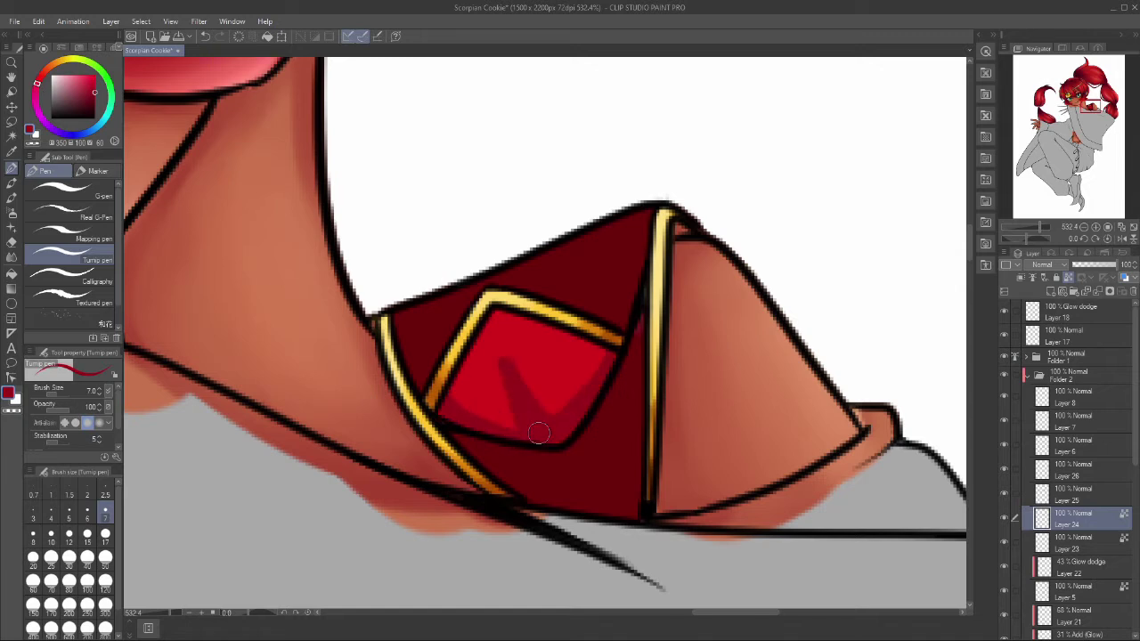
left_click_drag(499, 321, 597, 348)
mouse_move(463, 356)
left_mouse_down()
mouse_move(501, 318)
mouse_move(428, 423)
left_mouse_up()
key("ctrl+z")
left_click(11, 210)
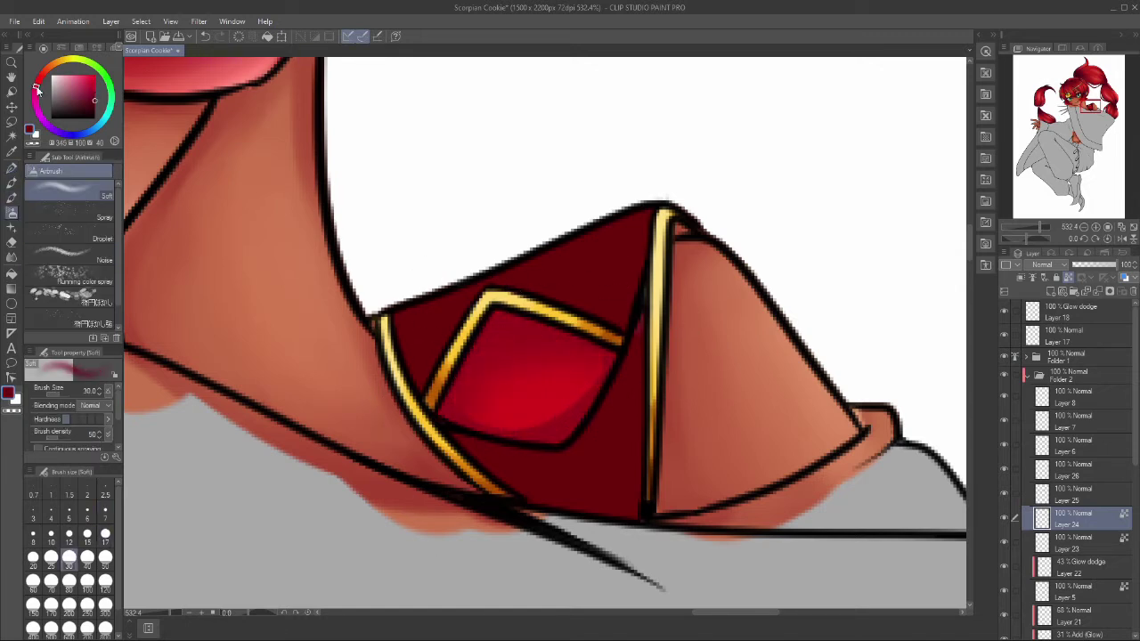
Step: Shade the dark red collar around the diamond with near-black red on Layer 25, using the Pencil brush at size 12 and Blend at 17
left_click(94, 110)
left_click(12, 182)
left_click_drag(623, 268, 546, 308)
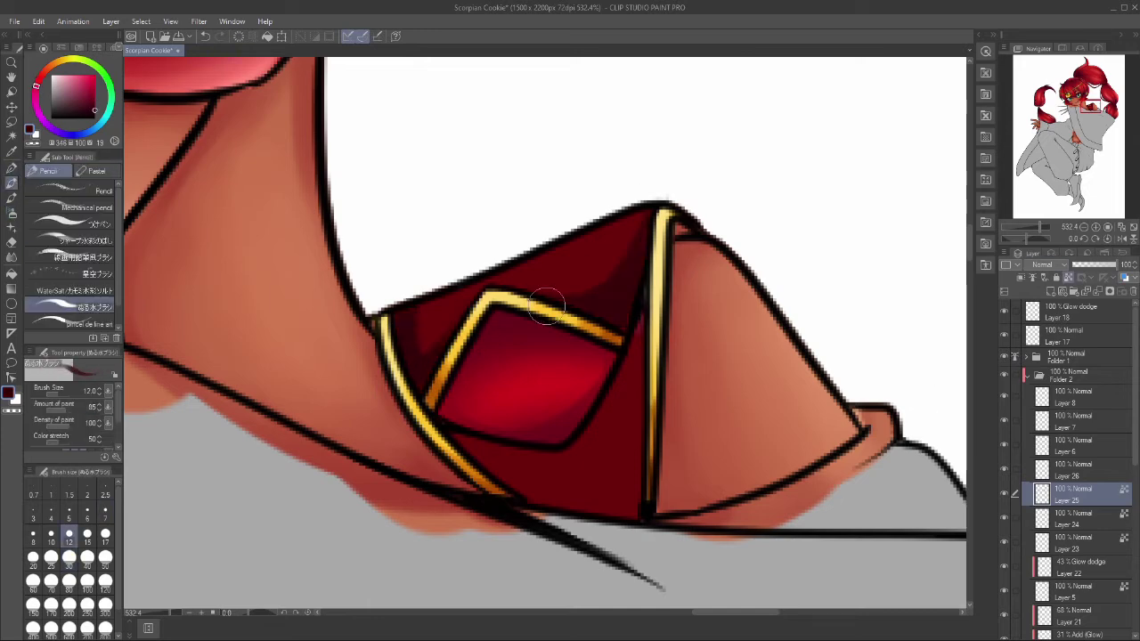
key("j")
key("bracketright")
key("bracketright")
key("bracketright")
key("bracketright")
key("bracketright")
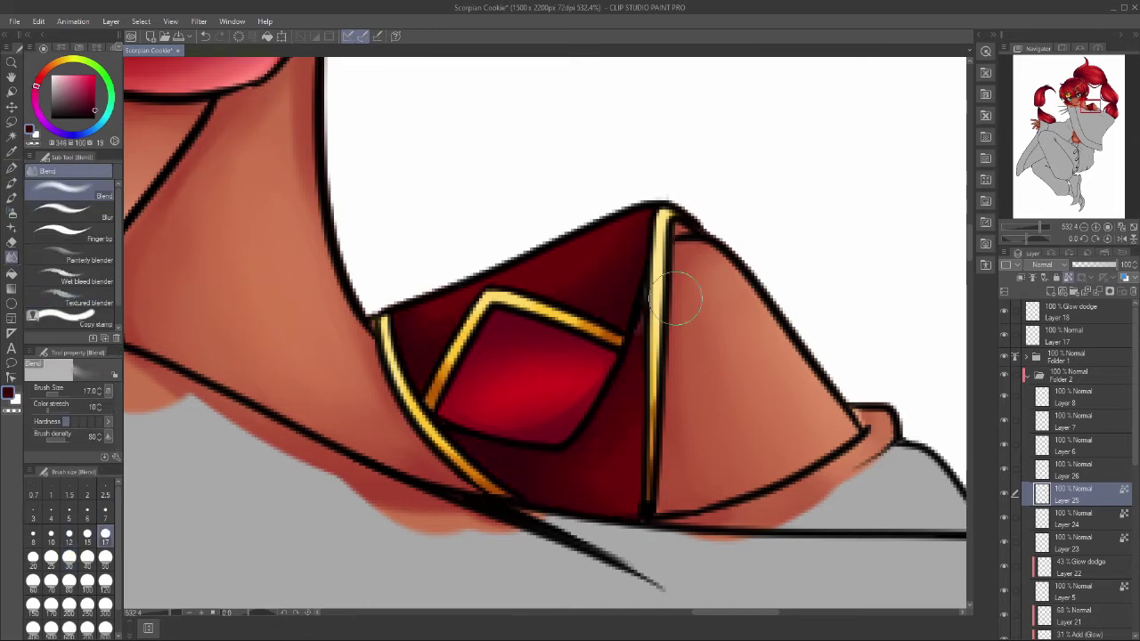
Step: Fill the cape's large front panel dark maroon on Layer 26 and cover the leftover skin-coloured gaps with the Turnip pen at size 7
scroll(690, 268, "down", 8)
left_click(1073, 469)
key("g")
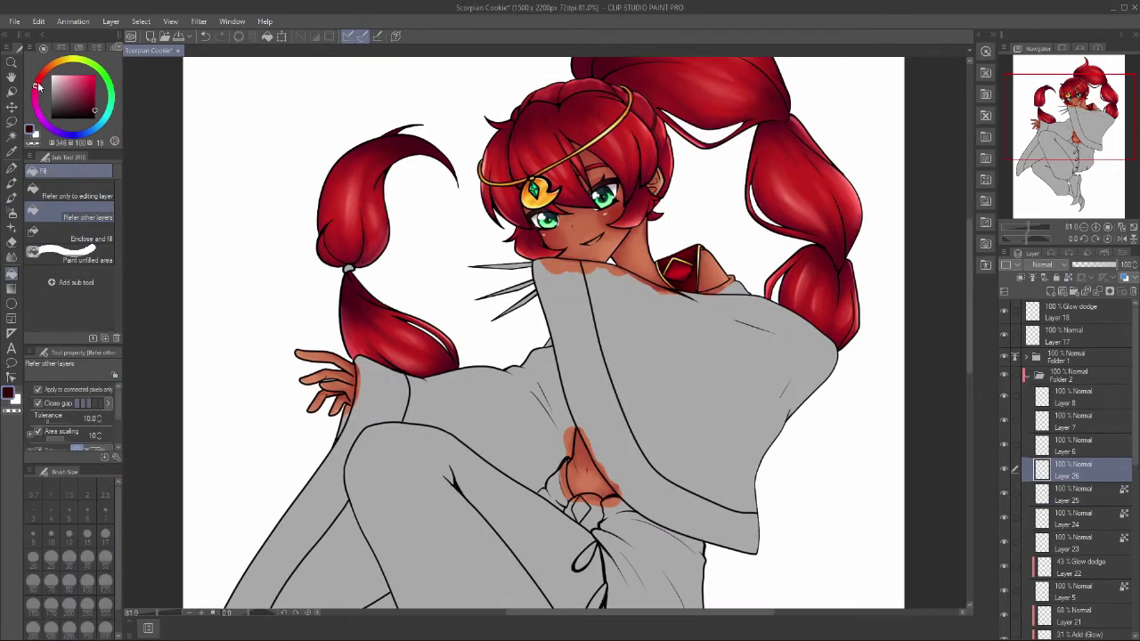
left_click(712, 401)
scroll(746, 288, "up", 5)
key("p")
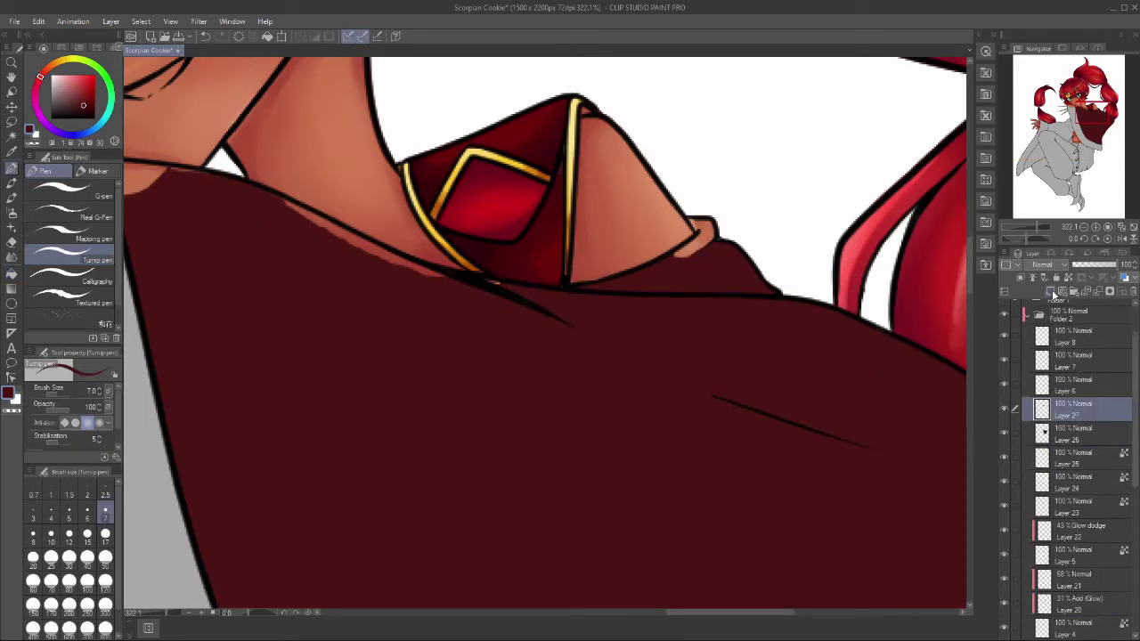
left_click_drag(265, 203, 420, 282)
left_click_drag(712, 223, 687, 249)
Step: Fill the outstretched sleeve and the lower cape lining dark maroon on Layer 26, covering the gaps with the Turnip pen
scroll(712, 247, "down", 2)
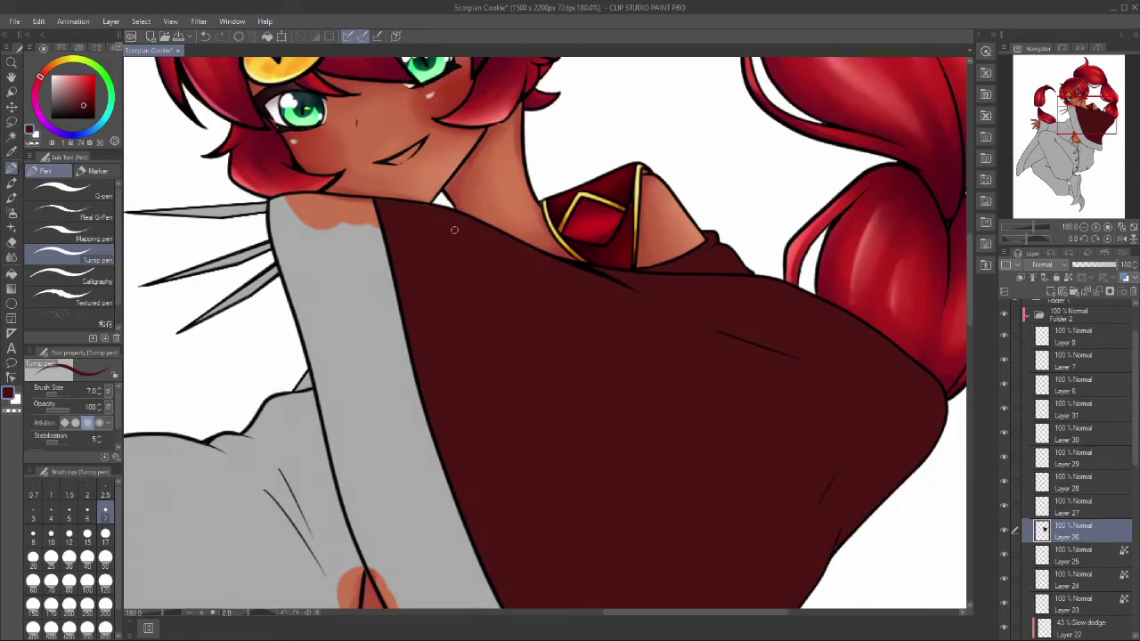
scroll(454, 230, "down", 3)
scroll(483, 343, "up", 3)
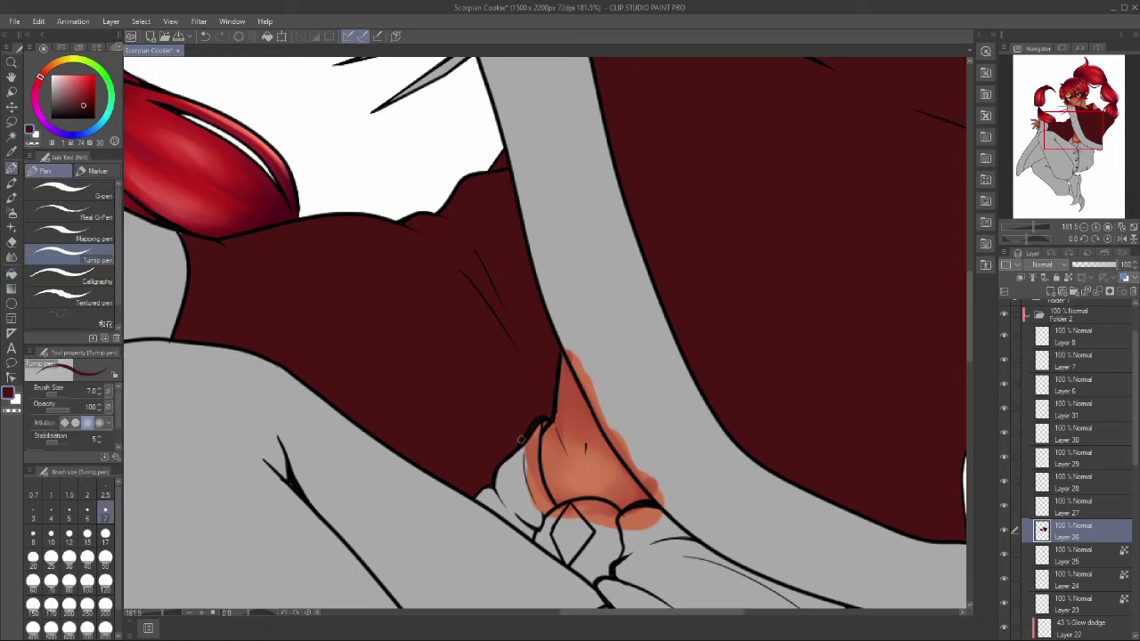
scroll(521, 439, "down", 4)
key("g")
scroll(498, 356, "up", 2)
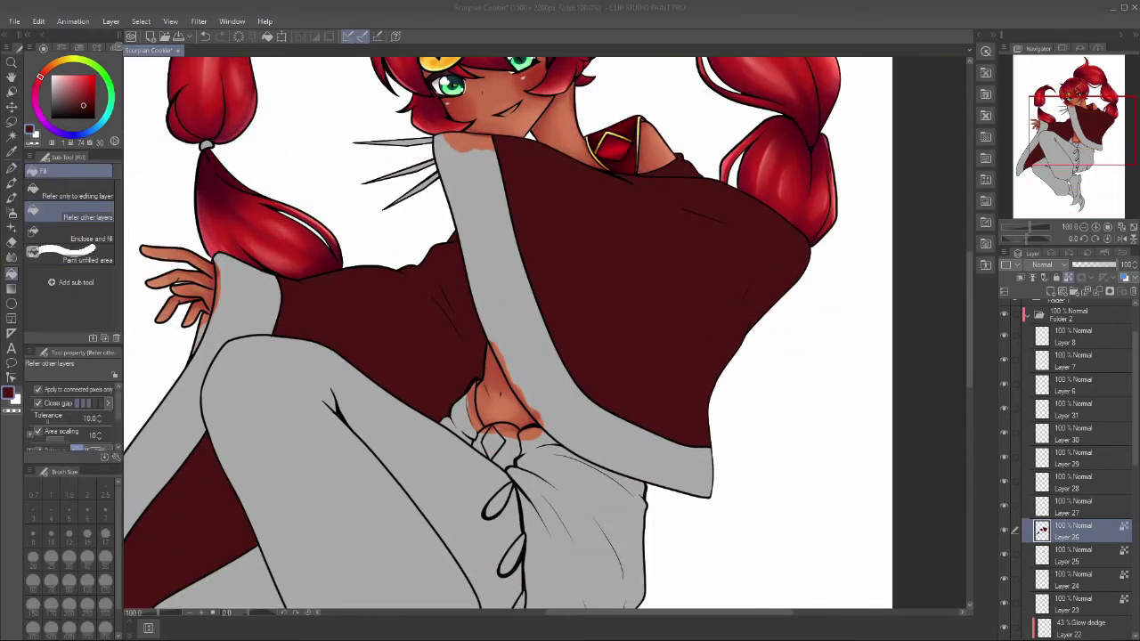
Step: Shade the folds of the cape's front panel with darker maroon using the Pencil brush at size 17, softened with Blend at size 25
key("p")
scroll(641, 120, "up", 2)
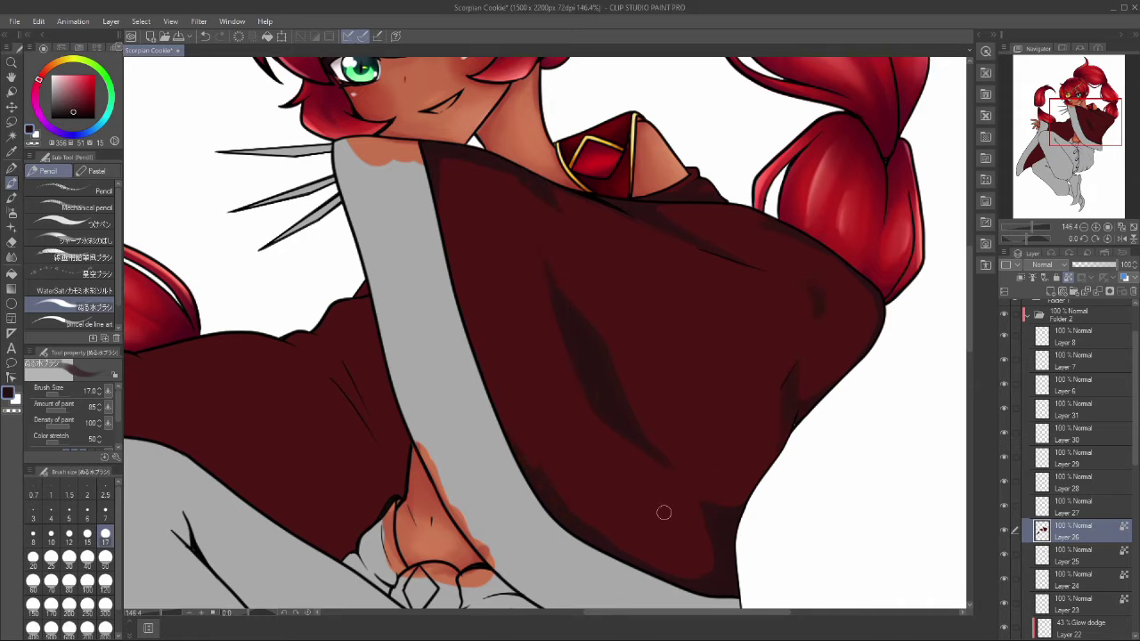
key("j")
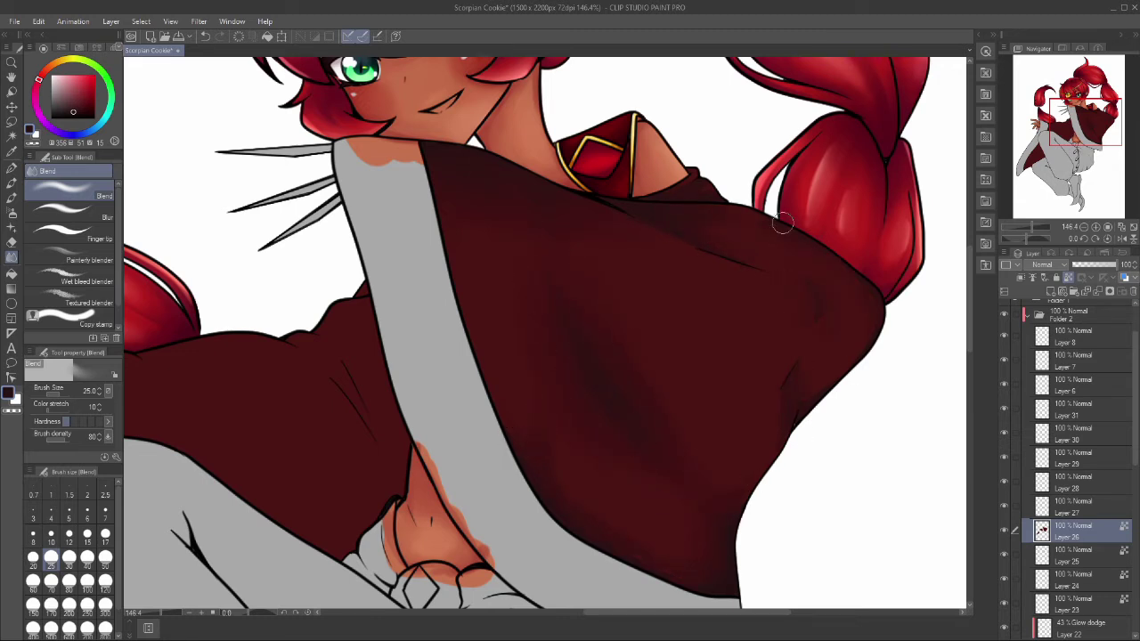
Step: Shade the outstretched sleeve and lower cape lining with darker maroon using the Pencil brush at size 17, softened with Blend at size 40
key("p")
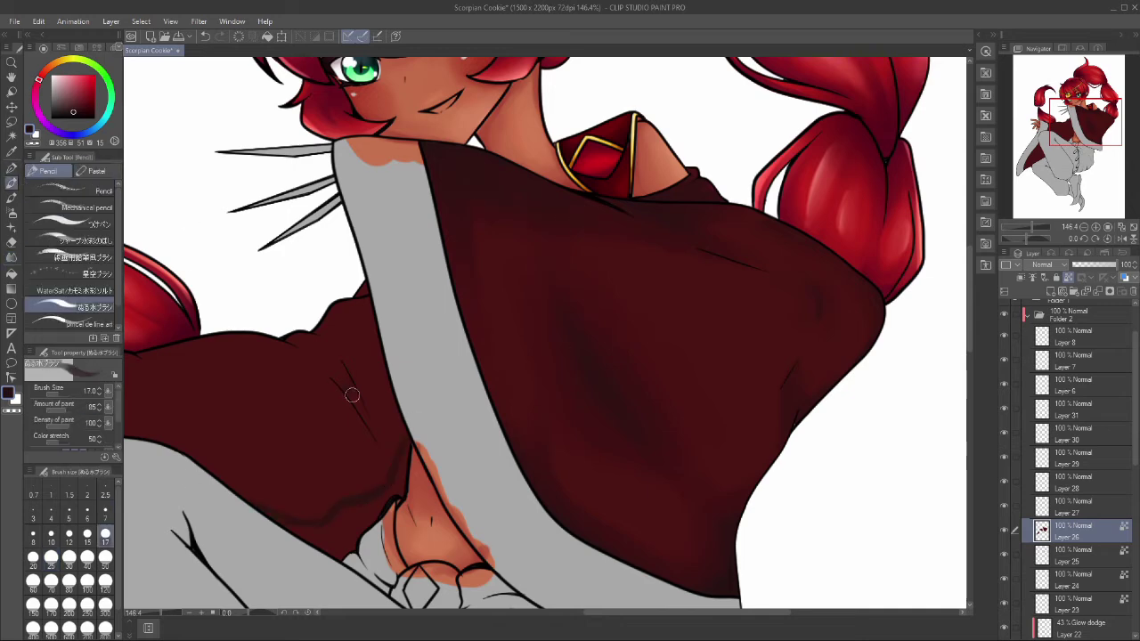
left_click_drag(343, 563, 411, 438)
left_click_drag(372, 280, 397, 356)
scroll(479, 495, "left", 3)
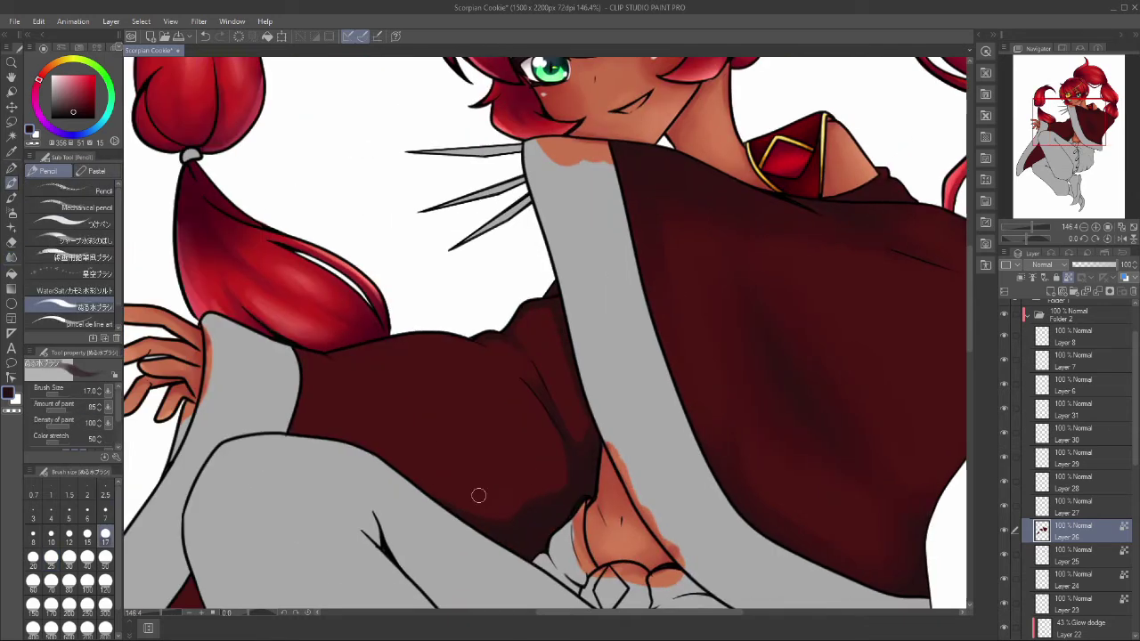
scroll(432, 368, "down", 2)
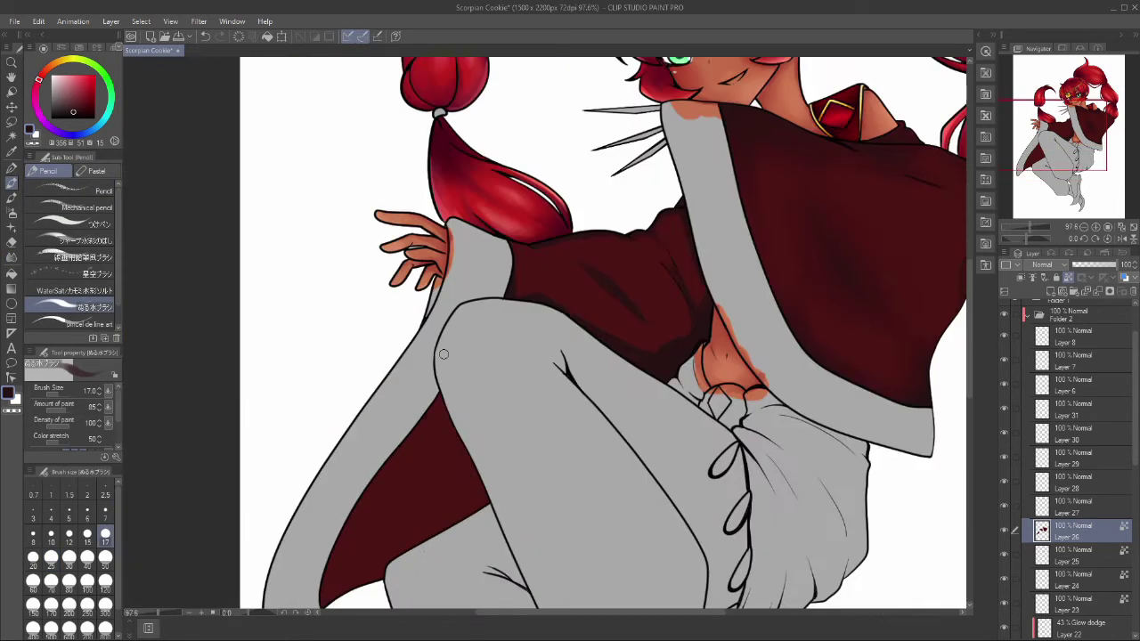
left_click_drag(440, 417, 499, 330)
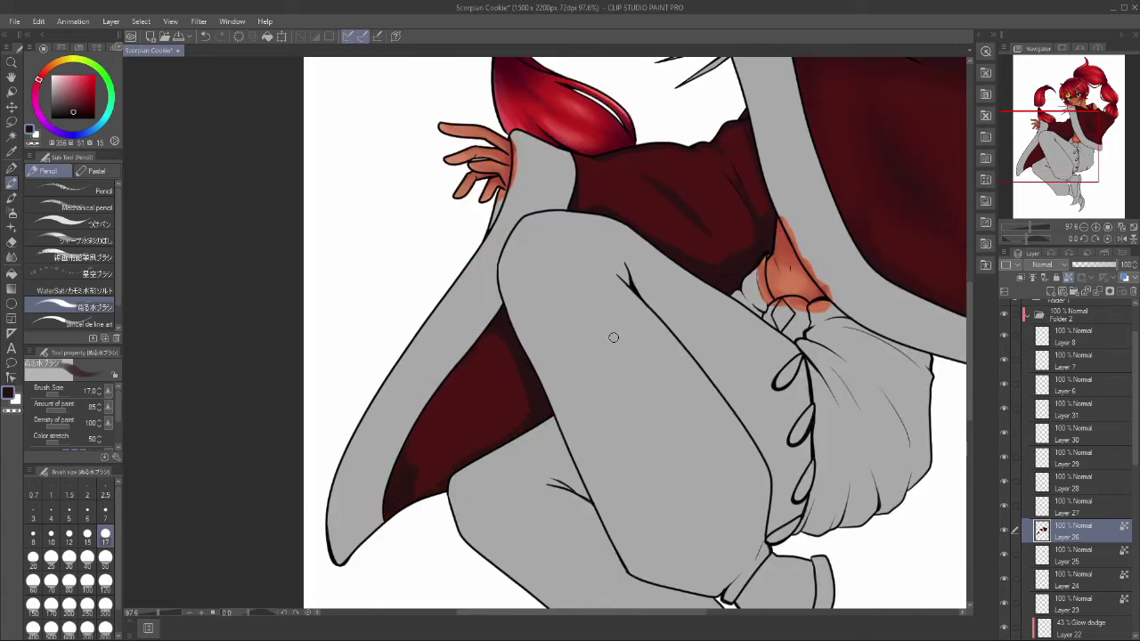
key("j")
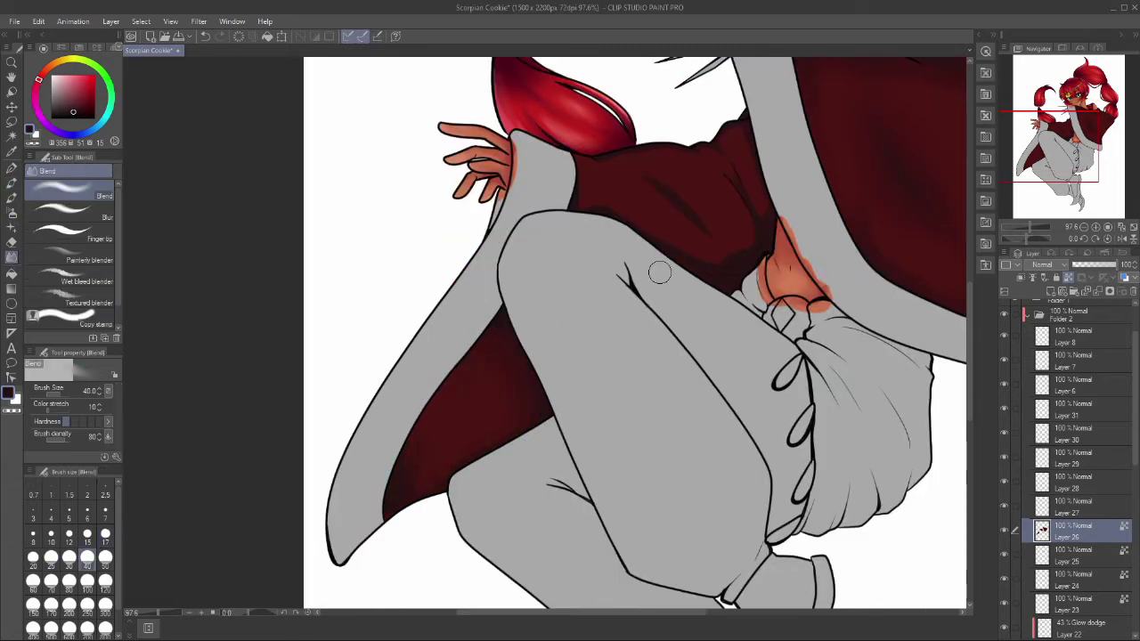
scroll(972, 271, "up", 3)
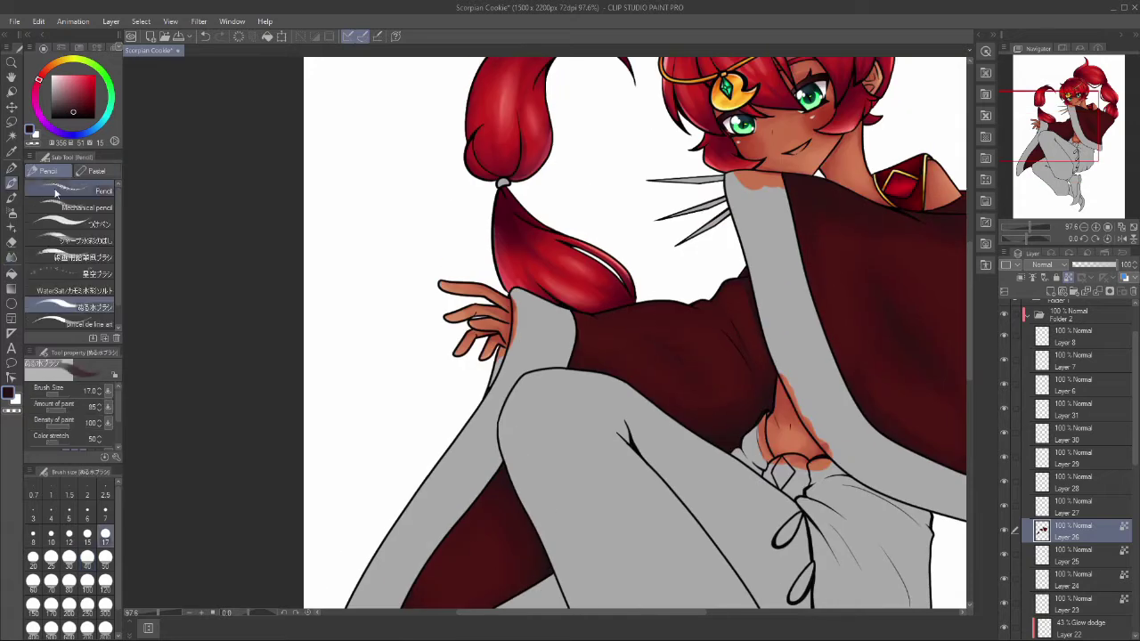
scroll(546, 337, "down", 5)
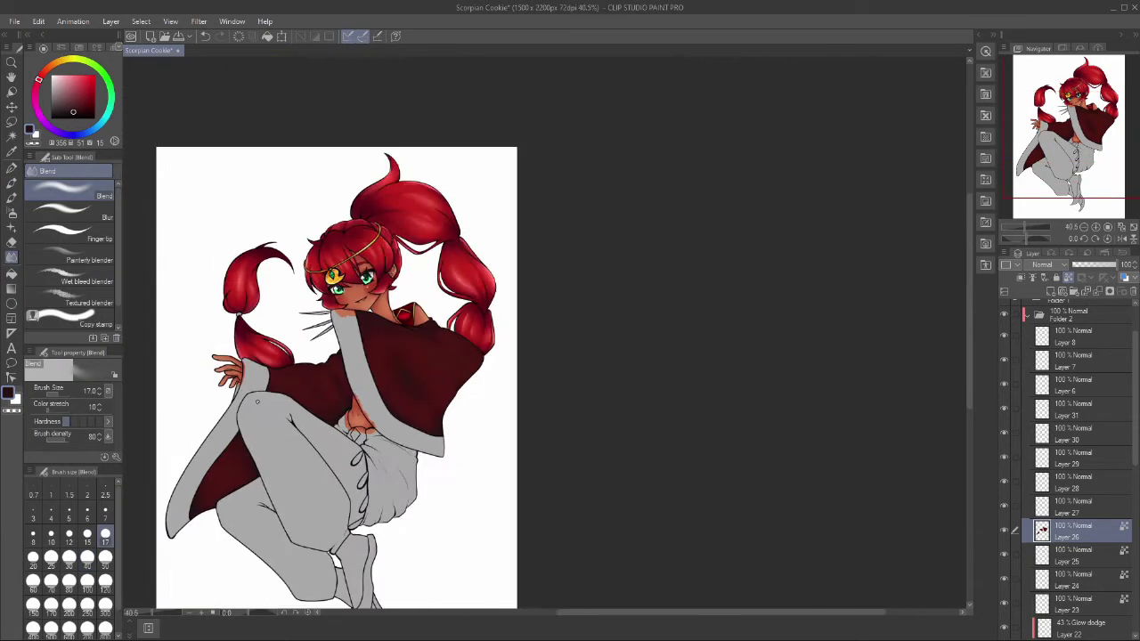
Step: Dab dusty red highlight spots on the cape's front, sleeve and lower lining with the Turnip pen at size 40
scroll(546, 336, "up", 5)
key("p")
left_click(639, 326)
left_click(714, 284)
left_click(187, 562)
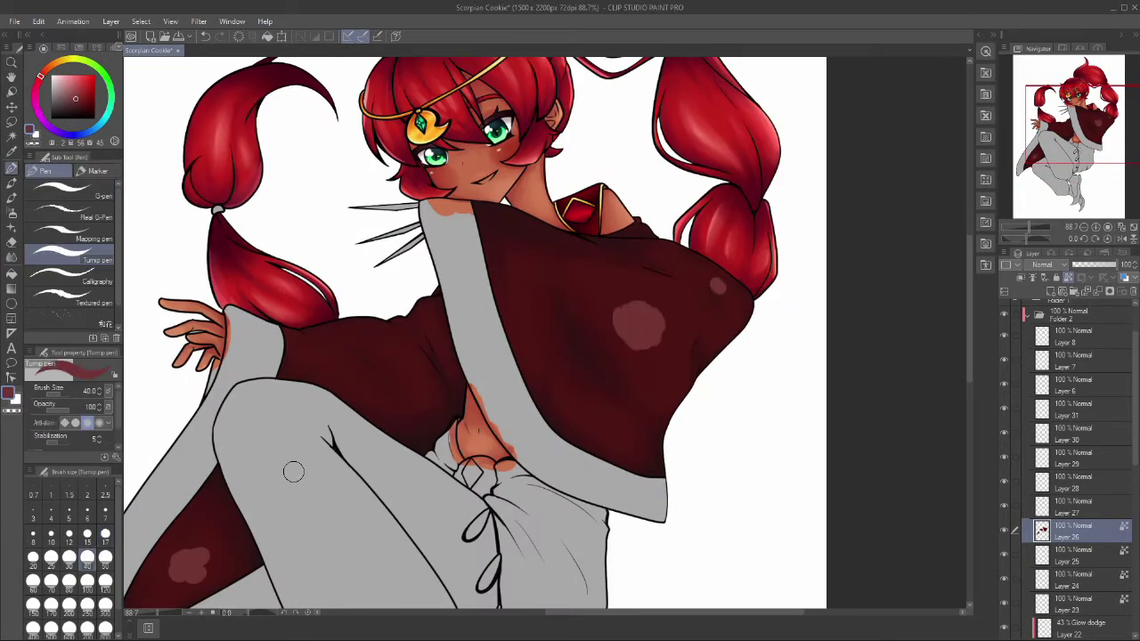
left_click(322, 359)
left_click(403, 359)
left_click(528, 320)
left_click(589, 407)
Step: Soften the dusty red highlight spots across the cape into the maroon with Blend at size 50
key("j")
left_click_drag(641, 334, 636, 309)
left_click(530, 313)
left_click(589, 408)
scroll(552, 356, "left", 2)
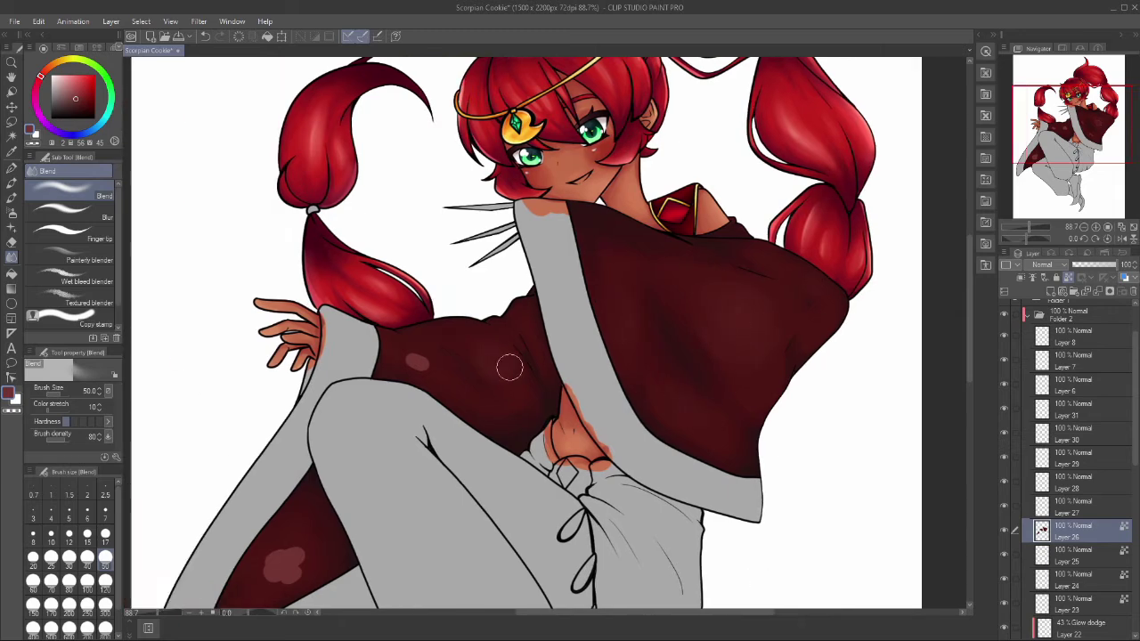
left_click(418, 362)
left_click(278, 562)
Step: Dab brighter pinkish highlights on the cape's front panel and sleeve with the Pencil brush at size 50
left_click(15, 169)
left_click(738, 326)
left_click(699, 417)
left_click(628, 315)
scroll(628, 315, "down", 2)
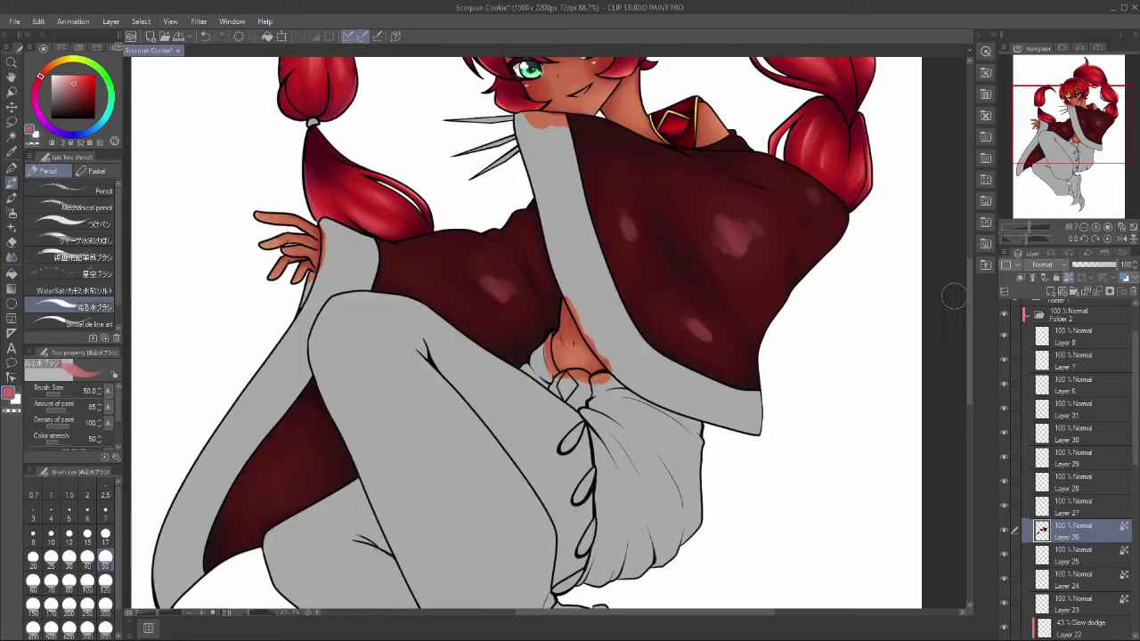
left_click(491, 284)
left_click(446, 310)
Step: Soften the pinkish highlights on the sleeve and cape front with Blend at size 50
key("j")
left_click_drag(509, 309, 446, 311)
left_click_drag(699, 330, 629, 226)
left_click(730, 227)
scroll(768, 203, "down", 3)
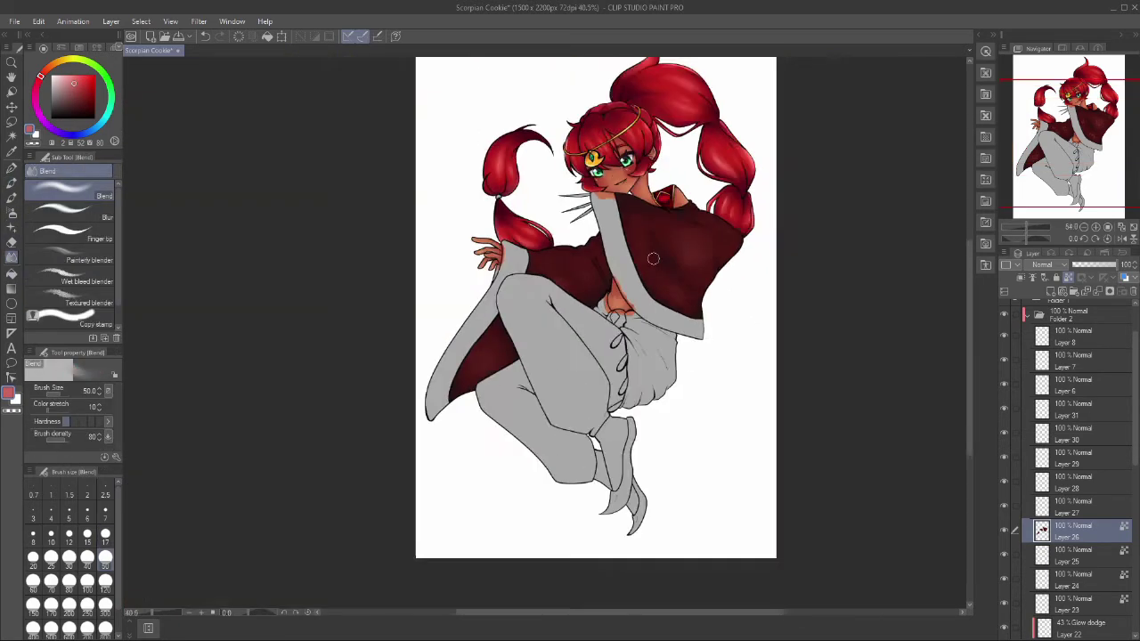
Step: Paint pink rim light along the cape's edges on new clipped Layer 32, soften it with Blend at size 50, and set Glow dodge mode
scroll(569, 338, "up", 2)
key("ctrl+shift+n")
key("p")
left_click_drag(351, 468, 508, 236)
key("ctrl+z")
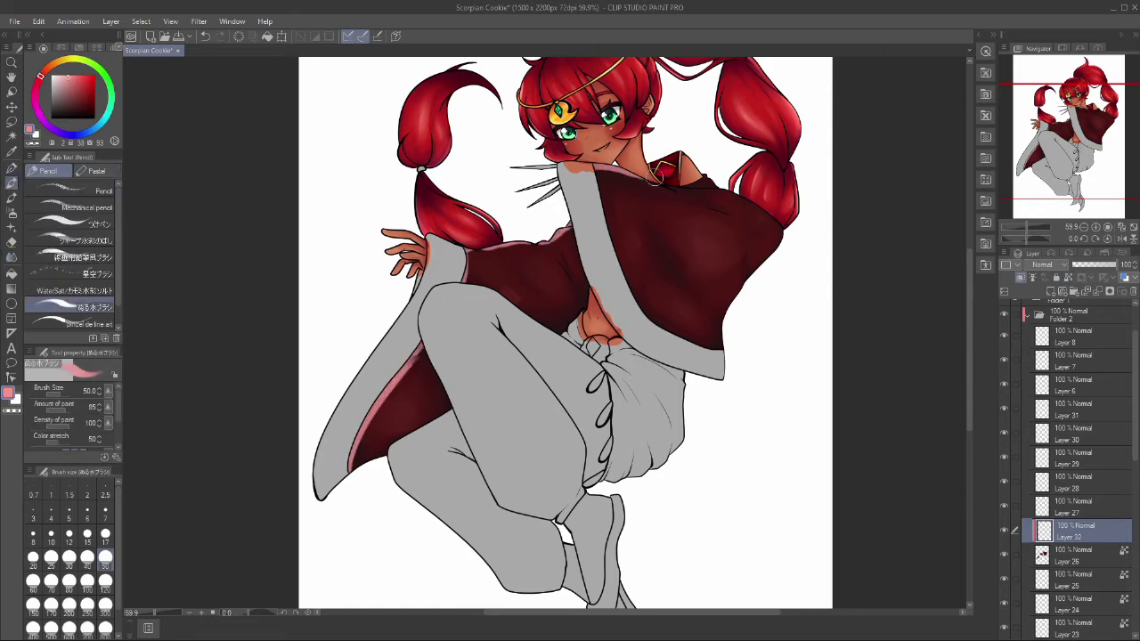
left_click_drag(780, 240, 717, 194)
key("j")
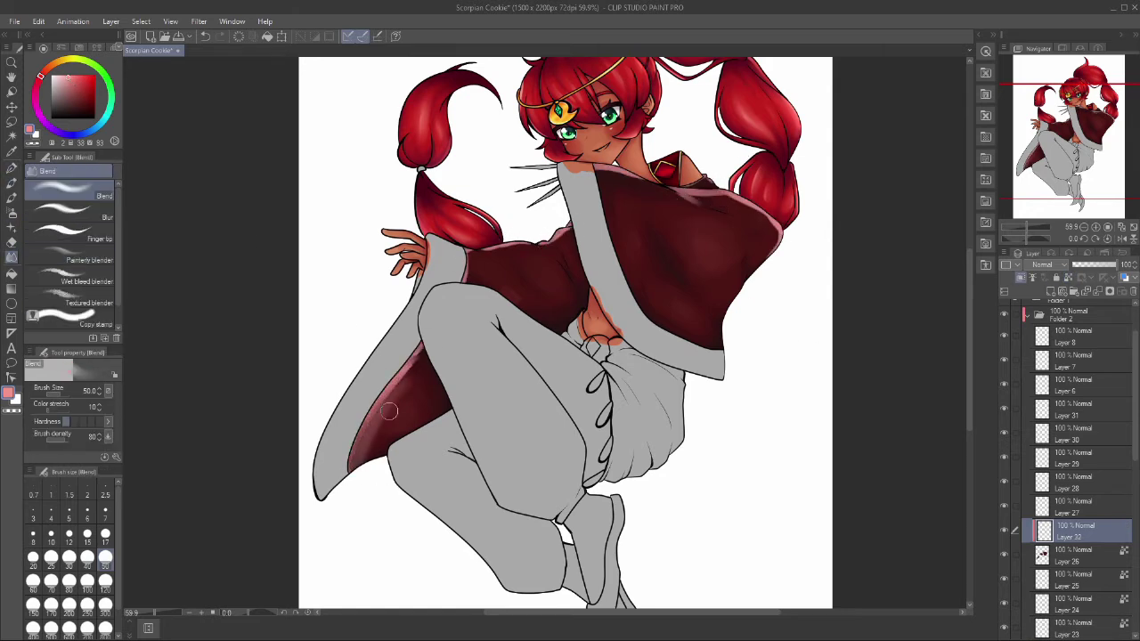
mouse_move(354, 477)
left_mouse_down()
mouse_move(470, 267)
mouse_move(619, 178)
left_mouse_up()
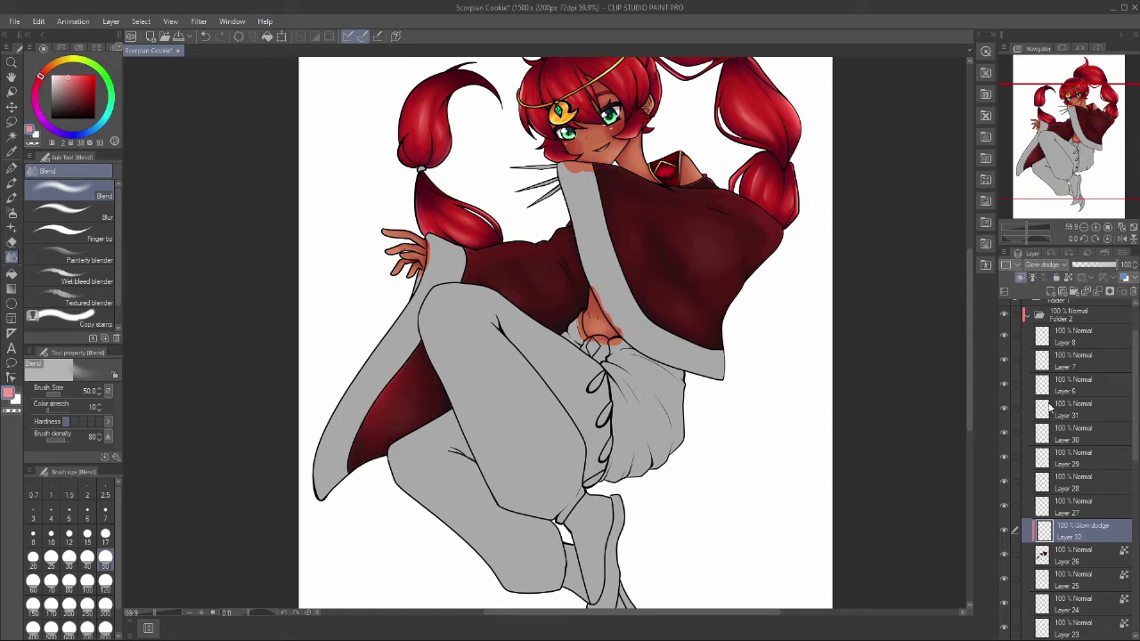
Step: Paint the cape's front trim bright red on Layer 27 with the Turnip pen, placing the layer below Layer 26 and erasing the overflow
left_click(1043, 508)
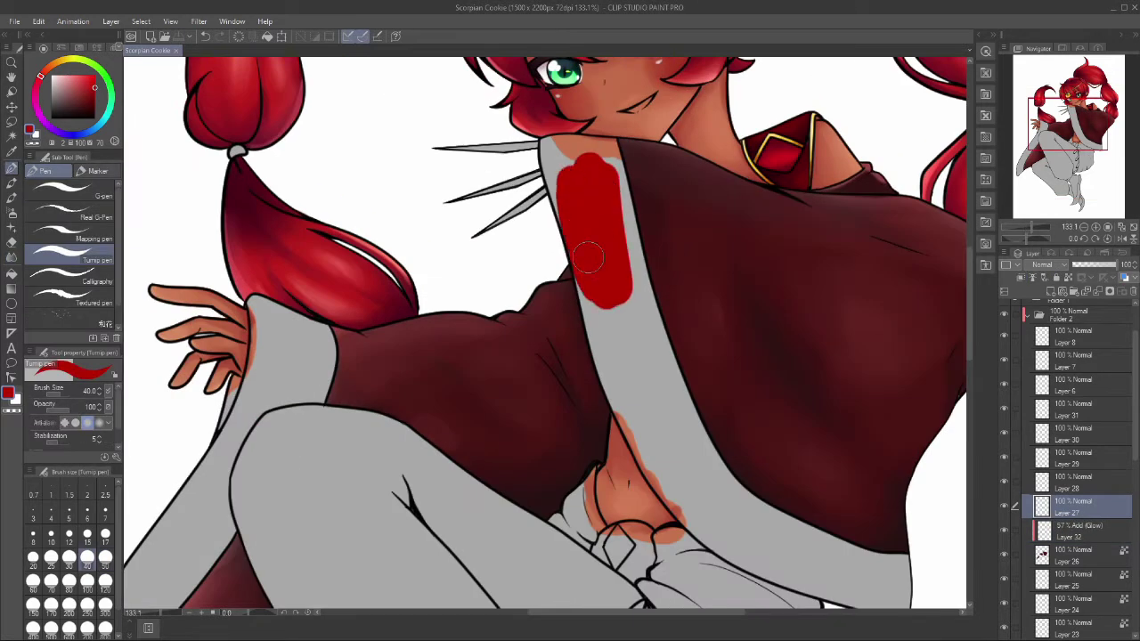
mouse_move(610, 200)
left_mouse_down()
mouse_move(684, 504)
mouse_move(556, 142)
left_mouse_up()
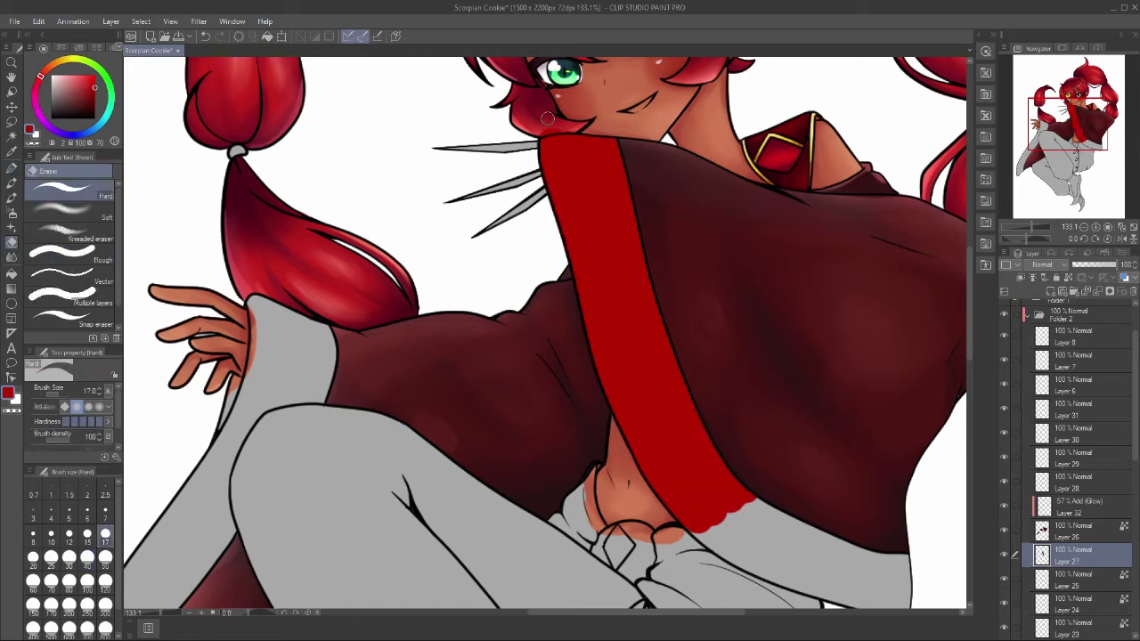
left_click(106, 512)
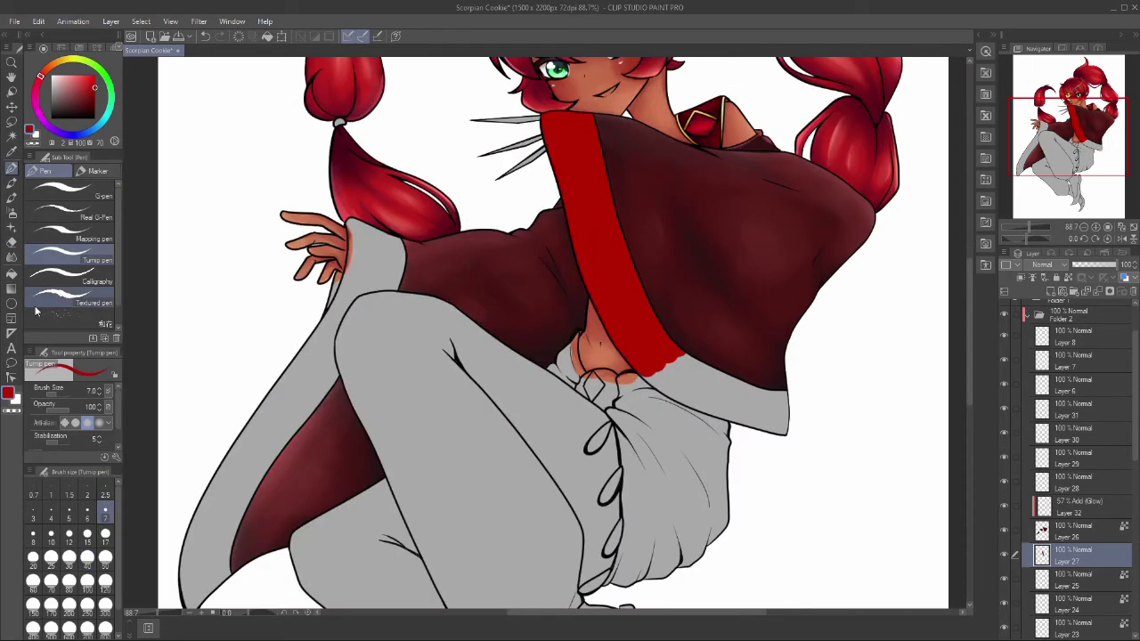
mouse_move(788, 356)
left_mouse_down()
mouse_move(672, 401)
mouse_move(788, 435)
left_mouse_up()
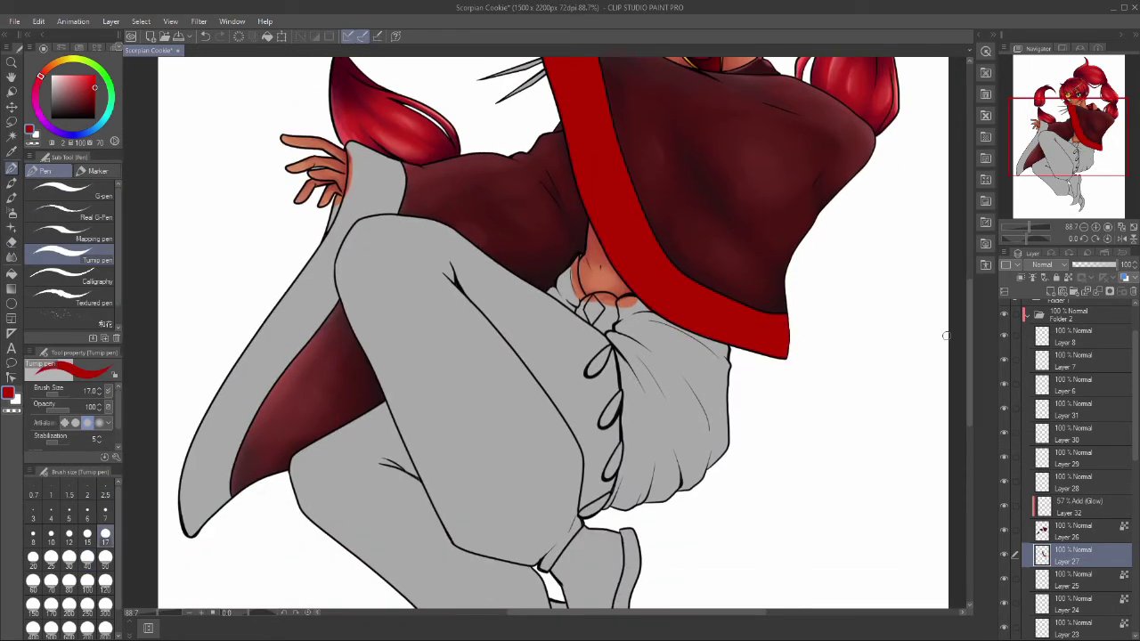
Step: Paint the sleeve cuff and the long trim beside the lower cape lining bright red on Layer 27, cleaning the edges with the Hard eraser
left_click_drag(185, 529, 297, 246)
mouse_move(381, 171)
left_mouse_down()
mouse_move(303, 312)
mouse_move(325, 289)
left_mouse_up()
scroll(267, 165, "up", 3)
mouse_move(366, 334)
left_mouse_down()
mouse_move(405, 264)
mouse_move(463, 214)
mouse_move(419, 143)
mouse_move(383, 240)
left_mouse_up()
key("e")
Step: Recolour the entire cape trim a muted crimson on Layer 27 with the Turnip pen at size 120
scroll(569, 318, "down", 4)
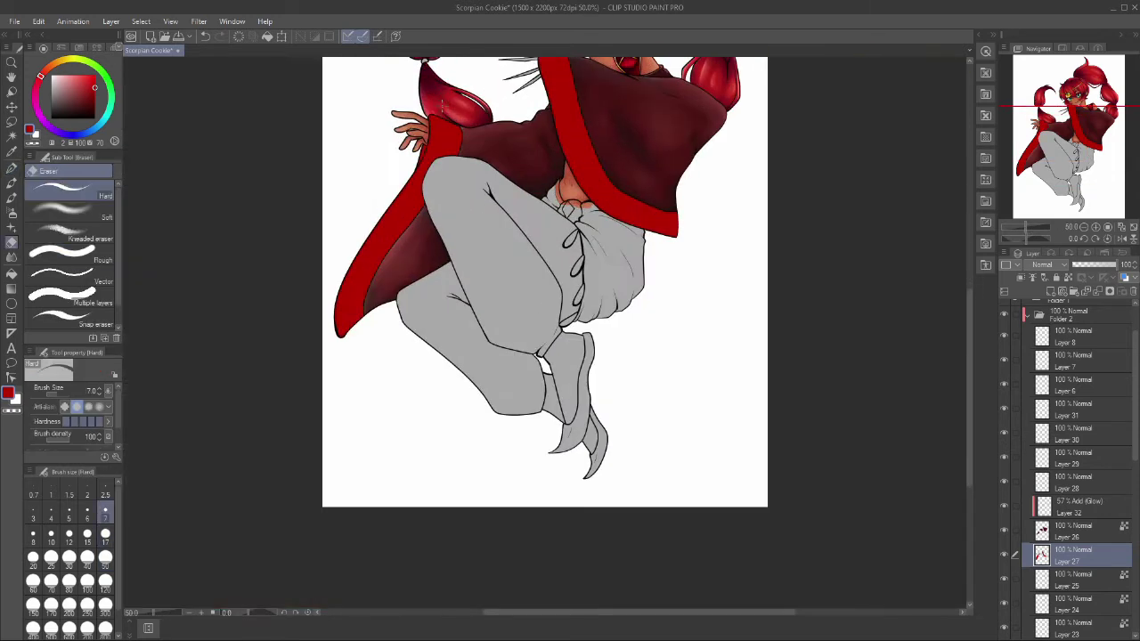
key("p")
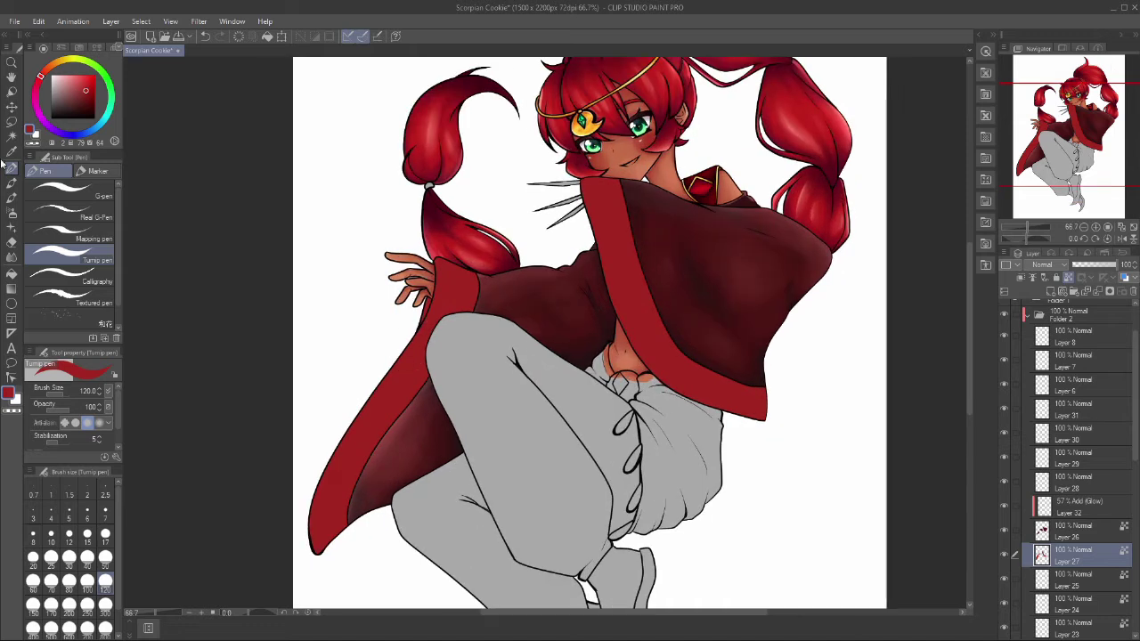
scroll(545, 261, "up", 1)
Step: Draw a gold zigzag line along the front and sleeve trims with the Mapping pen at size 12, undoing the unwanted scalloped version
key("p")
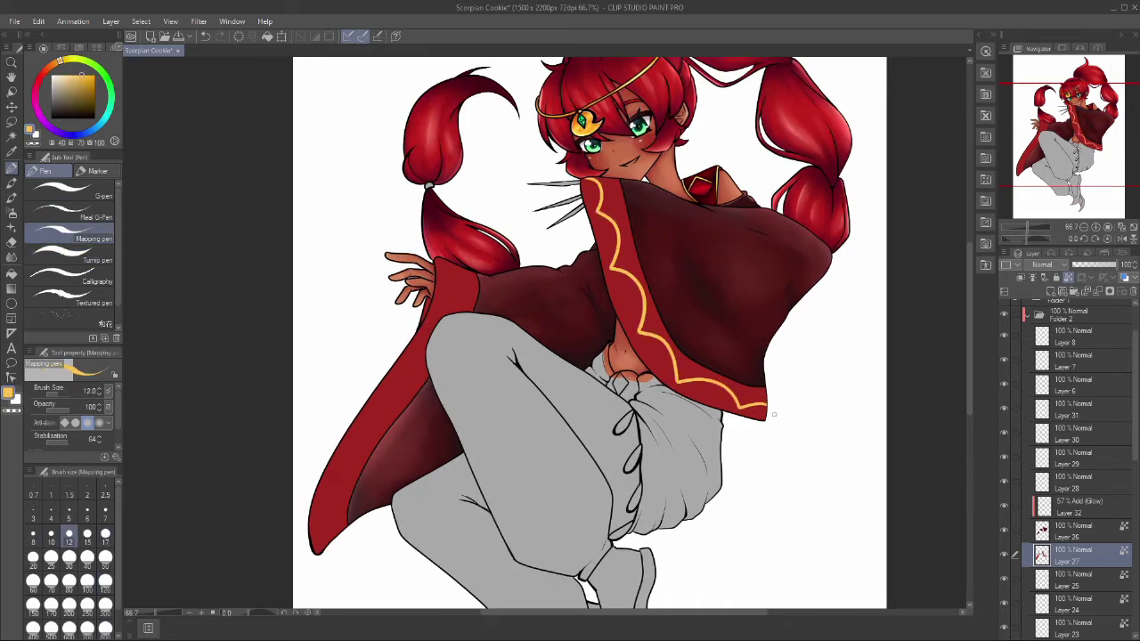
key("ctrl+z")
mouse_move(601, 181)
left_mouse_down()
mouse_move(621, 260)
mouse_move(764, 405)
left_mouse_up()
key("ctrl+z")
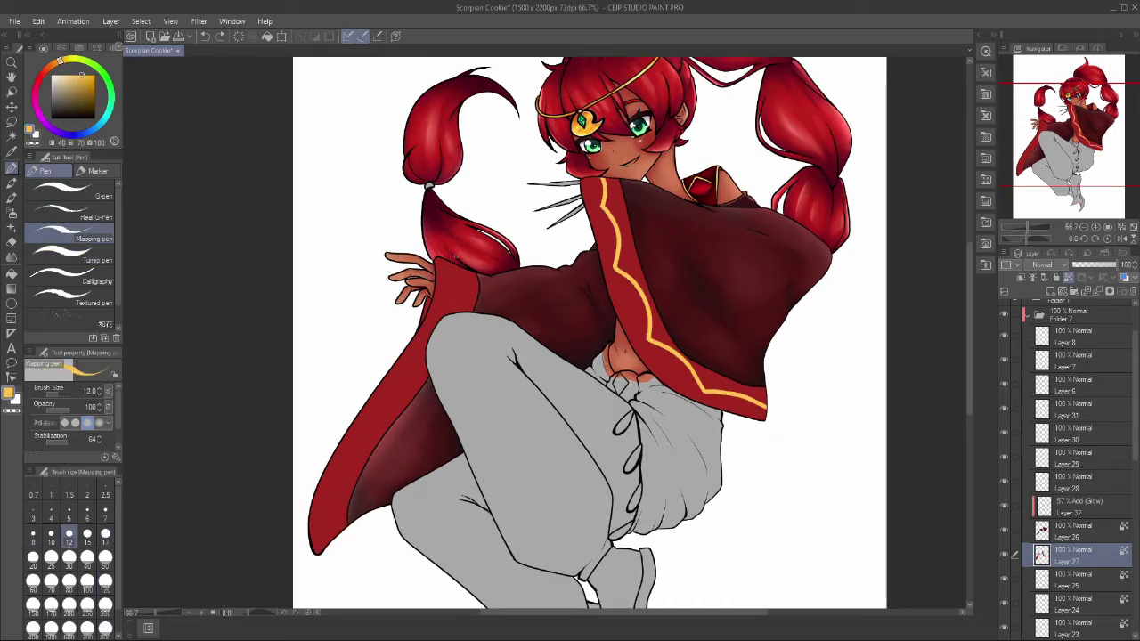
left_click_drag(338, 481, 328, 534)
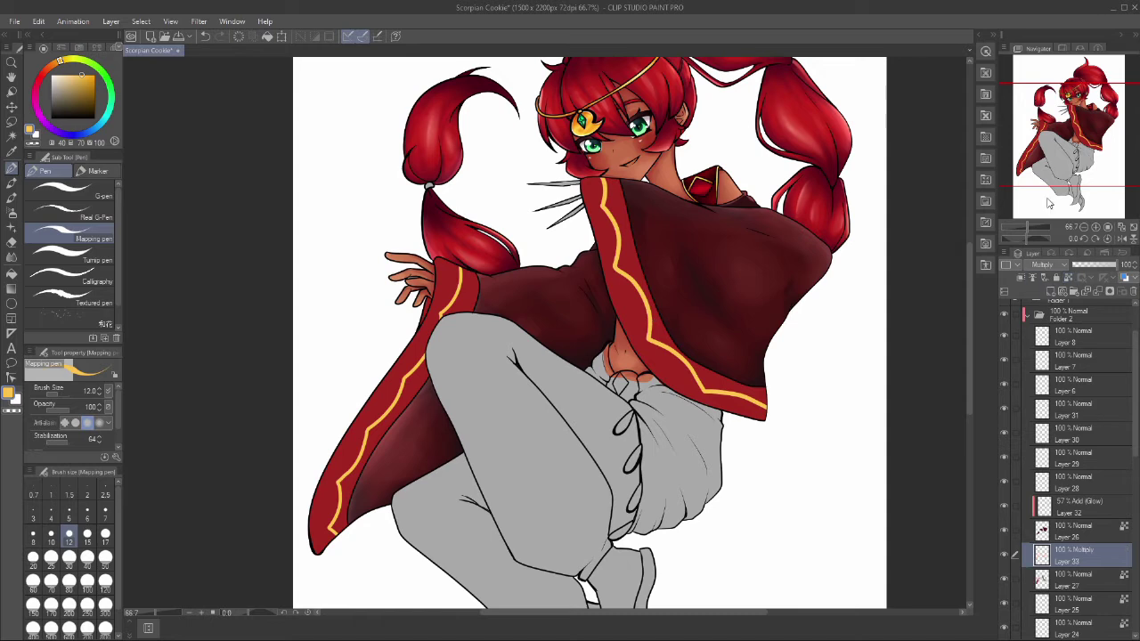
Step: Shade the crimson trim with dark red on clipped Multiply Layer 33, using the Pencil brush and Blend at size 50
left_click(383, 418, "alt")
key("p")
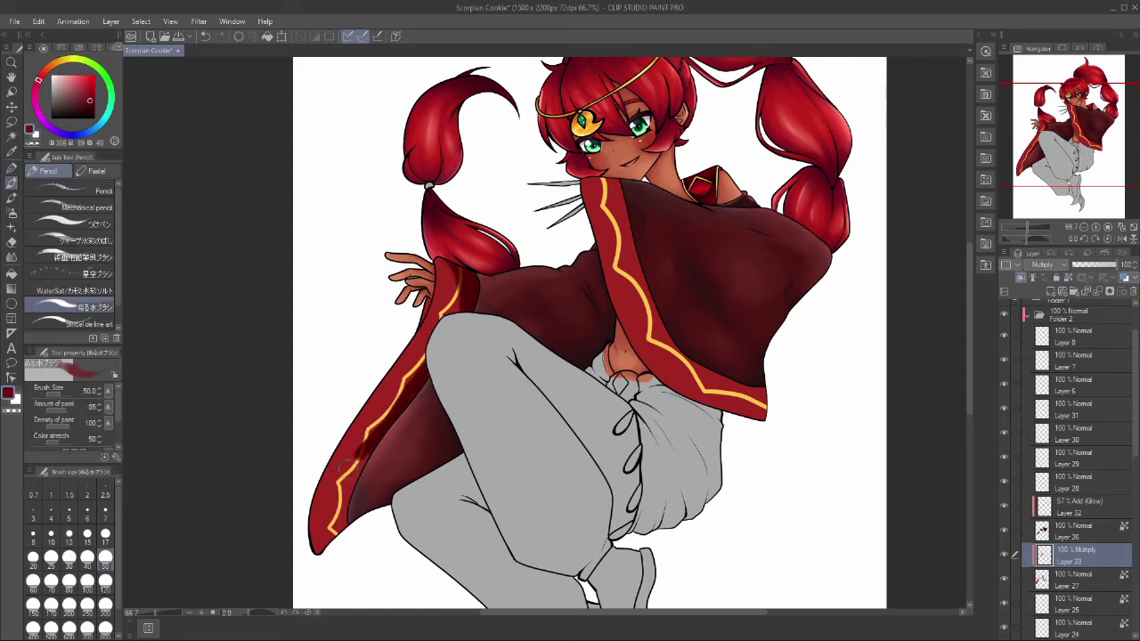
mouse_move(347, 470)
left_mouse_down()
mouse_move(429, 369)
mouse_move(364, 497)
left_mouse_up()
left_click_drag(337, 538, 321, 463)
mouse_move(456, 254)
left_mouse_down()
mouse_move(446, 326)
mouse_move(374, 436)
left_mouse_up()
mouse_move(598, 178)
left_mouse_down()
mouse_move(624, 267)
mouse_move(726, 378)
mouse_move(660, 334)
left_mouse_up()
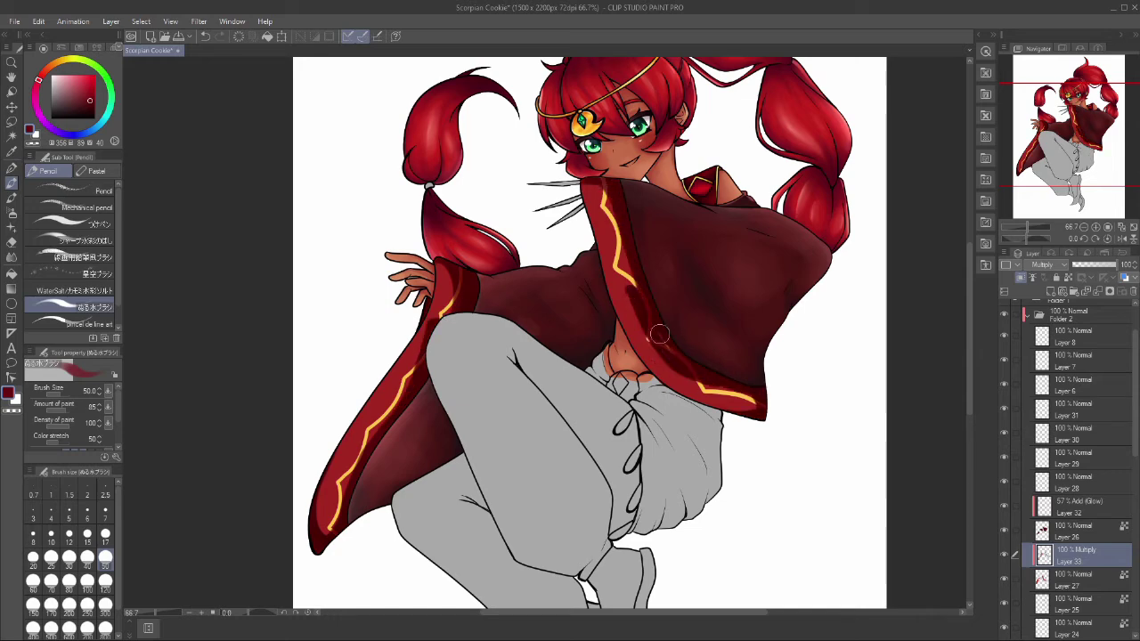
key("j")
key("ctrl+minus")
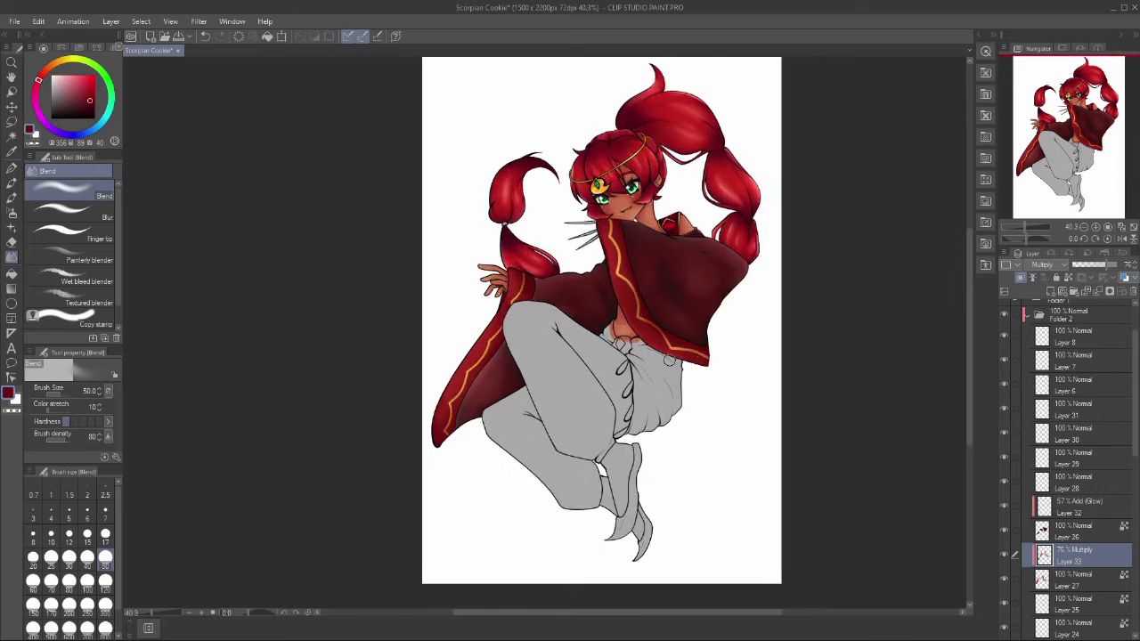
Step: Highlight the cape trim edges with pink on a new clipped Add (Glow) layer at 71% opacity, softening them with Blend
left_click(1044, 292)
left_click(11, 183)
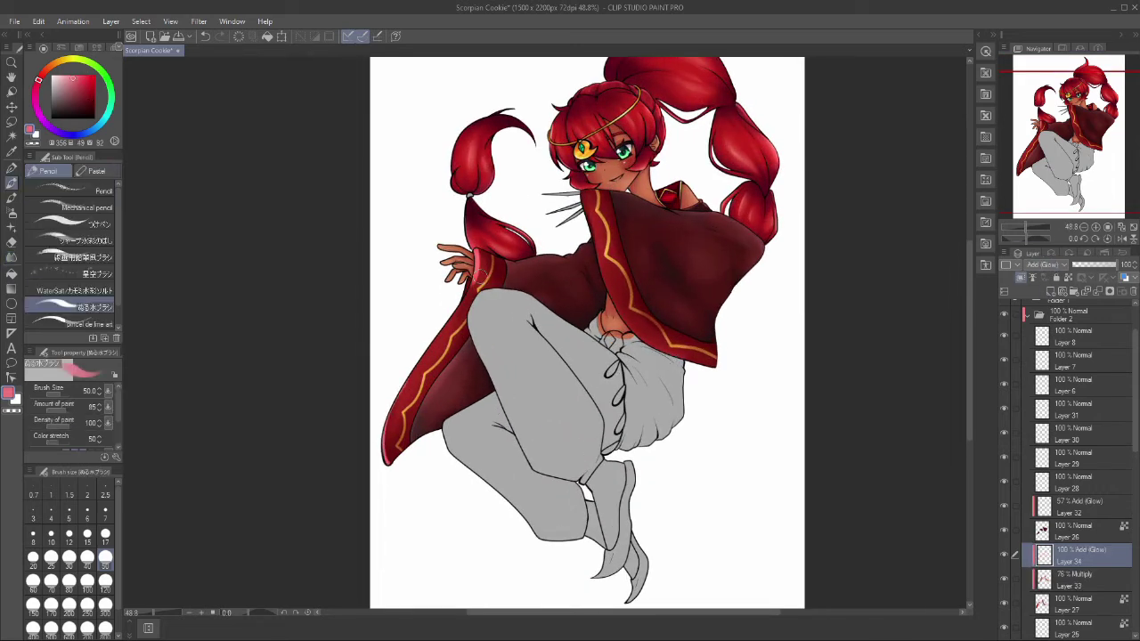
key("j")
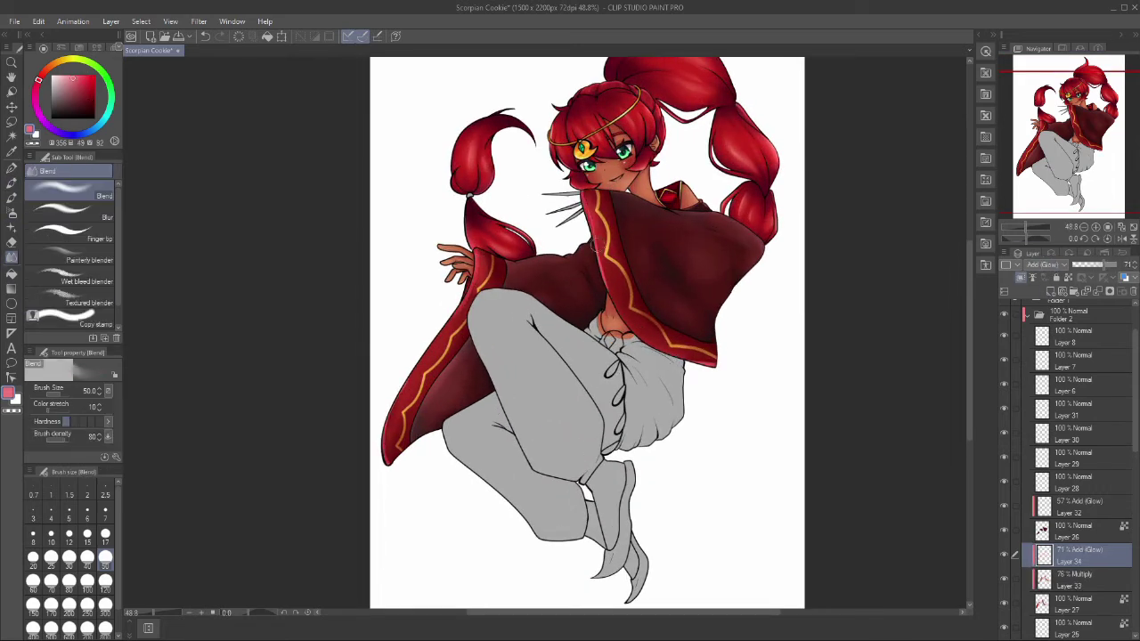
Step: Paint the round belt buckle golden yellow around its diamond on Layer 28 with the Turnip pen at size 7
scroll(647, 387, "up", 3)
left_click(647, 387, "ctrl+shift")
scroll(648, 388, "up", 2)
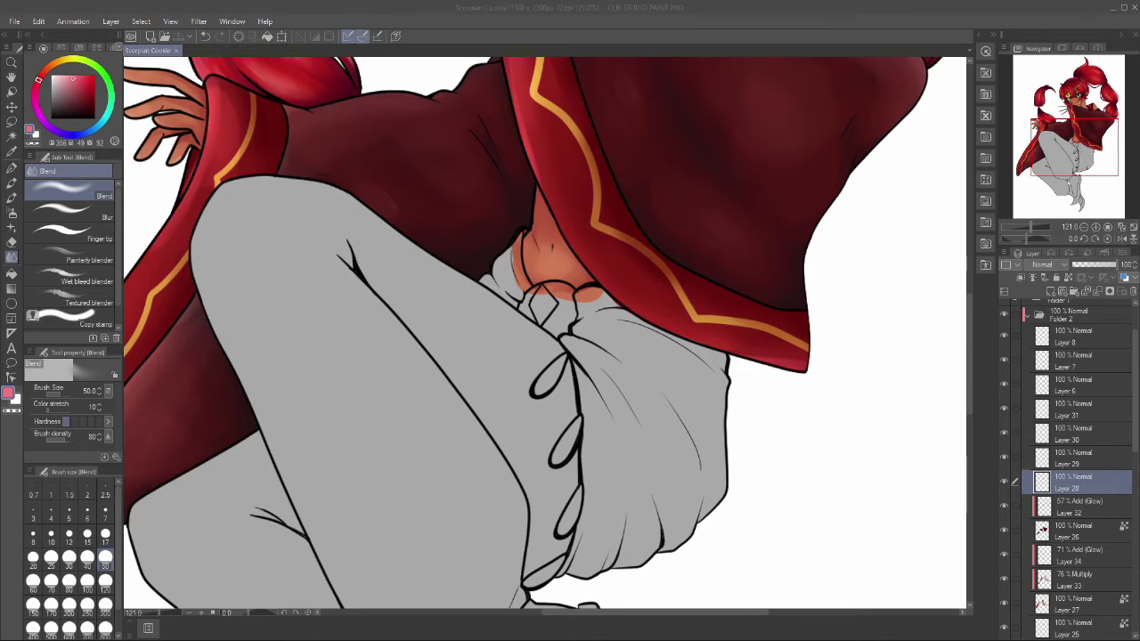
key("g")
scroll(431, 325, "down", 4)
scroll(432, 325, "up", 4)
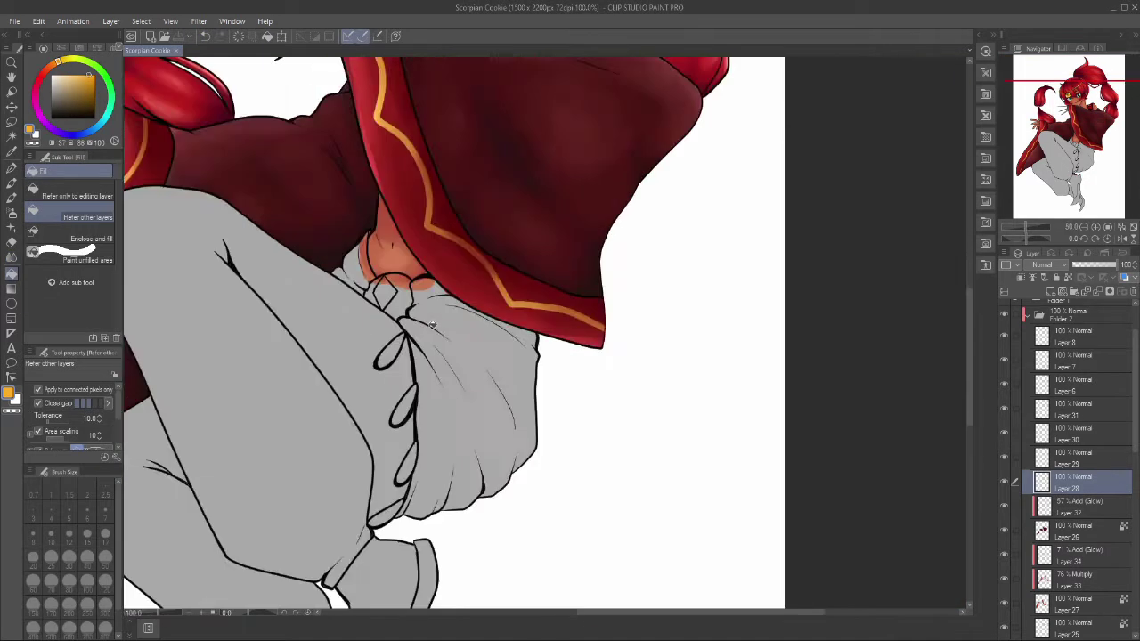
key("p")
scroll(431, 325, "up", 3)
left_click_drag(310, 182, 334, 203)
scroll(547, 445, "up", 2)
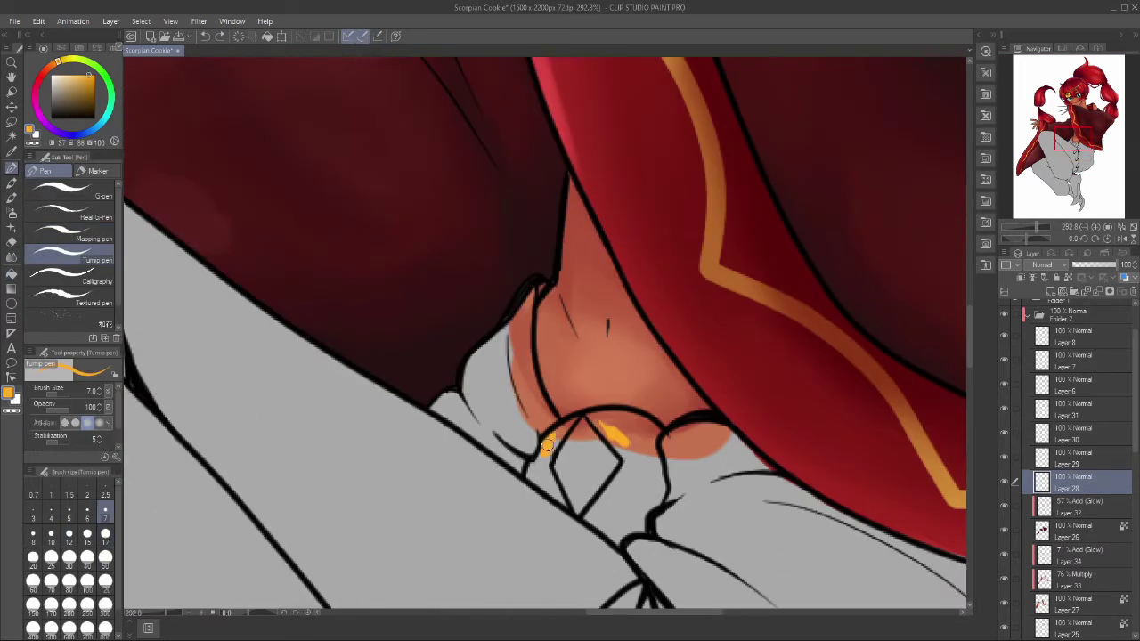
mouse_move(559, 500)
left_mouse_down()
mouse_move(623, 441)
mouse_move(592, 518)
mouse_move(651, 445)
mouse_move(639, 528)
left_mouse_up()
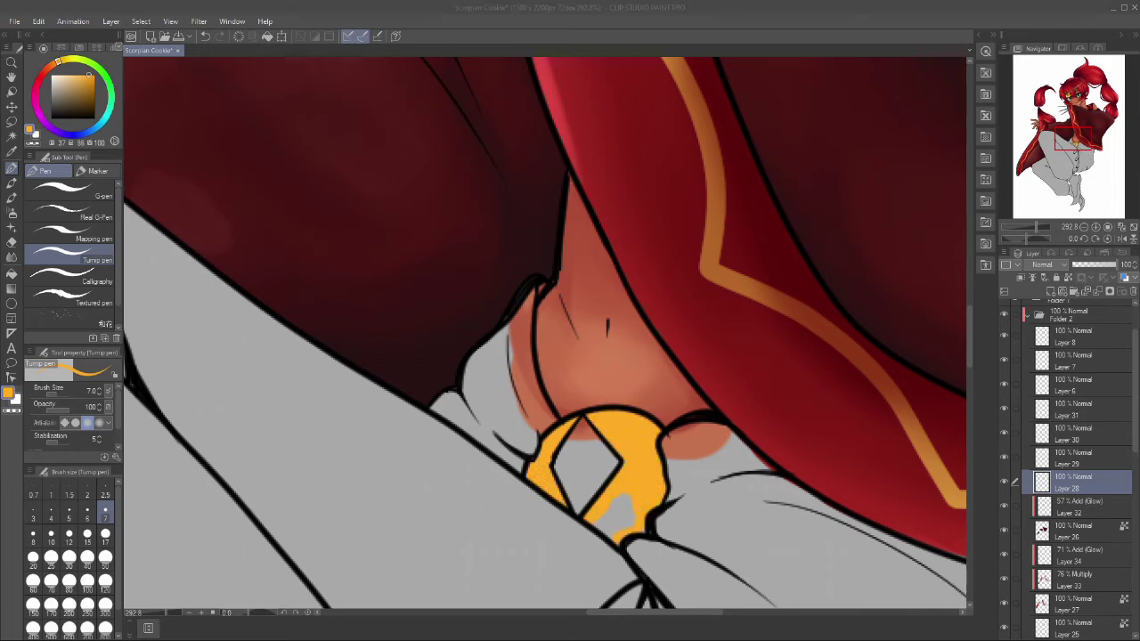
Step: Paint the four teardrop ornaments below the buckle golden yellow with the Turnip pen at size 12
scroll(574, 453, "down", 3)
left_click(69, 534)
left_click_drag(588, 223, 553, 269)
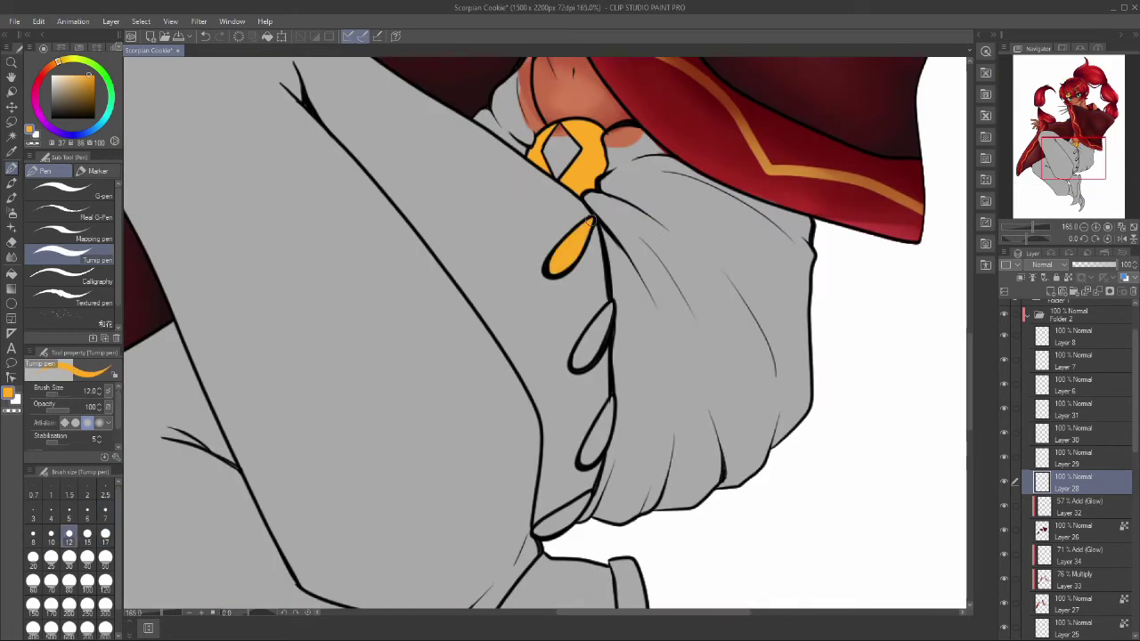
left_click_drag(607, 307, 574, 365)
left_click_drag(587, 463, 609, 406)
left_click_drag(537, 532, 567, 511)
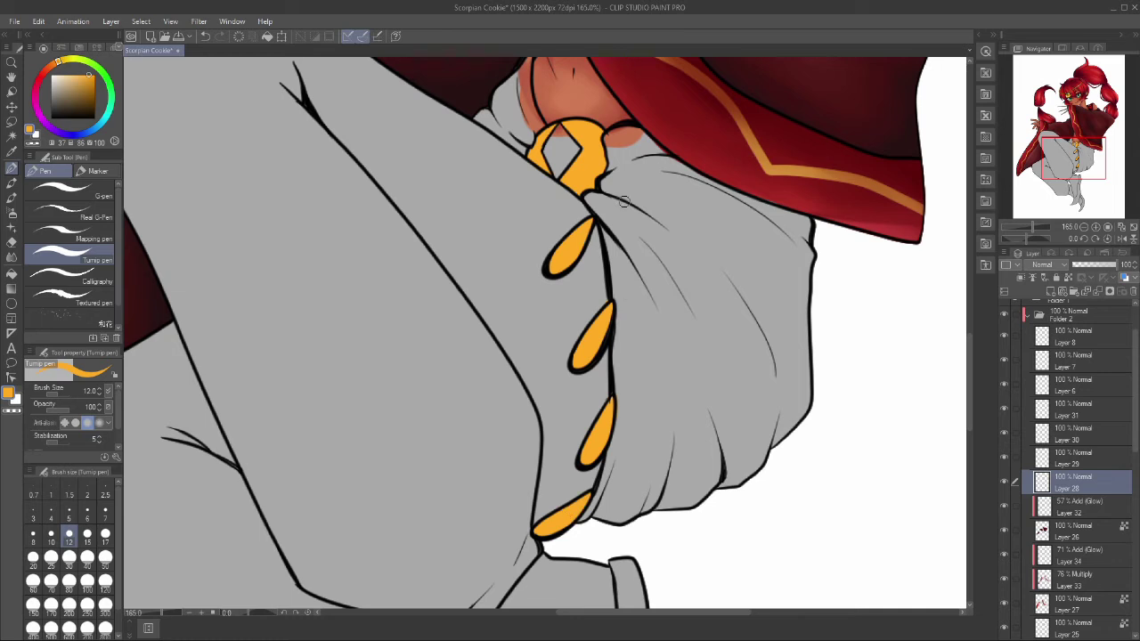
Step: Shade the buckle and teardrops with orange and dark orange on transparency-locked Layer 28, smoothing with Blend at size 17
key("p")
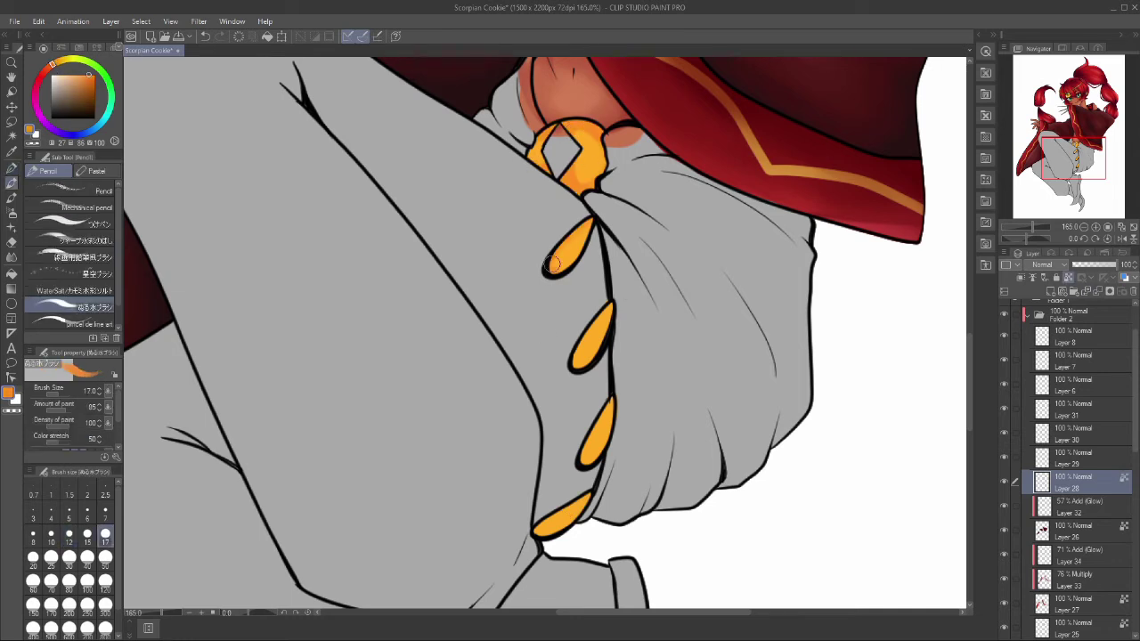
left_click_drag(552, 265, 579, 231)
left_click_drag(575, 365, 614, 304)
key("j")
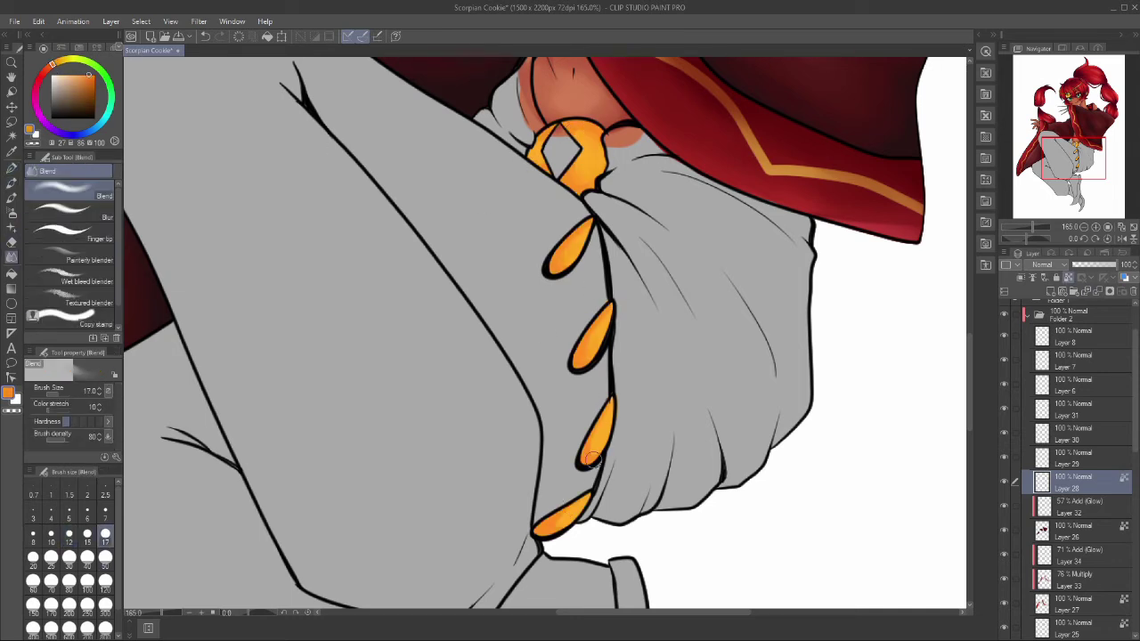
key("p")
left_click_drag(577, 363, 621, 309)
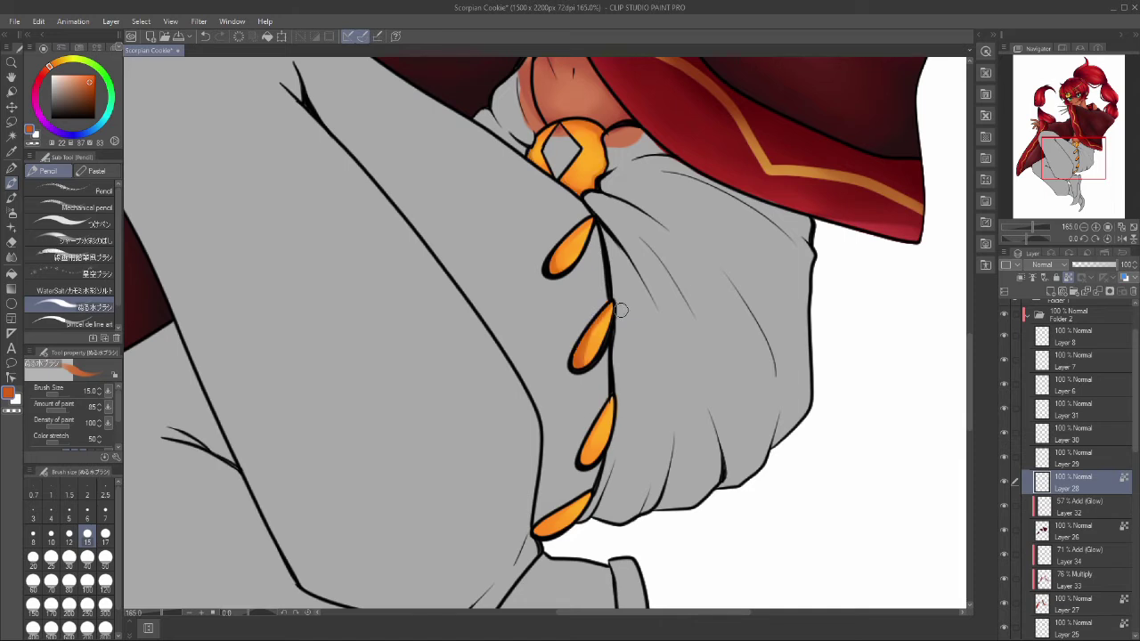
key("j")
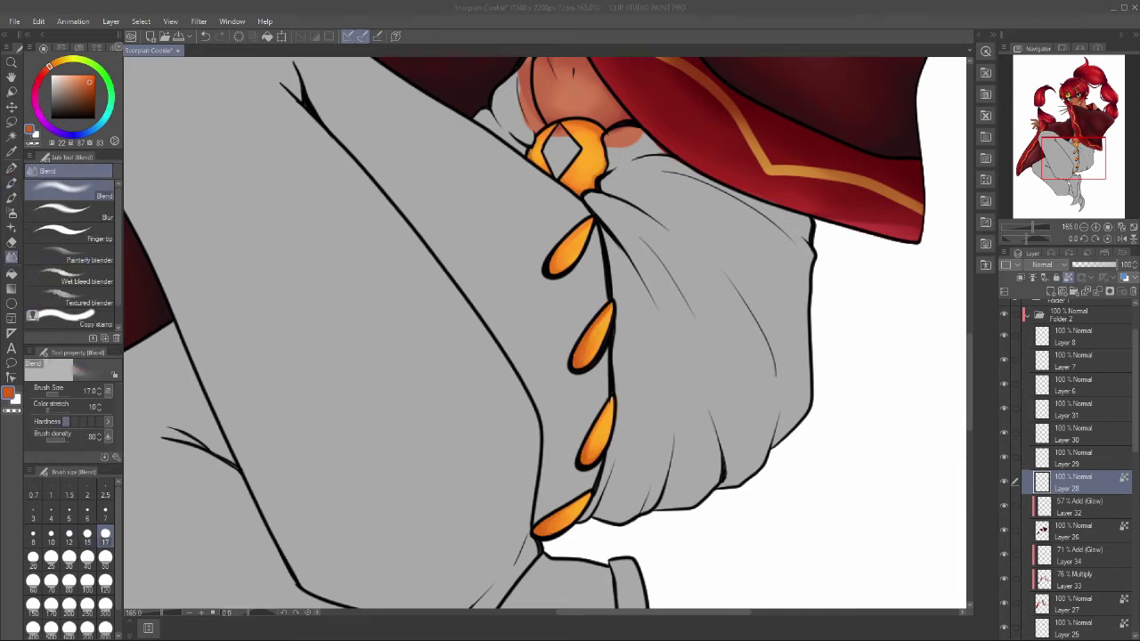
Step: Paint pale gold highlight streaks on the buckle and teardrops on a new clipped layer with the Pencil brush at size 15
left_click(1052, 291)
key("p")
left_click_drag(534, 166, 554, 129)
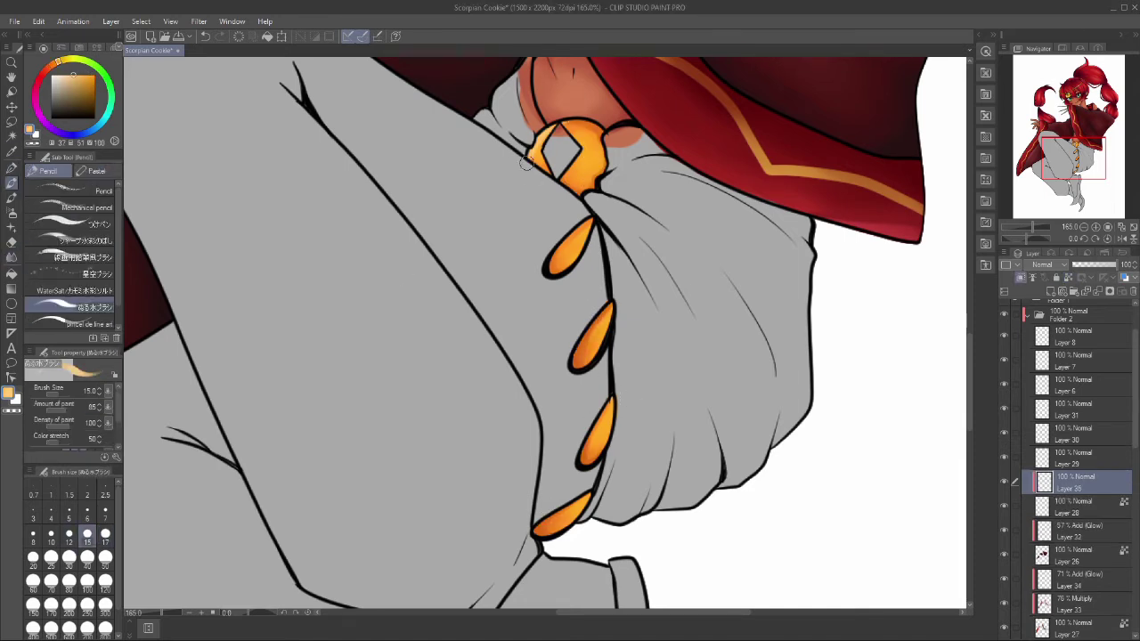
left_click_drag(570, 179, 598, 134)
left_click_drag(552, 271, 578, 241)
mouse_move(577, 365)
left_mouse_down()
mouse_move(609, 308)
mouse_move(593, 325)
left_mouse_up()
left_click_drag(588, 463, 602, 403)
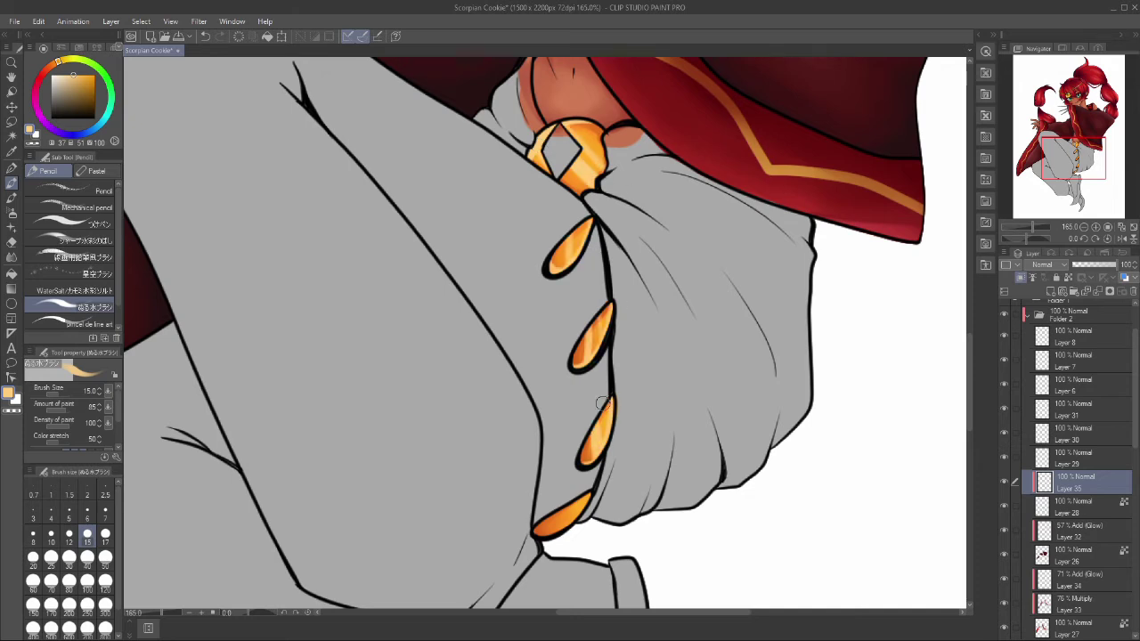
Step: Set highlight Layer 35 to Add (Glow) at 41% opacity and soften the gold streaks with Blend at sizes 7 and 10
key("j")
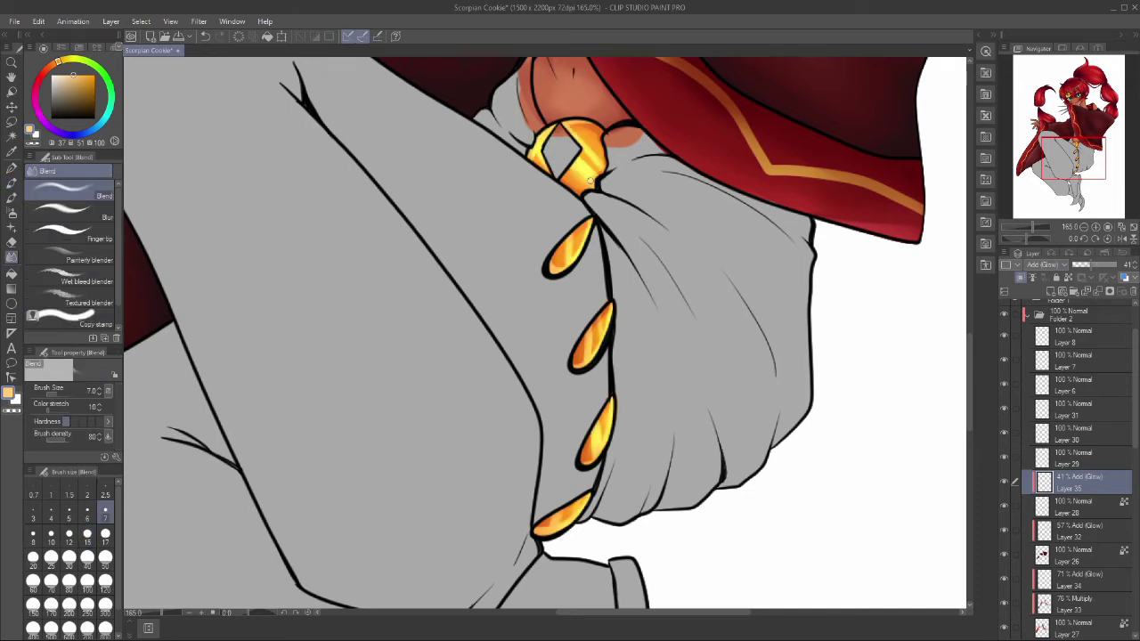
key("bracketright")
key("bracketright")
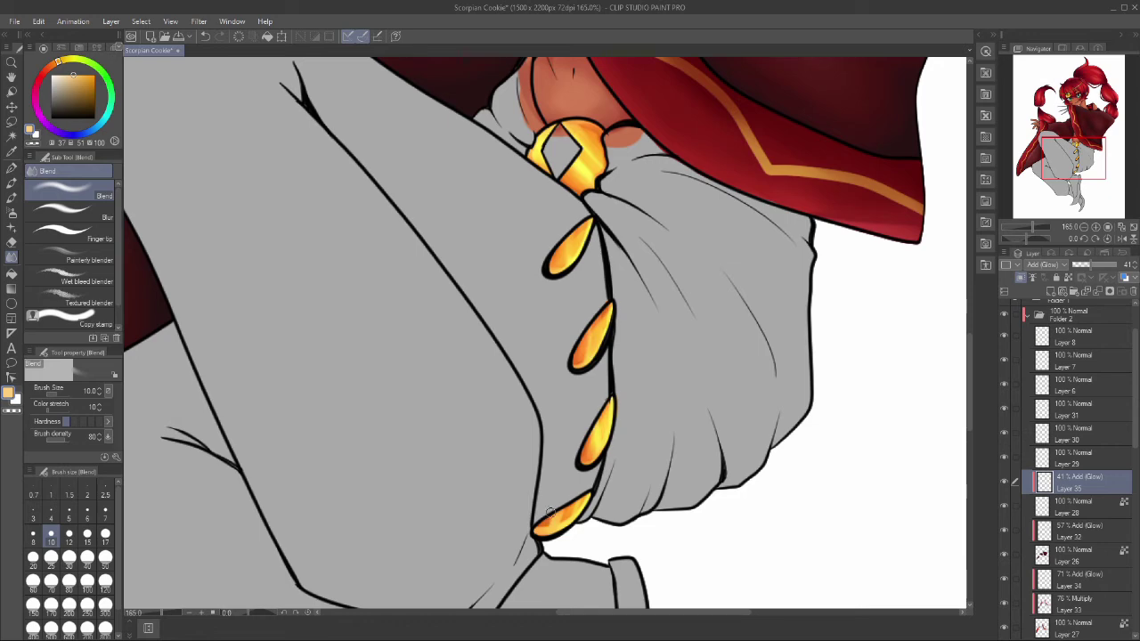
Step: Add brighter cream glints to the gold ornaments on a second clipped Add (Glow) layer at 37% opacity with the Turnip pen
scroll(550, 510, "down", 5)
scroll(587, 272, "up", 5)
key("ctrl+shift+n")
key("p")
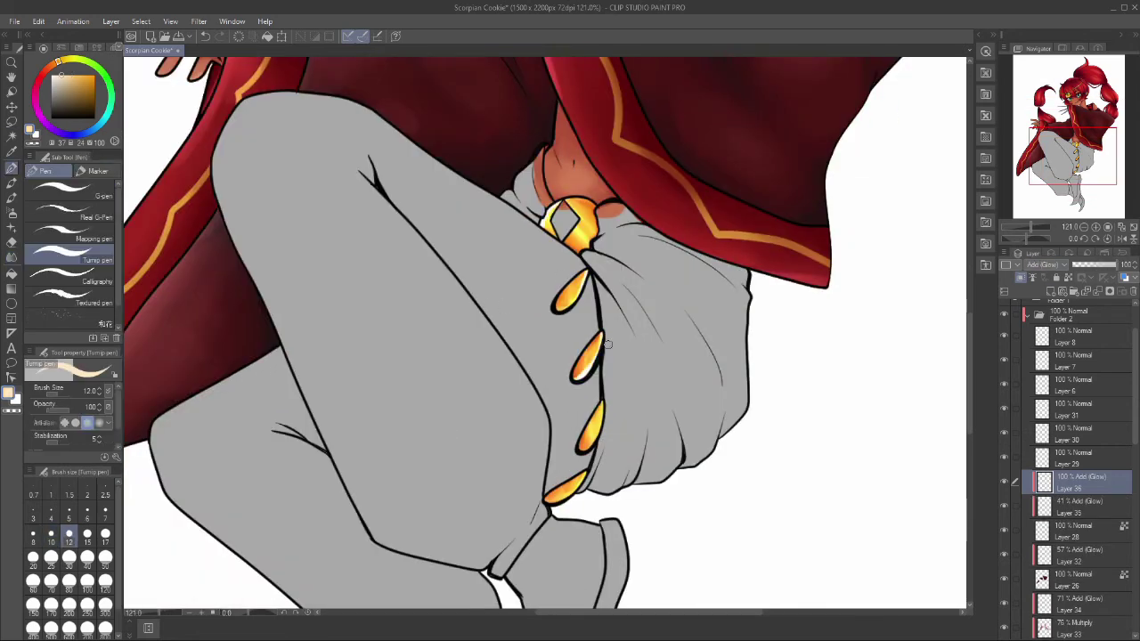
scroll(577, 485, "down", 5)
scroll(570, 356, "up", 5)
Step: Paint the diamond gem in the belt buckle green on Layer 29 with the Turnip pen
key("alt+bracketright")
scroll(556, 222, "up", 8)
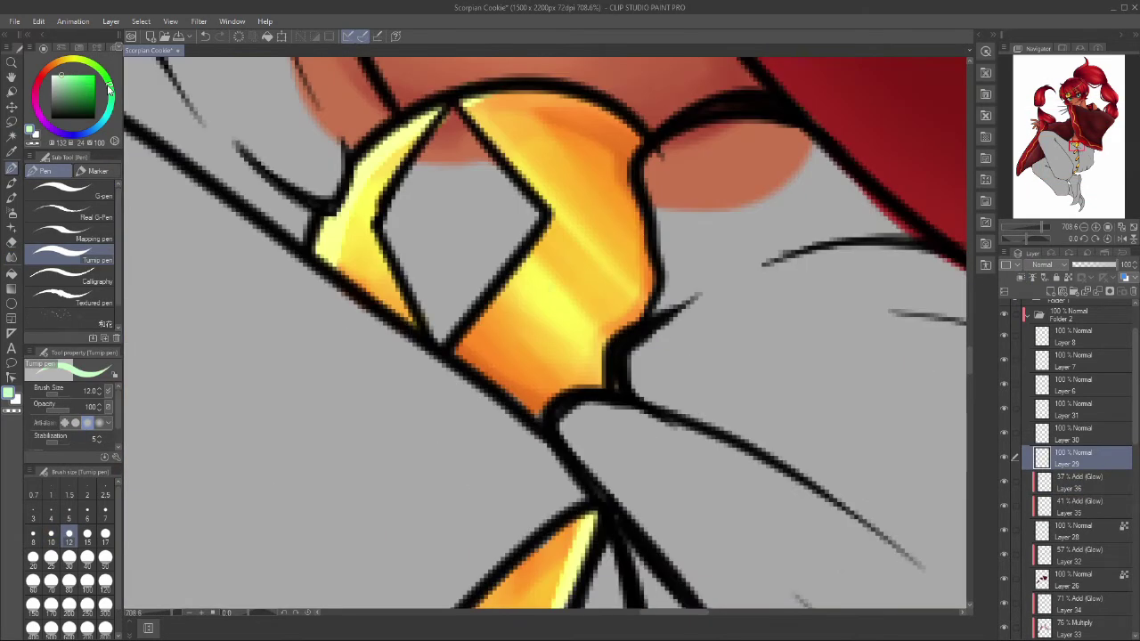
scroll(419, 233, "down", 5)
mouse_move(534, 374)
left_mouse_down()
mouse_move(561, 410)
mouse_move(561, 381)
left_mouse_up()
Step: Shade the gem's facets dark green on transparency-locked Layer 29 and add highlights on a clipped Add (Glow) layer at 53% opacity
key("bracketleft")
left_click(1067, 277)
left_click(93, 94)
mouse_move(545, 342)
left_mouse_down()
mouse_move(543, 423)
mouse_move(575, 392)
left_mouse_up()
key("j")
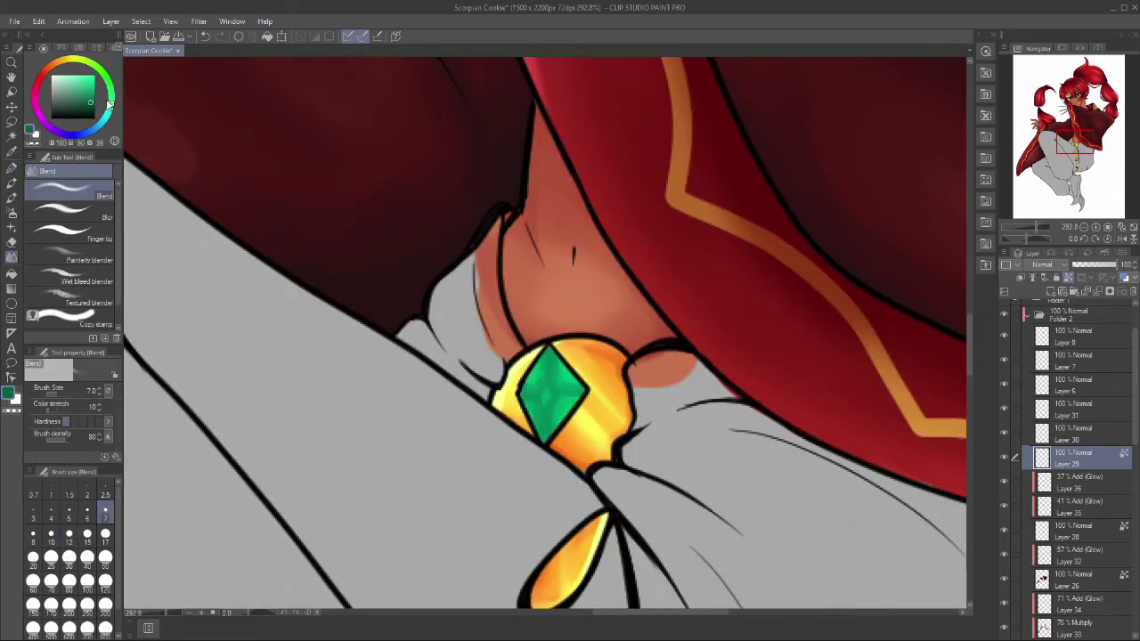
key("p")
left_click(12, 259)
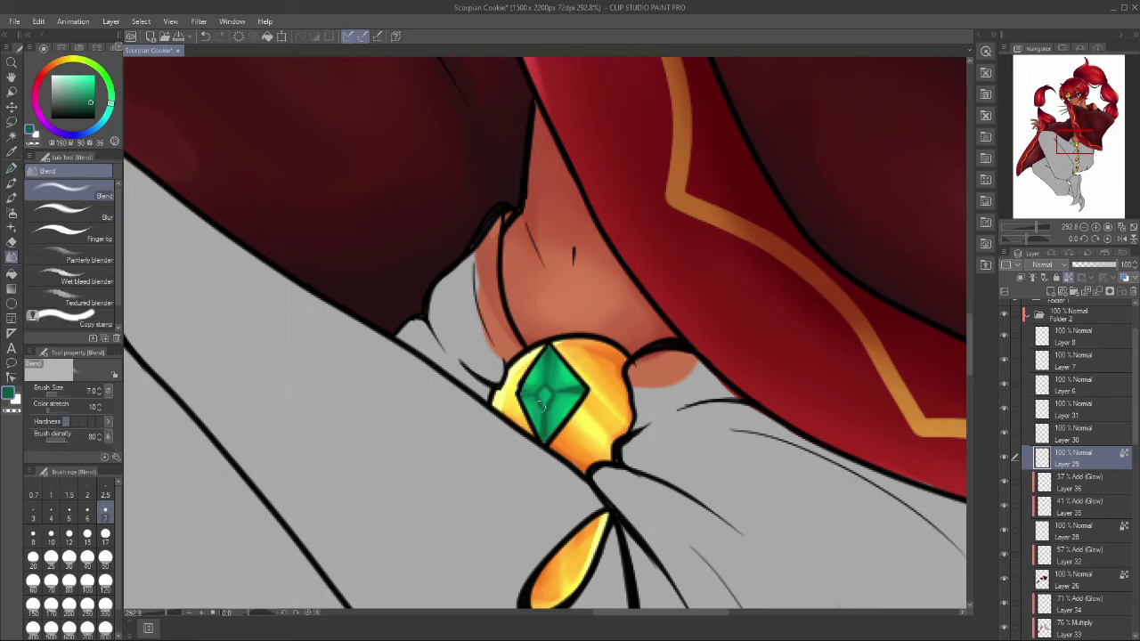
left_click(1053, 291)
left_click_drag(532, 374, 561, 419)
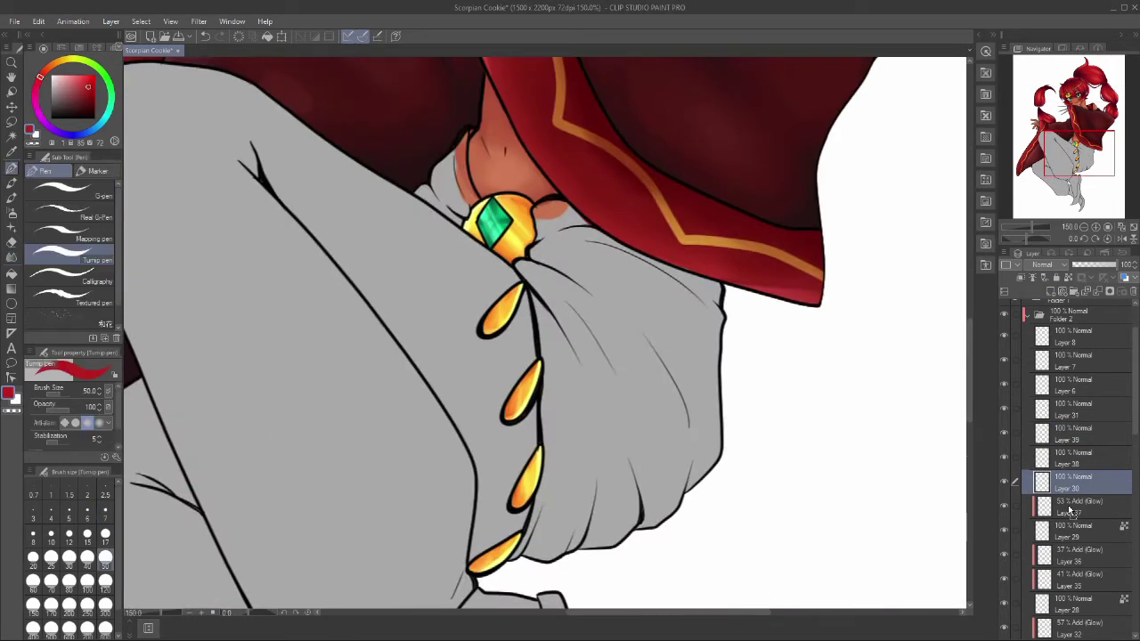
Step: Paint the gathered cloth on both sides of the buckle bright red on Layer 30 with the Turnip pen at size 17
mouse_move(602, 408)
left_mouse_down()
mouse_move(729, 406)
mouse_move(649, 306)
left_mouse_up()
key("ctrl+z")
left_click(105, 534)
mouse_move(552, 222)
left_mouse_down()
mouse_move(646, 305)
mouse_move(612, 252)
mouse_move(691, 284)
mouse_move(707, 359)
mouse_move(679, 268)
mouse_move(539, 217)
mouse_move(540, 242)
mouse_move(519, 263)
mouse_move(577, 320)
mouse_move(574, 258)
mouse_move(522, 257)
mouse_move(541, 328)
mouse_move(549, 471)
mouse_move(516, 560)
mouse_move(611, 548)
mouse_move(592, 499)
left_mouse_up()
left_click_drag(445, 218, 471, 132)
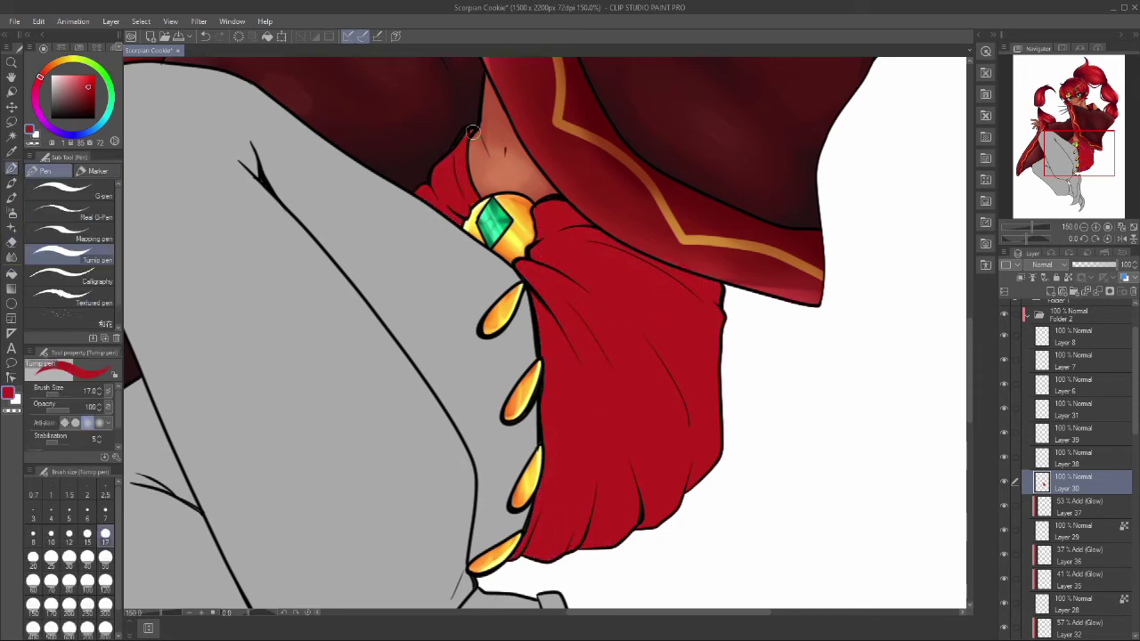
Step: Shade the red cloth darker below the cape hem, along its outer edge and beside the buckle with the Pencil brush at size 17
key("p")
left_click_drag(615, 302, 534, 210)
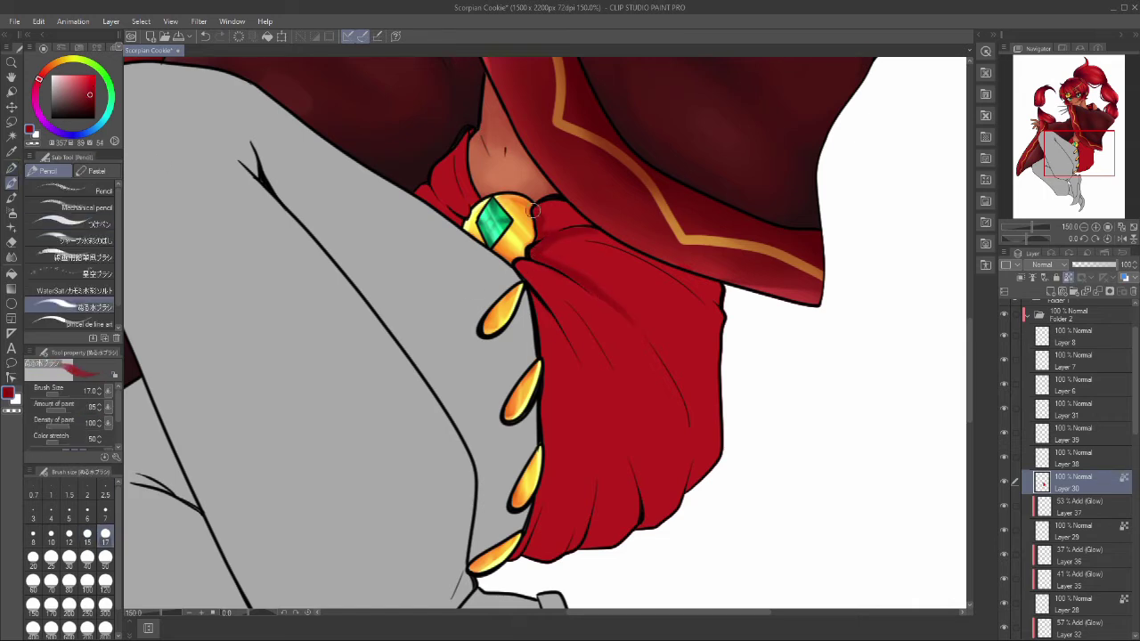
left_click_drag(602, 243, 717, 316)
key("p")
left_click(687, 261, "ctrl+shift")
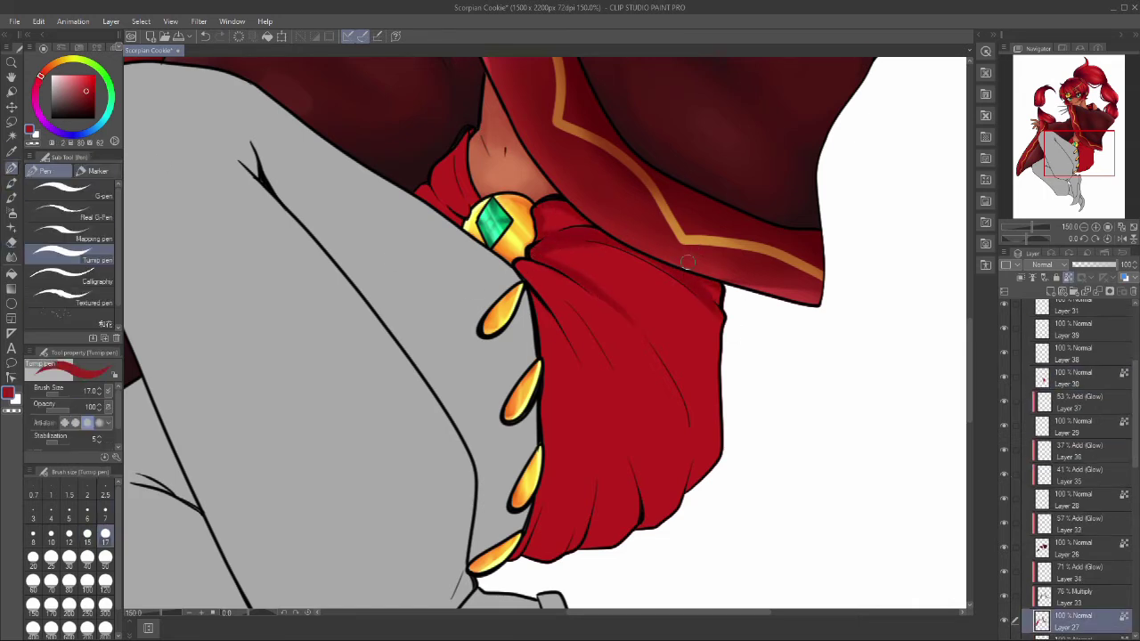
left_click(686, 267, "ctrl+shift")
key("p")
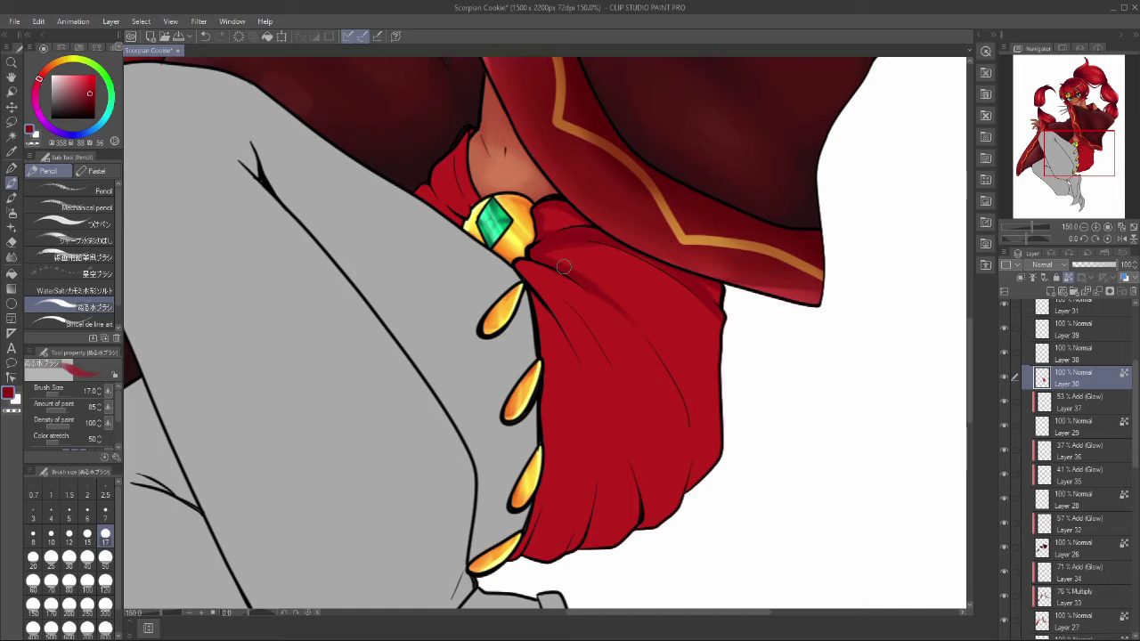
left_click_drag(718, 455, 688, 489)
left_click_drag(424, 181, 472, 218)
key("ctrl+z")
left_click_drag(456, 145, 450, 216)
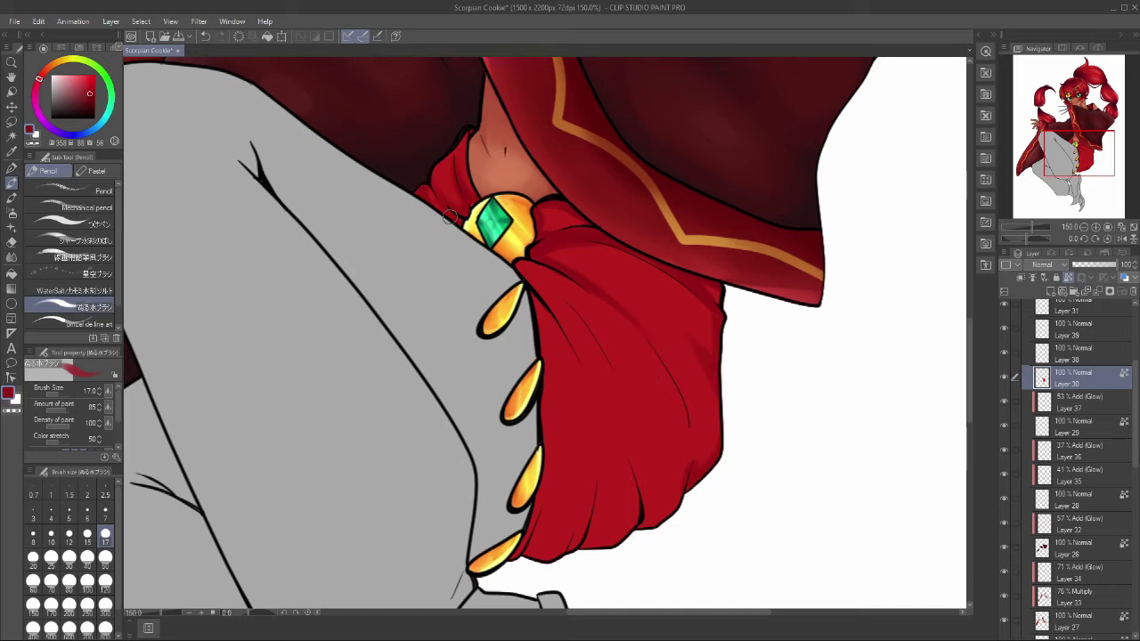
Step: Paint dark red fold shadows down the gathered cloth on Layer 30 and smooth them with Blend at size 17
left_click_drag(518, 276, 638, 332)
mouse_move(524, 290)
left_mouse_down()
mouse_move(570, 367)
mouse_move(570, 544)
left_mouse_up()
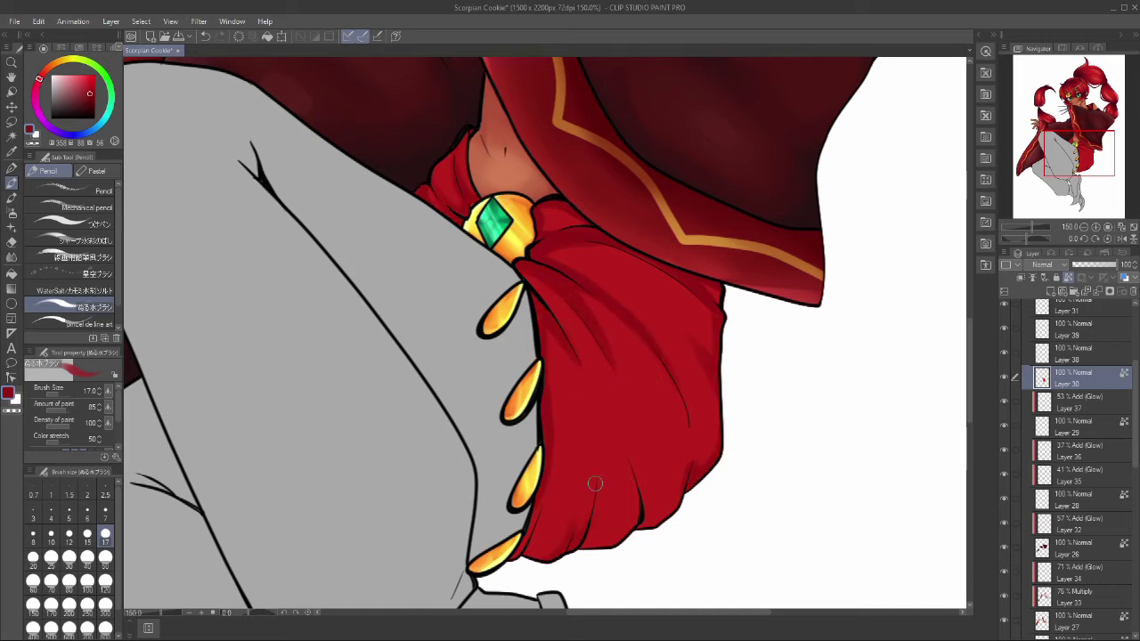
left_click_drag(615, 391, 623, 534)
left_click_drag(677, 441, 650, 521)
left_click_drag(538, 535, 533, 503)
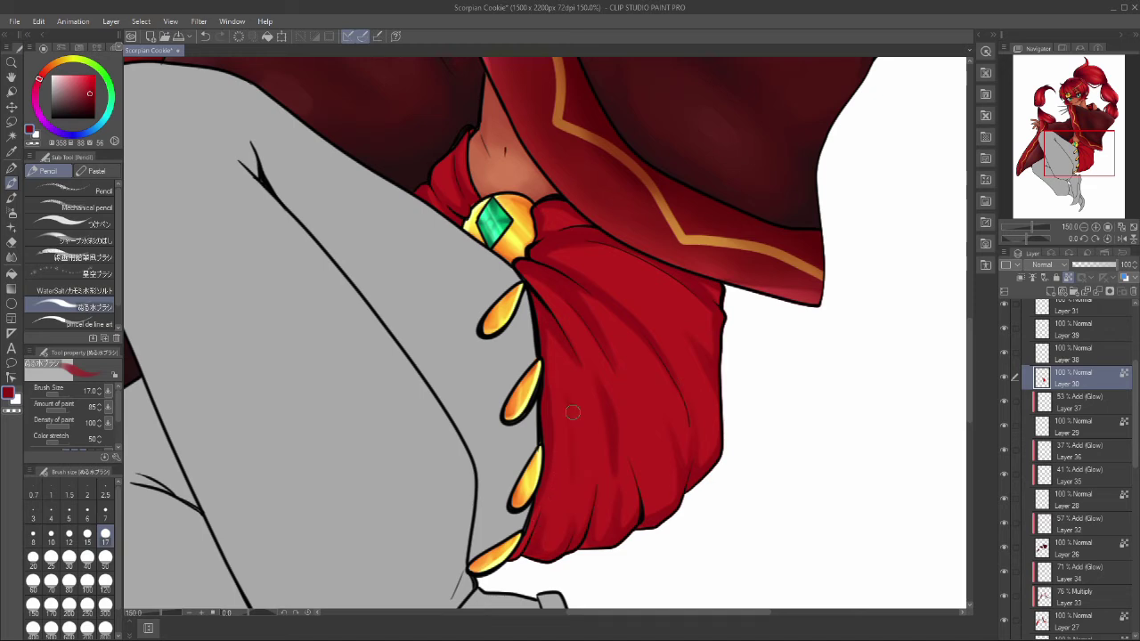
left_click(12, 256)
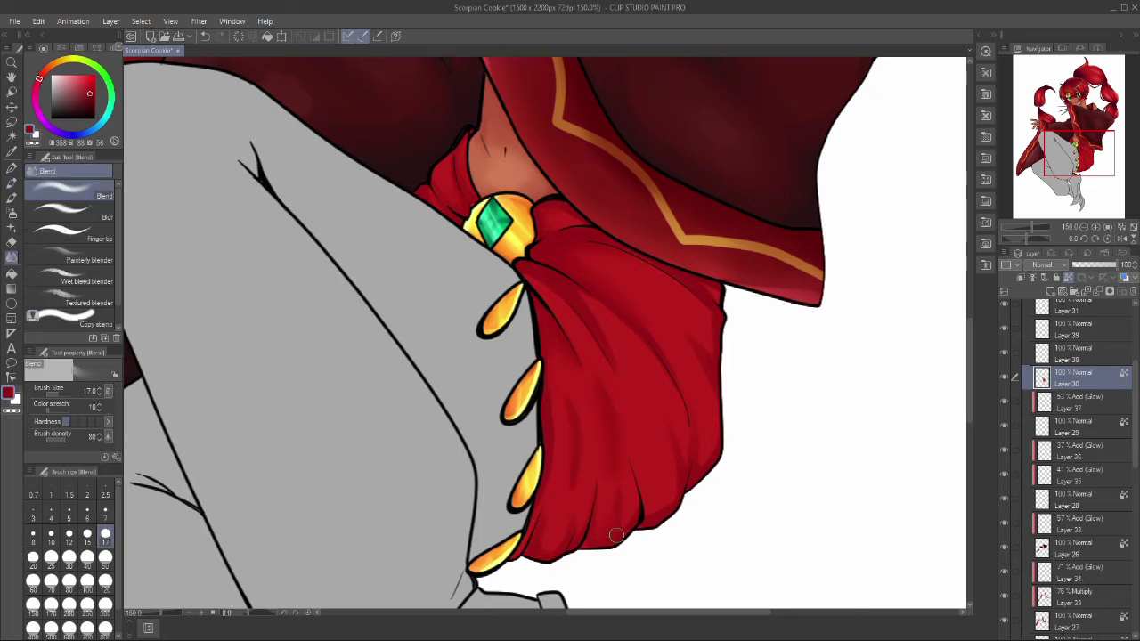
Step: Deepen the cloth's fold and edge shadows with a darker maroon using the Pencil brush at size 17, and blend them
key("p")
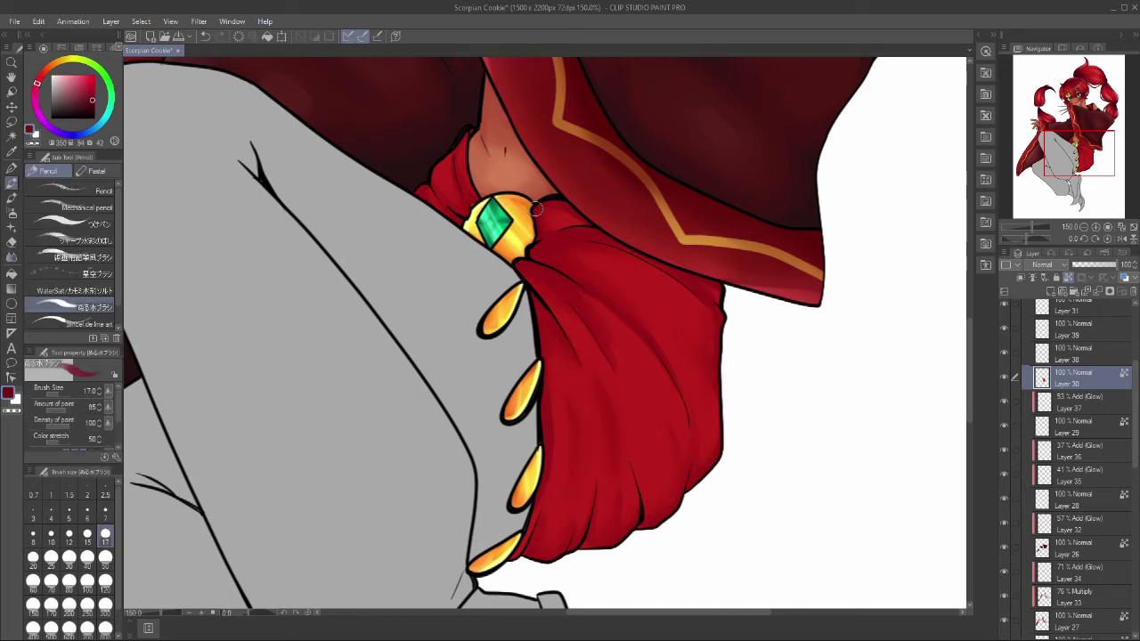
left_click(600, 289, "alt")
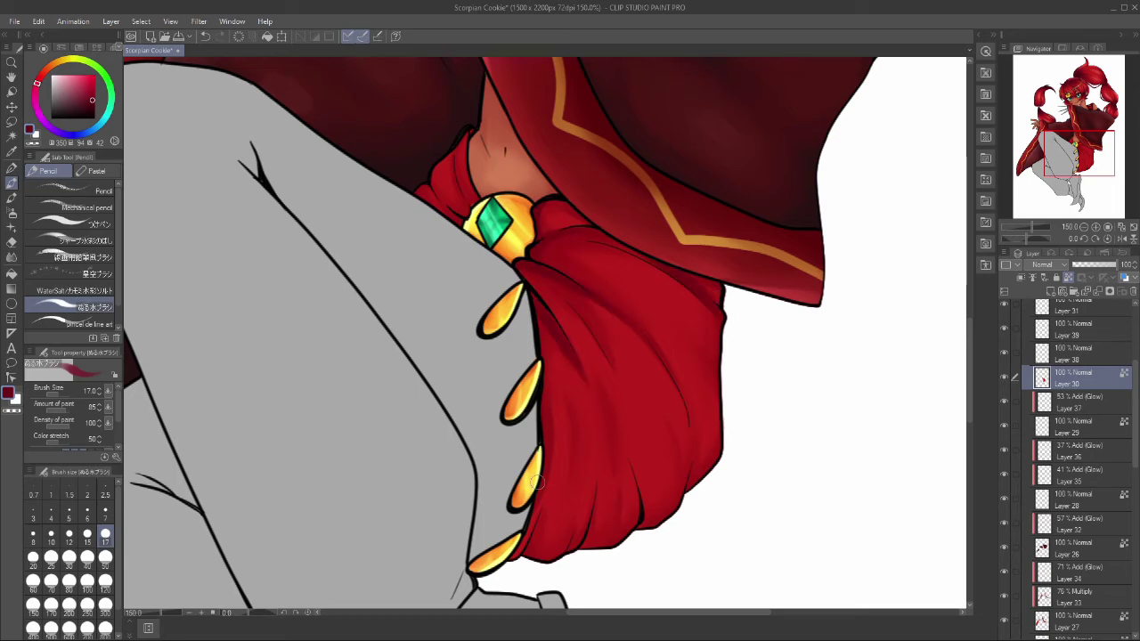
left_click_drag(654, 525, 703, 463)
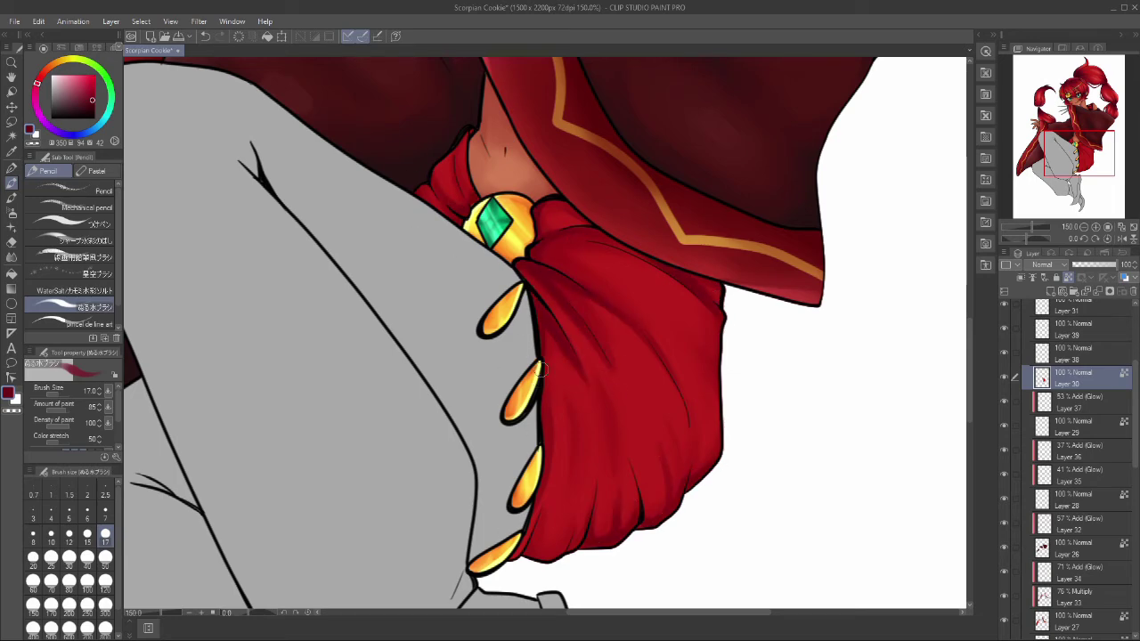
key("j")
Step: Add light pink highlights between the folds of the red cloth on Layer 30 and soften them with Blend
scroll(682, 310, "down", 4)
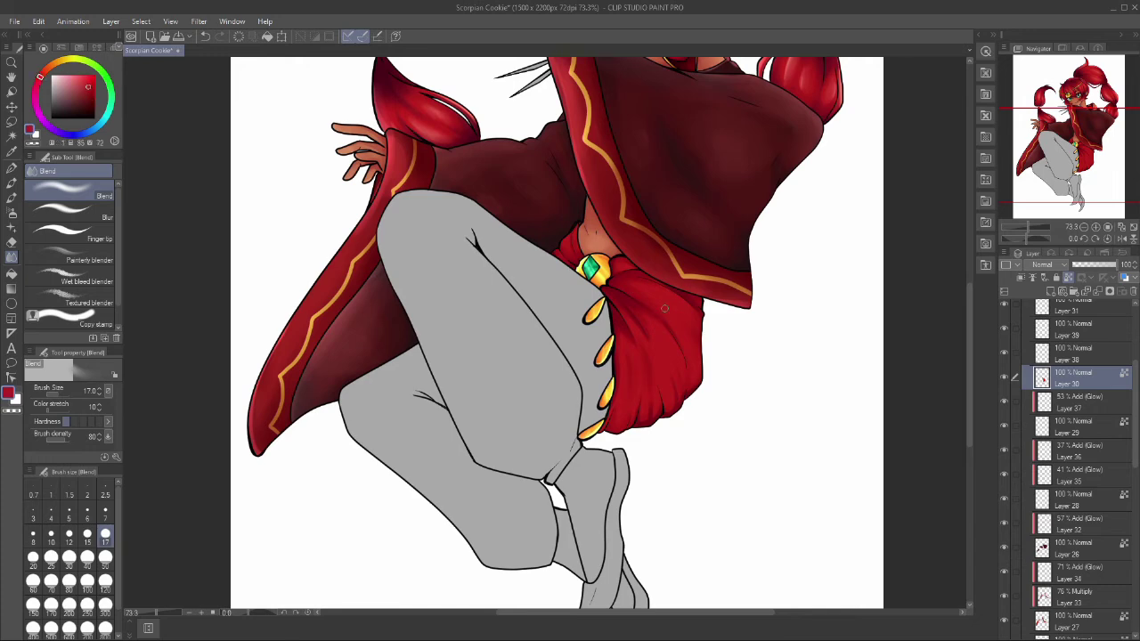
key("p")
key("j")
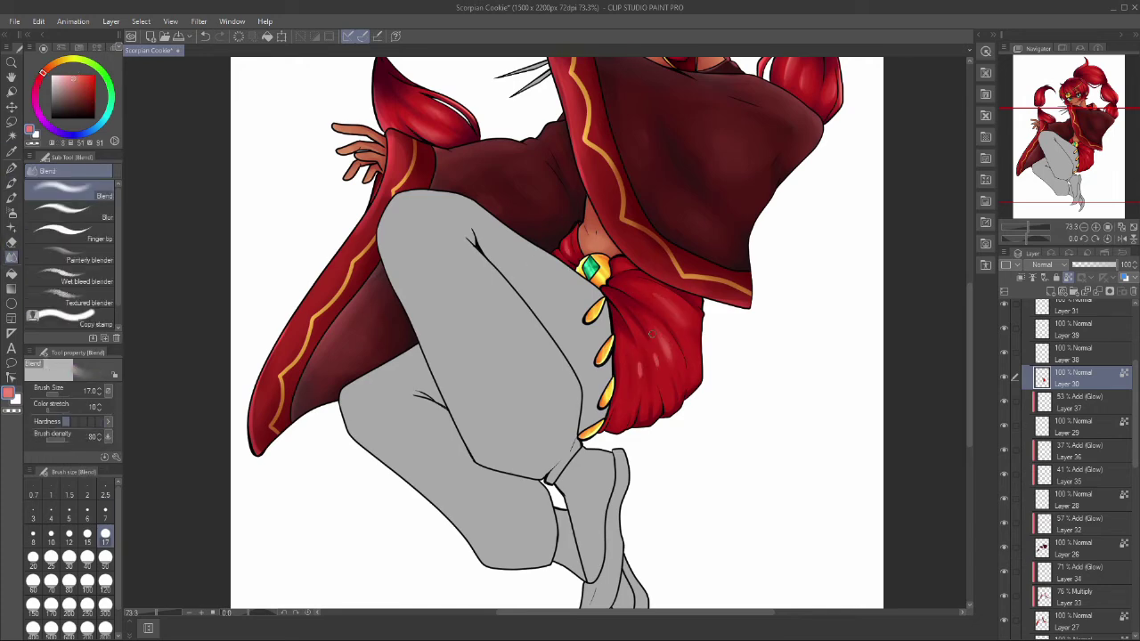
Step: Fill the bent front trouser leg white on Layer 38 with the Refer other layers fill
scroll(581, 171, "down", 1)
key("g")
left_click(499, 293)
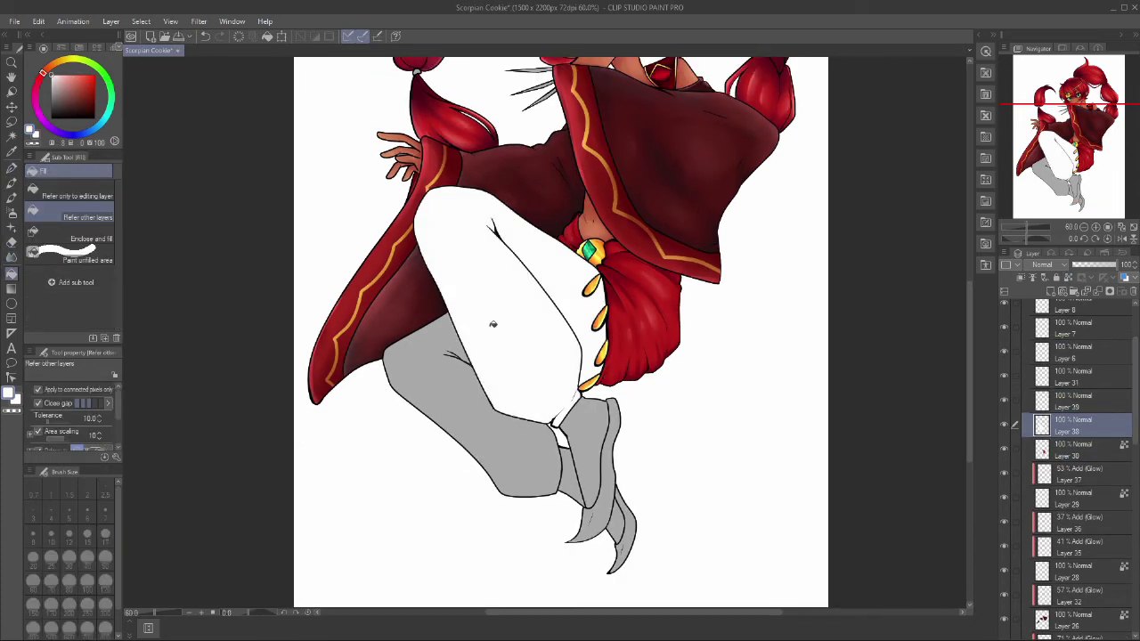
Step: Fill both trouser legs with warm cream on Layer 38 using the Refer other layers fill
left_click(445, 418)
scroll(489, 374, "up", 2)
left_click(56, 78)
left_click(498, 401)
scroll(561, 338, "down", 1)
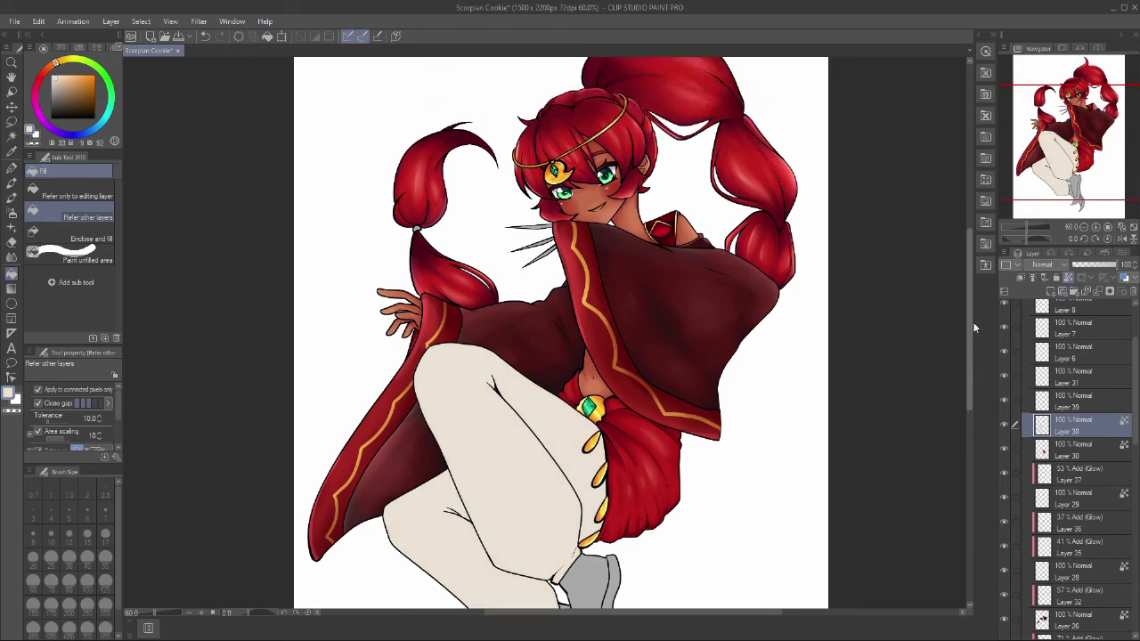
Step: Draw dark red zigzag borders across the lower part of both trouser legs with the Turnip pen at size 7
key("p")
left_click(40, 80)
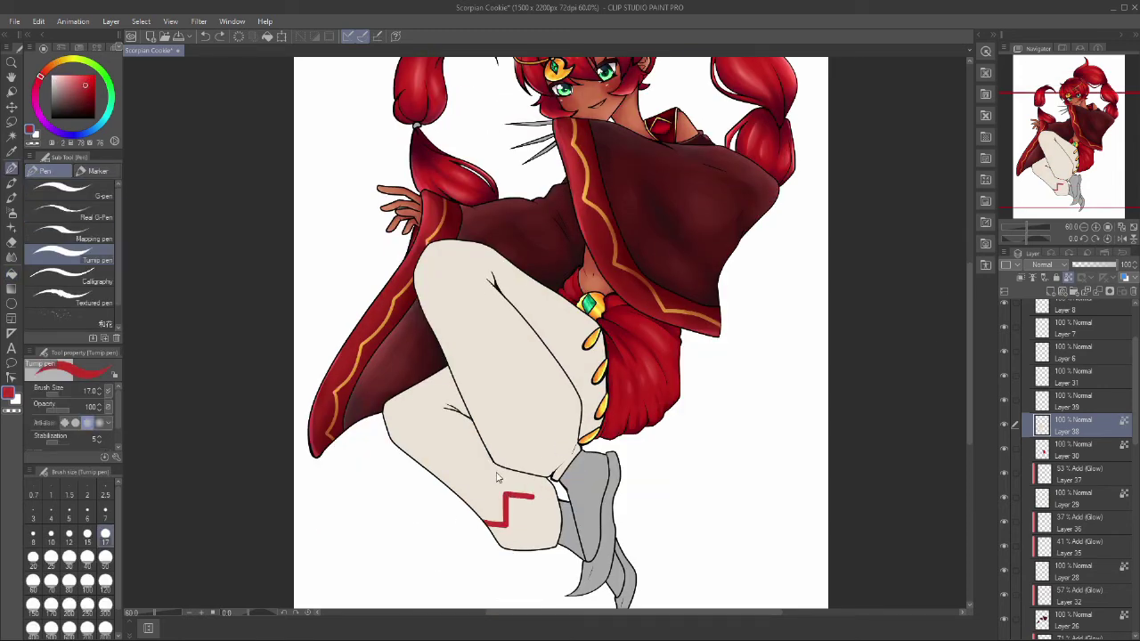
key("ctrl+z")
left_click(105, 515)
left_click(87, 101)
left_click_drag(504, 499, 487, 520)
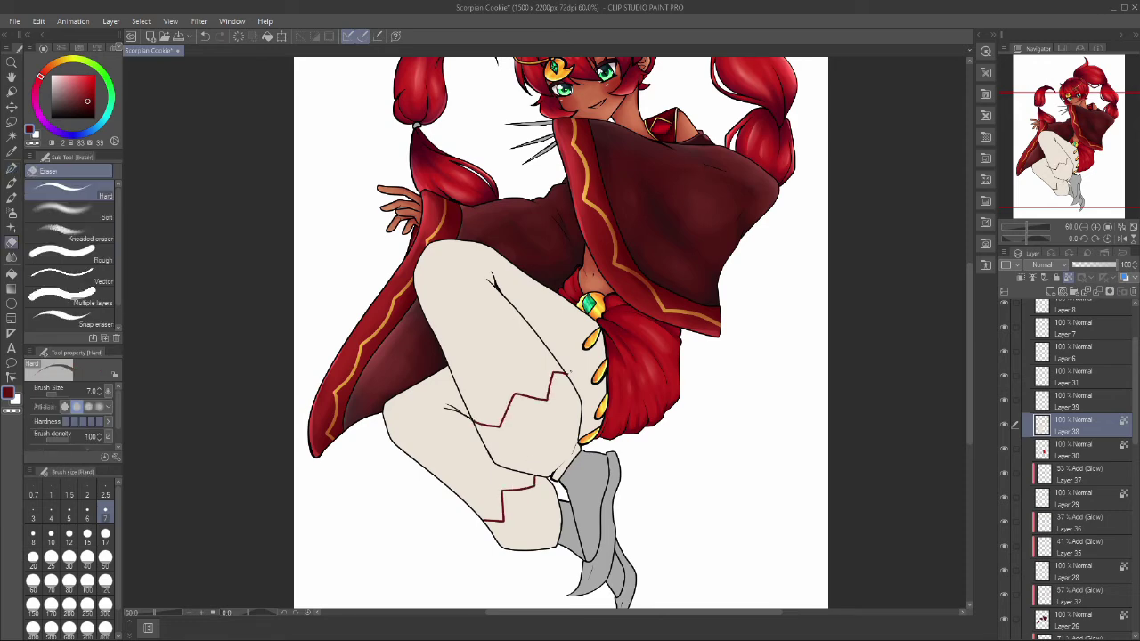
scroll(561, 383, "up", 4)
scroll(608, 202, "down", 1)
Step: Fill the cuff areas below the zigzag borders on both trouser legs with bright red
key("g")
left_click(552, 294)
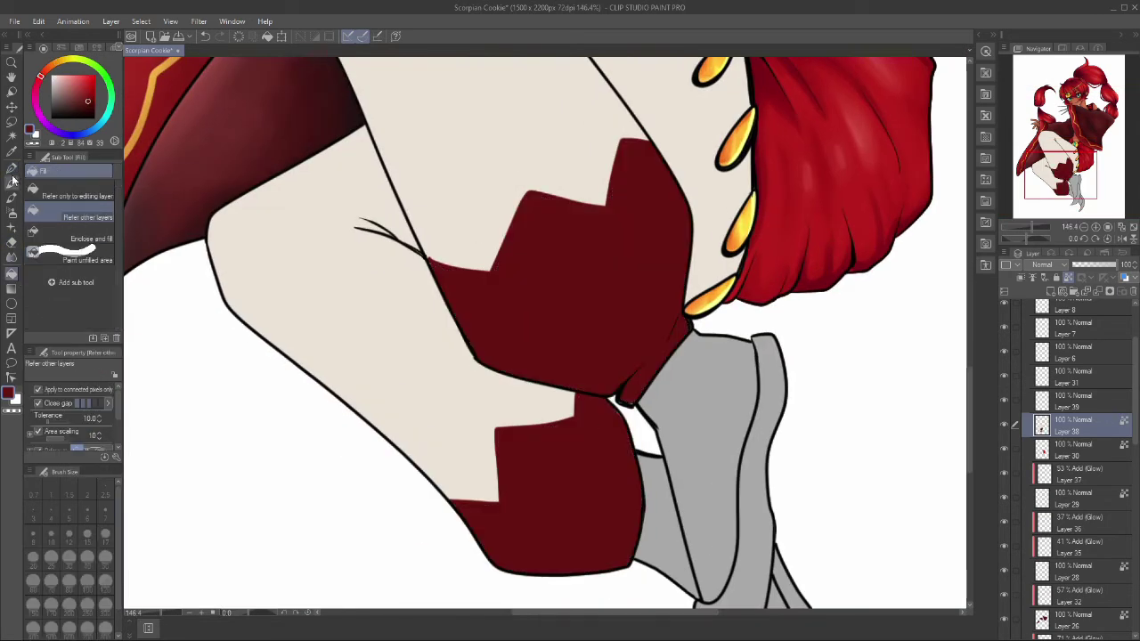
left_click(88, 87)
left_click(552, 294)
scroll(564, 313, "down", 3)
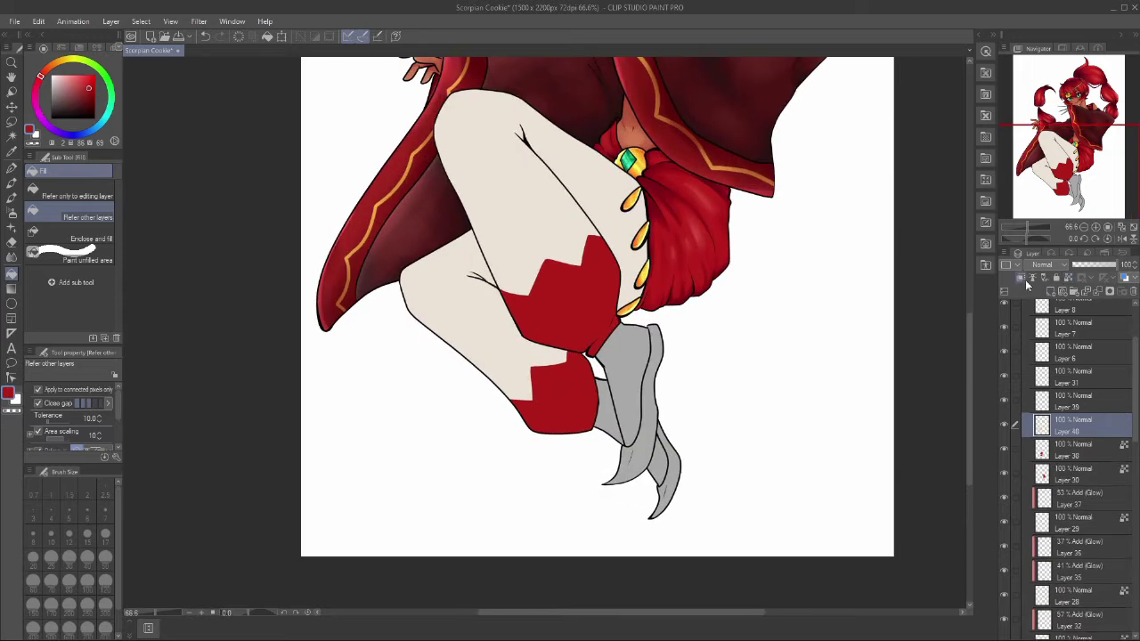
Step: Add a clipped Multiply layer above the trousers and paint brown shadows at the knee crease and beside the gold ornaments at size 17
key("ctrl+shift+n")
key("ctrl+alt+g")
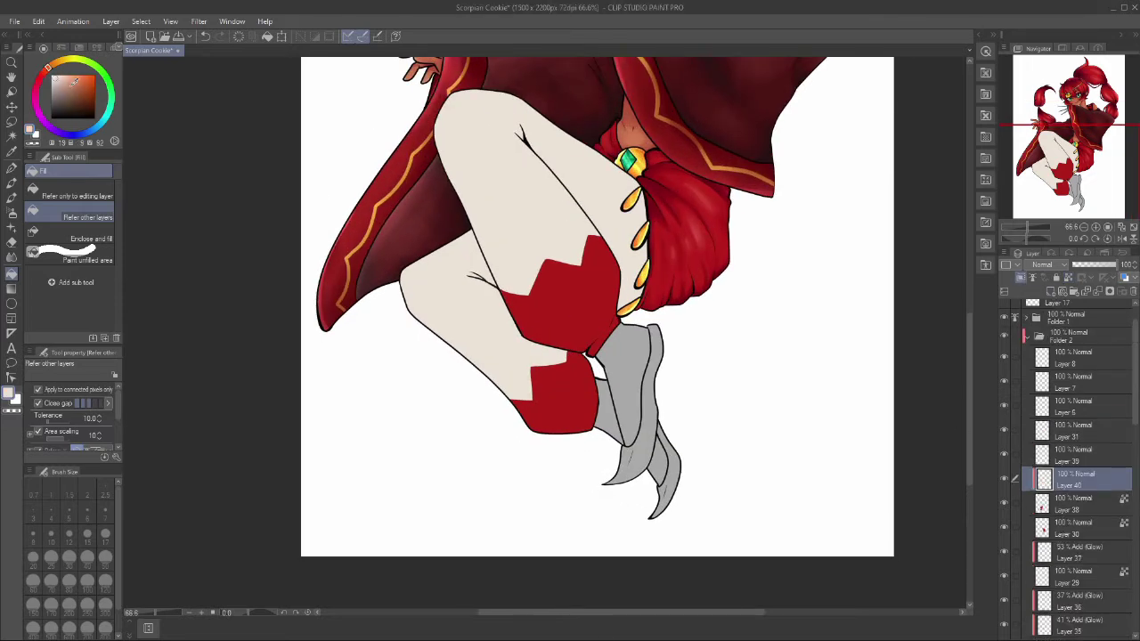
key("p")
left_click(105, 533)
scroll(486, 62, "up", 2)
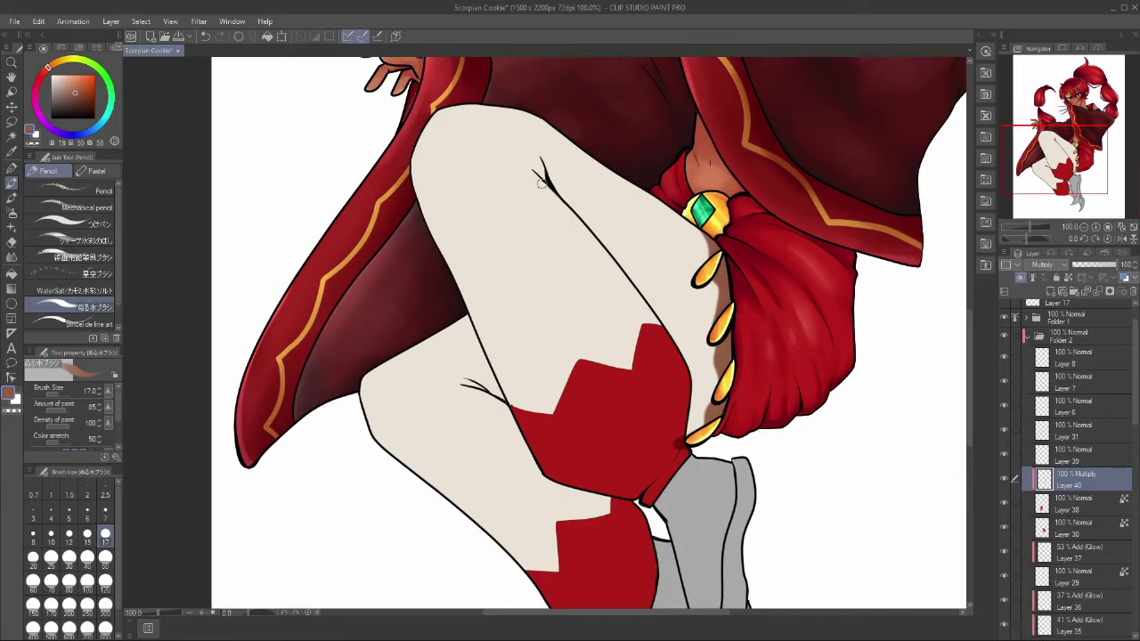
left_click_drag(531, 150, 584, 207)
key("e")
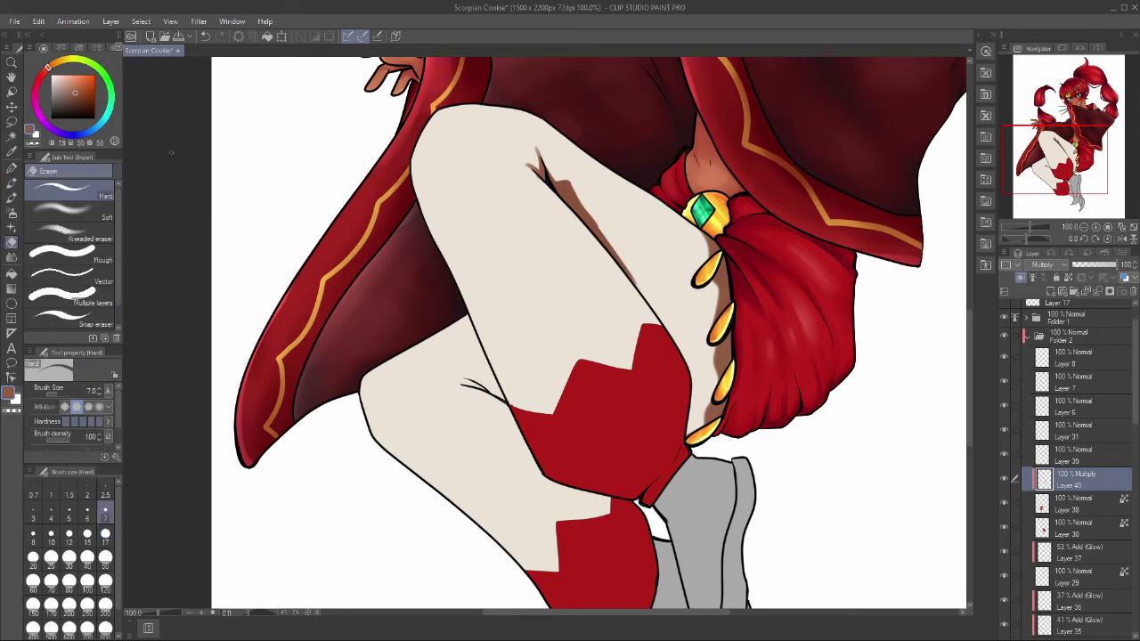
Step: Recolour the trouser shadows to a muted red and paint a wide shadow down the front leg's crease into the cuff
key("p")
key("ctrl+z")
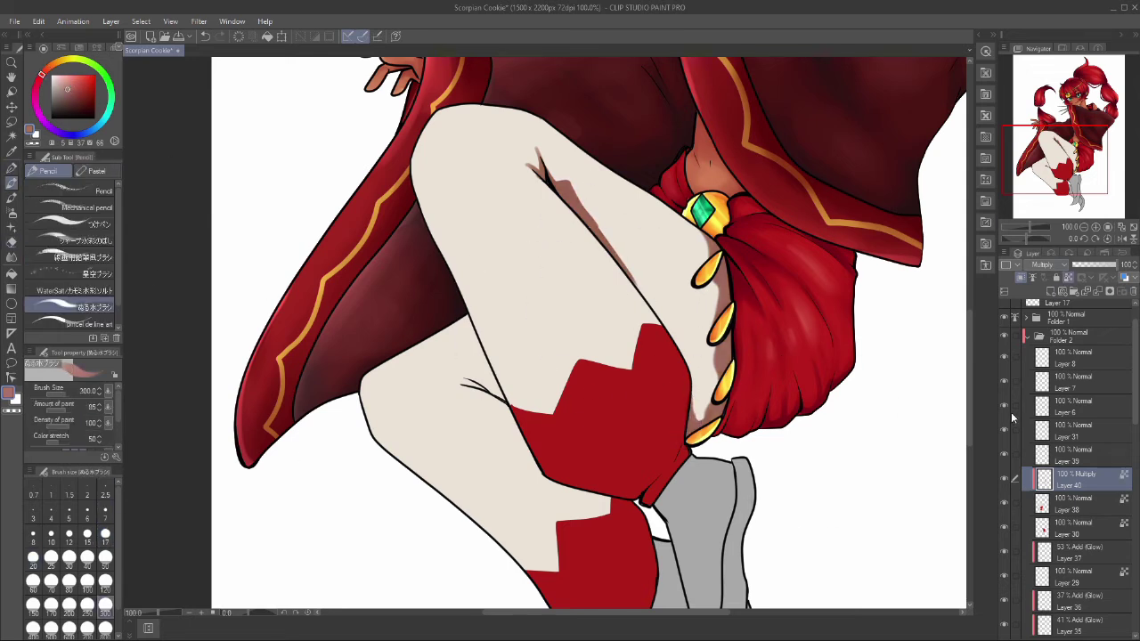
mouse_move(552, 159)
left_mouse_down()
mouse_move(652, 348)
mouse_move(681, 450)
left_mouse_up()
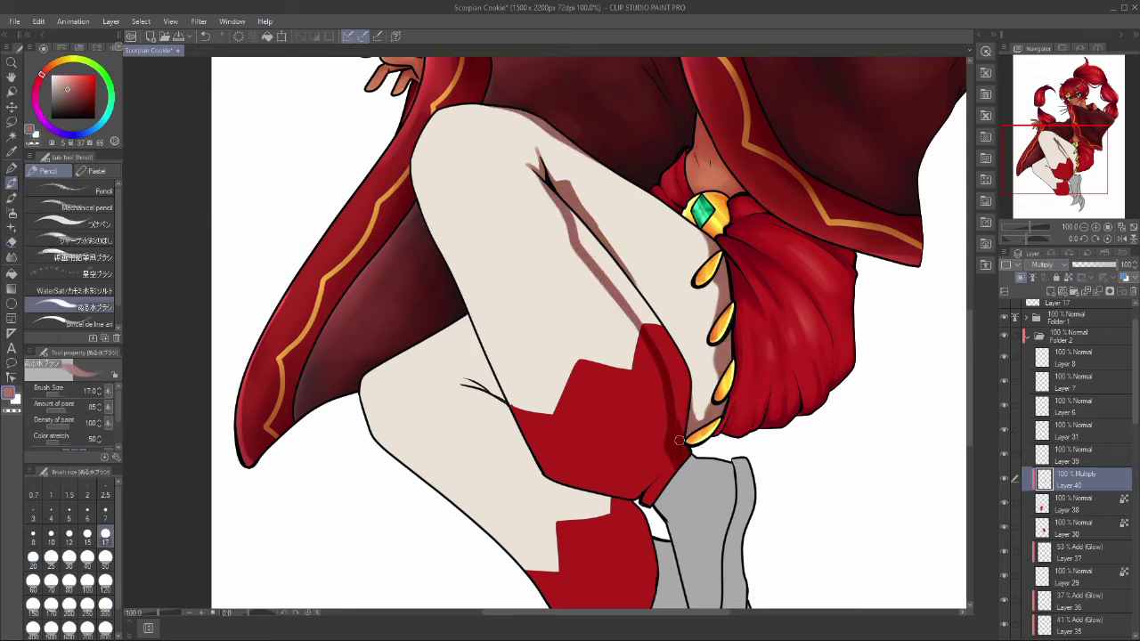
left_click_drag(574, 213, 683, 389)
key("ctrl+z")
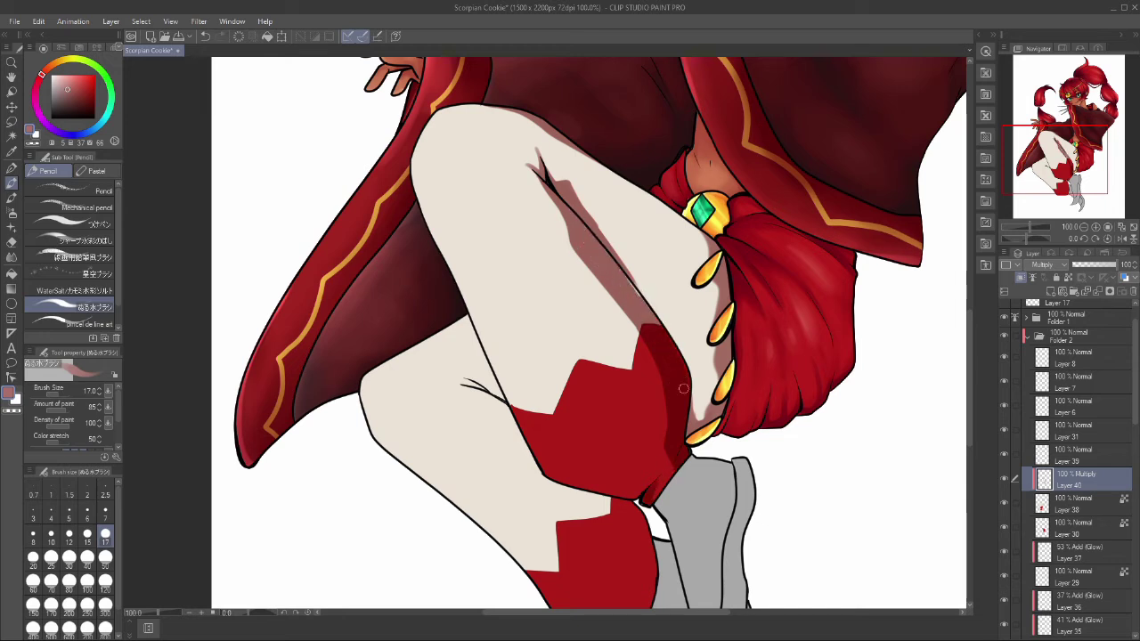
Step: Paint muted red shadows along the front leg's lower edge, on both knees, and along the back leg and its cuff
left_click_drag(449, 263, 514, 404)
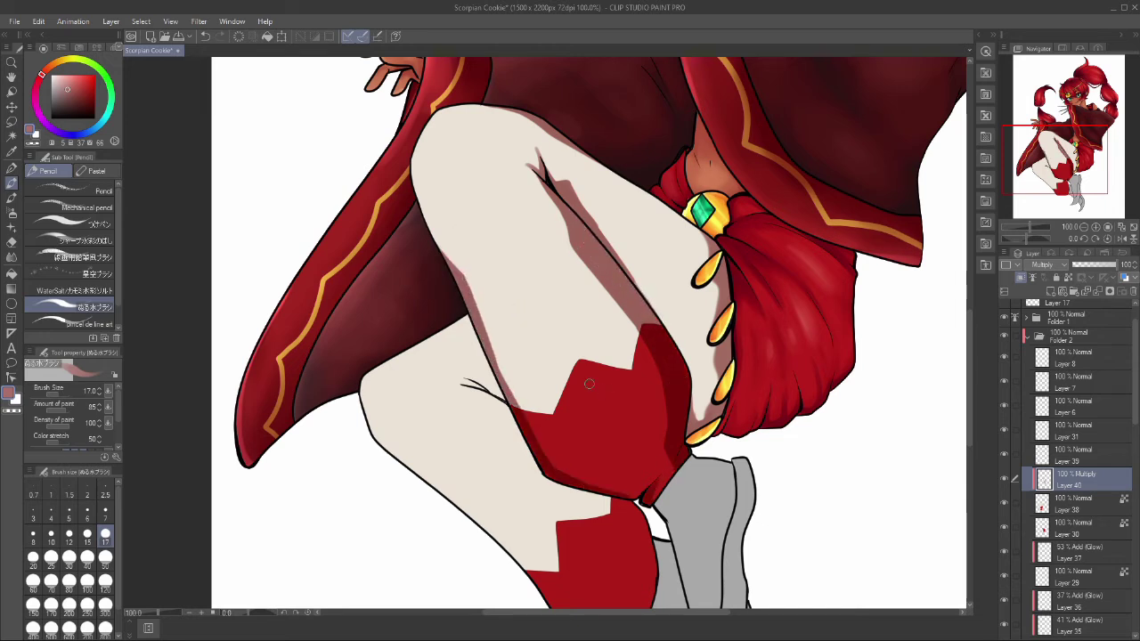
key("ctrl+z")
left_click_drag(428, 158, 494, 166)
mouse_move(374, 370)
left_mouse_down()
mouse_move(473, 341)
mouse_move(478, 381)
left_mouse_up()
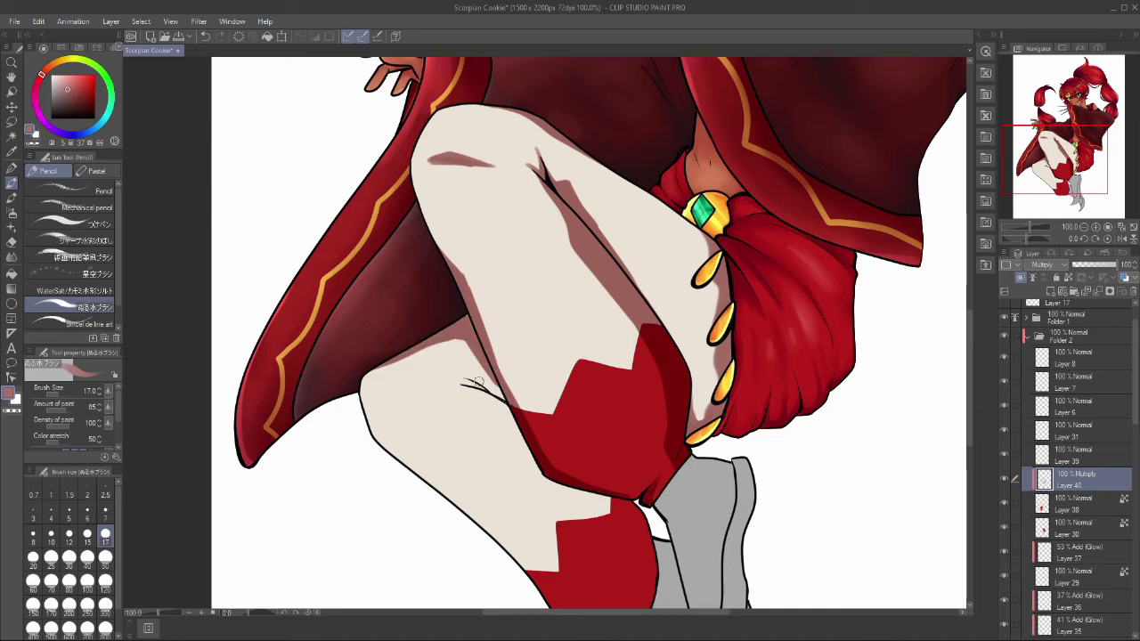
scroll(974, 330, "down", 3)
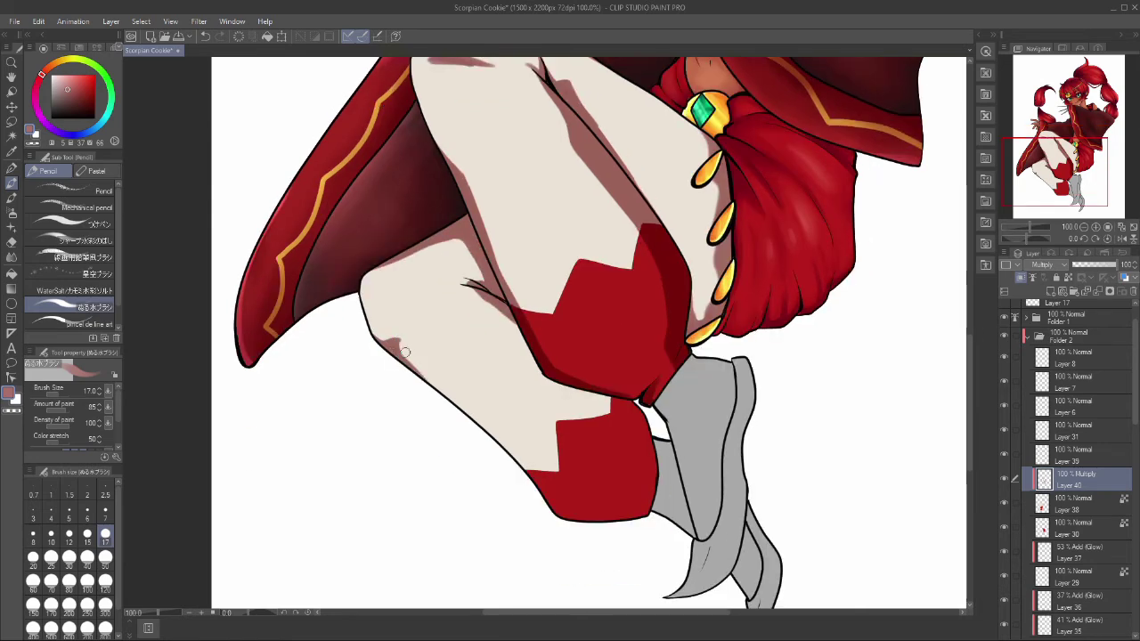
mouse_move(513, 323)
left_mouse_down()
mouse_move(621, 416)
mouse_move(547, 521)
left_mouse_up()
scroll(1078, 534, "down", 2)
scroll(425, 307, "down", 3)
Step: Soften the trouser shadows on both legs and knees with the Blend tool at size 30
key("j")
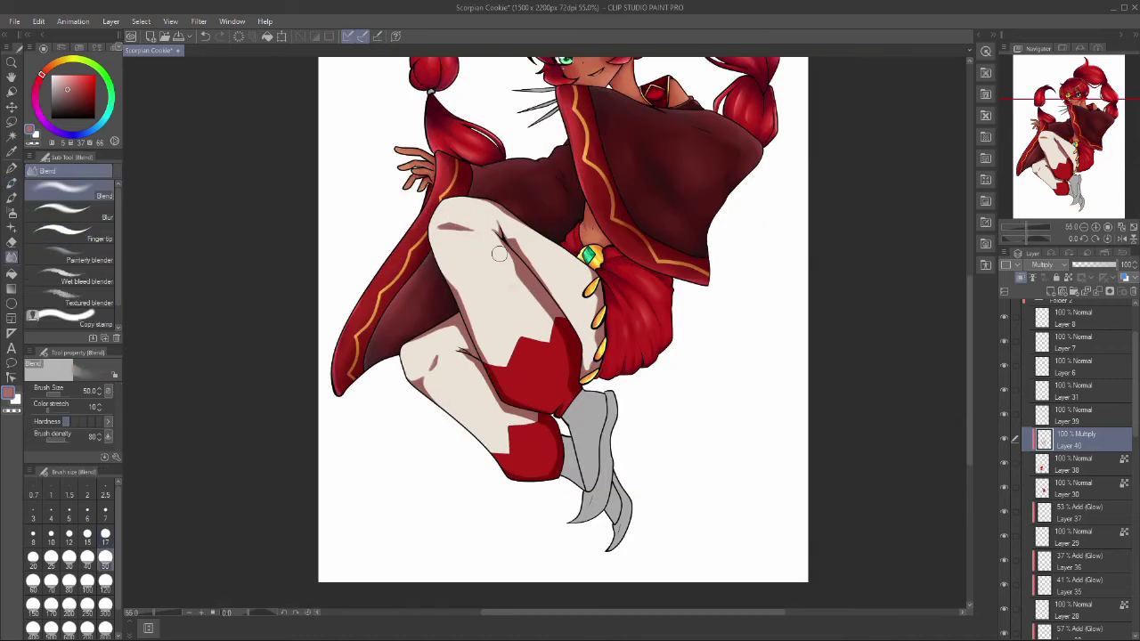
scroll(425, 301, "up", 3)
key("bracketright")
key("bracketright")
key("bracketright")
mouse_move(425, 301)
left_mouse_down()
mouse_move(445, 374)
mouse_move(516, 267)
mouse_move(596, 381)
left_mouse_up()
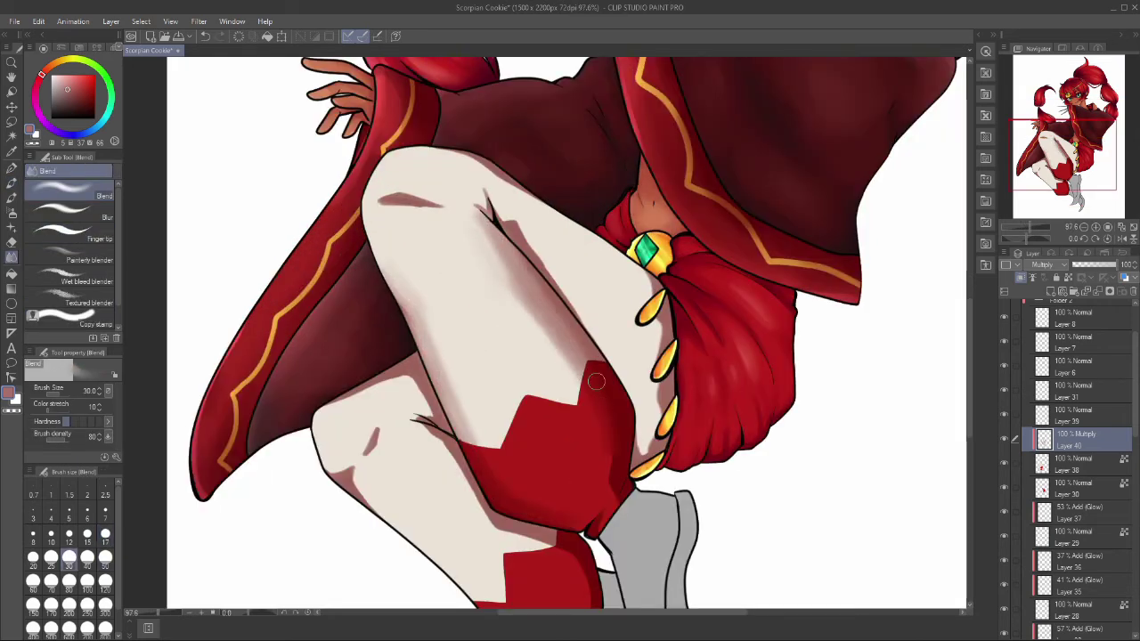
left_click_drag(397, 206, 445, 205)
mouse_move(356, 447)
left_mouse_down()
mouse_move(407, 402)
mouse_move(436, 434)
left_mouse_up()
Step: Add Soft airbrush shading at size 120 to the trousers, blend the remaining shadows, and set the Multiply layer's opacity to 83%
scroll(436, 433, "down", 3)
key("p")
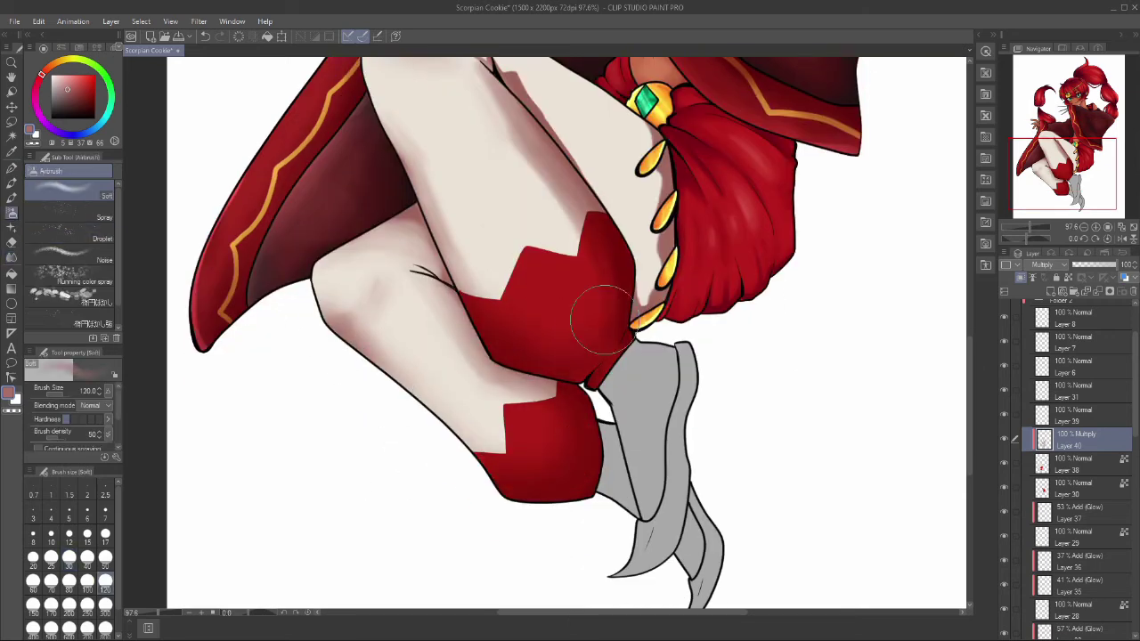
scroll(590, 315, "up", 3)
left_click(10, 190)
left_click(11, 257)
scroll(552, 312, "down", 2)
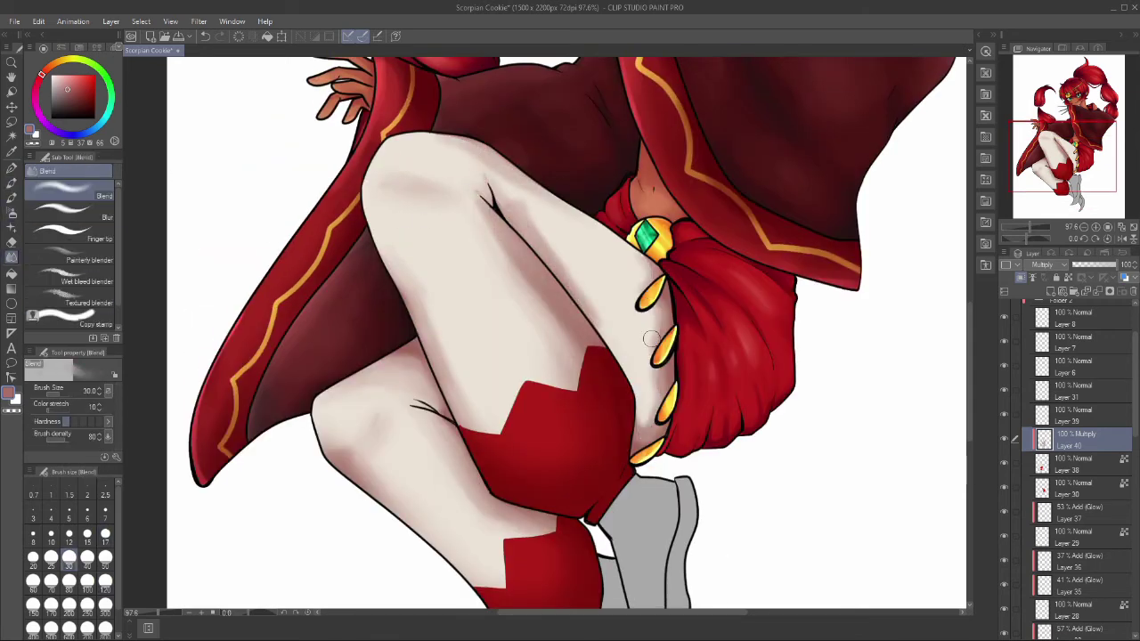
scroll(606, 316, "down", 2)
scroll(604, 316, "up", 2)
Step: Fill the fabric parts of both boots with very dark brown on Layer 39
left_click(1078, 415)
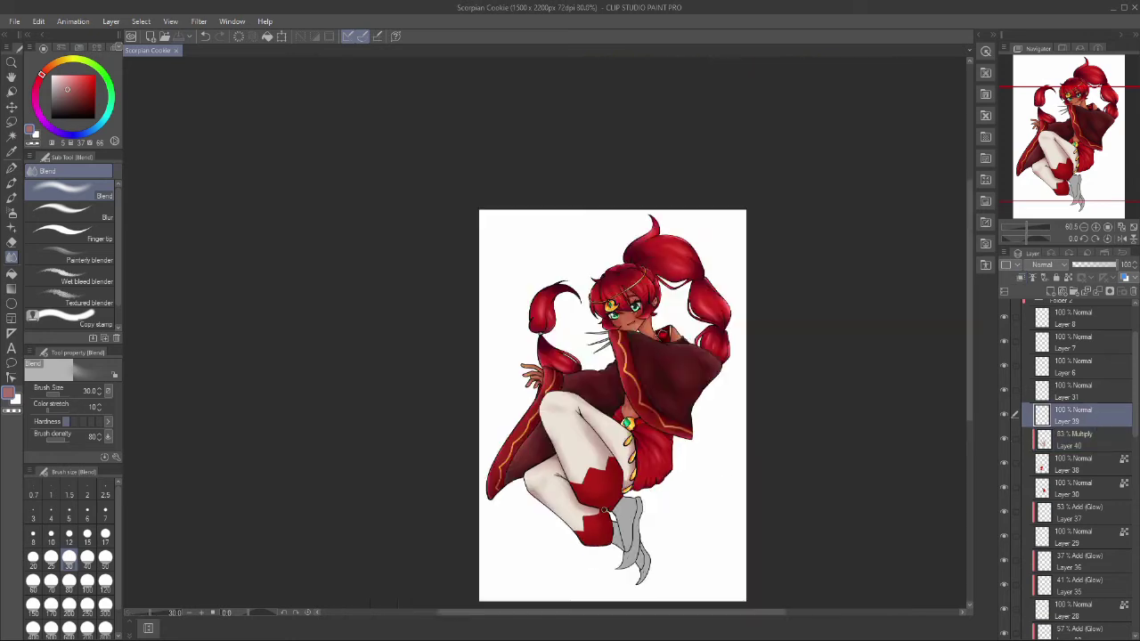
scroll(587, 338, "up", 4)
key("g")
left_click(614, 409)
left_click_drag(615, 410, 614, 328)
Step: Paint near-black shadows along the edges of the dark boots with the pencil brush at size 17 and blend them at size 30
key("p")
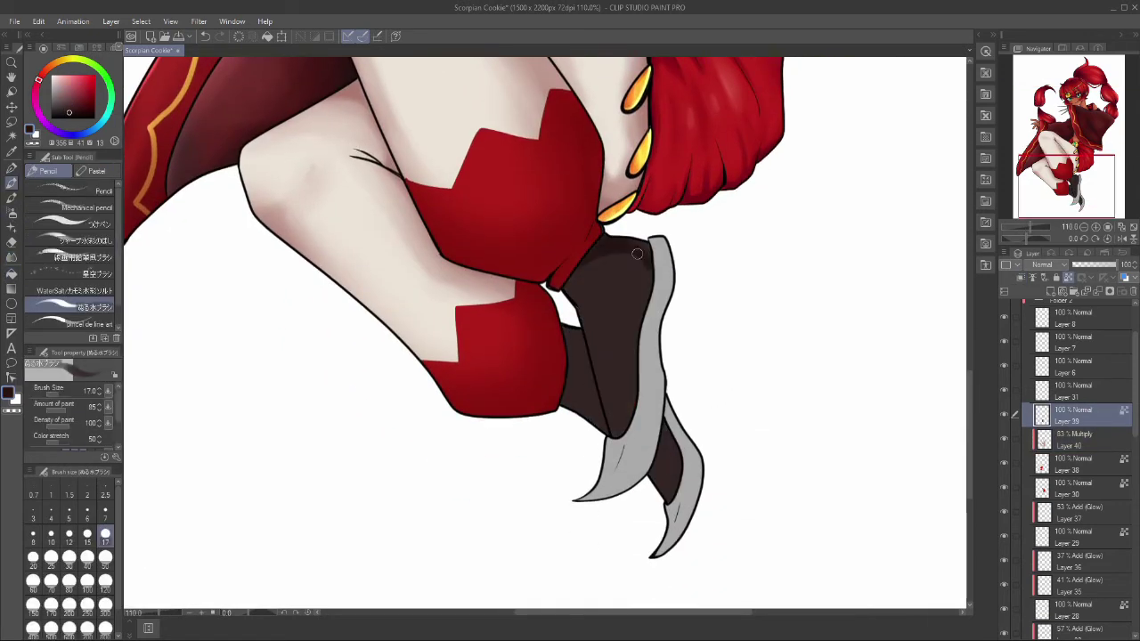
left_click_drag(652, 283, 623, 432)
left_click(575, 308, "ctrl+shift")
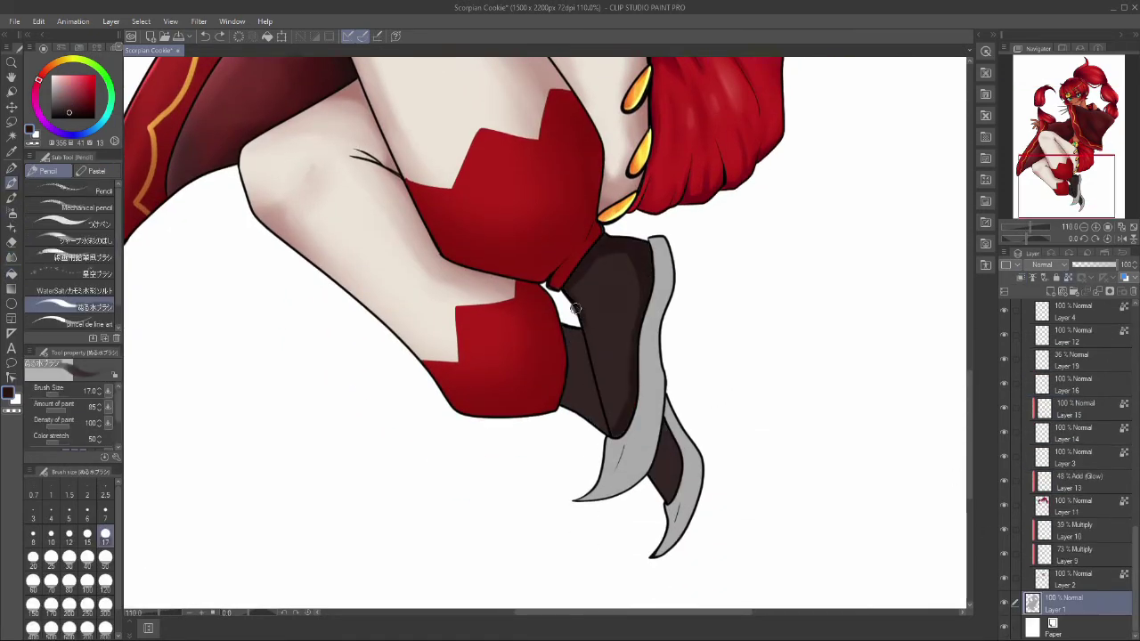
left_click(575, 317, "ctrl+shift")
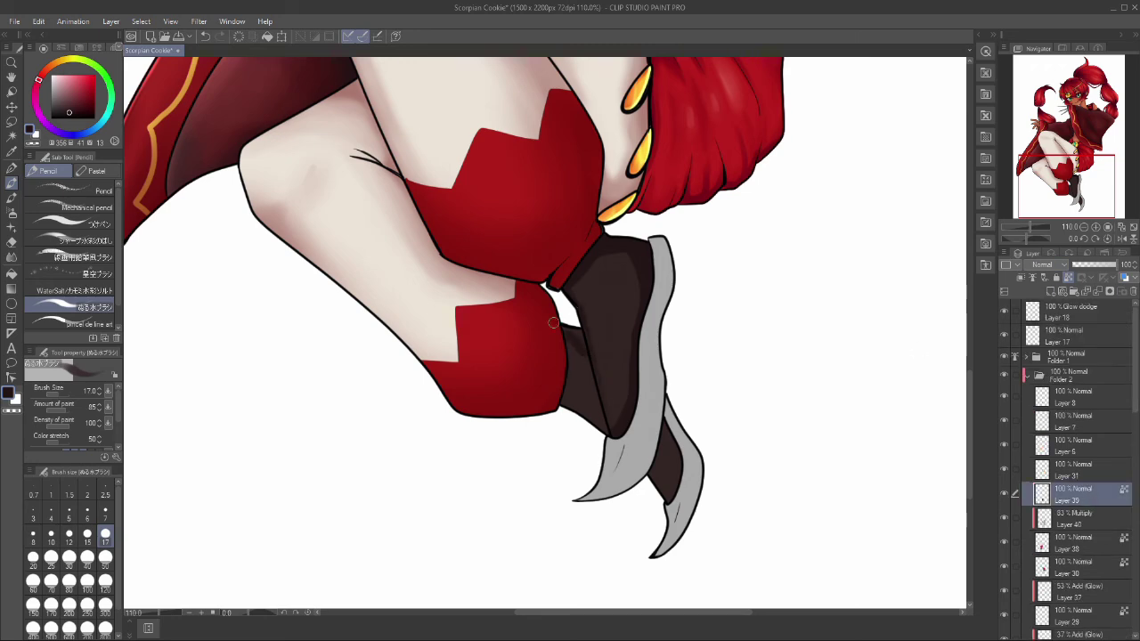
key("j")
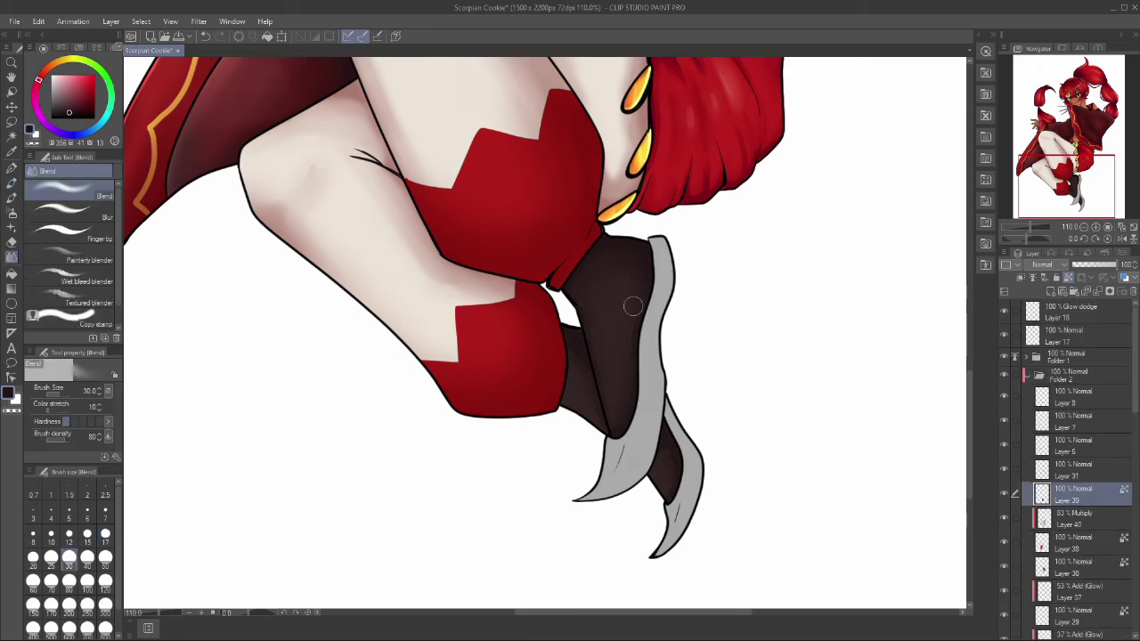
scroll(615, 271, "down", 2)
Step: Fill the boots' soles and pointed claw tips with golden yellow on Layer 31
left_click(654, 373, "ctrl+shift")
left_click(75, 89)
key("g")
left_click(666, 443)
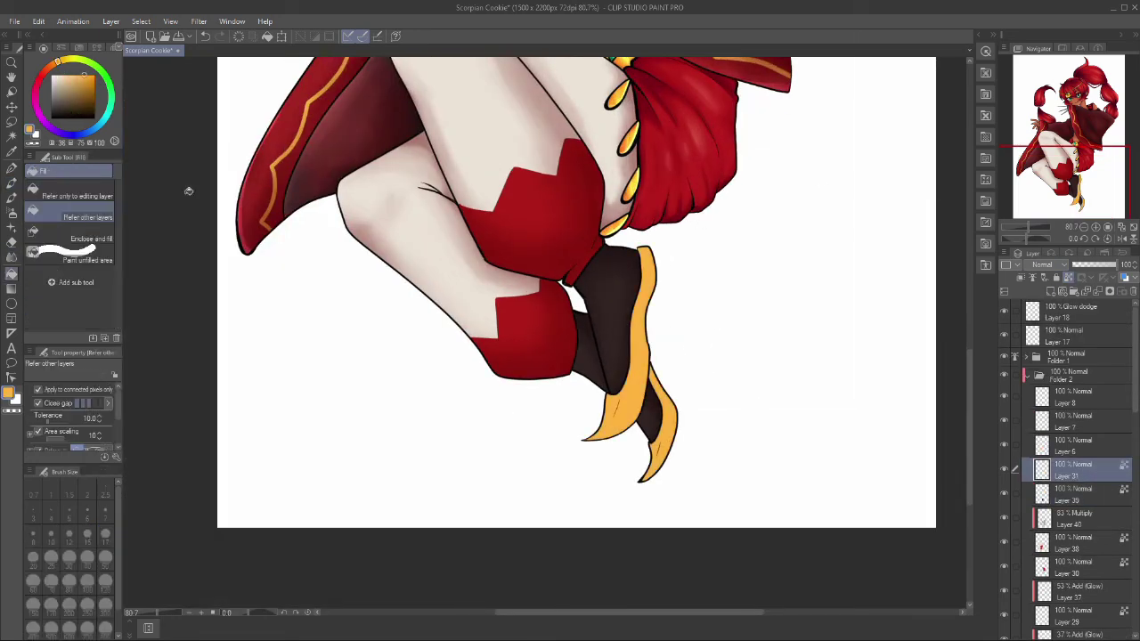
Step: Shade the gold soles and claw tips with orange and deeper orange shadows at size 17, and blend them
left_click(653, 277, "alt")
key("p")
left_click_drag(644, 254, 634, 388)
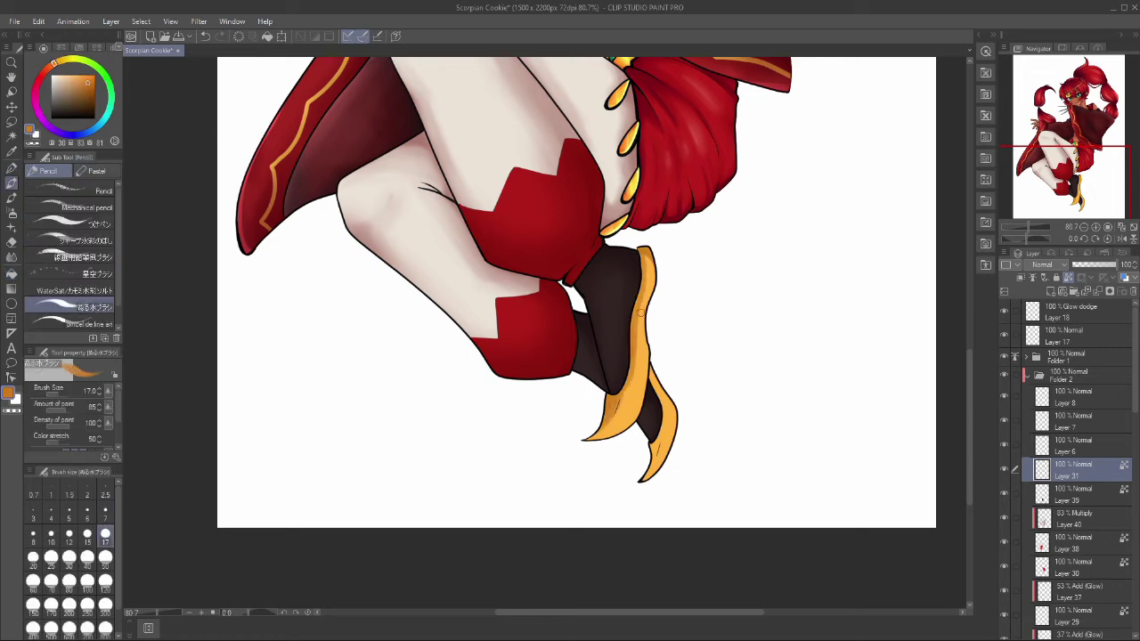
key("j")
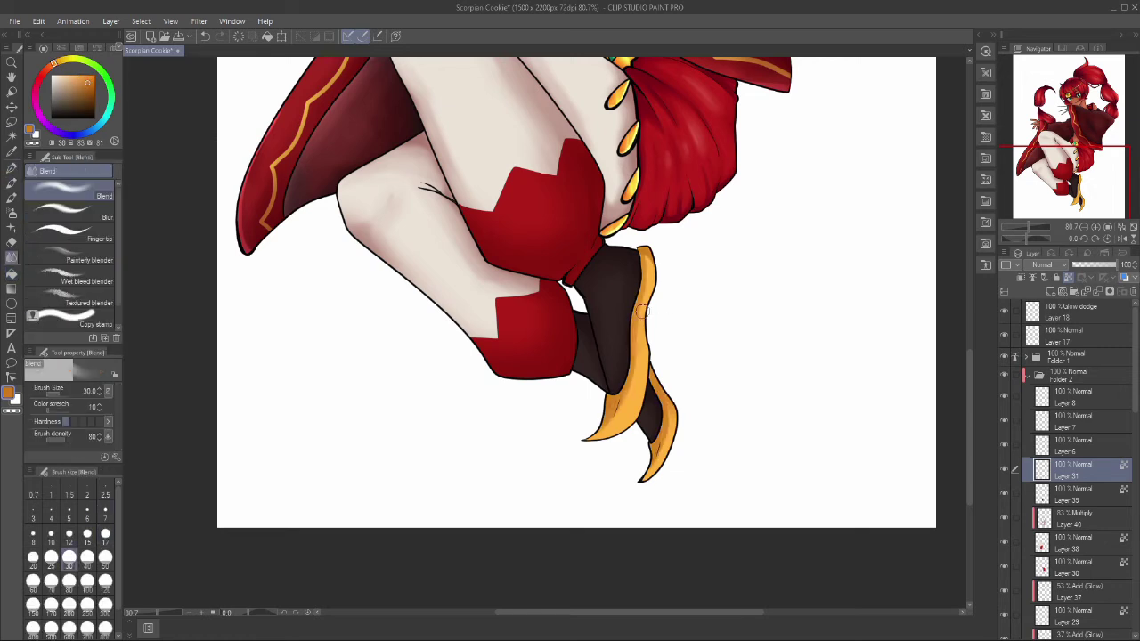
left_click(12, 183)
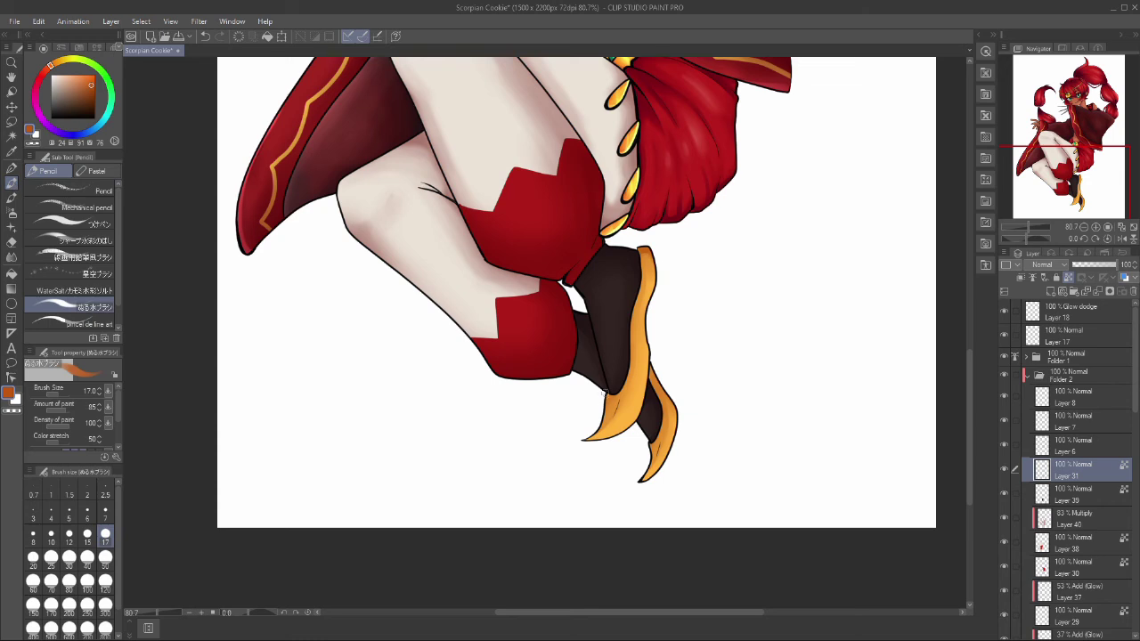
key("j")
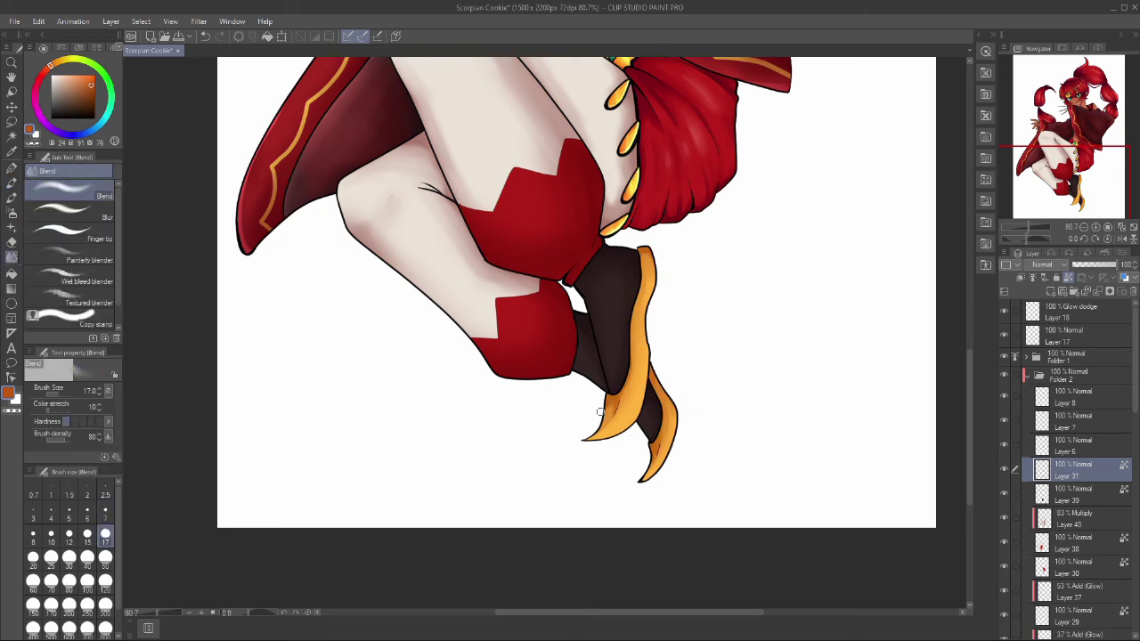
Step: Paint light yellow highlights on the gold boot parts on a clipped Add (Glow) layer, blend them, and set its opacity to 81%
key("ctrl+shift+n")
left_click(648, 294, "alt")
key("p")
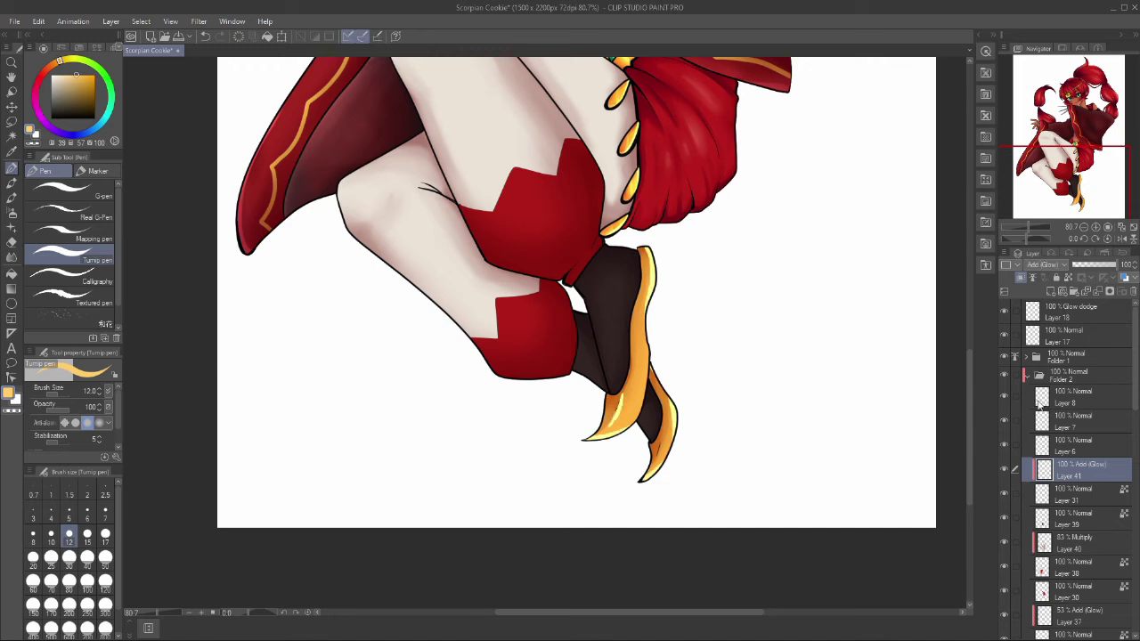
key("j")
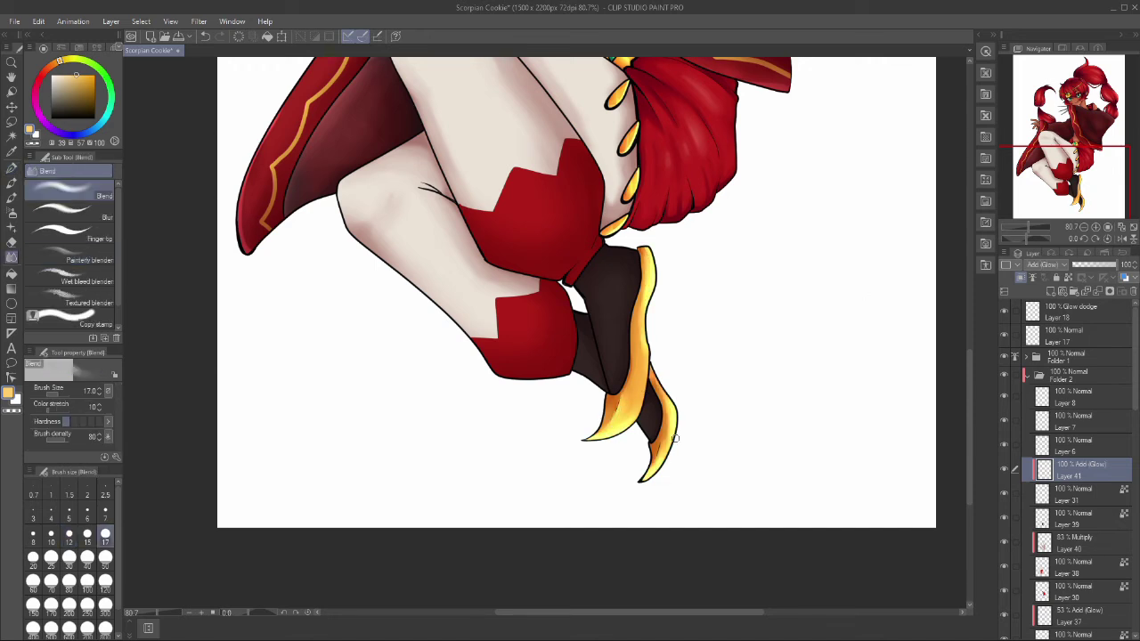
left_click_drag(1120, 264, 1112, 265)
left_click_drag(647, 320, 634, 381)
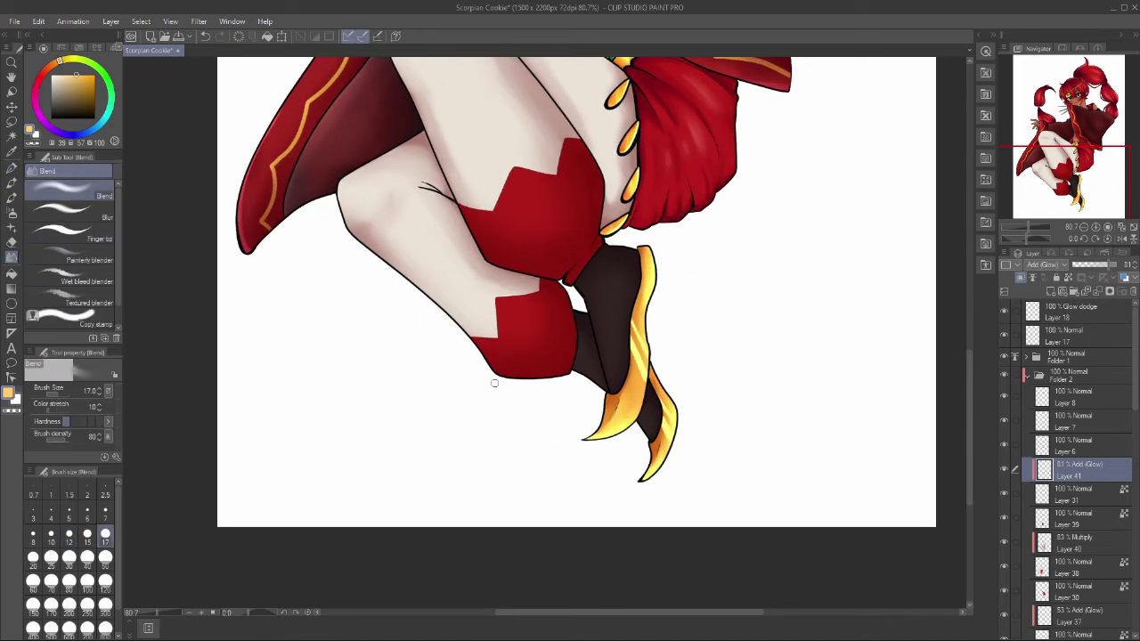
Step: Add pale highlights to the gold boot parts on a clipped Glow dodge layer at size 10, and set its opacity to 39%
key("ctrl+shift+n")
left_click(595, 438, "alt")
key("p")
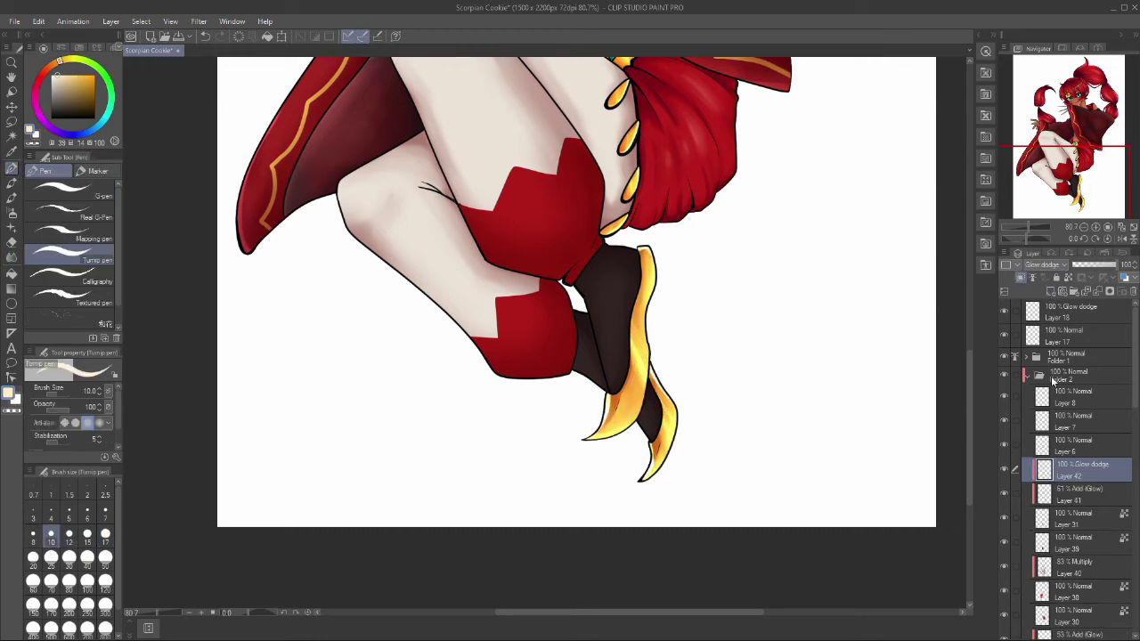
left_click_drag(1120, 265, 1092, 265)
Step: Fill the hair tie and the three spikes beside the cape collar with gold tones on Layer 6
key("ctrl+0")
scroll(766, 133, "up", 5)
left_click(1072, 445)
key("g")
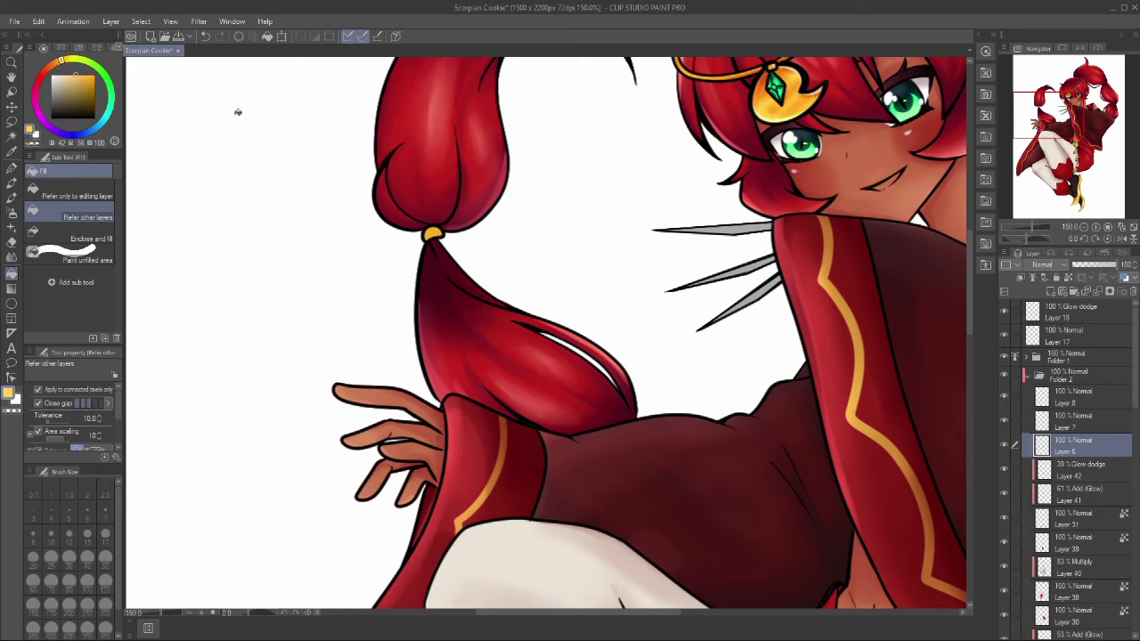
left_click(712, 229)
Step: Shade the gold hair tie and the three spikes on Layer 6 with orange tones, reducing the brush from size 17 to 7
left_click(431, 234, "alt")
key("p")
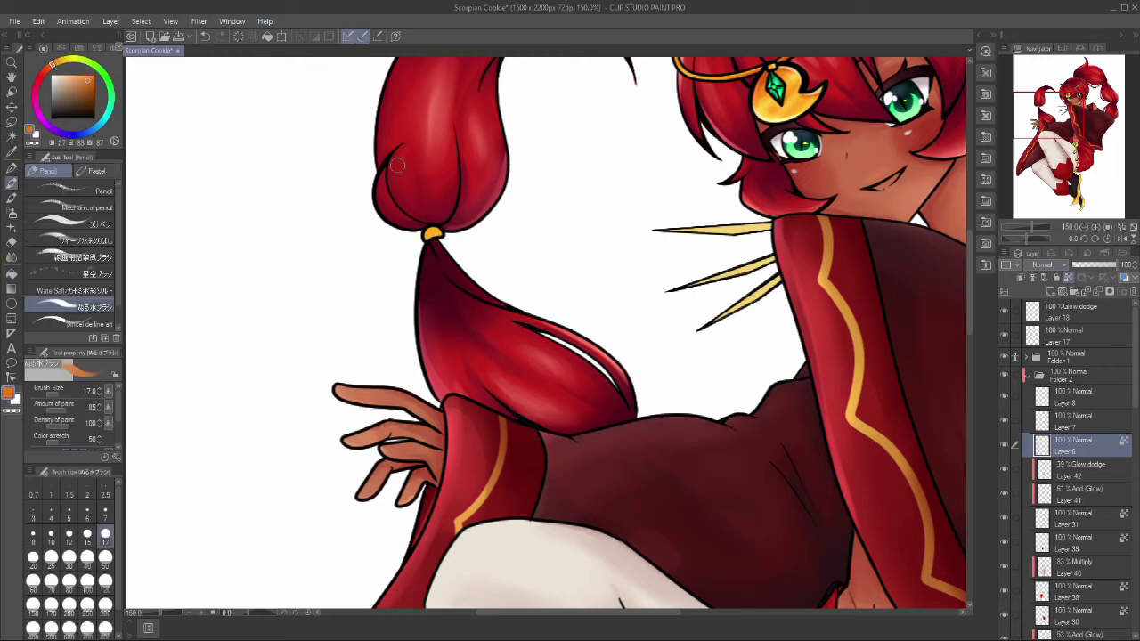
left_click(720, 228, "alt")
key("bracketleft")
key("bracketleft")
key("bracketleft")
key("bracketleft")
key("bracketleft")
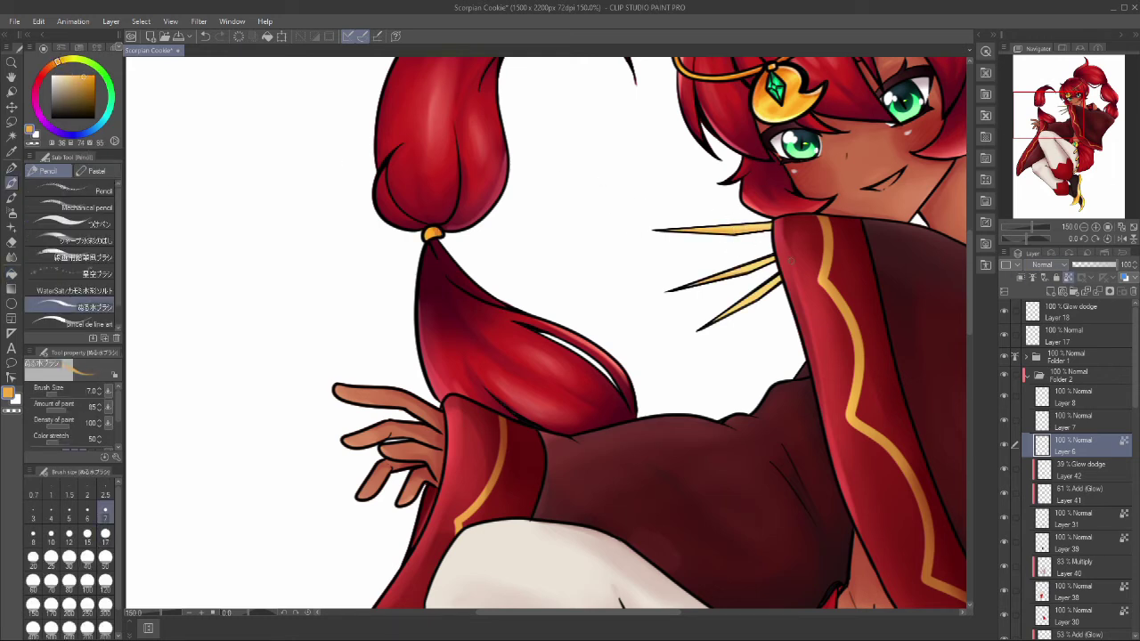
left_click(614, 237, "alt")
Step: Paint pale yellow highlights on the hair tie and spikes on Layer 7 at size 7, clipped as Add (Glow) at 61% opacity
scroll(602, 174, "up", 1)
key("alt+bracketright")
key("p")
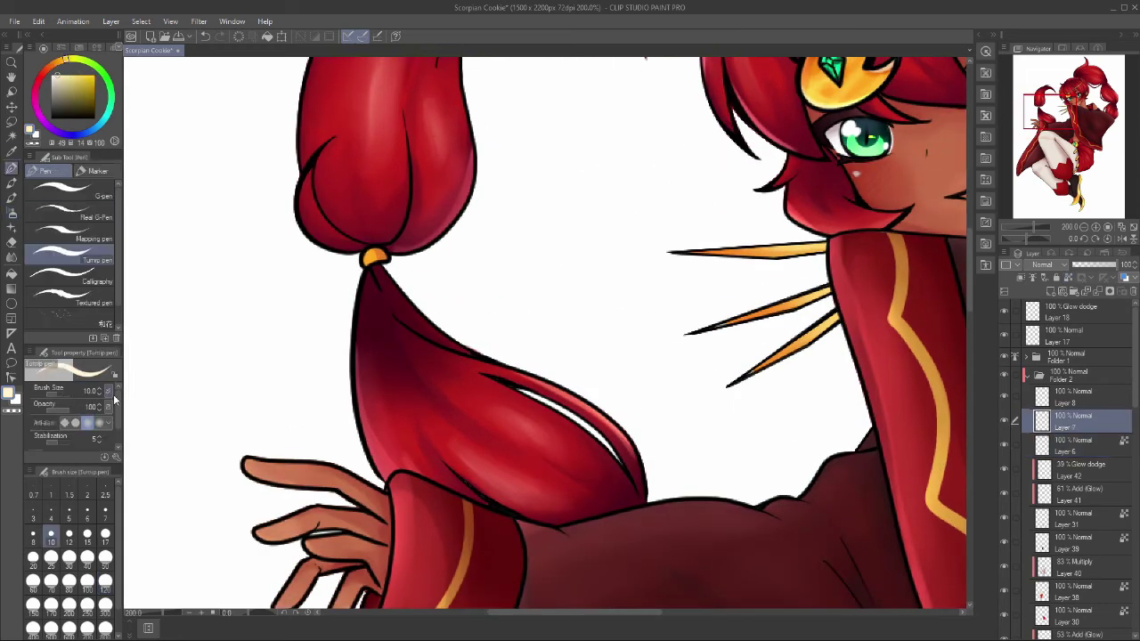
scroll(659, 321, "up", 5)
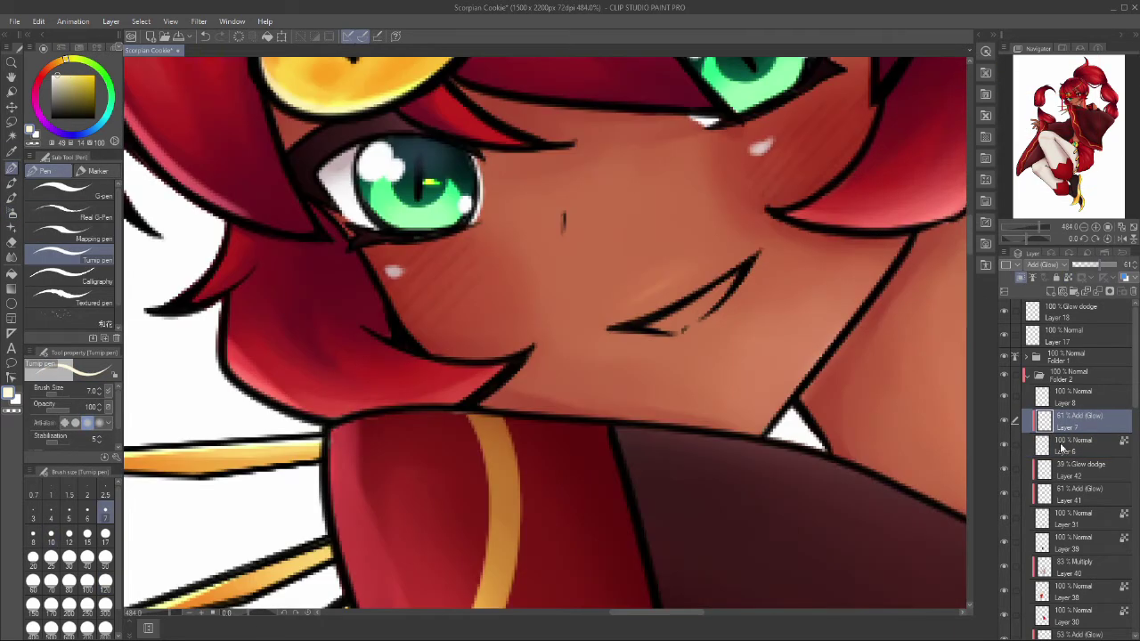
Step: Fill the teeth with white and paint a muted red lower lip on a new layer above Layer 8 at size 7
key("ctrl+shift+n")
left_click(1075, 398)
key("p")
left_click_drag(717, 317, 654, 330)
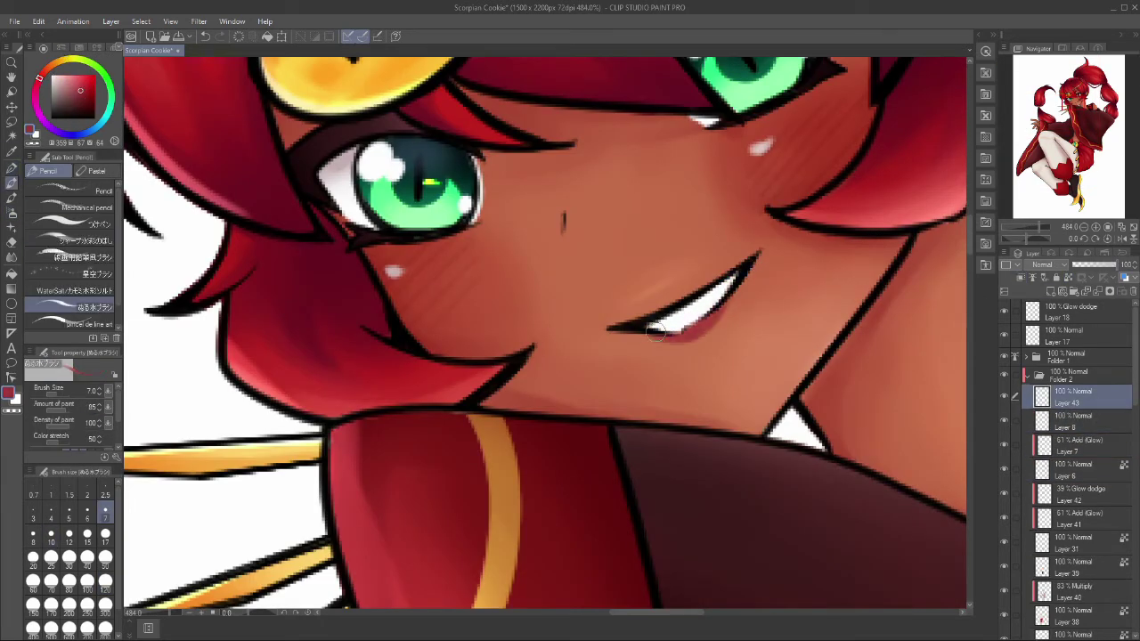
Step: Shade the lower lip on Layer 43 with dark red soft airbrush and add pink tones at sizes 6 and 5
key("p")
key("ctrl+0")
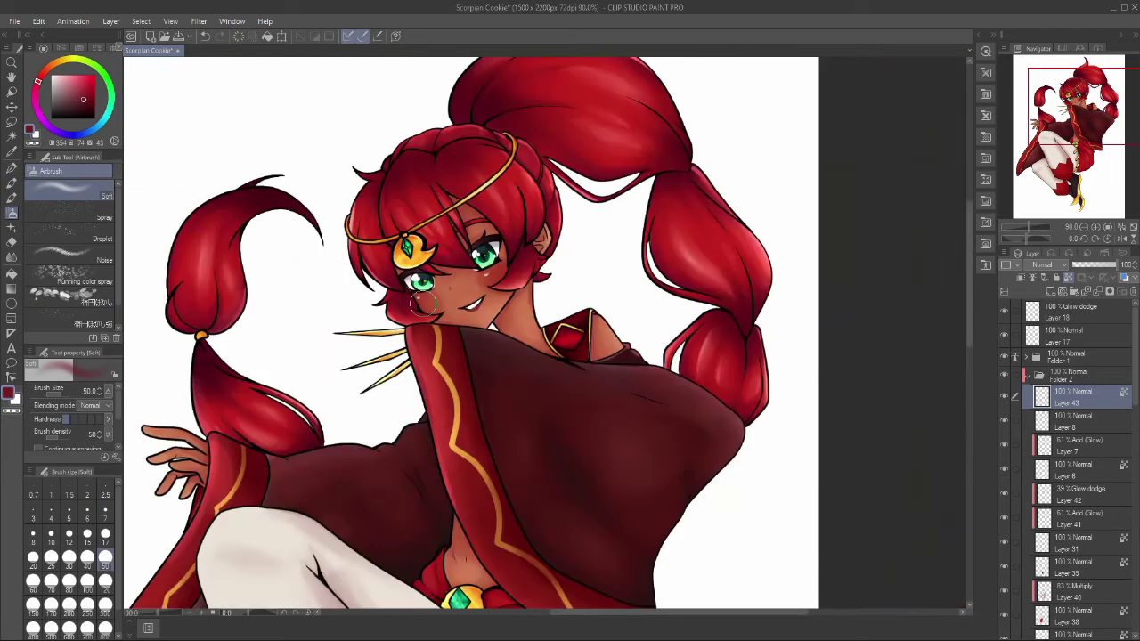
scroll(570, 321, "up", 5)
scroll(570, 321, "down", 2)
scroll(818, 333, "up", 5)
key("p")
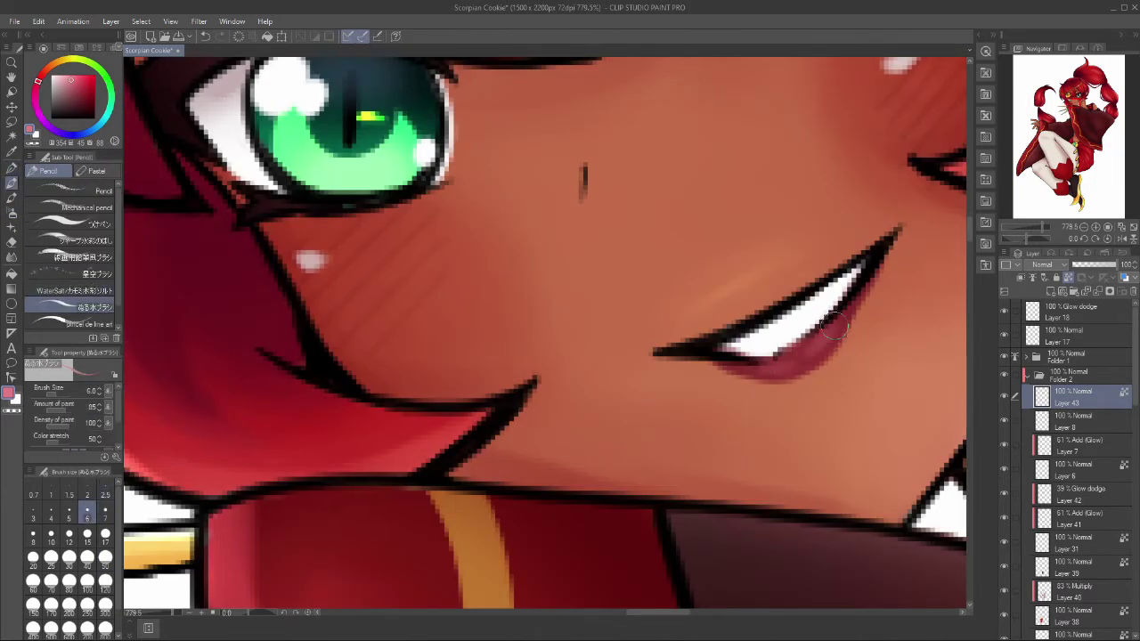
key("ctrl+0")
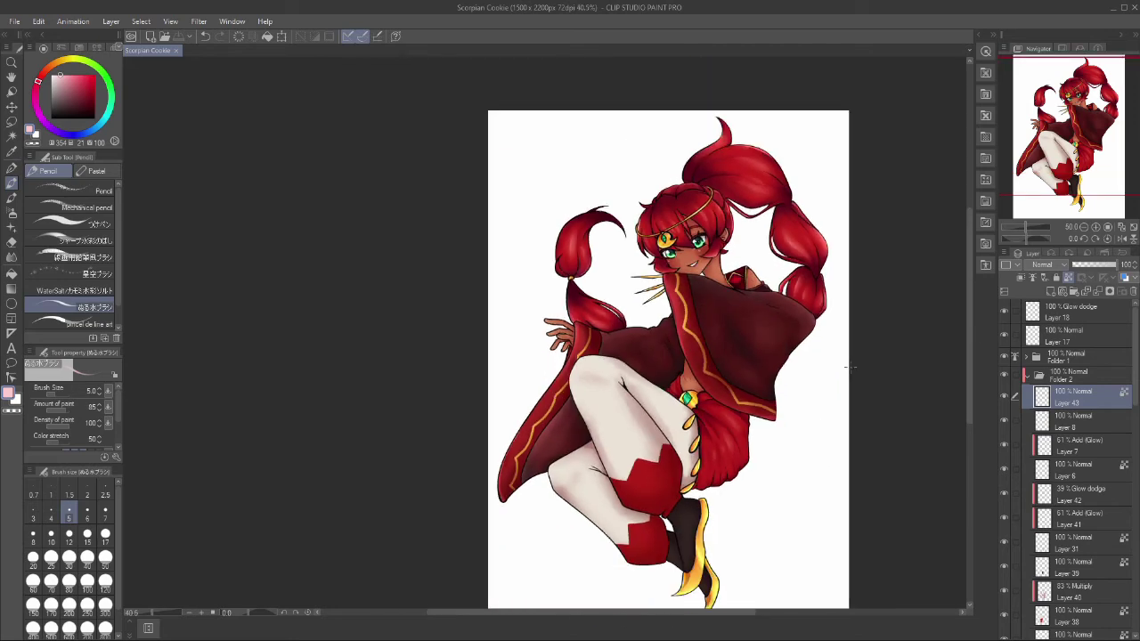
Step: Collapse Folder 2 and cover the background with flat red on a new layer beneath Layer 1 at size 800
left_click(1038, 375)
key("ctrl+shift+n")
left_click(84, 90)
key("p")
mouse_move(463, 134)
left_mouse_down()
mouse_move(891, 89)
mouse_move(757, 534)
left_mouse_up()
Step: Paint orange and tan dust clouds around the feet on a new layer with the Rough wash brush at size 300
key("ctrl+shift+n")
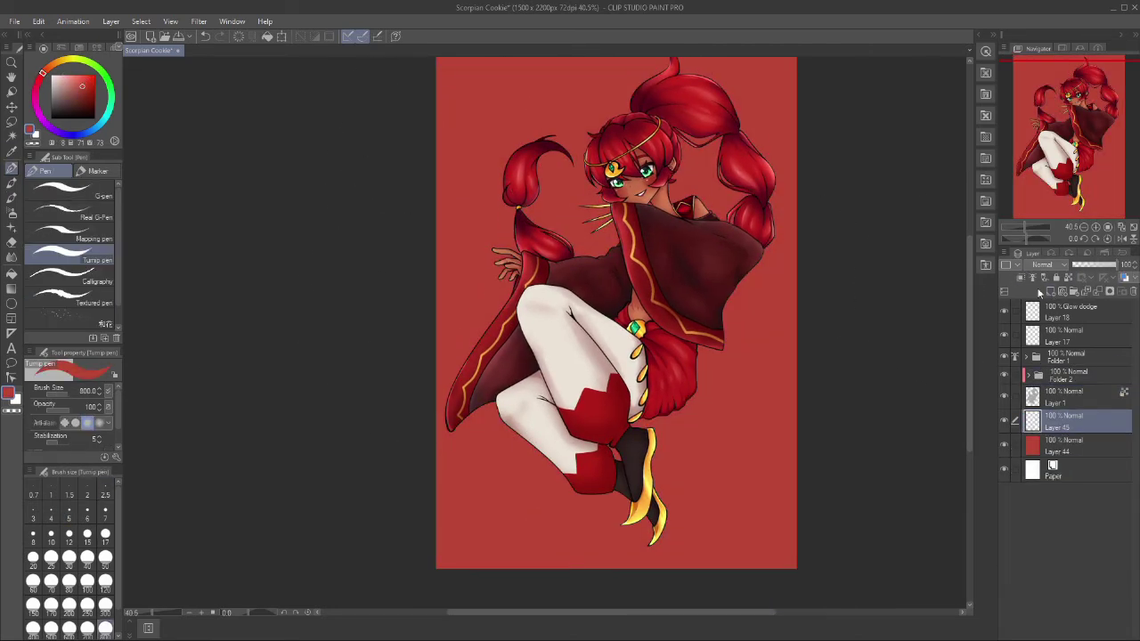
left_click(95, 266)
left_click(89, 285)
mouse_move(499, 525)
left_mouse_down()
mouse_move(570, 548)
mouse_move(713, 480)
mouse_move(512, 416)
left_mouse_up()
left_click_drag(590, 503, 588, 454)
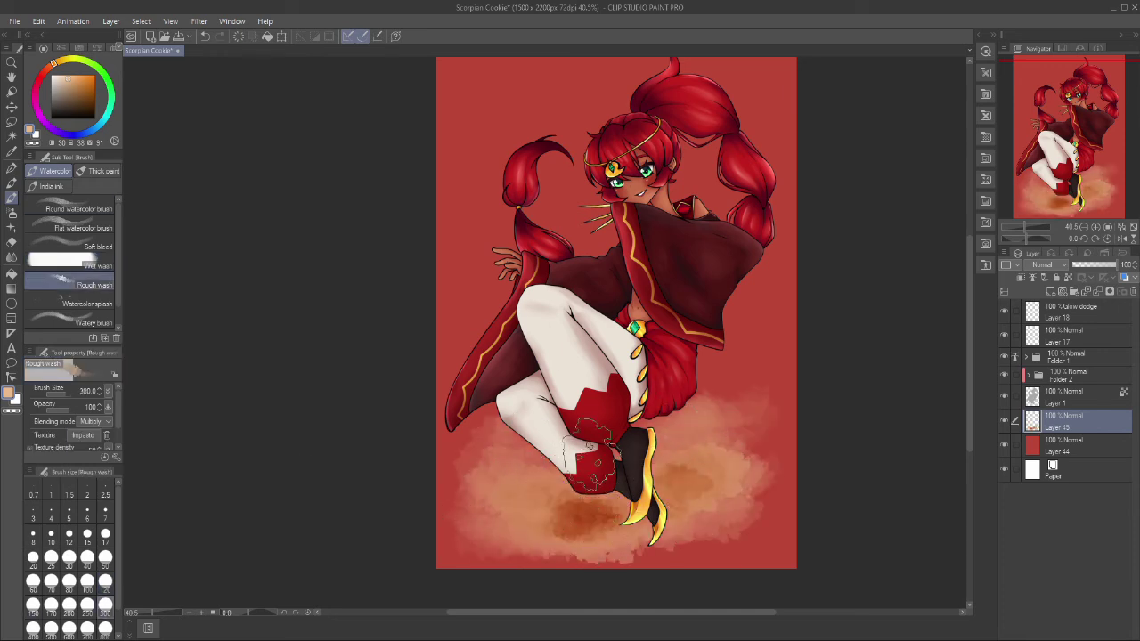
mouse_move(726, 481)
left_mouse_down()
mouse_move(563, 493)
mouse_move(623, 400)
left_mouse_up()
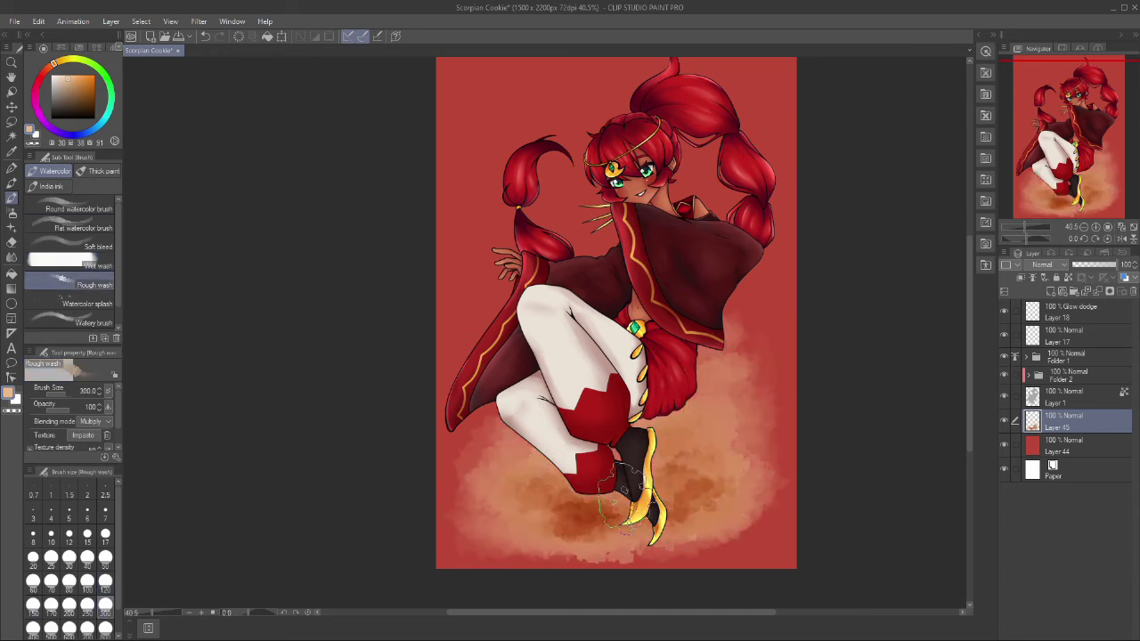
Step: Darken the lower part of the red background on Layer 44 with a deep red soft airbrush at size 800
key("alt+bracketleft")
key("b")
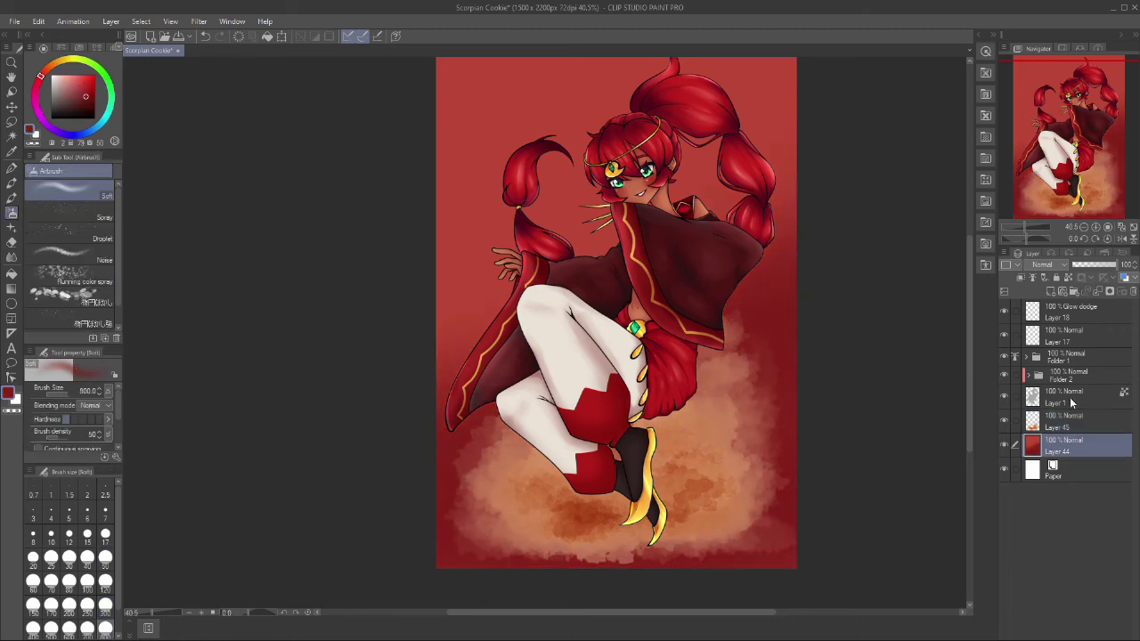
Step: Try to distort and enlarge the dust clouds on Layer 45, and clear them from the layer
key("alt+bracketright")
key("ctrl+t")
left_click_drag(793, 318, 793, 216)
left_click_drag(436, 570, 406, 577)
left_click_drag(800, 566, 828, 588)
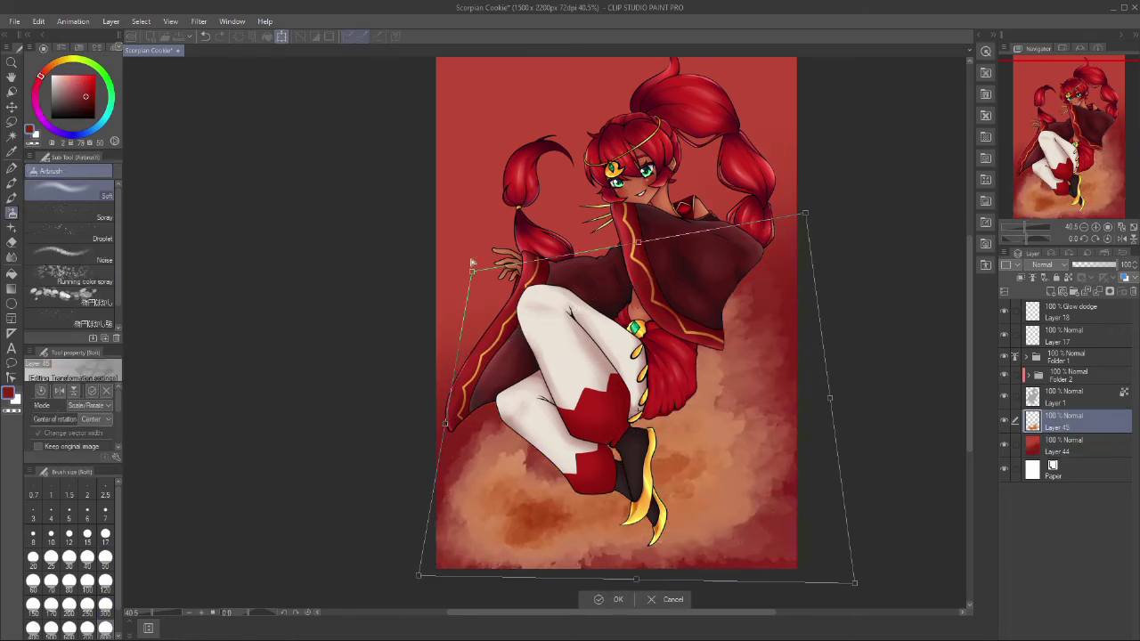
key("Escape")
key("Delete")
Step: Try the Watery brush and a pencil brush at size 300 for the background clouds, and undo the strokes
left_click(11, 195)
scroll(71, 267, "down", 1)
left_click(71, 301)
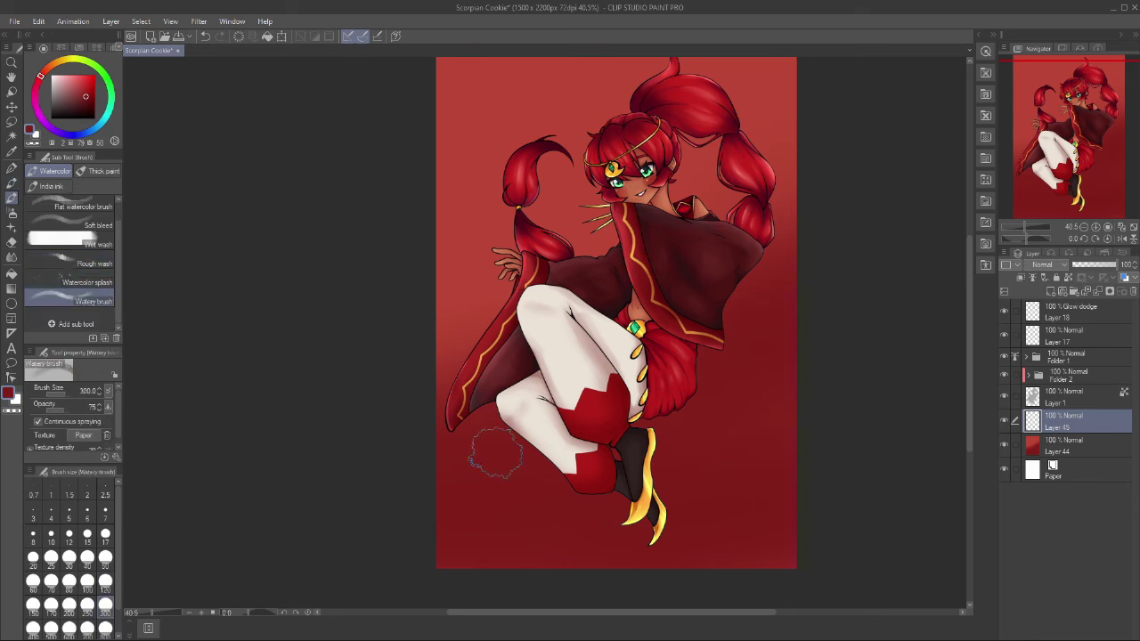
left_click(11, 180)
left_click(71, 284)
left_click_drag(481, 516, 766, 472)
key("ctrl+z")
key("ctrl+z")
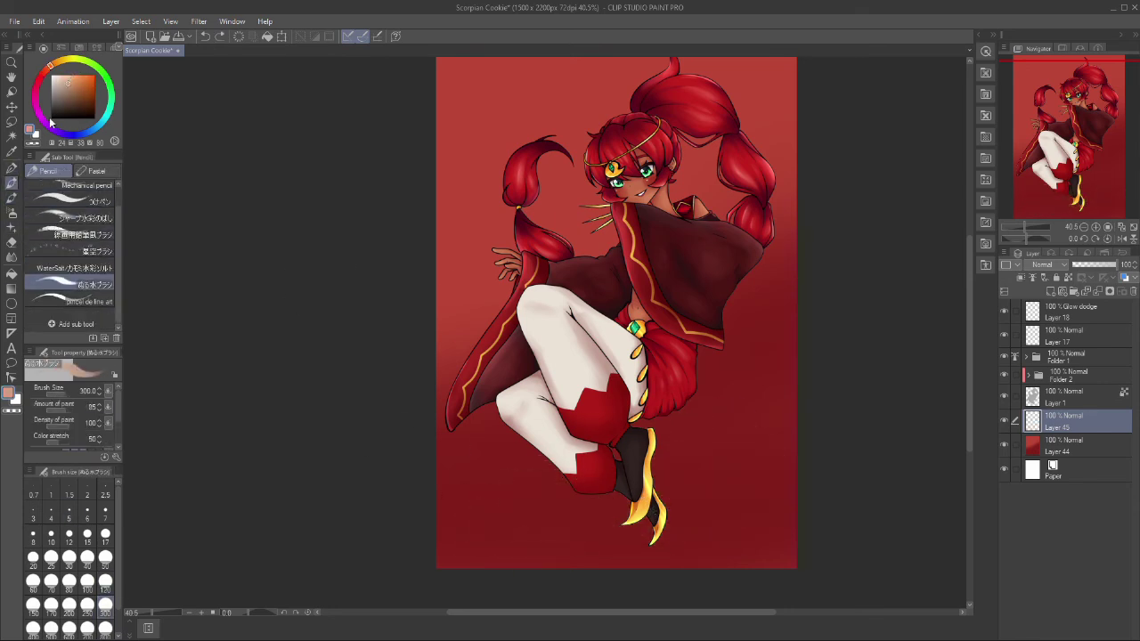
Step: Paint dusty peach and brown clouds across the background on Layer 45 with the Rough wash brush at sizes 800 and 300
left_click(11, 196)
left_click(71, 284)
mouse_move(498, 534)
left_mouse_down()
mouse_move(846, 459)
mouse_move(579, 483)
mouse_move(756, 329)
left_mouse_up()
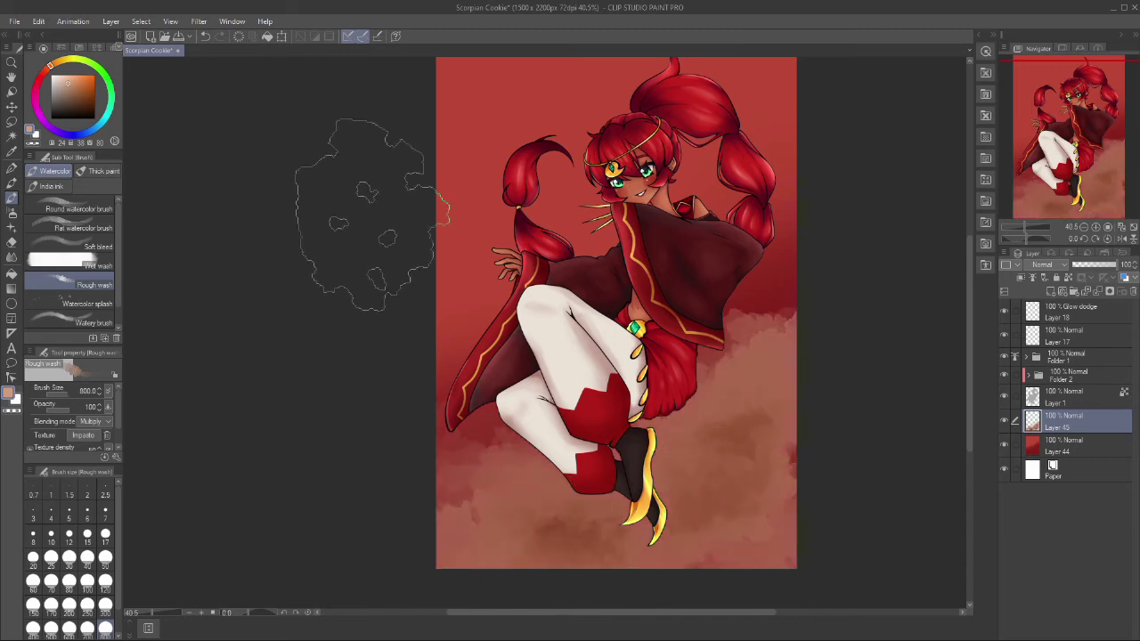
left_click_drag(365, 213, 756, 142)
left_click(105, 588)
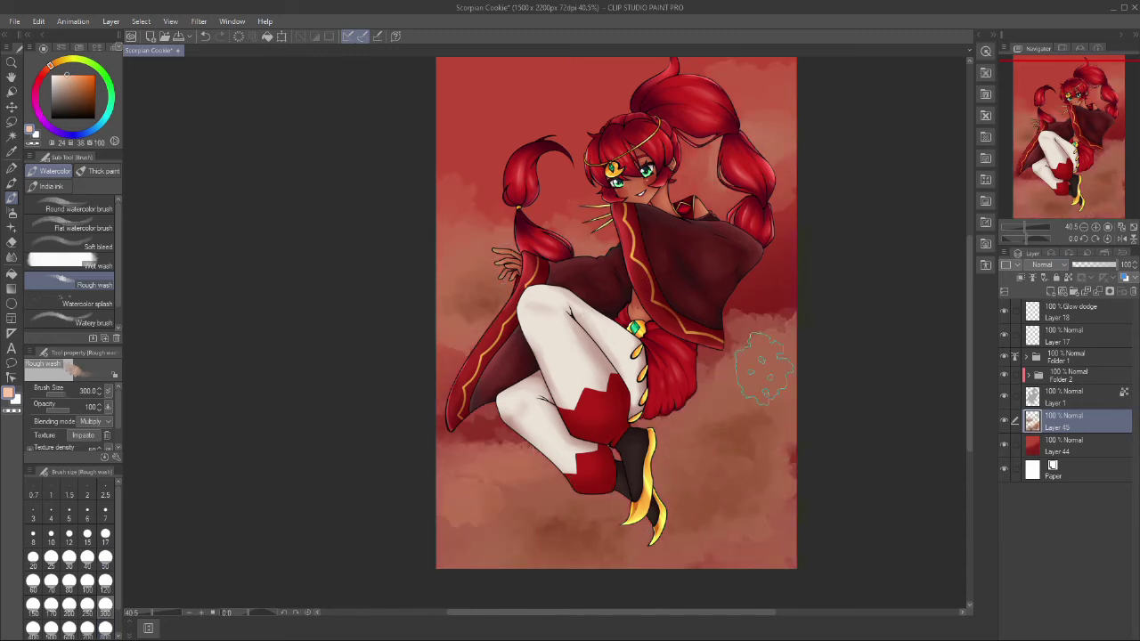
key("j")
left_click(12, 199)
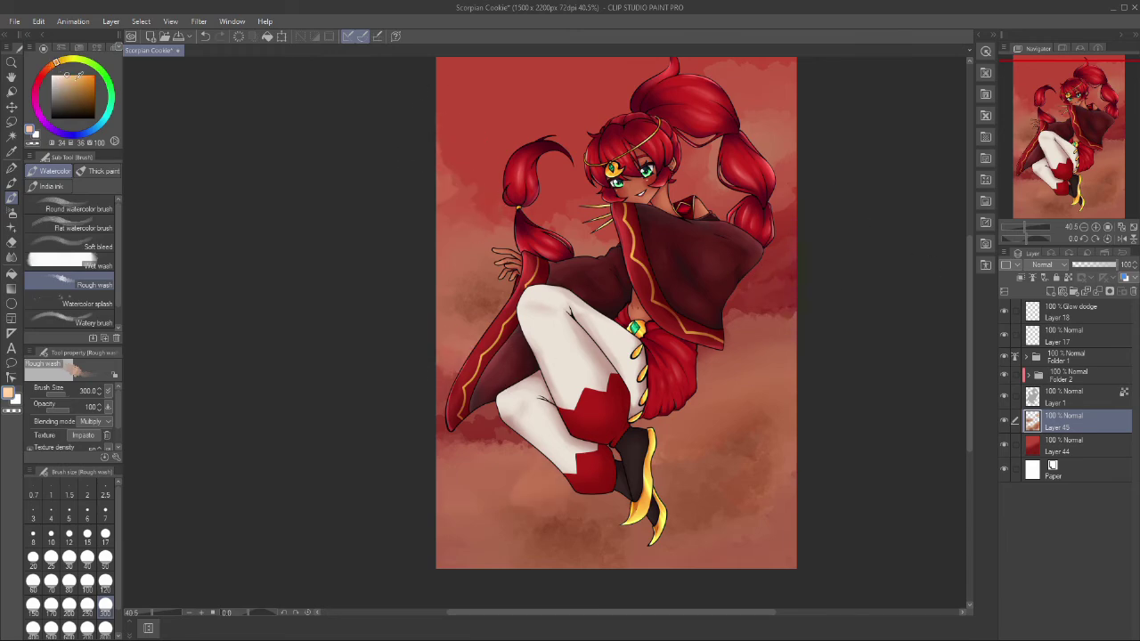
scroll(815, 329, "up", 1)
Step: Draw a large pale cream circle behind the character on a new layer at line size 3 and fill it at size 120
left_click(1051, 291)
key("u")
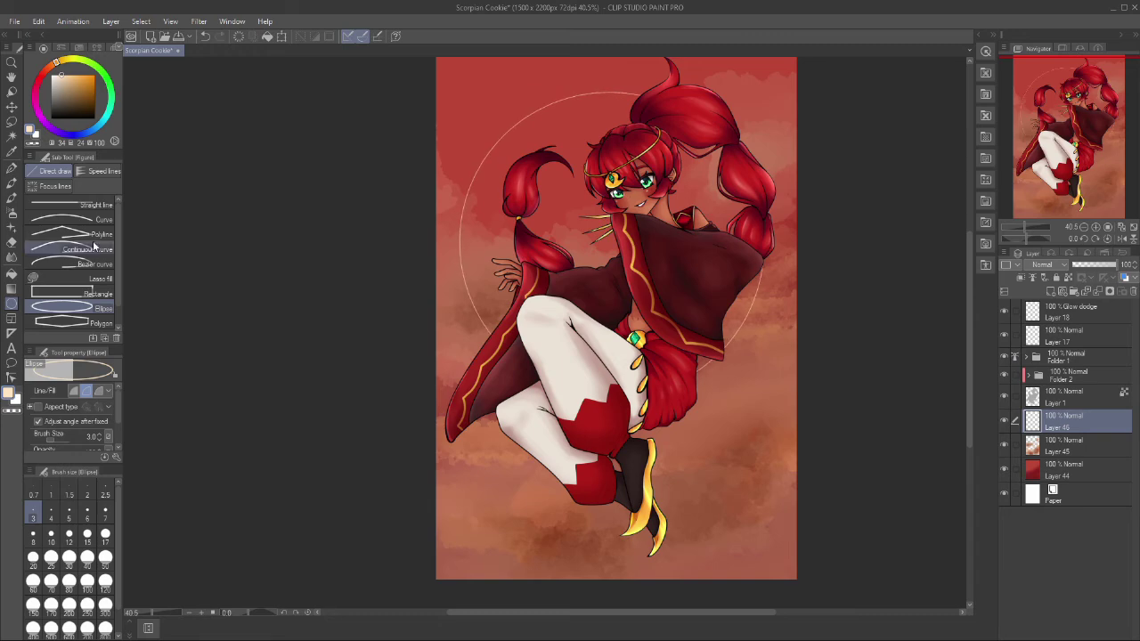
key("p")
left_click_drag(535, 160, 601, 292)
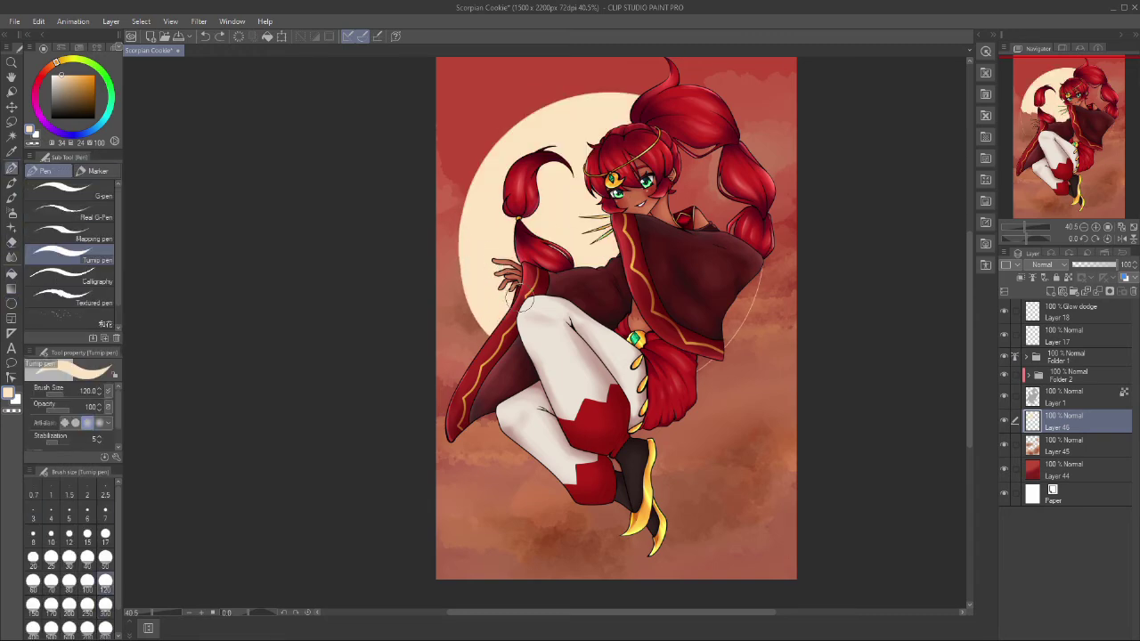
Step: Try a Rough wash dust haze over the legs on a new top layer at 31% opacity, and undo it
left_click(1050, 291)
left_click(11, 197)
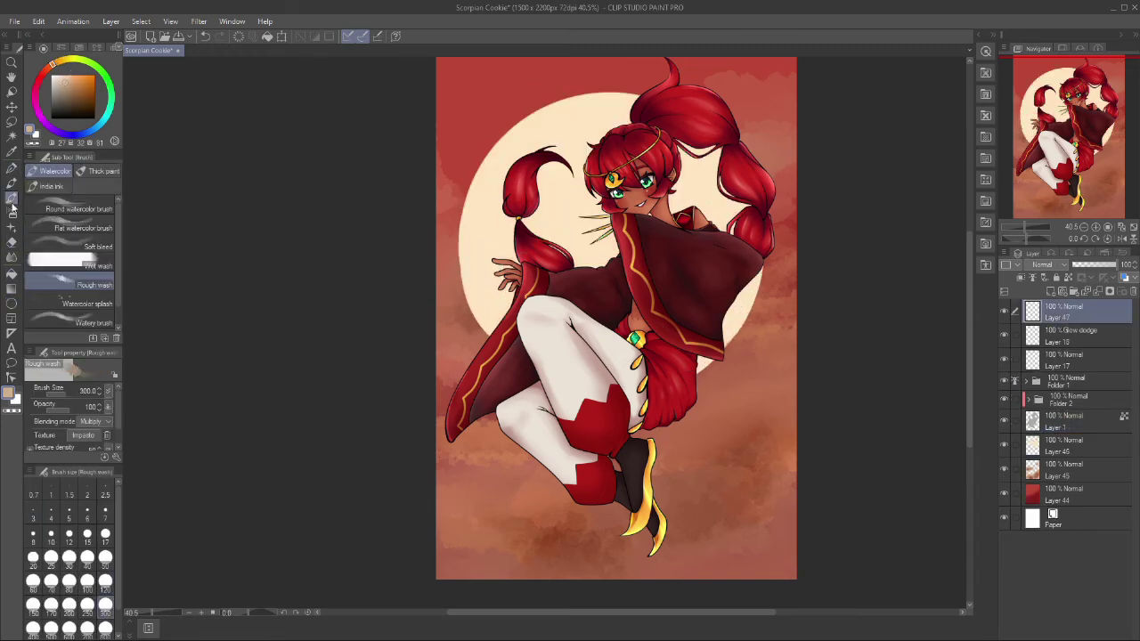
mouse_move(499, 419)
left_mouse_down()
mouse_move(641, 534)
mouse_move(226, 478)
left_mouse_up()
left_click(106, 580)
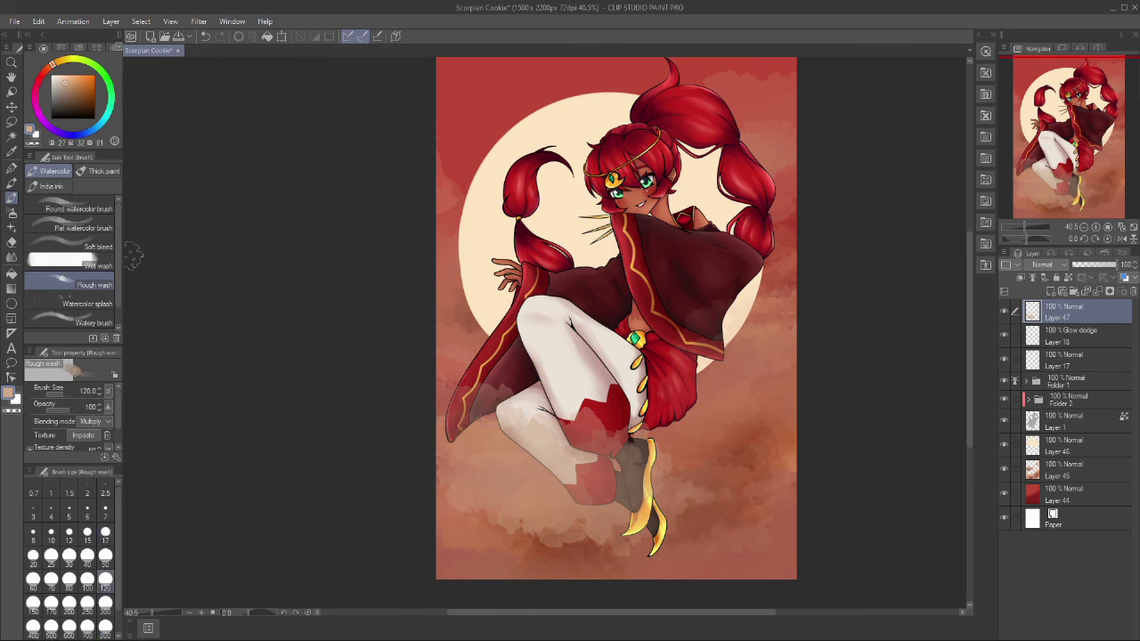
left_click(105, 602)
left_click_drag(1118, 265, 1078, 264)
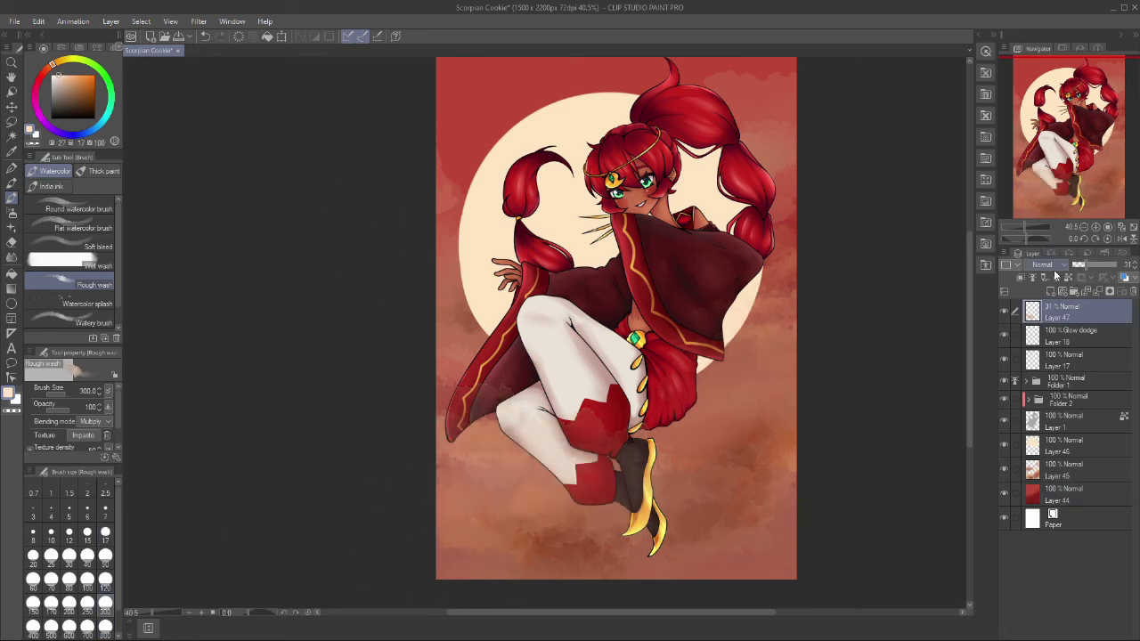
key("ctrl+z")
key("ctrl+z")
key("ctrl+z")
Step: Try decoration effects including Gauze cloud, and the soft airbrush at size 800, for haze over the legs on Layer 47
left_click(12, 227)
left_click(44, 171)
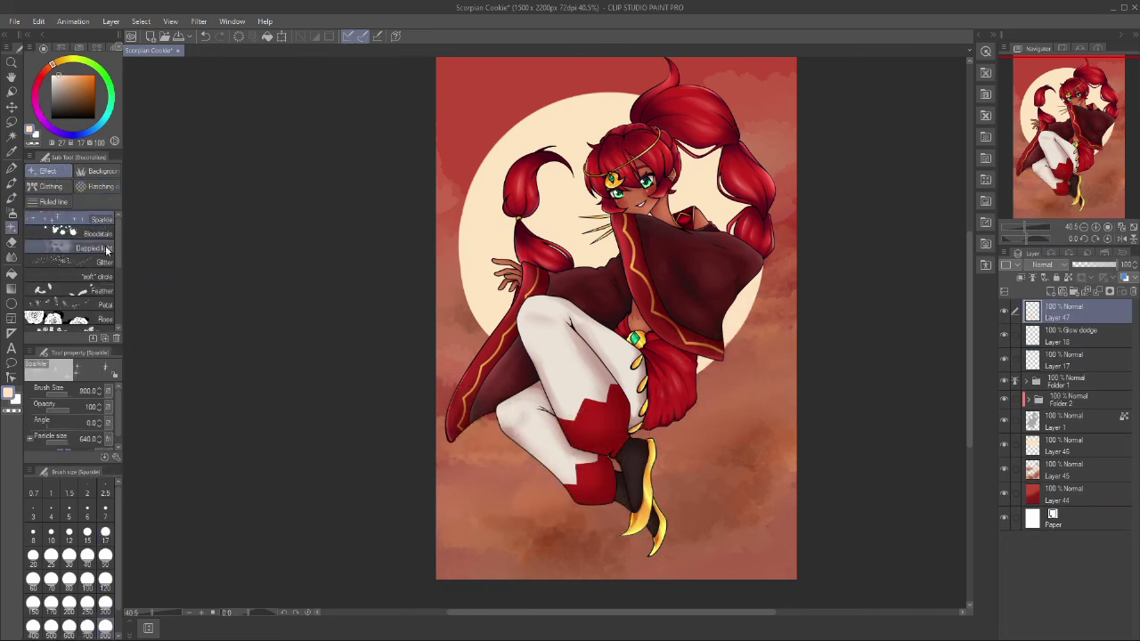
left_click(100, 186)
key("ctrl+z")
key("ctrl+z")
key("ctrl+z")
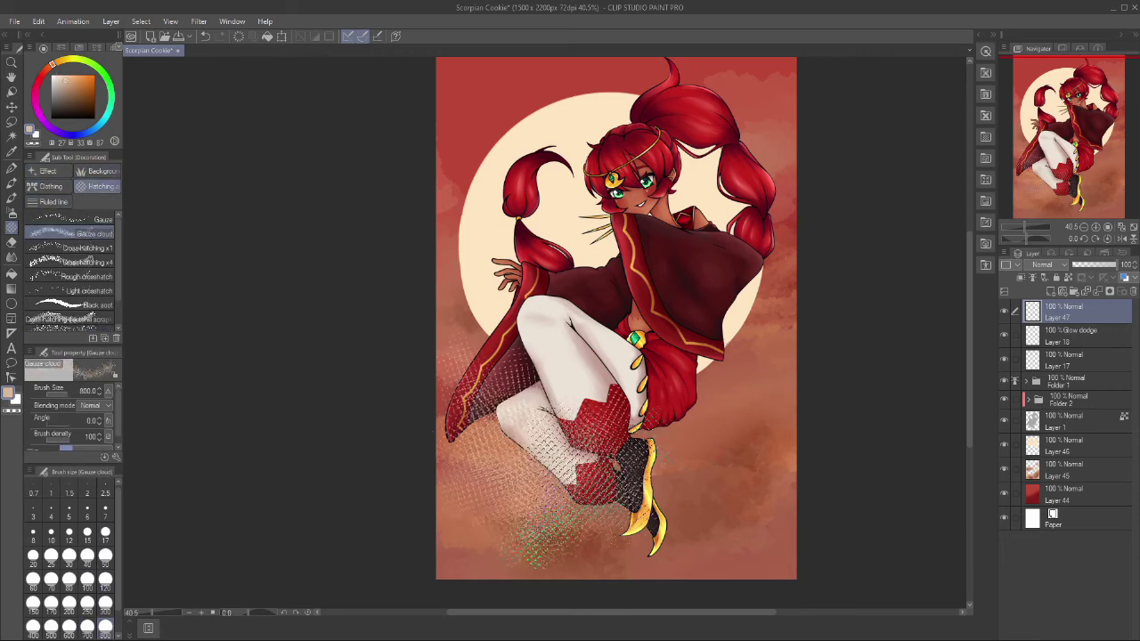
left_click(12, 212)
left_click(69, 214)
key("ctrl+z")
key("ctrl+z")
key("ctrl+z")
key("ctrl+z")
key("ctrl+z")
key("ctrl+z")
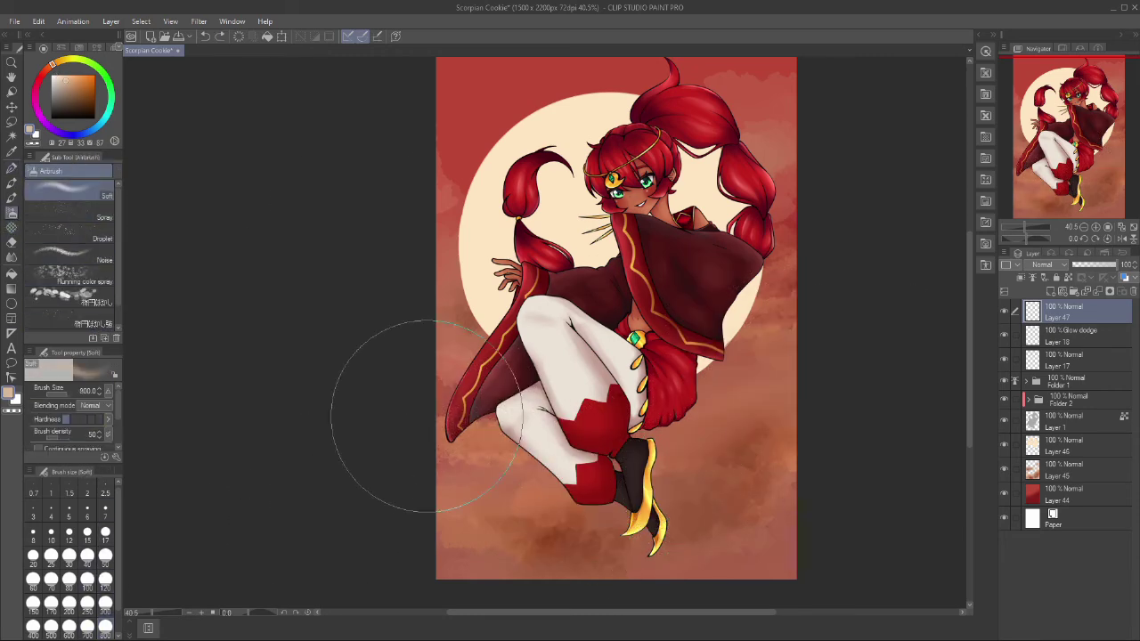
Step: Remove the haze layer above the character and the painted cloud layer from the background
key("ctrl+y")
key("ctrl+y")
key("ctrl+y")
key("ctrl+y")
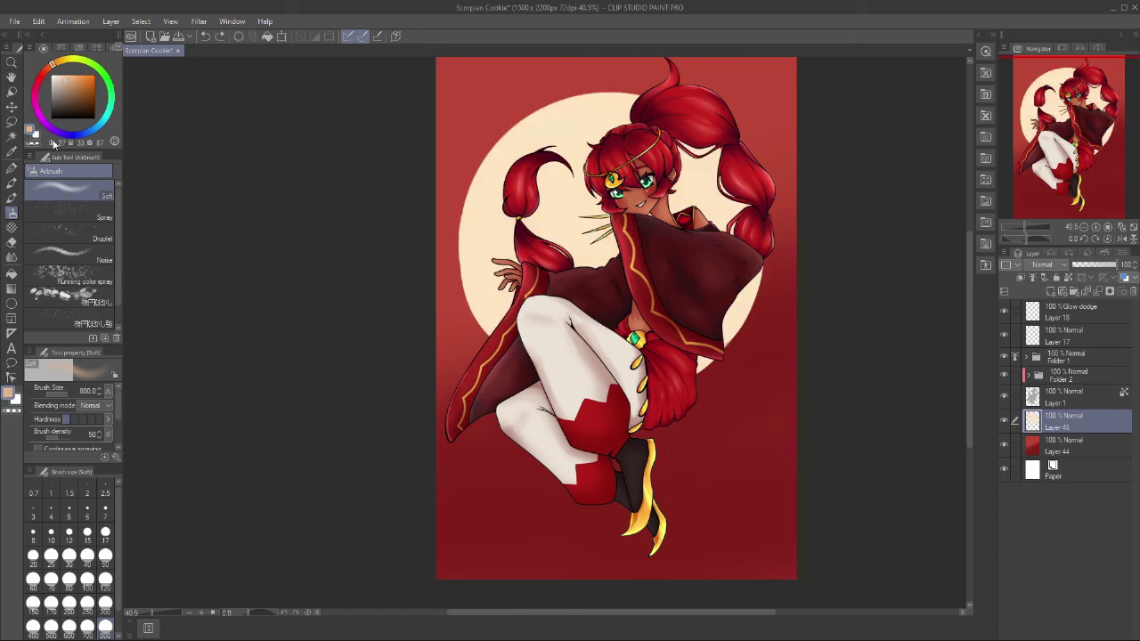
Step: Fill the character's silhouette with pale cream on a new layer beneath Layer 1 and transform it into a slightly offset border
key("w")
left_click(317, 39)
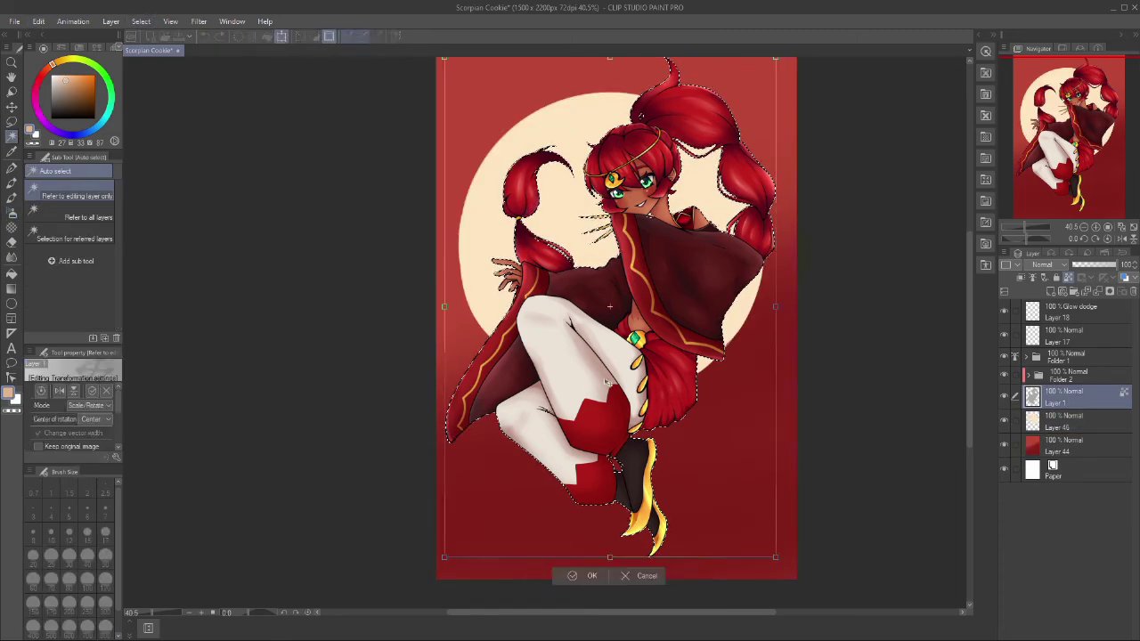
key("ctrl+y")
key("p")
key("ctrl+y")
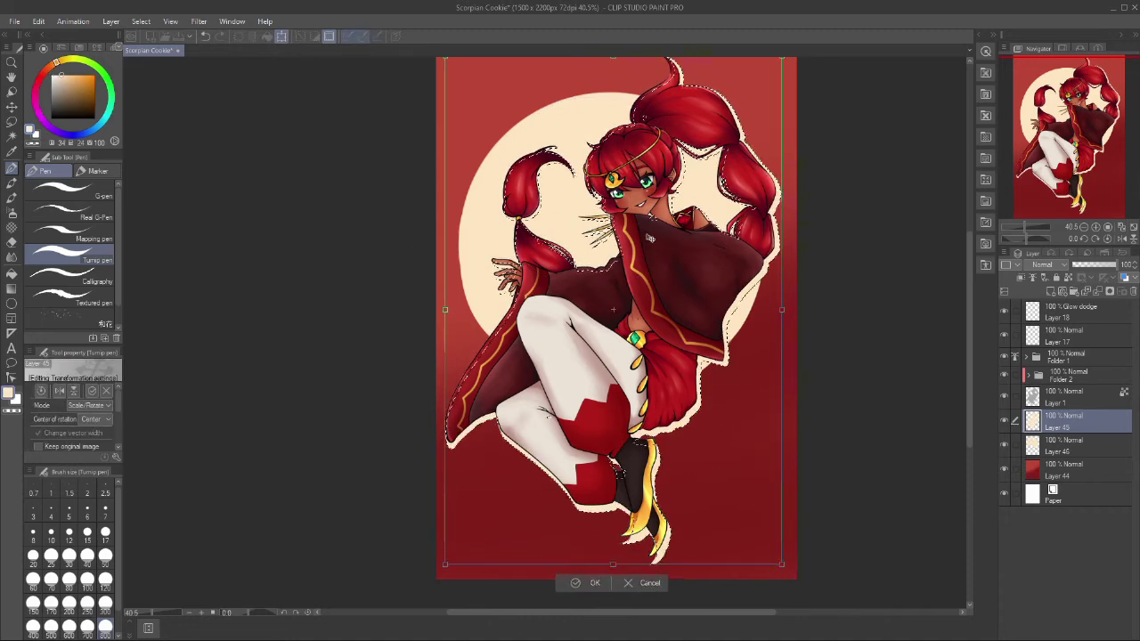
key("m")
Step: Airbrush the background on Layer 44 with very dark red at the lower right and light pinkish red at the upper left
key("ctrl+minus")
left_click(1055, 478)
key("b")
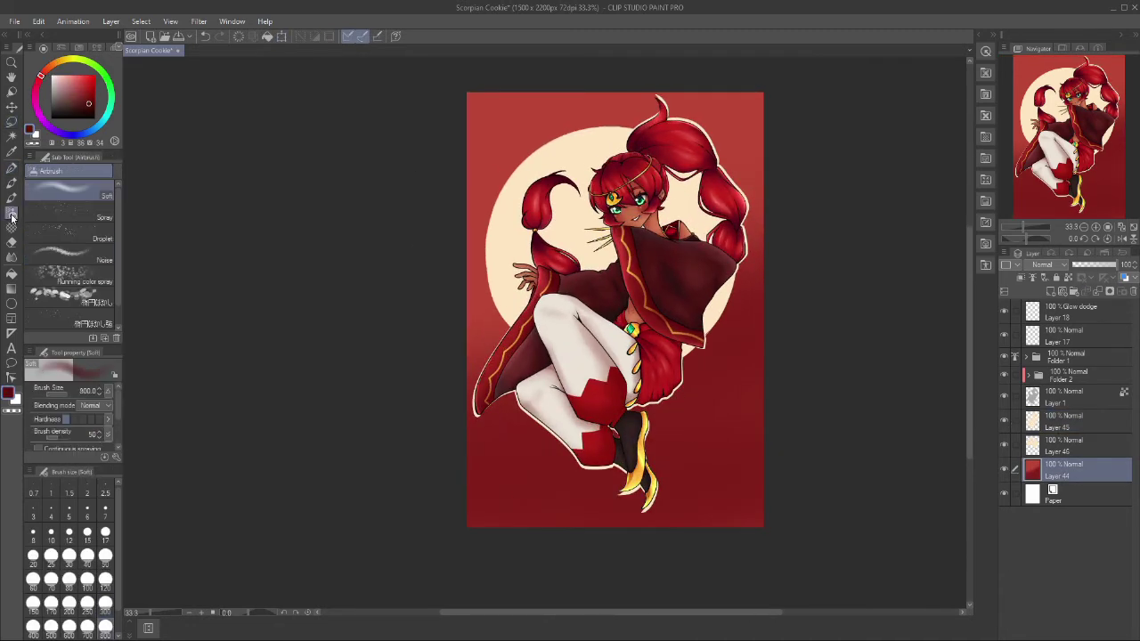
left_click_drag(499, 552, 730, 534)
left_click_drag(481, 427, 739, 222)
left_click(74, 79)
left_click_drag(498, 134, 713, 116)
Step: Try drawing diagonal light red stripes directly on the background layer, and undo them
key("p")
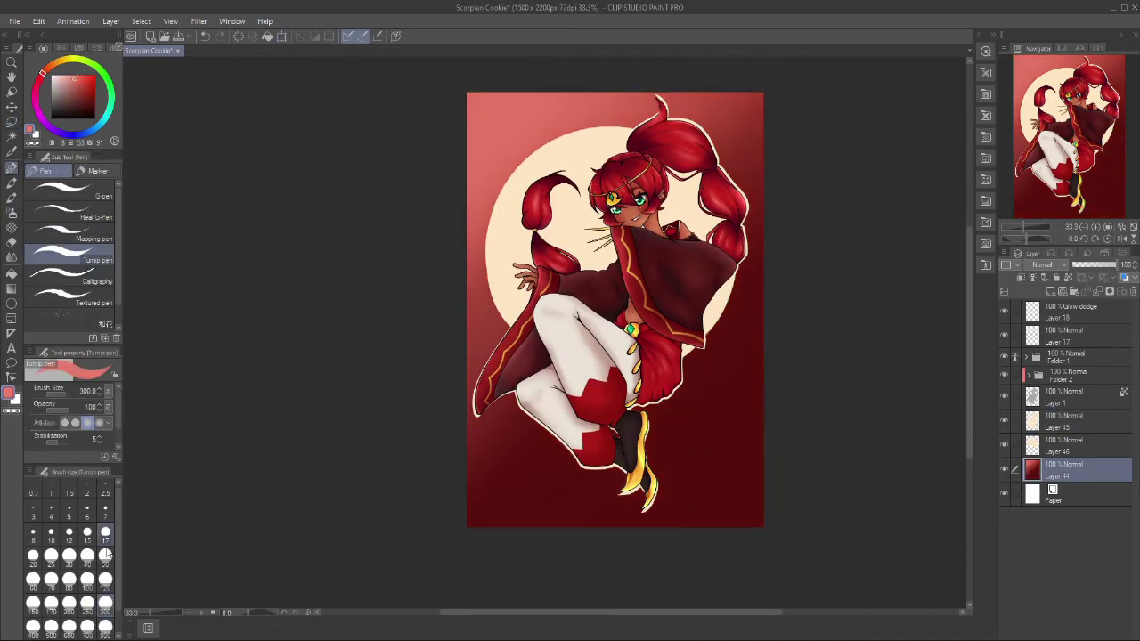
left_click_drag(775, 134, 471, 499)
left_click_drag(783, 267, 552, 534)
key("ctrl+z")
key("ctrl+z")
key("ctrl+z")
Step: Draw parallel diagonal yellow stripes across the background on a new layer above Layer 44 with the pen at size 120
key("ctrl+shift+n")
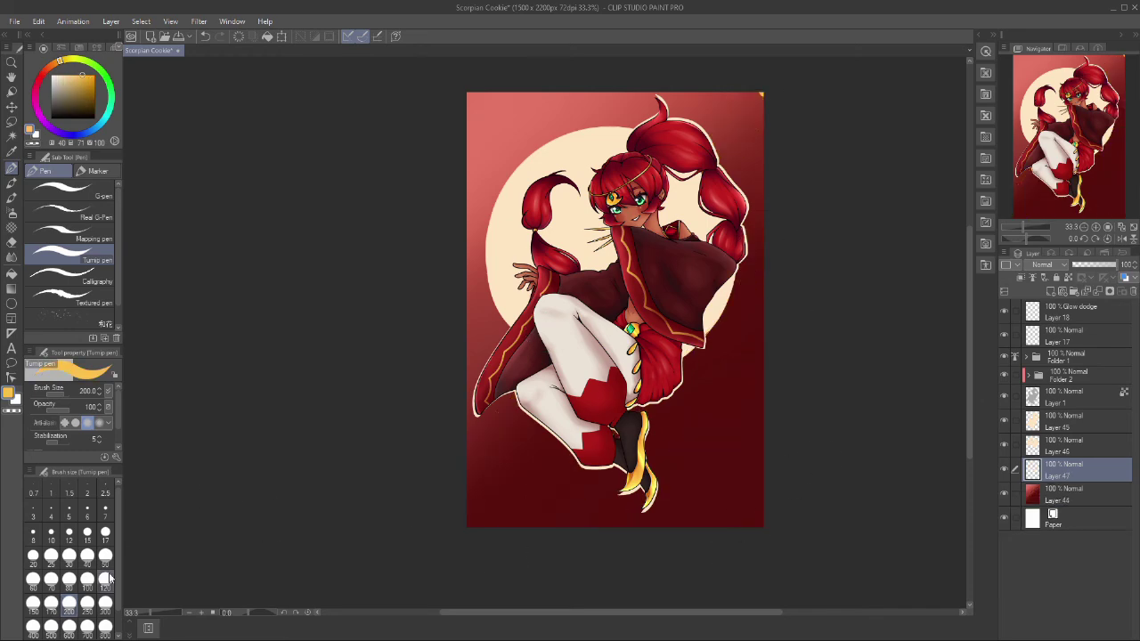
left_click_drag(775, 98, 481, 535)
left_click_drag(777, 138, 537, 552)
Step: Try the stripe layer in Glow dodge mode at 67% opacity, and restore its normal blending
left_click(1041, 264)
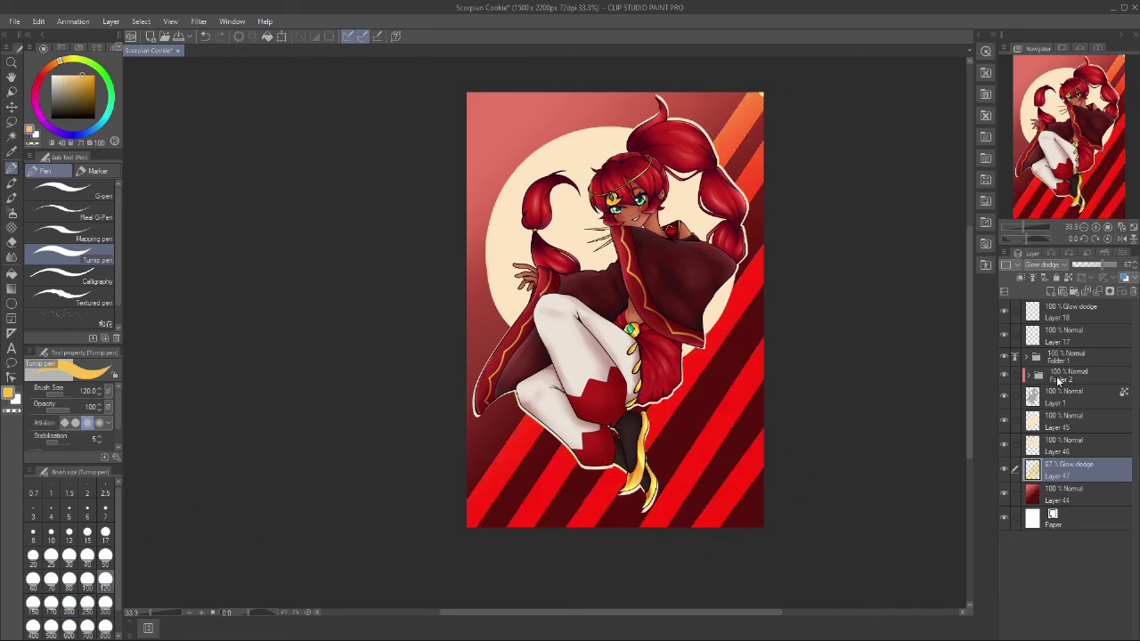
left_click(1058, 439)
key("ctrl+z")
key("ctrl+z")
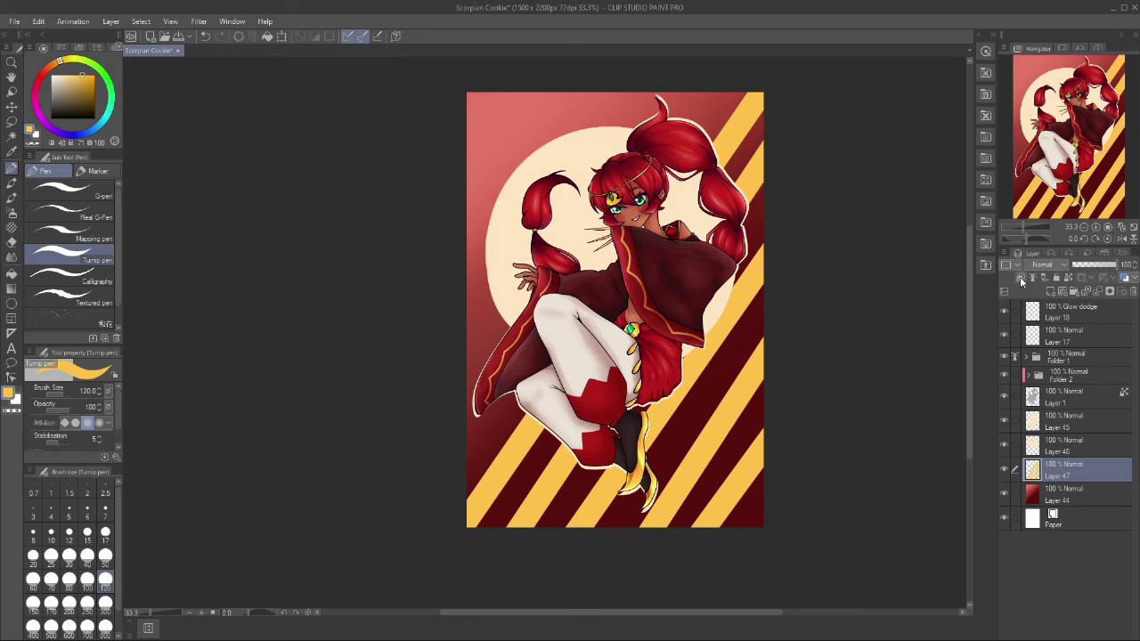
Step: Recolour the diagonal stripes on Layer 47 to salmon orange and enlarge them to span the whole background
key("ctrl+t")
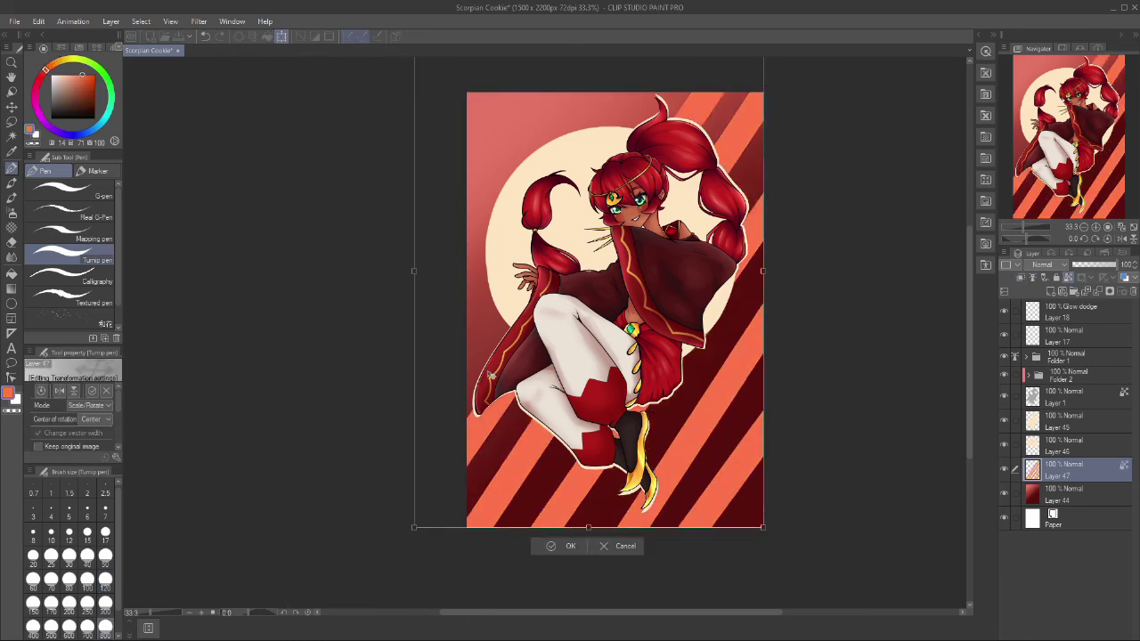
left_click_drag(489, 375, 294, 106)
scroll(725, 430, "down", 4)
key("Return")
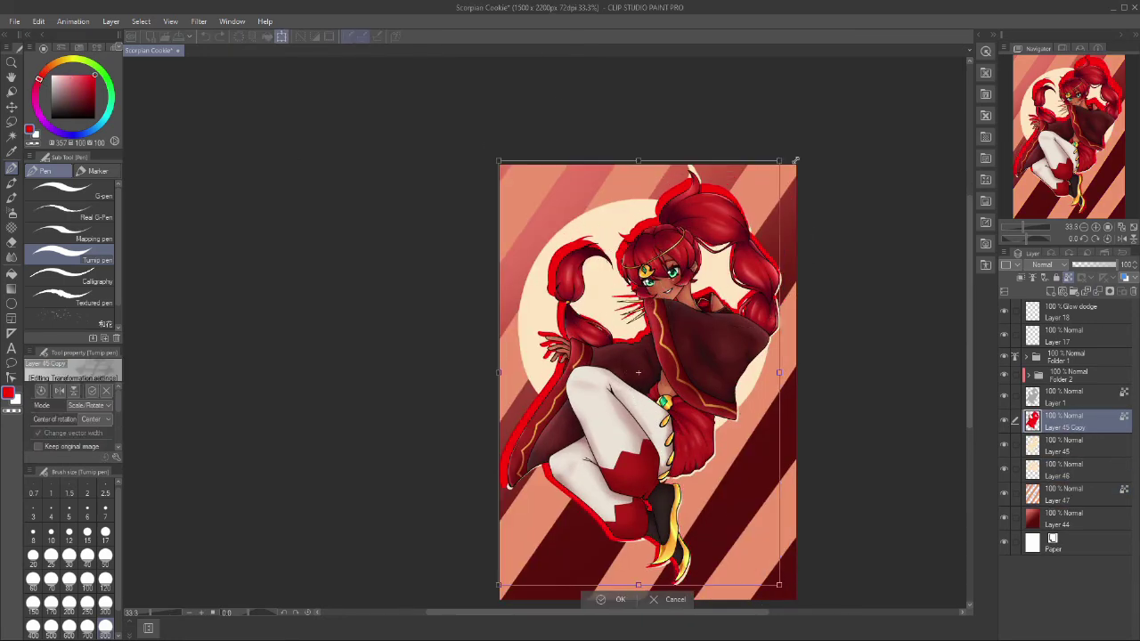
Step: Offset the duplicated silhouette on Layer 45 Copy as a shadow behind the character and recolour it dark red
key("Return")
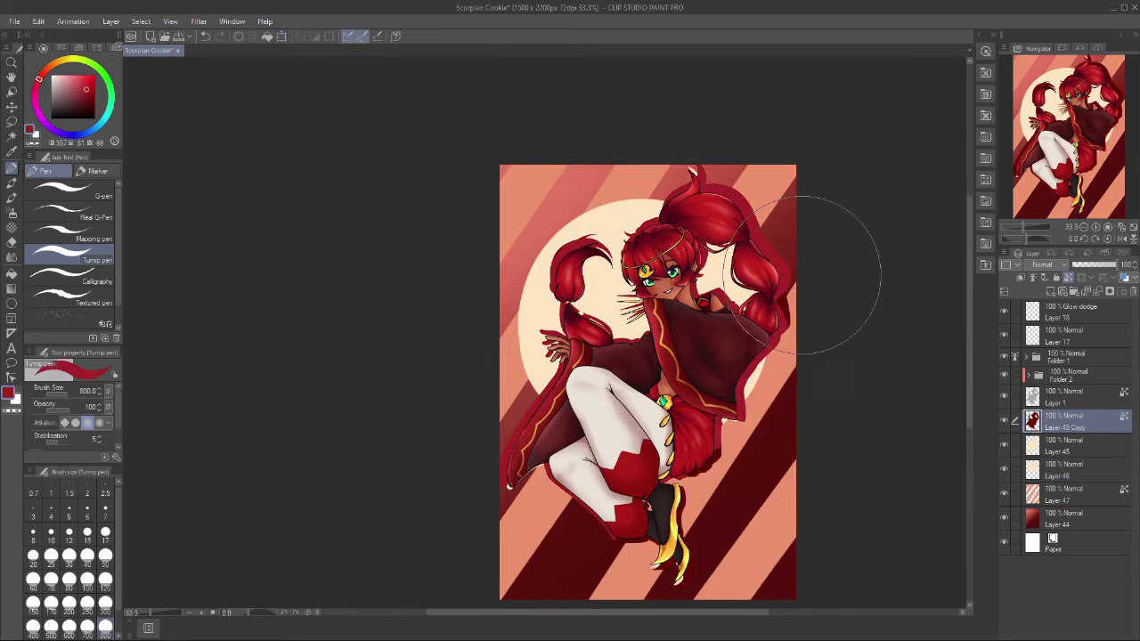